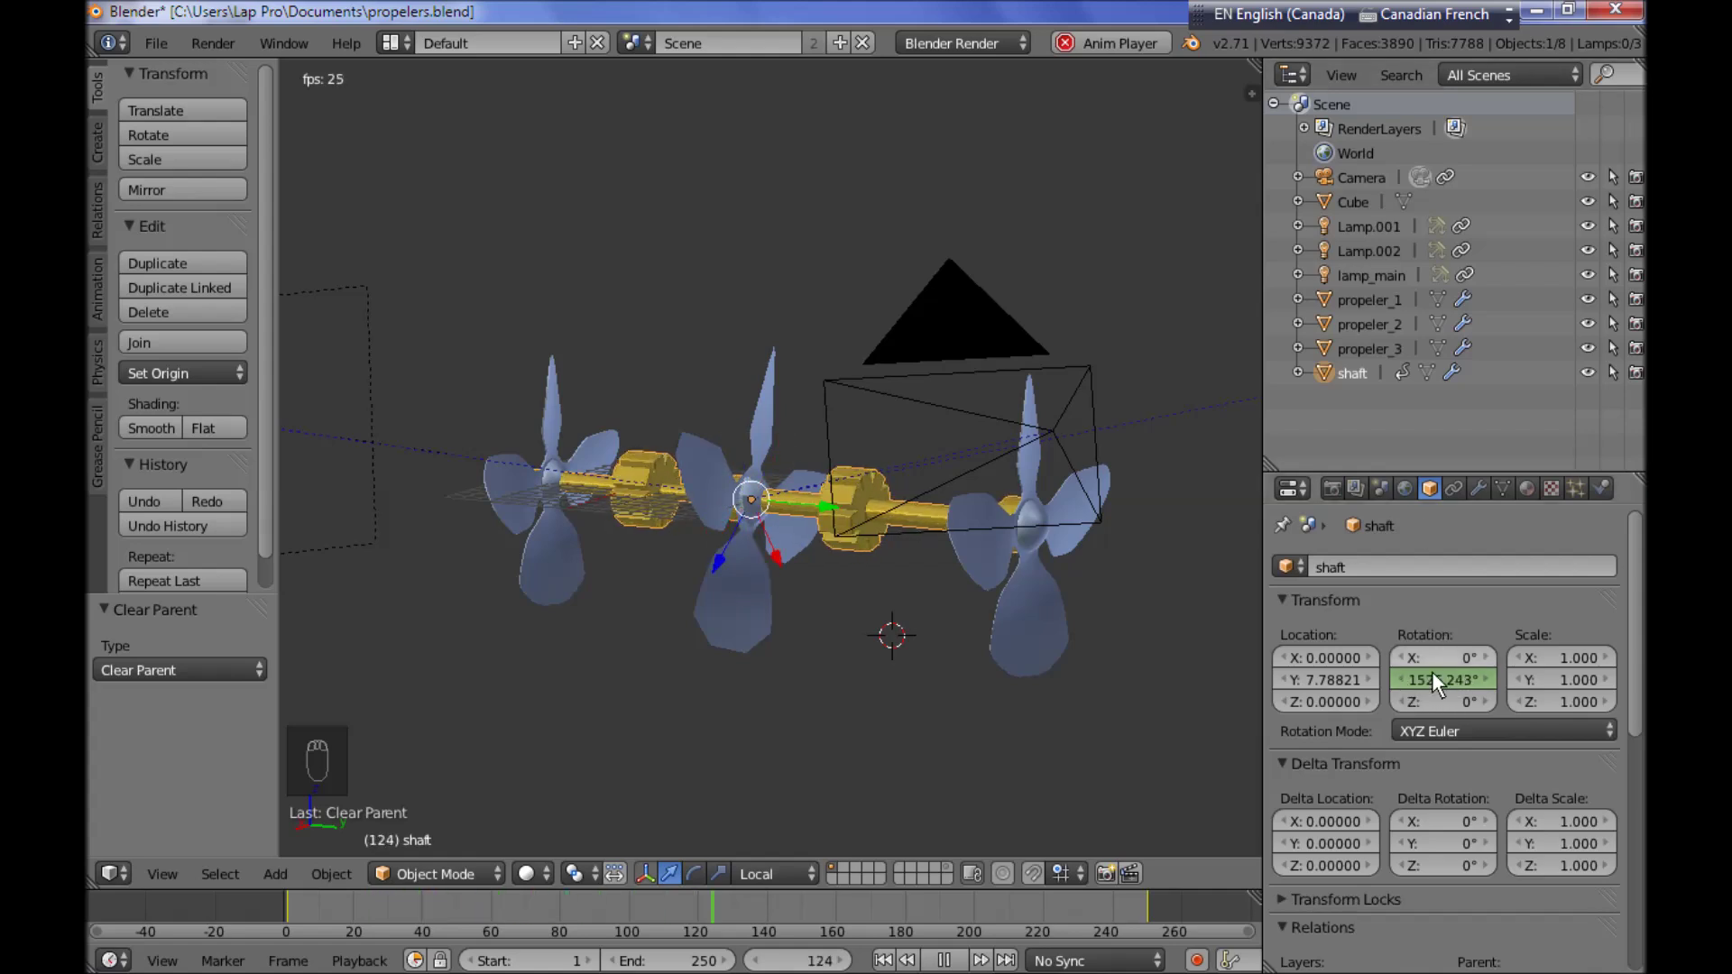
Stop the playback and compare the shaft's Y rotation at the first and last frames
{"action": "key", "text": "alt+a"}
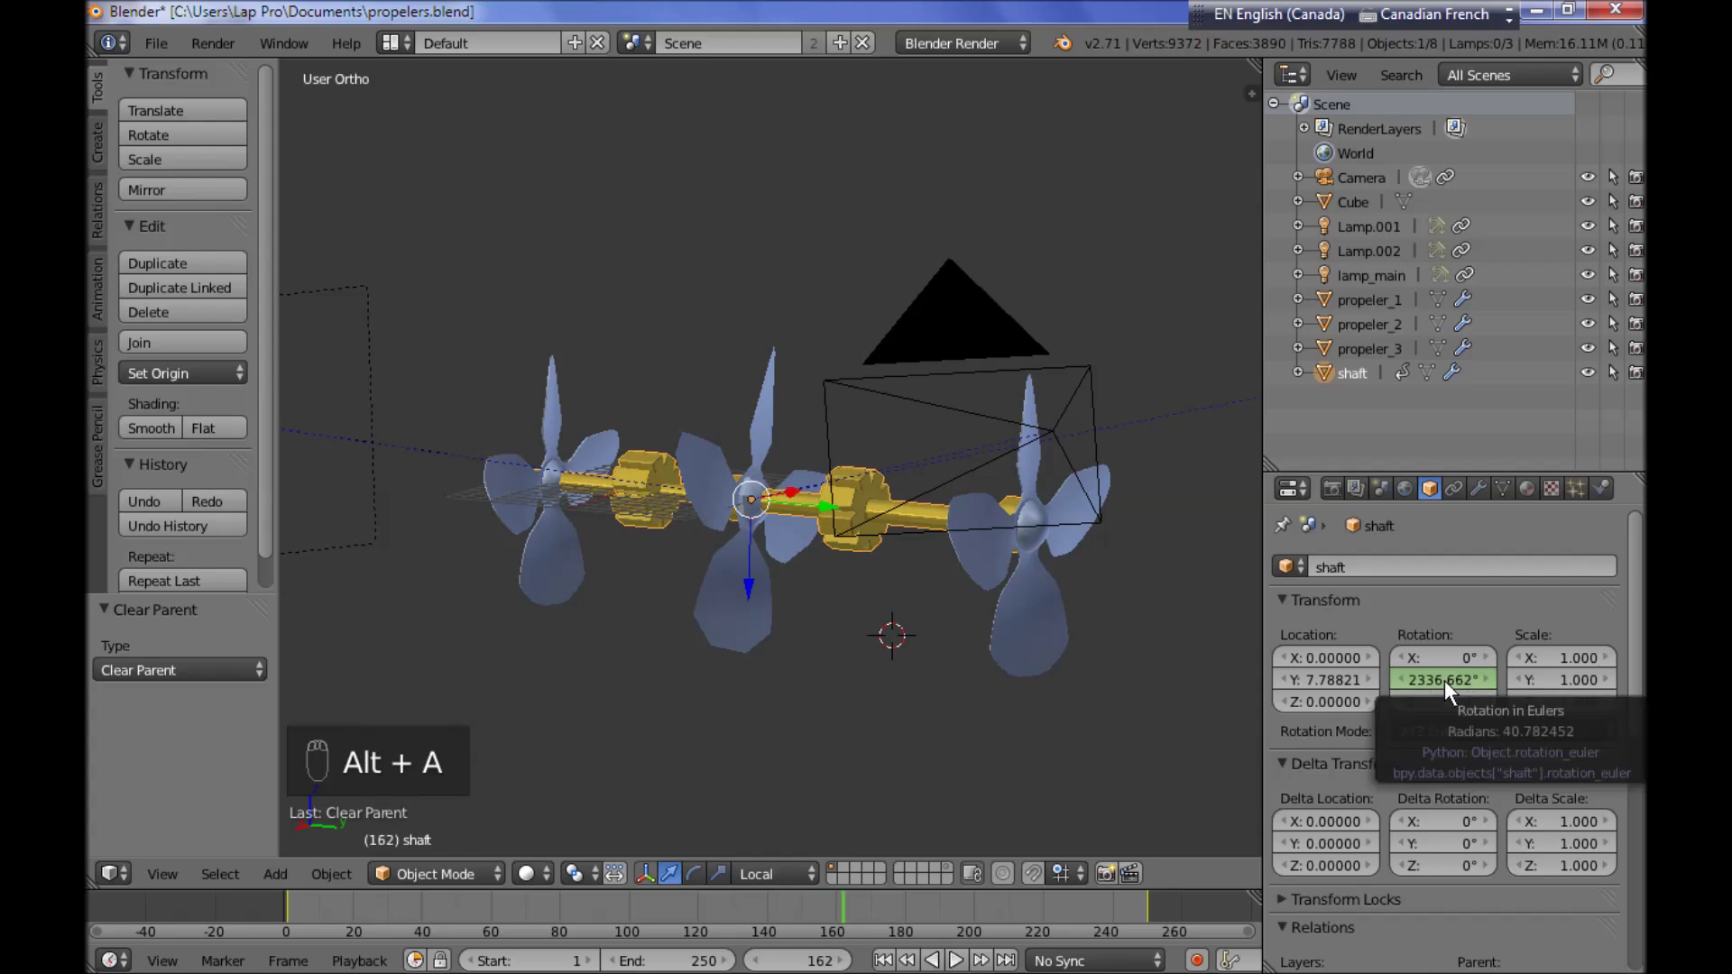
{"action": "key", "text": "shift+Right"}
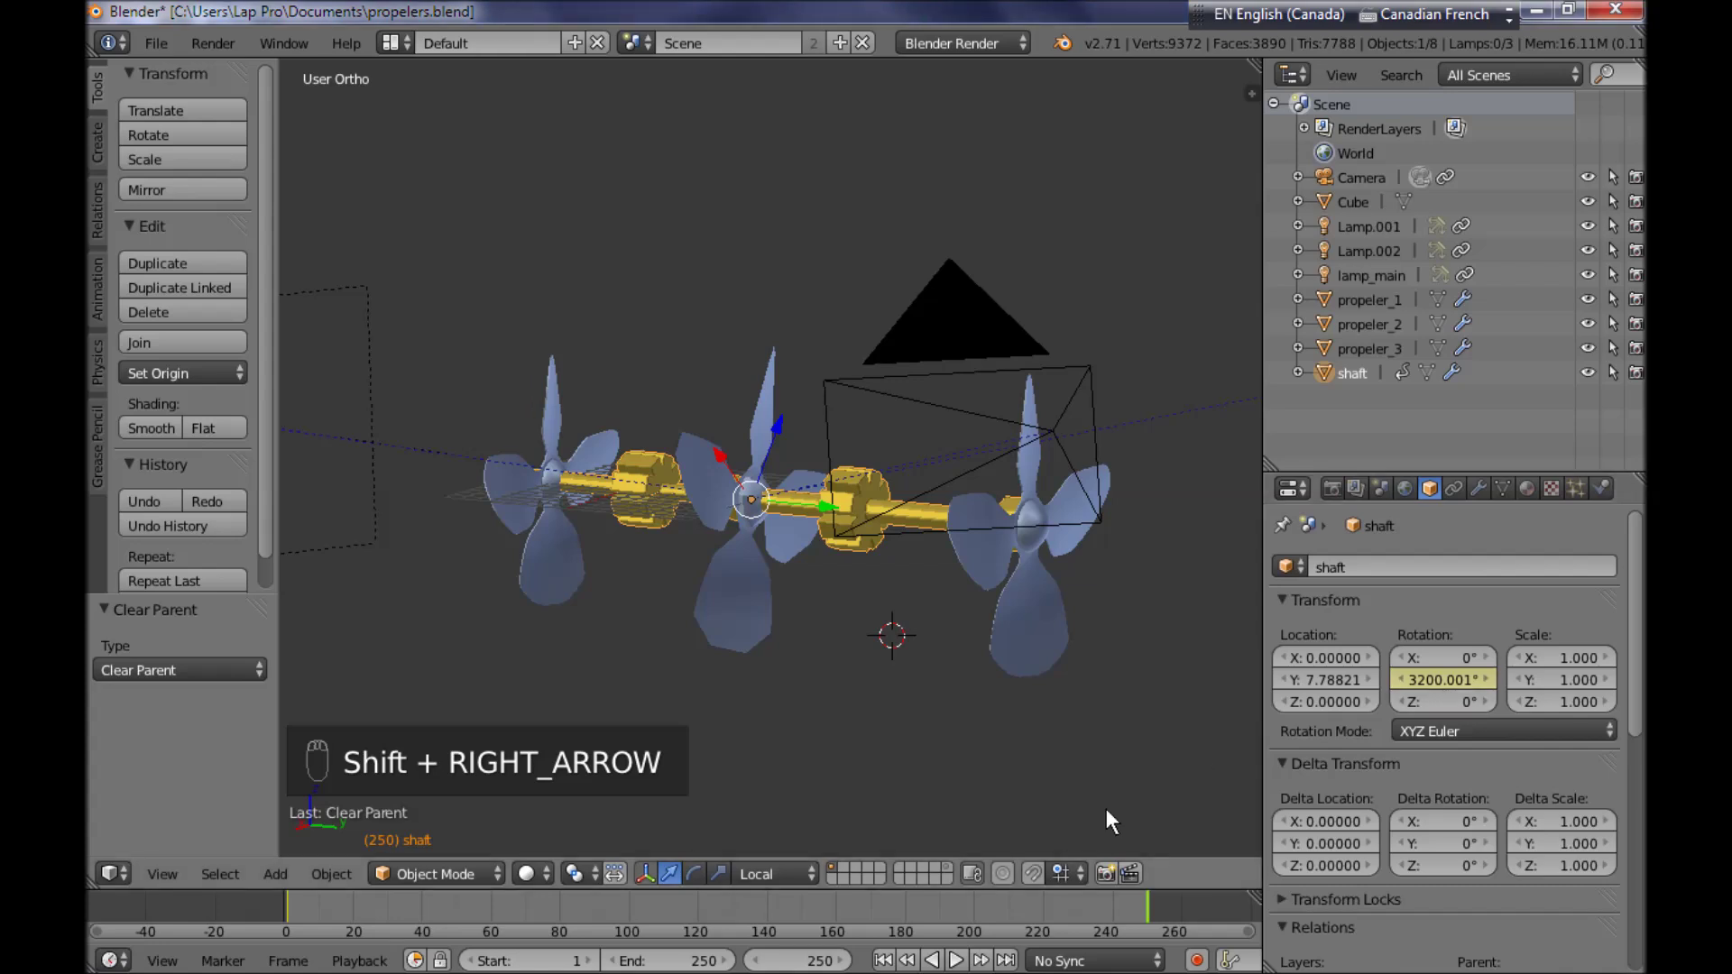
{"action": "key", "text": "shift+Left"}
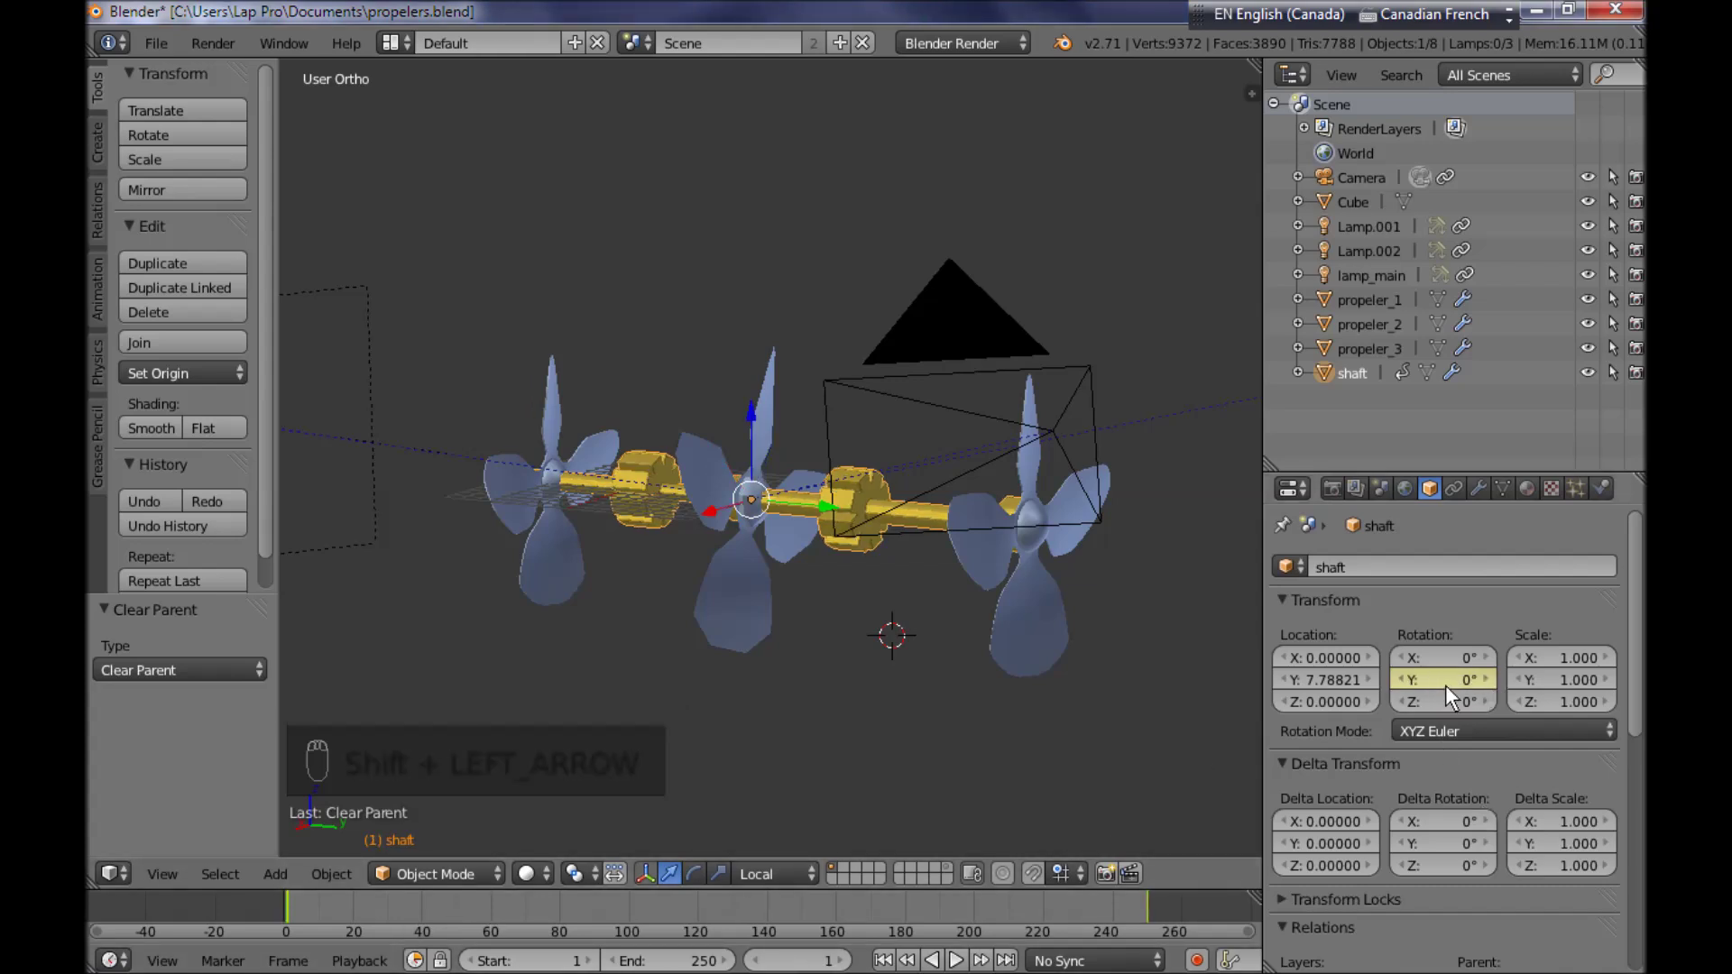
{"action": "key", "text": "shift+Right"}
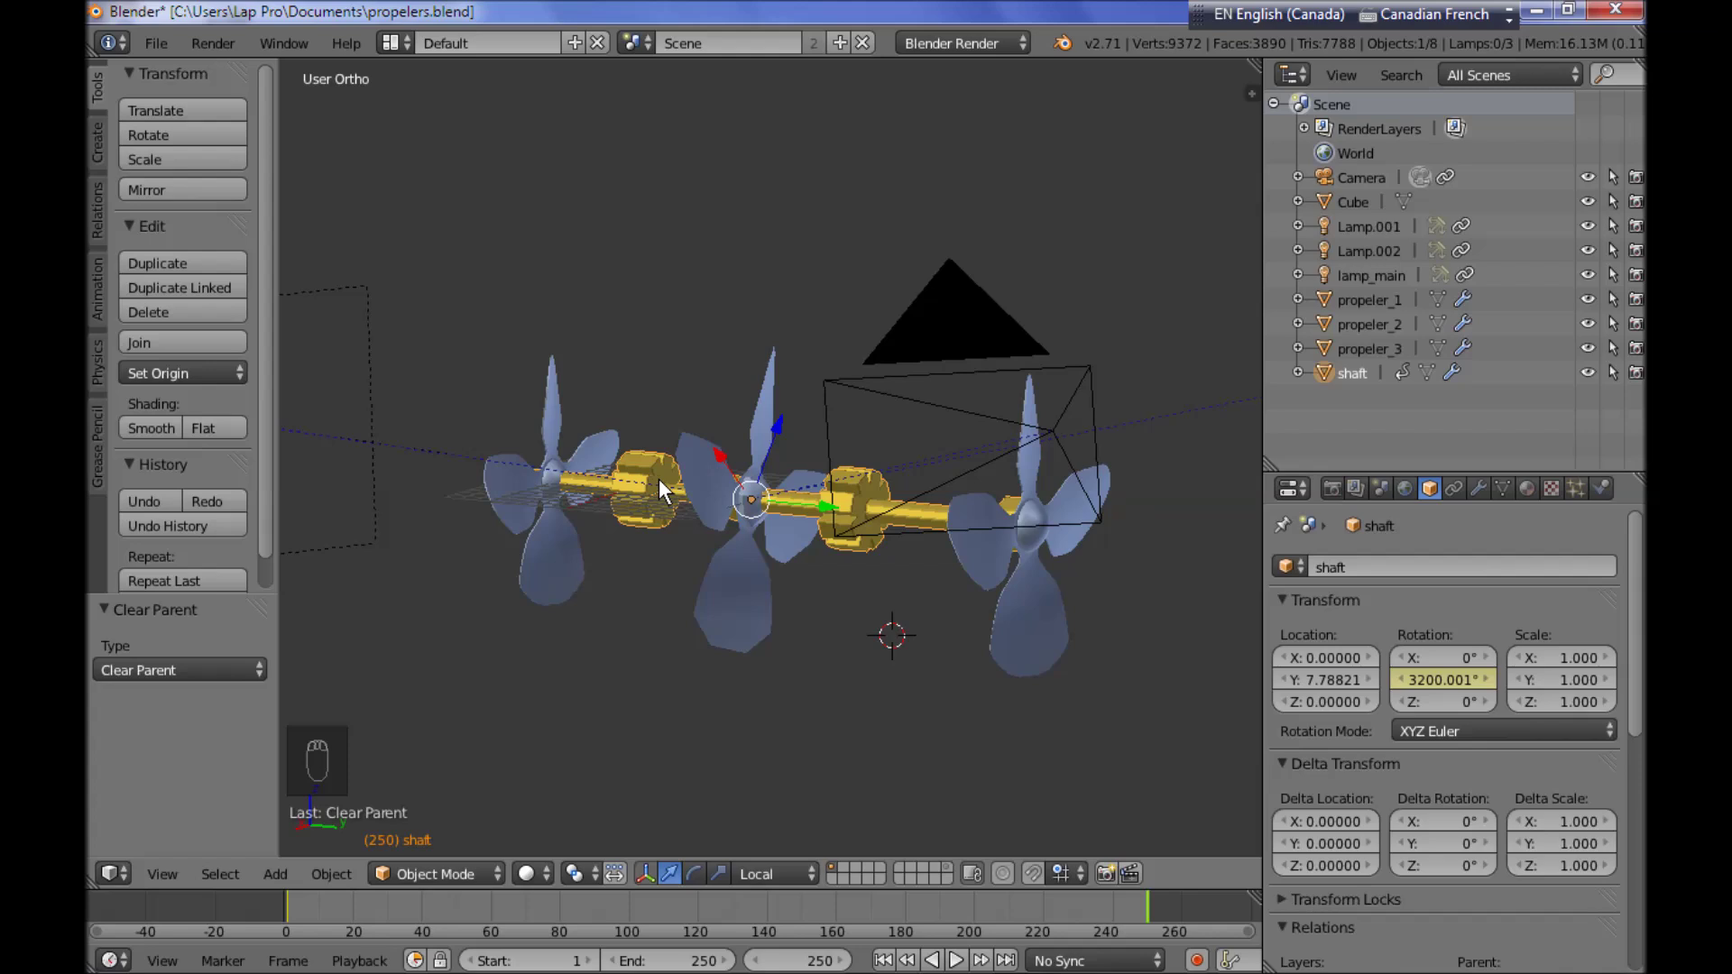
Parent propeler_1 to the shaft using the Object option and check the relationship in the scene hierarchy
{"action": "right_click", "coordinate": [548, 562]}
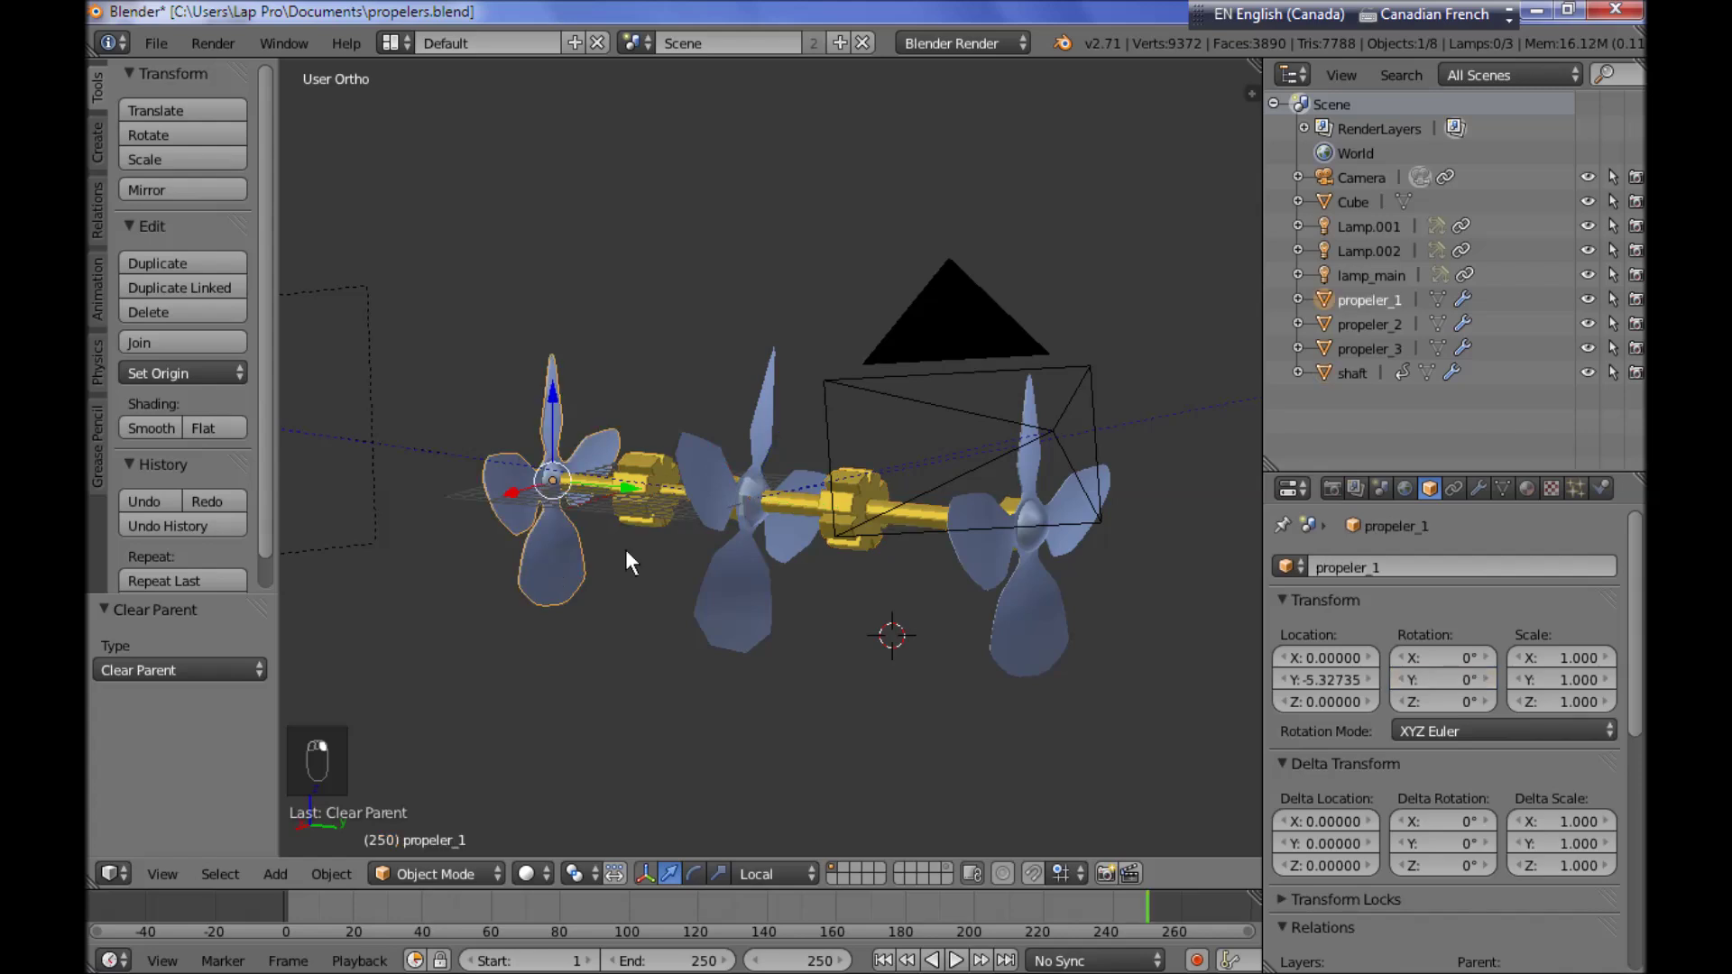
{"action": "right_click", "coordinate": [643, 512], "text": "shift"}
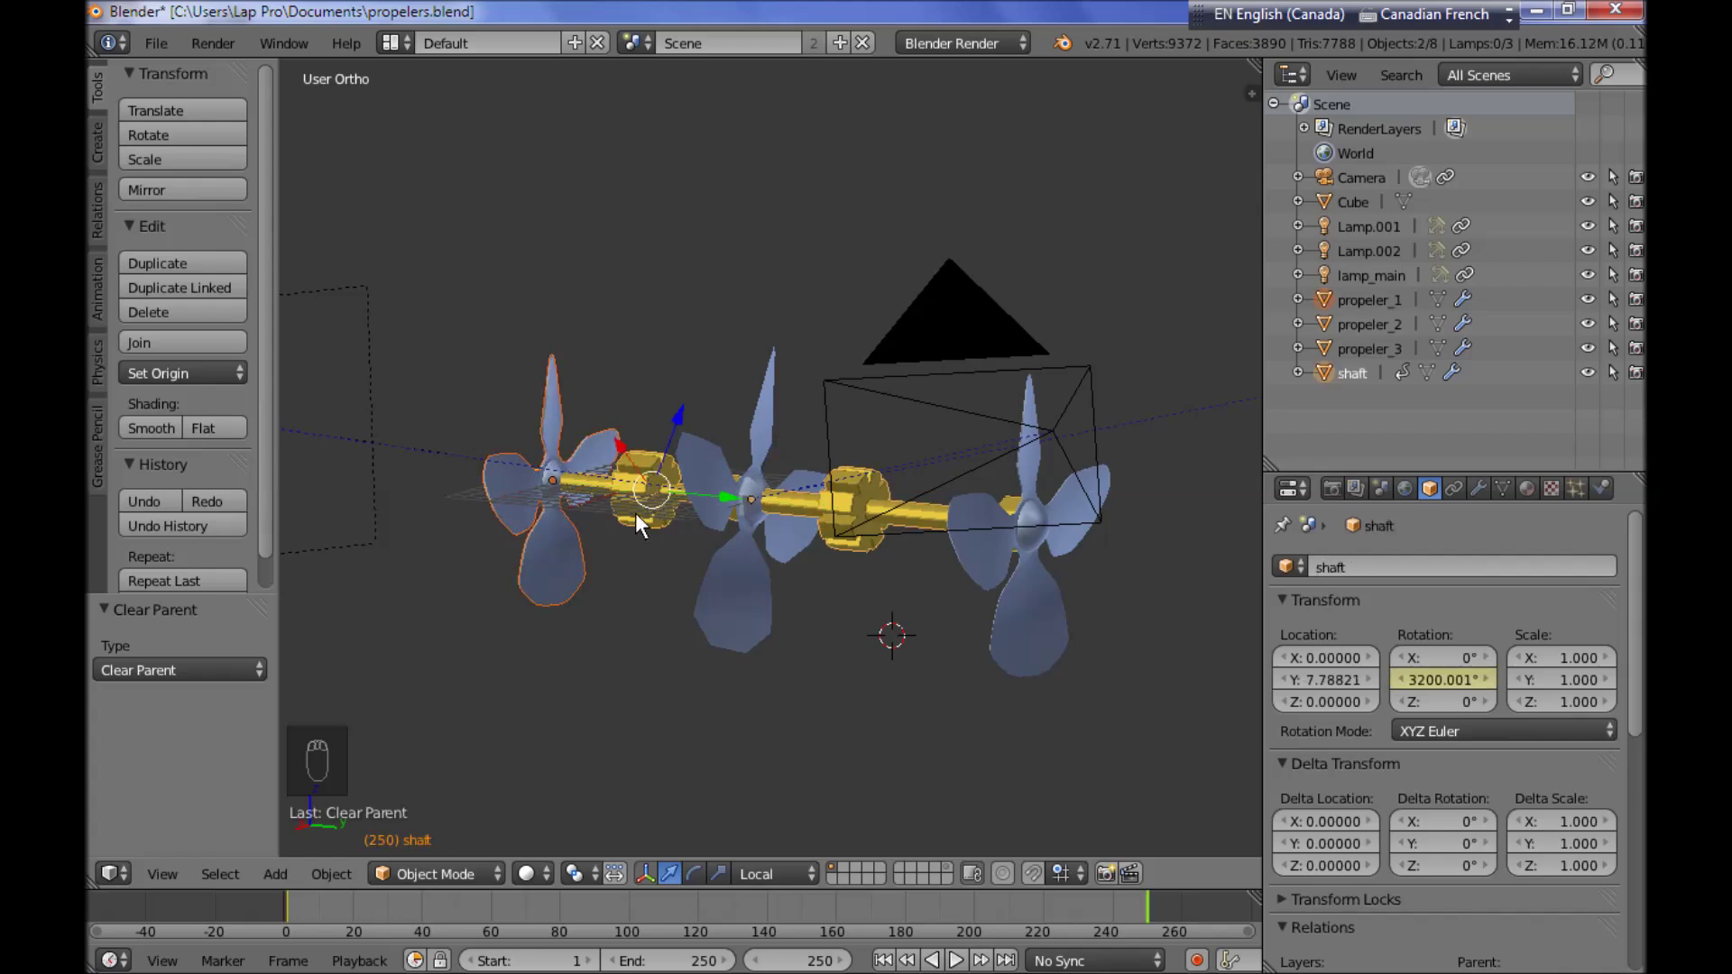
{"action": "key", "text": "ctrl+p"}
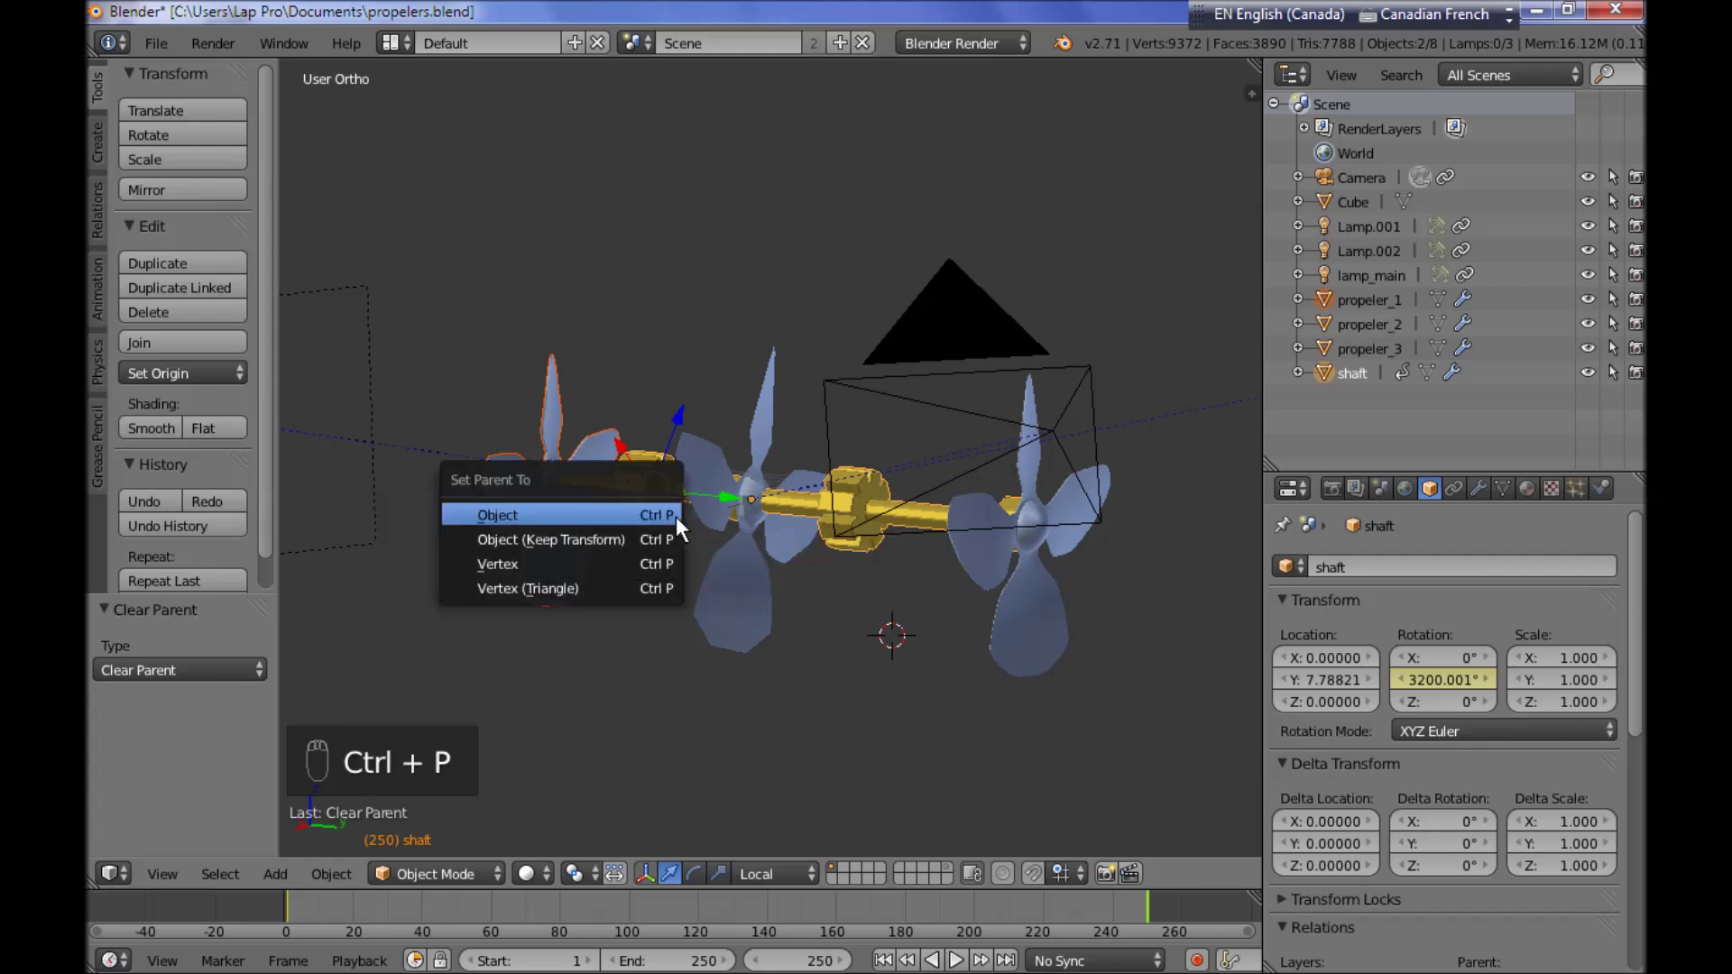
{"action": "left_click", "coordinate": [676, 516]}
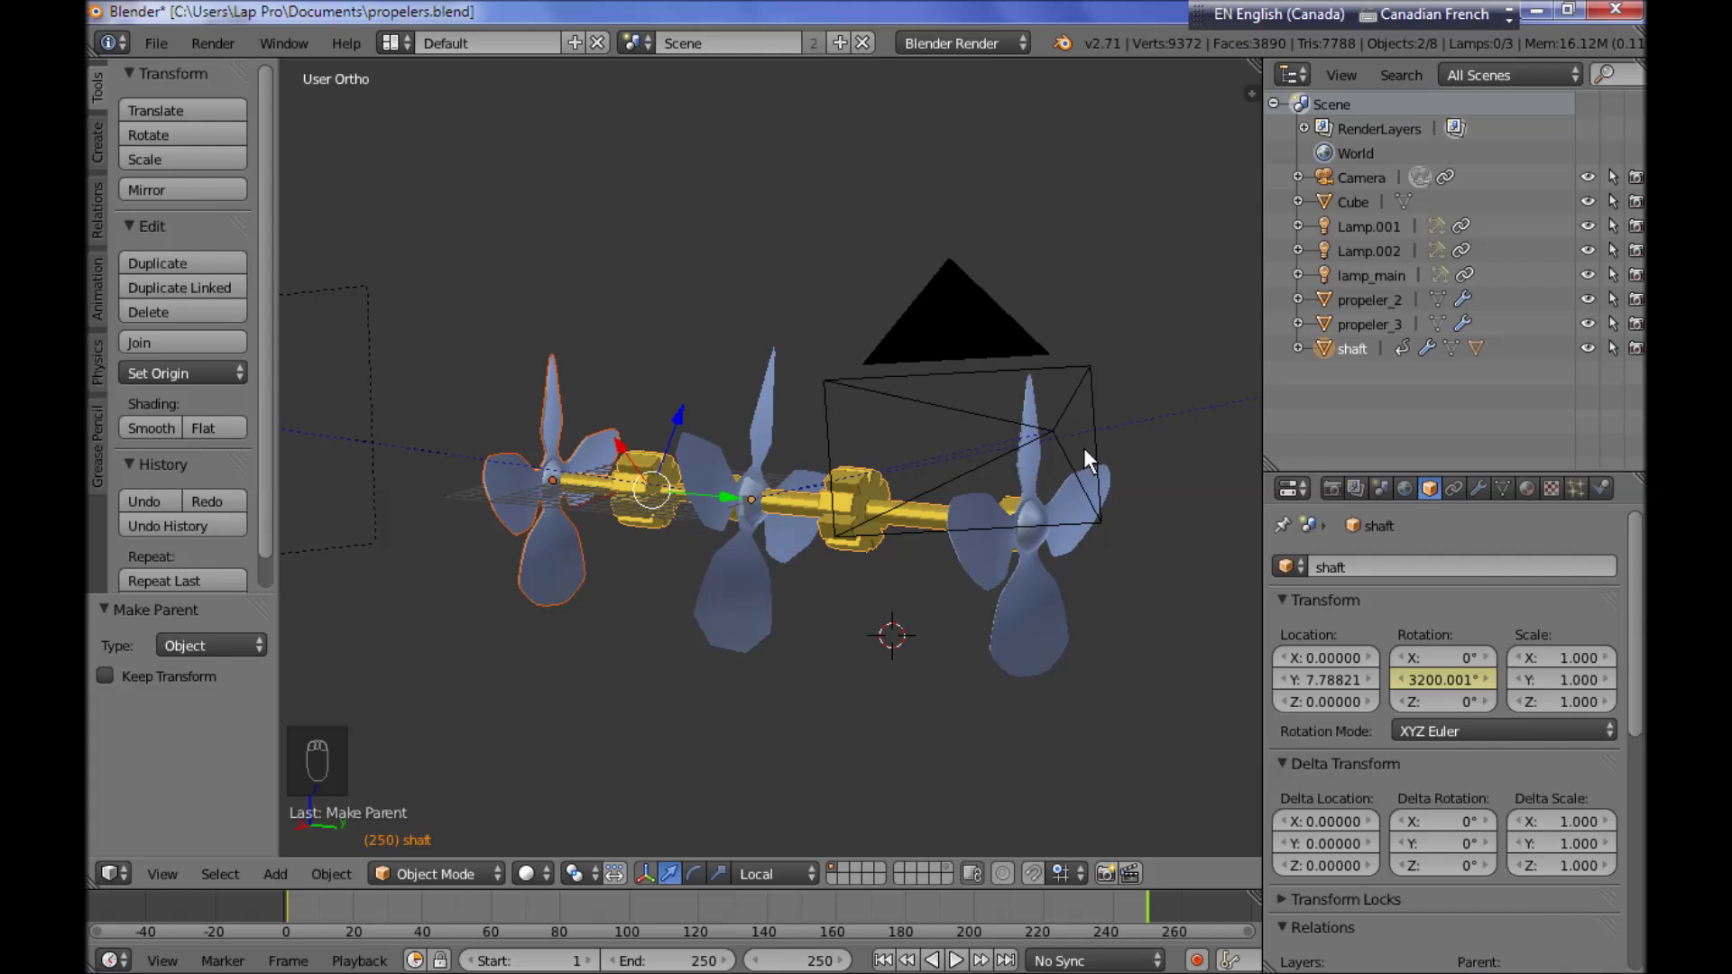
{"action": "left_click", "coordinate": [1299, 348]}
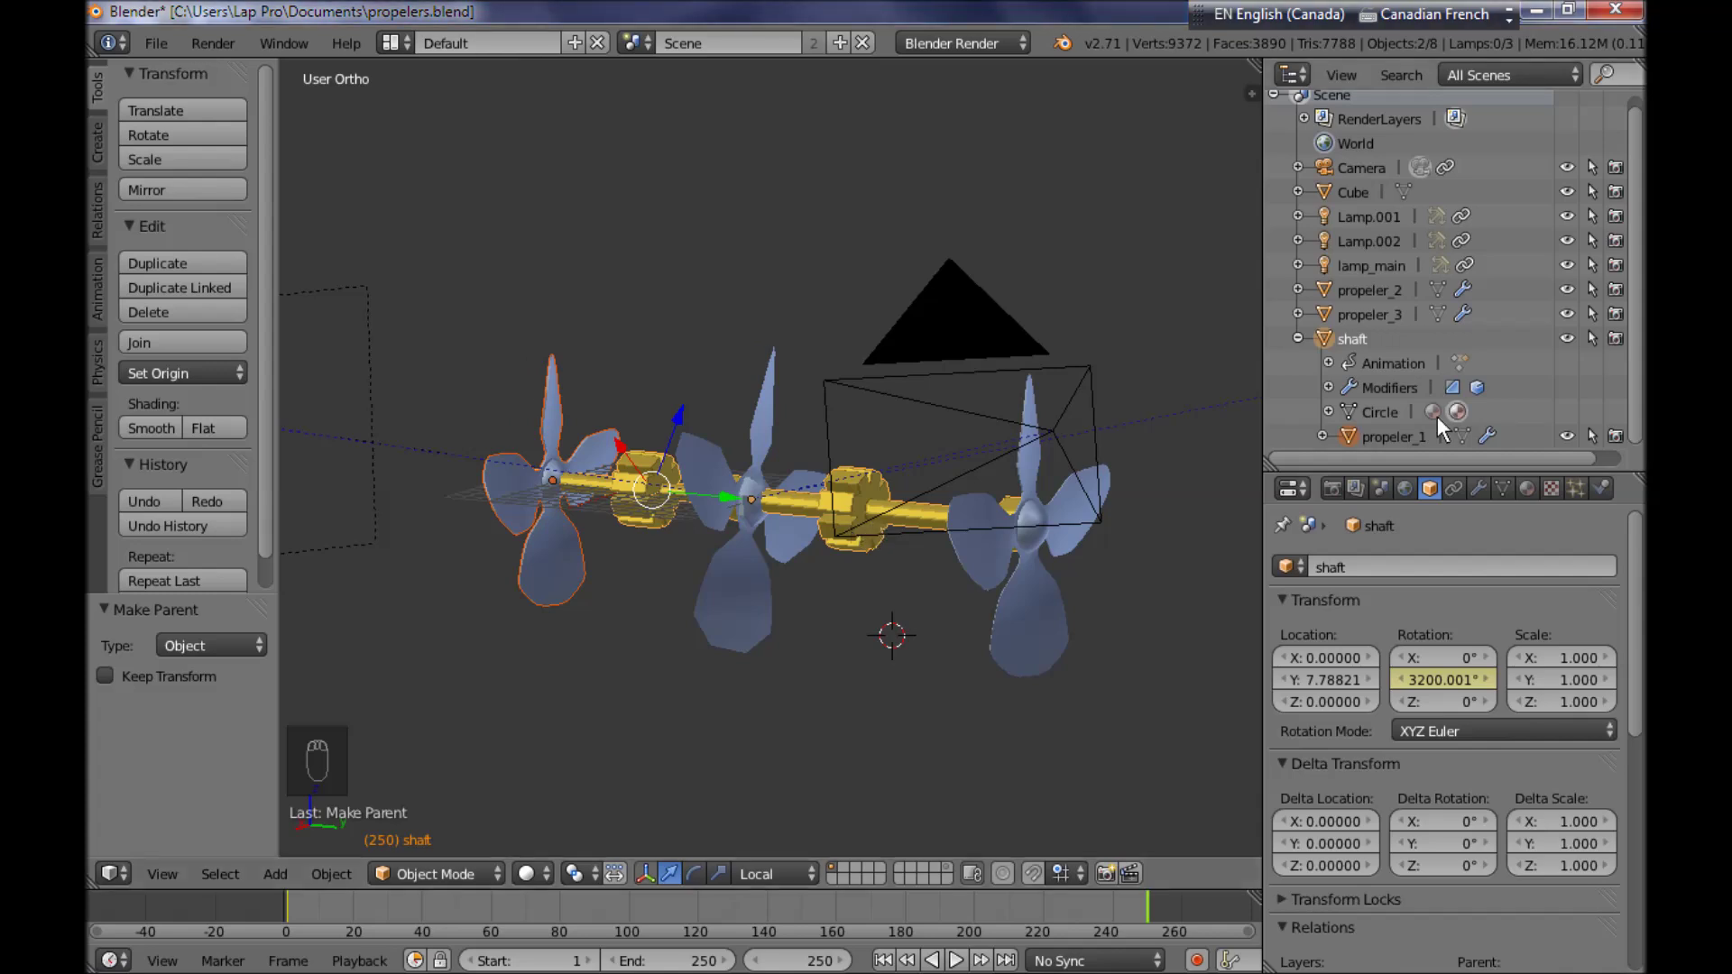
{"action": "left_click", "coordinate": [1298, 338]}
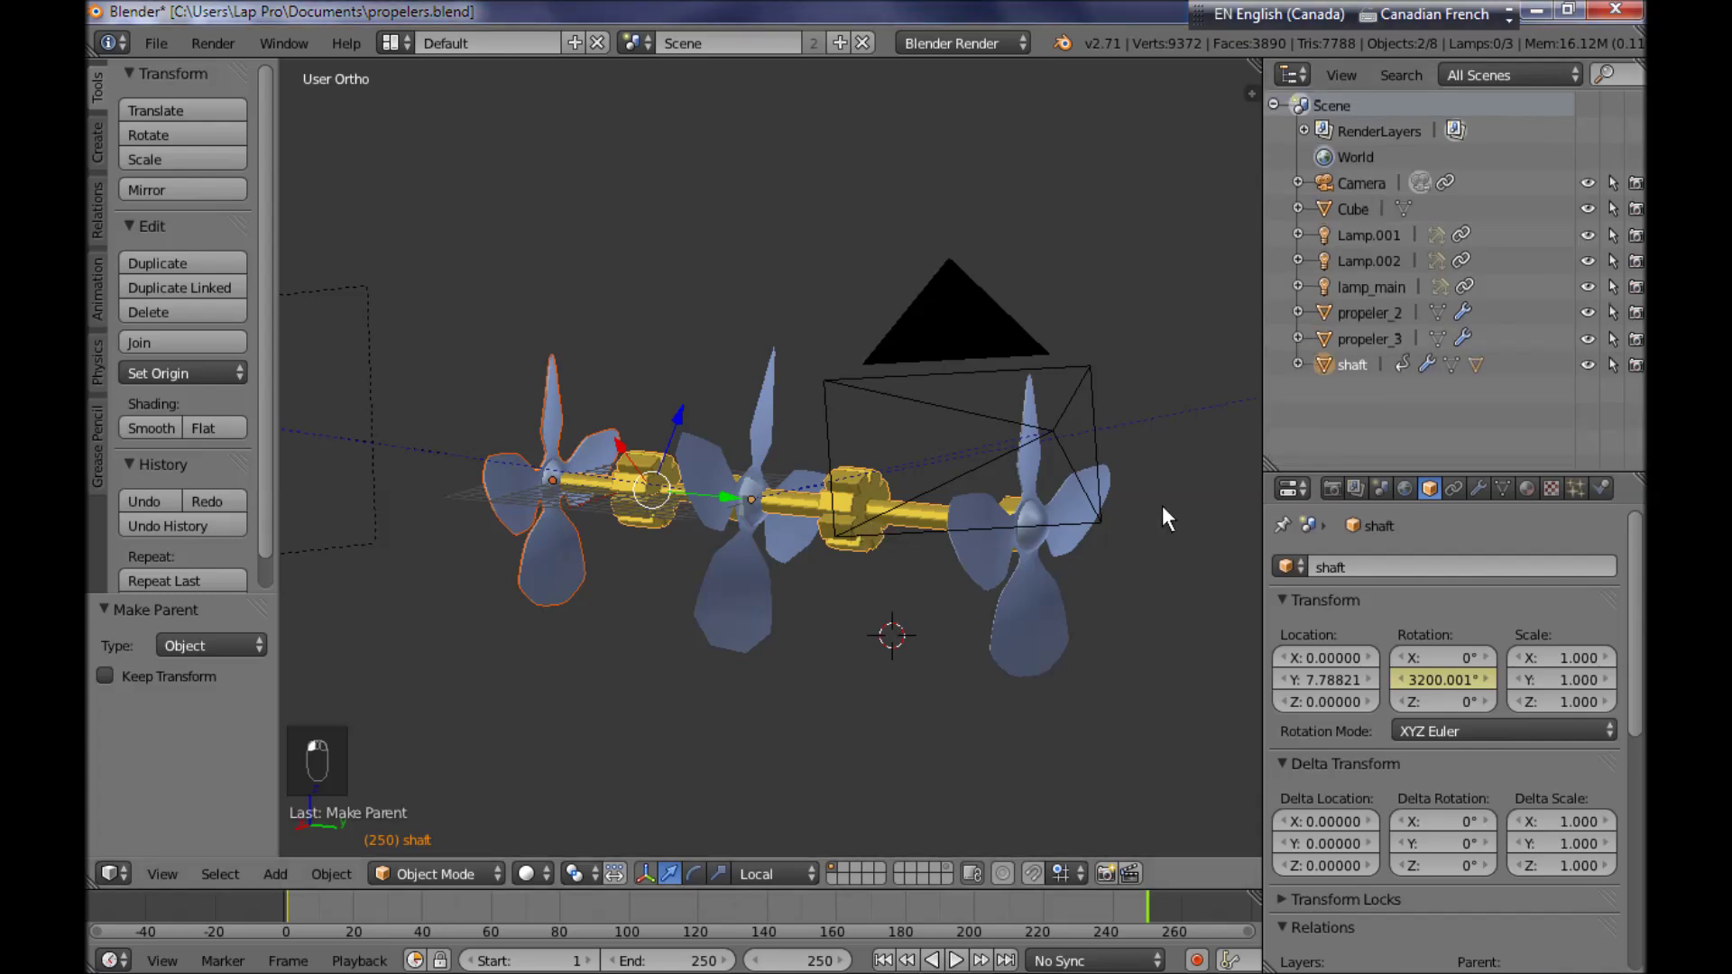
Play the animation to check the shaft and its parented propeller, and return to the first frame
{"action": "key", "text": "alt+a"}
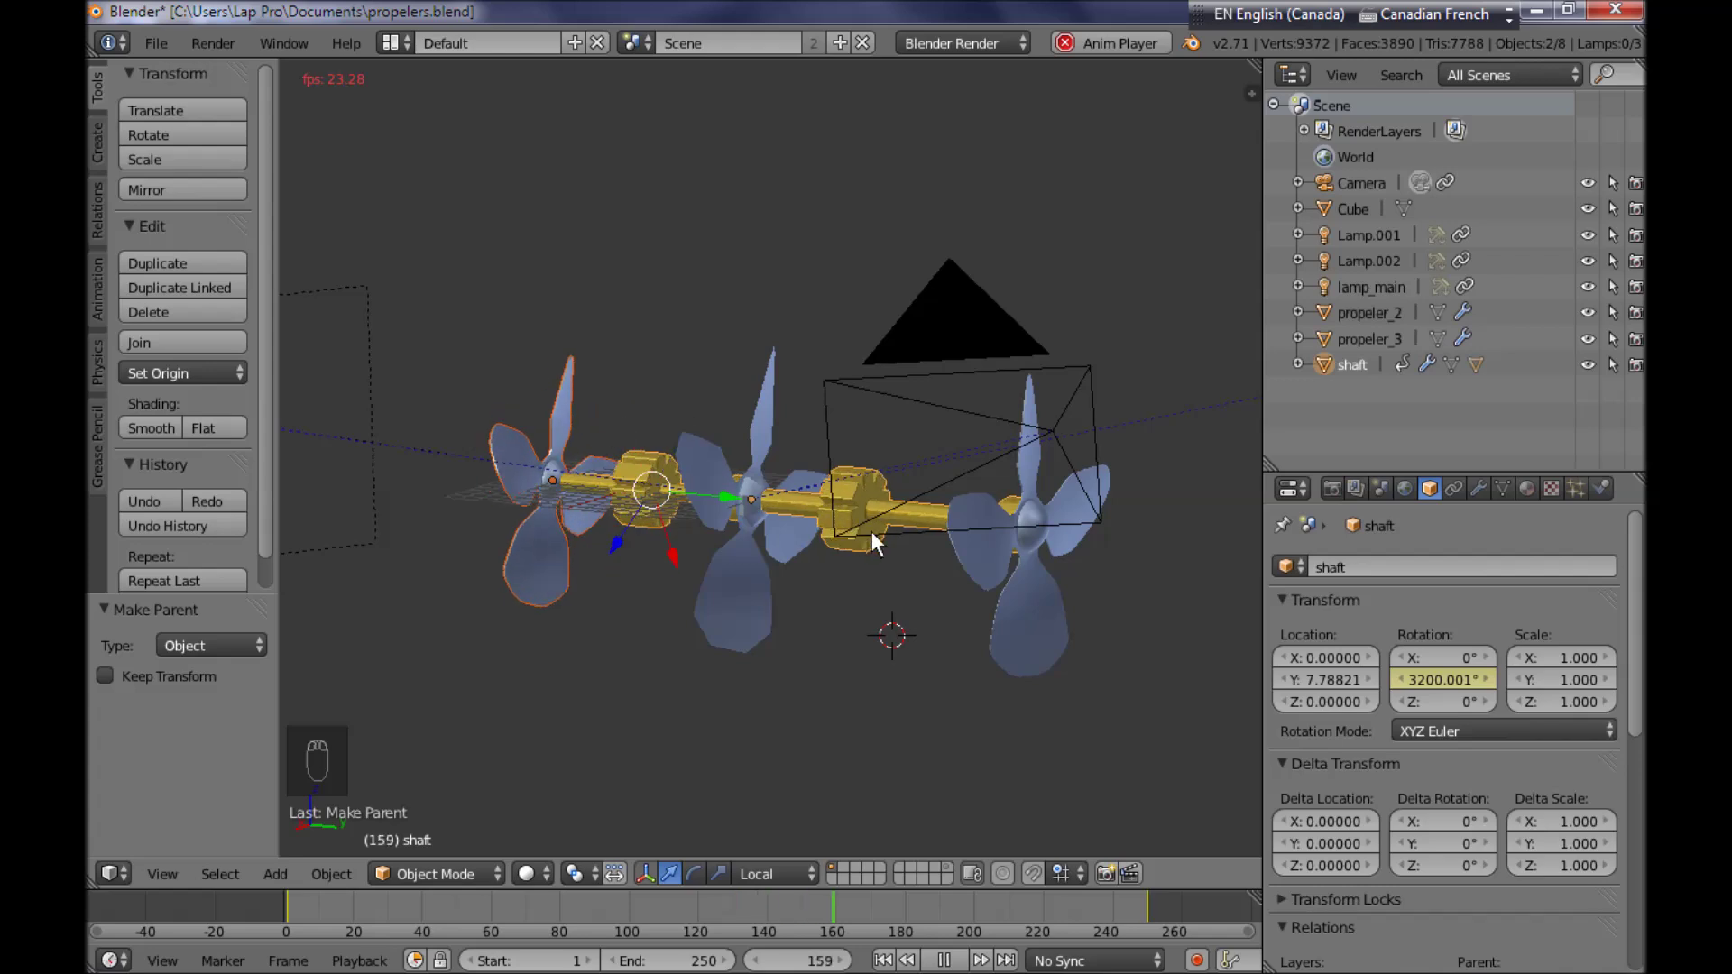
{"action": "key", "text": "alt+a"}
{"action": "key", "text": "shift+Left"}
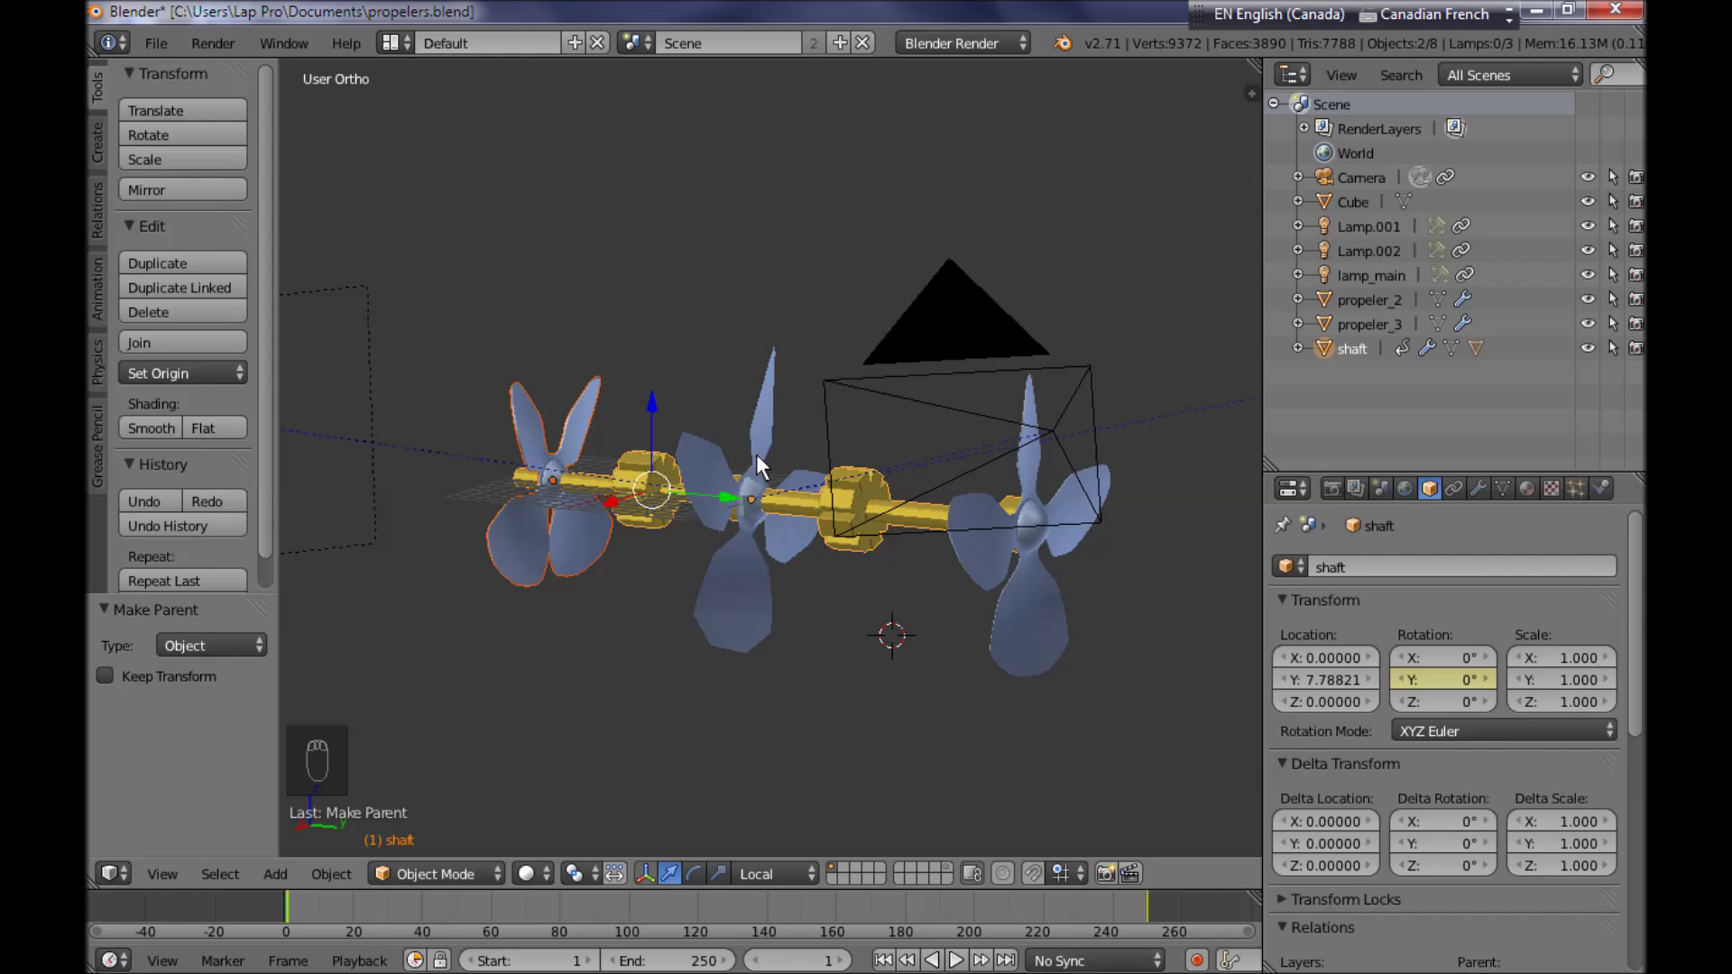
Add a single driver to the Y rotation of the middle propeller, propeler_2
{"action": "right_click", "coordinate": [753, 597]}
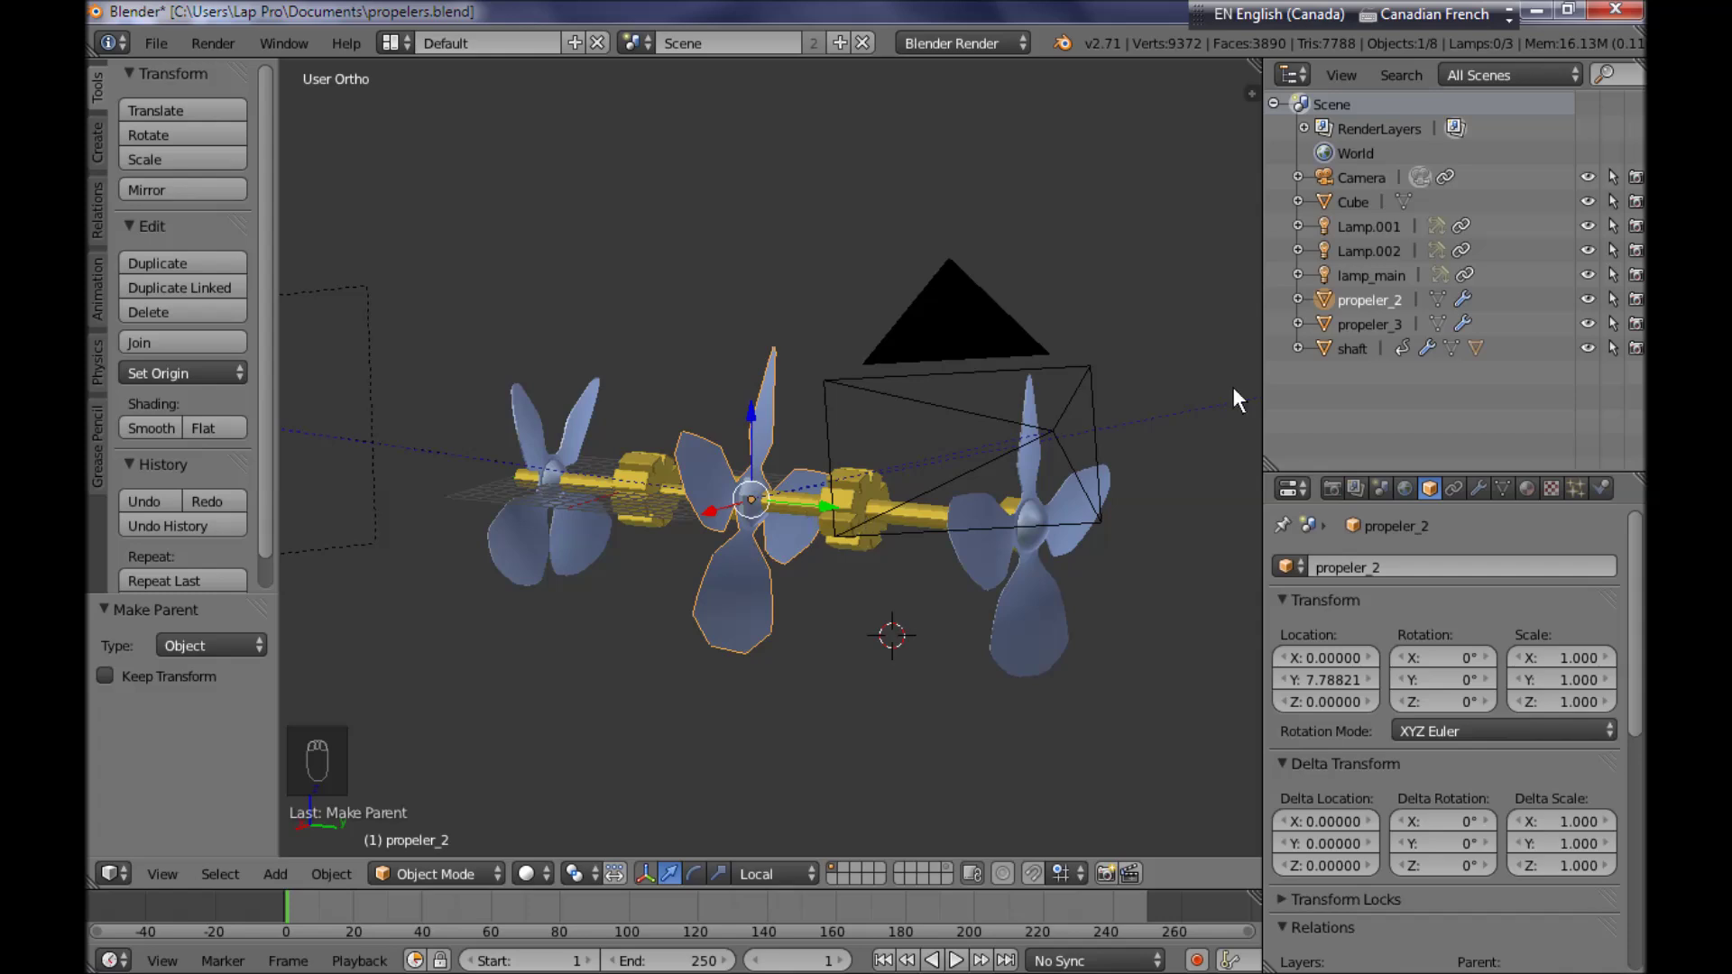
{"action": "right_click", "coordinate": [1430, 681]}
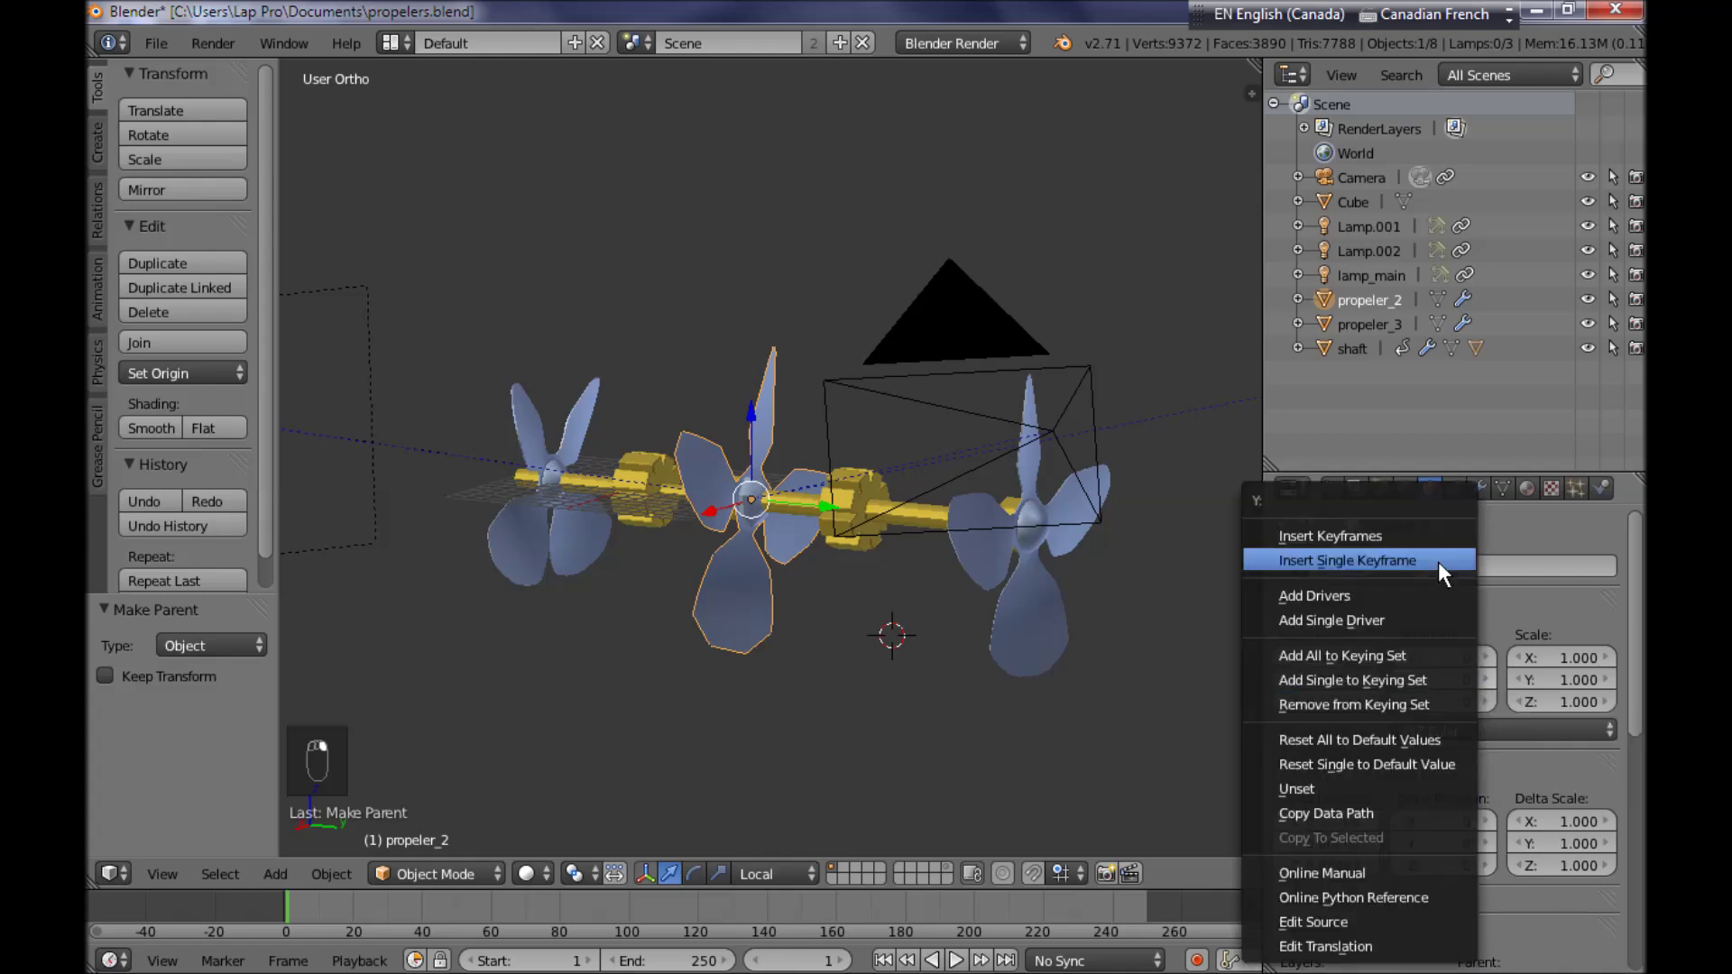
{"action": "left_click", "coordinate": [1426, 614]}
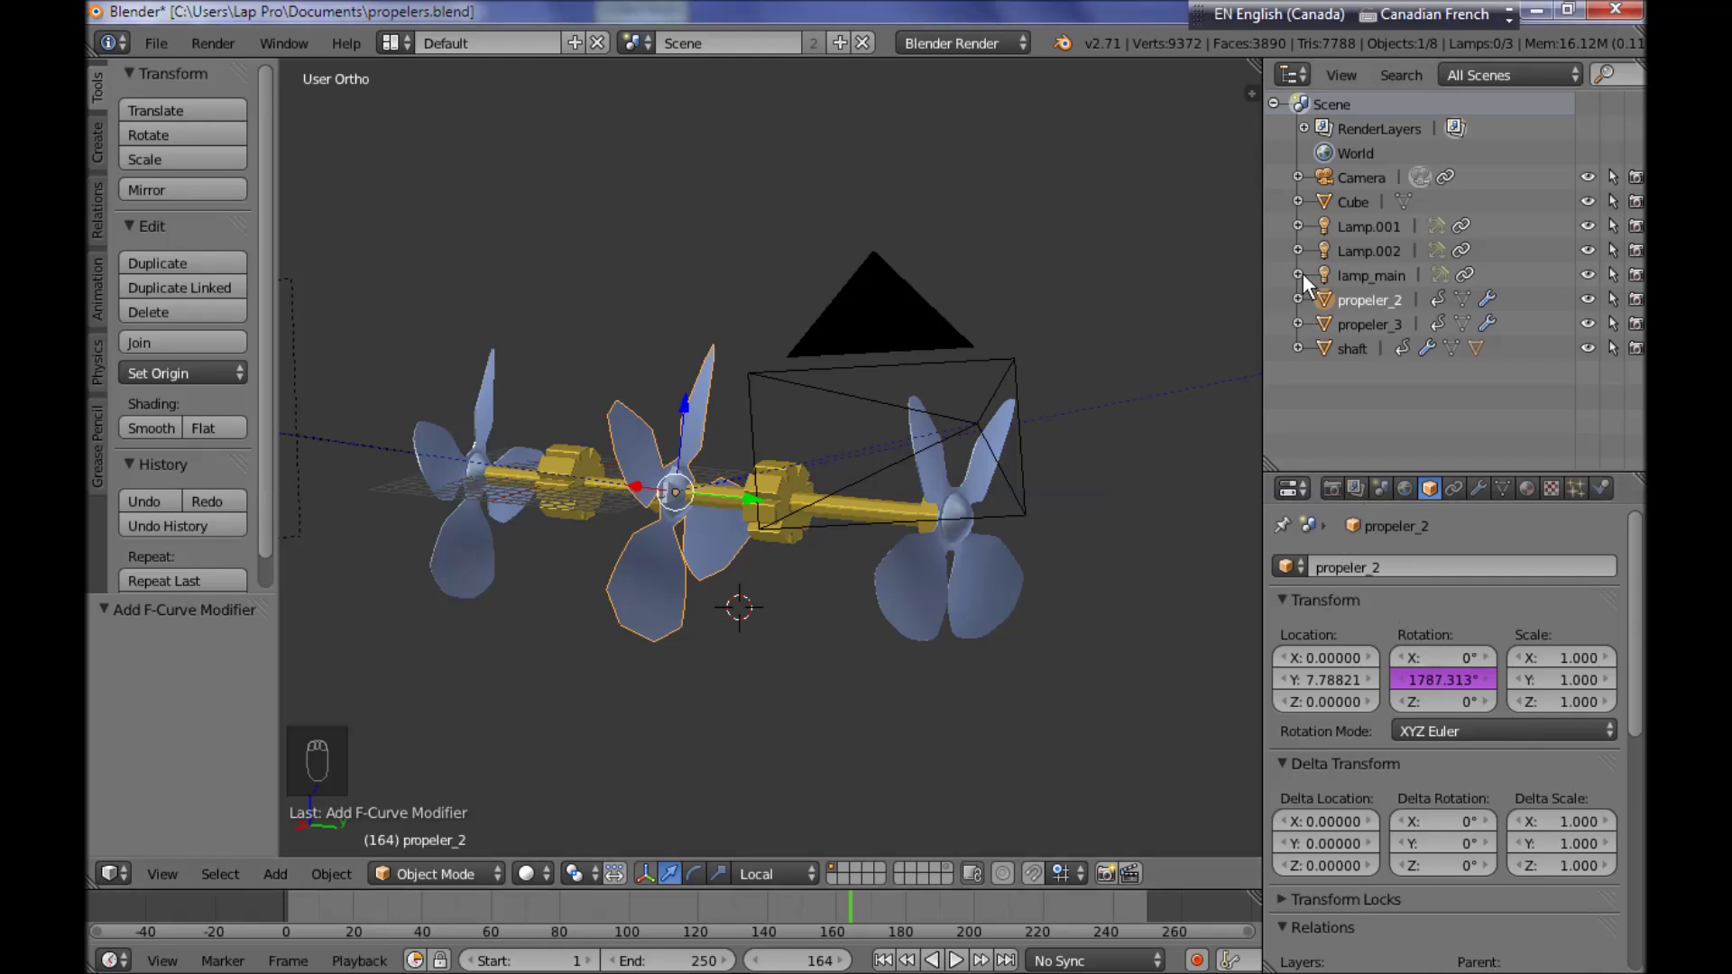
Examine propeler_2's animation drivers in the scene hierarchy down to their shaft target, scrubbing the timeline to frame 167
{"action": "left_click", "coordinate": [1296, 299]}
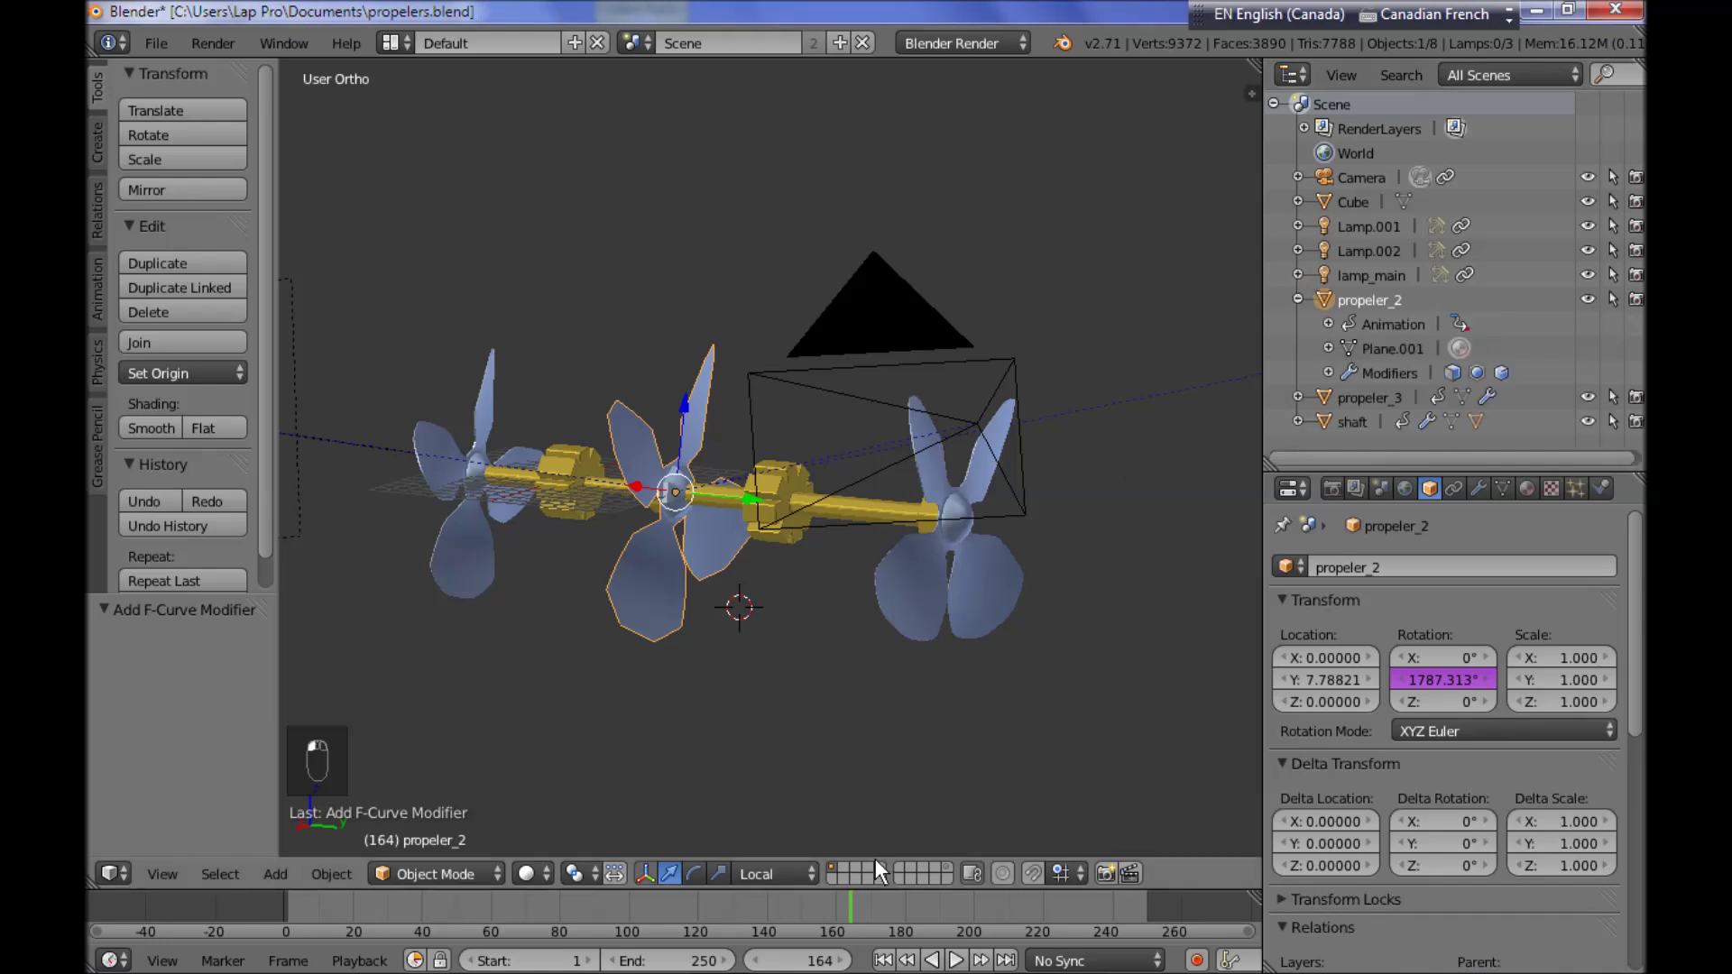
{"action": "left_click", "coordinate": [852, 906]}
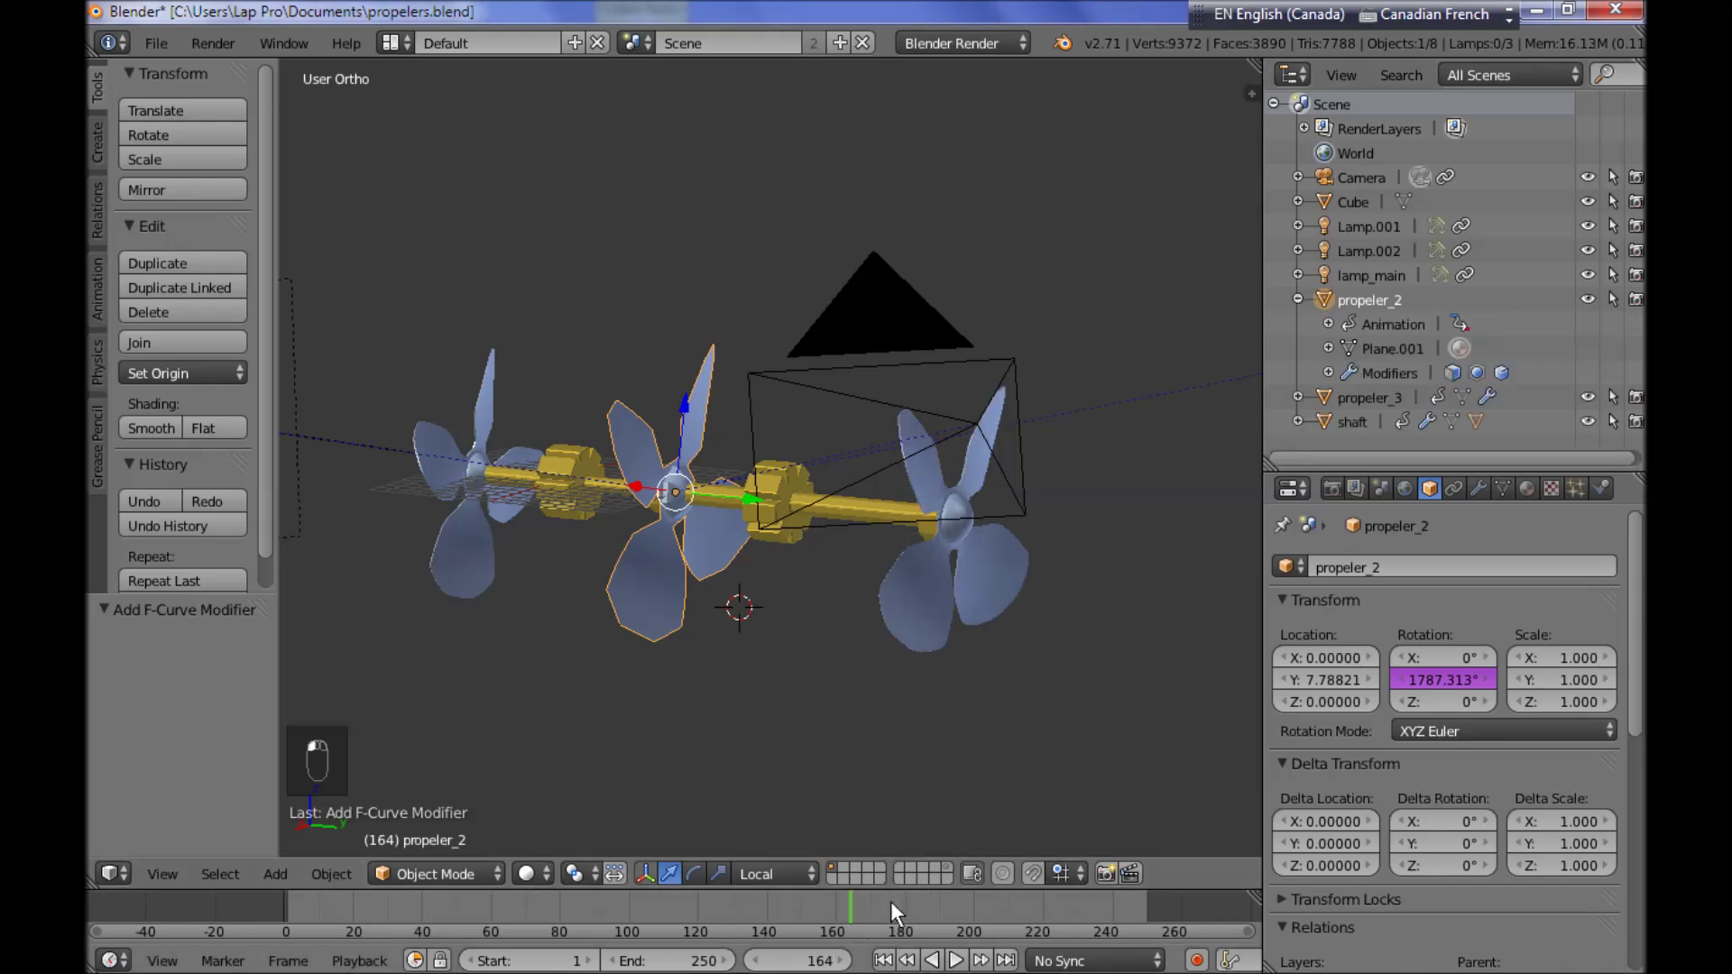
{"action": "left_click_drag", "start_coordinate": [848, 908], "coordinate": [863, 904]}
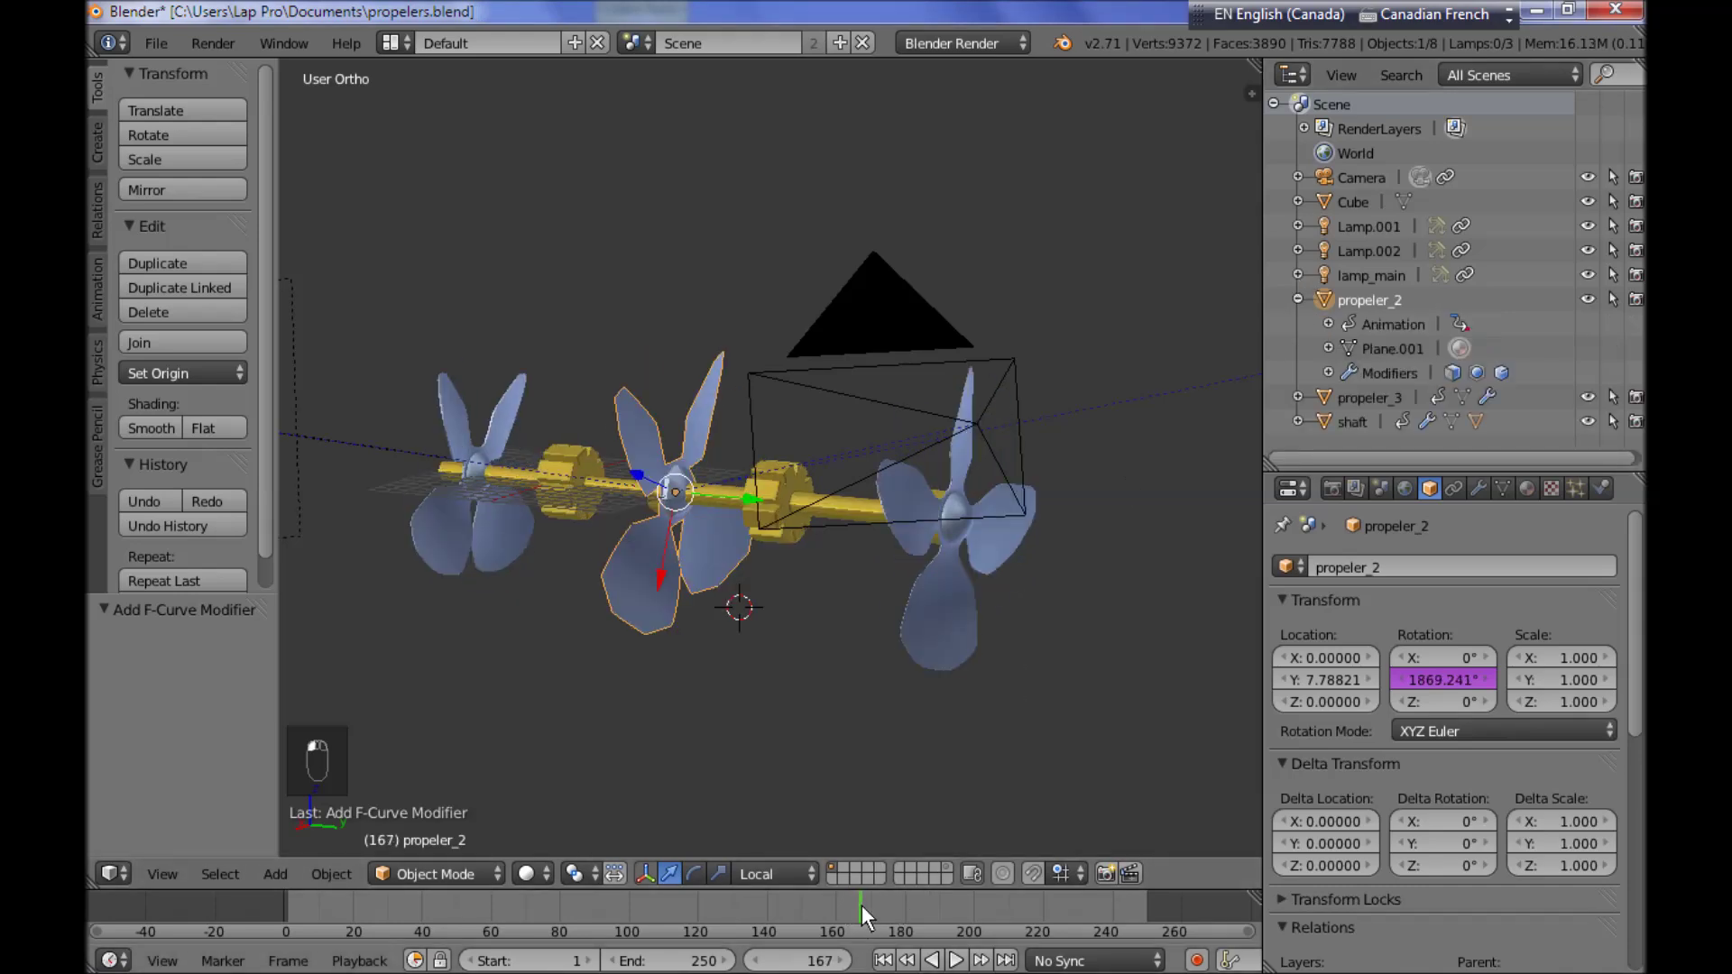
{"action": "left_click", "coordinate": [1328, 324]}
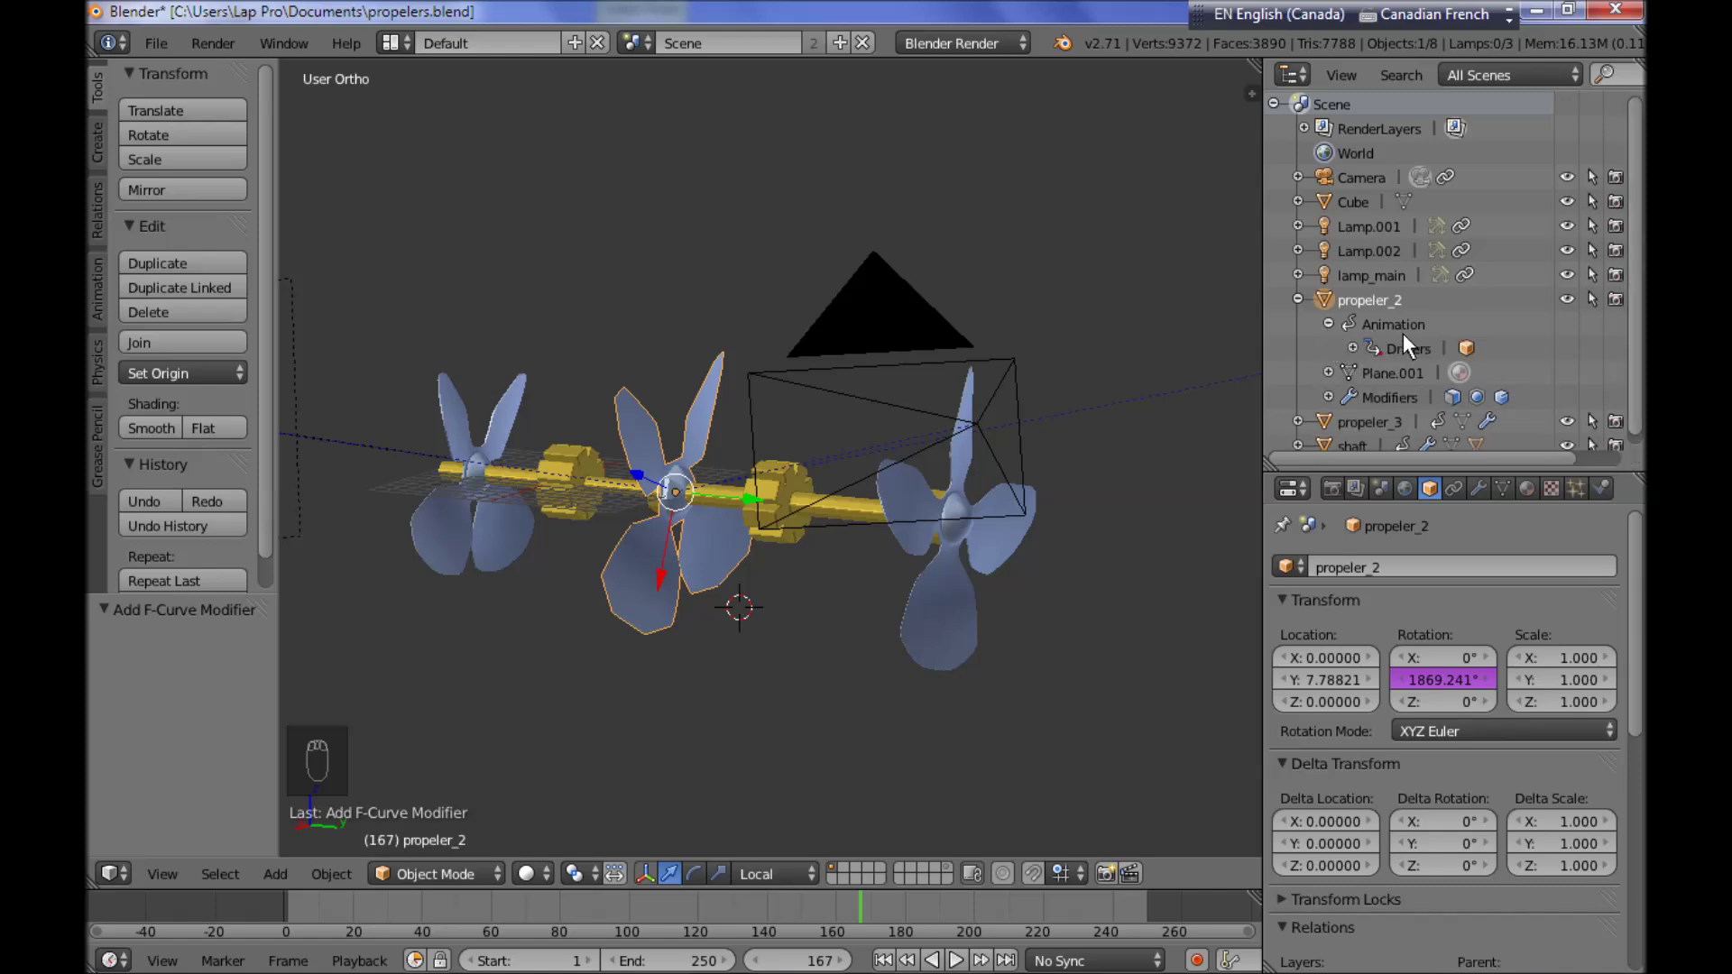
{"action": "left_click", "coordinate": [1353, 350]}
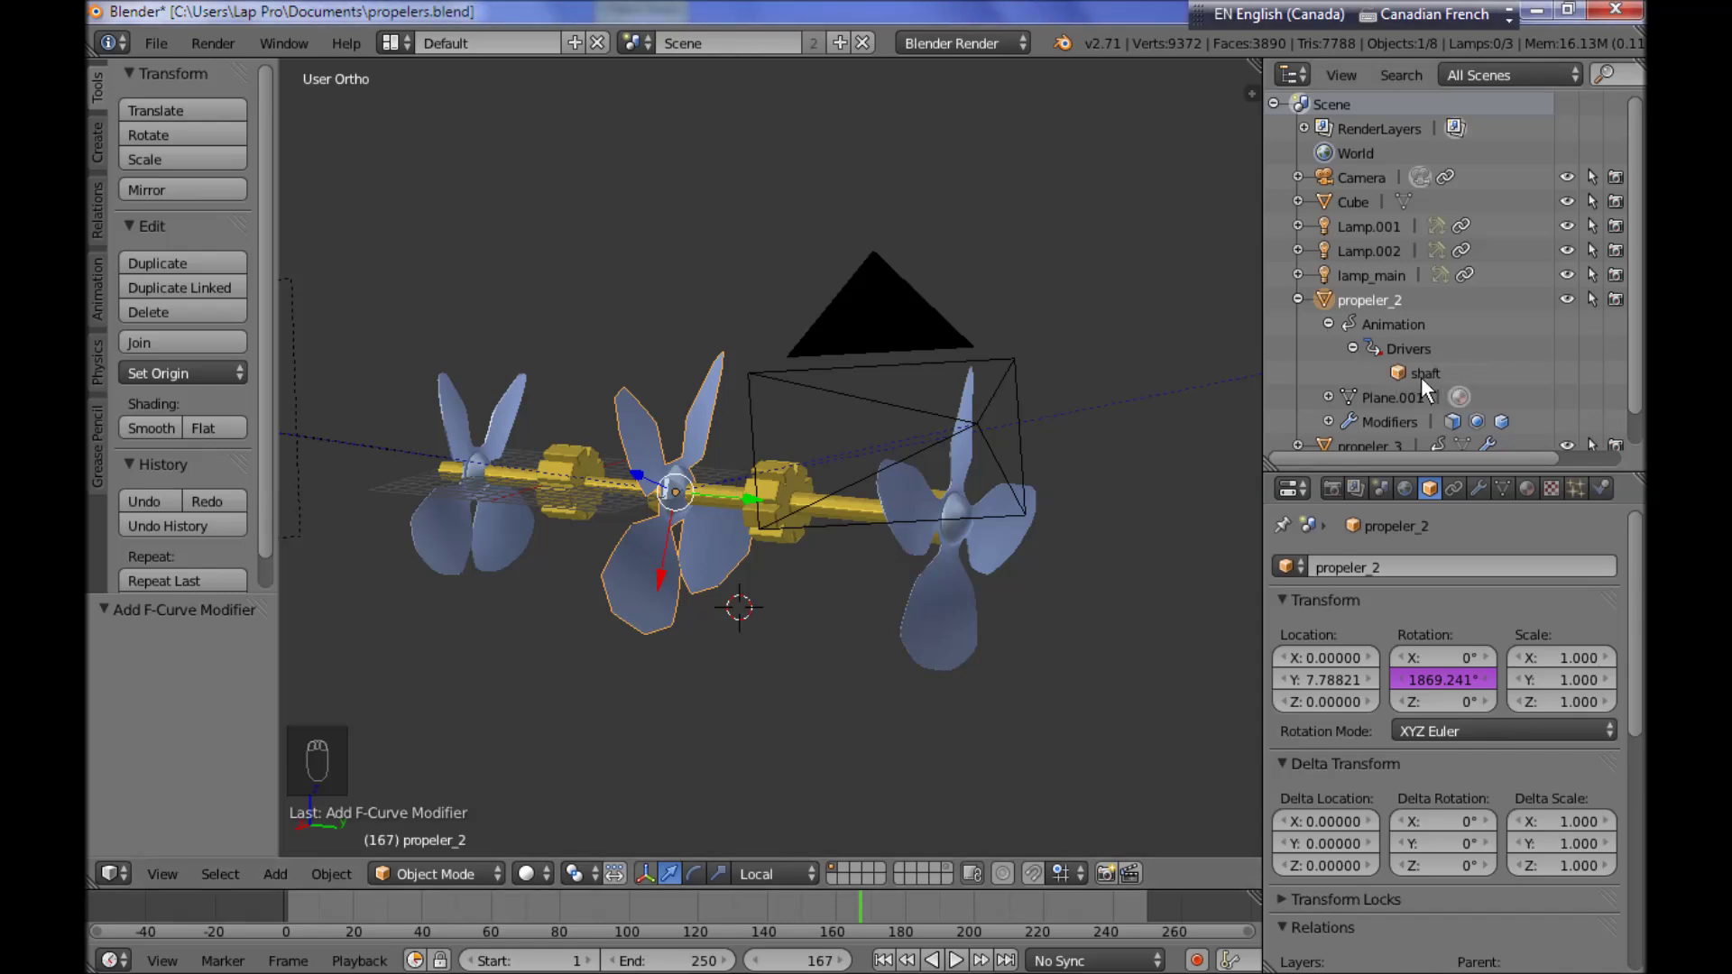
{"action": "left_click", "coordinate": [1298, 299]}
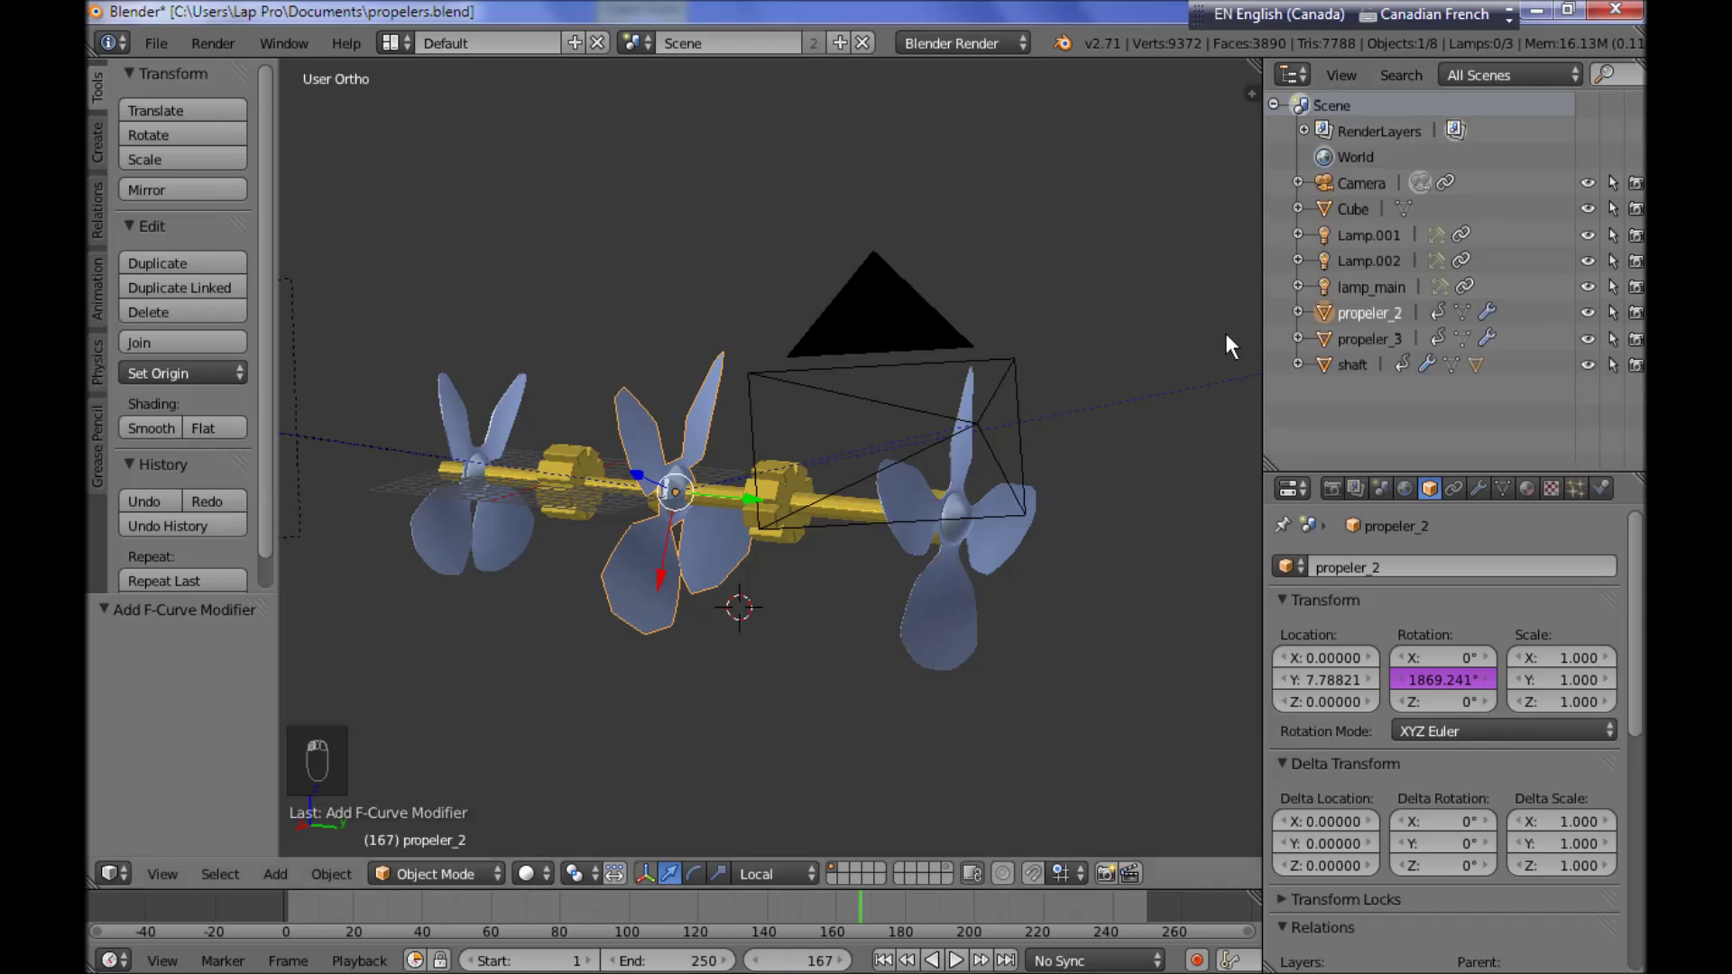
{"action": "key", "text": "shift+Left"}
{"action": "key", "text": "ctrl+p"}
{"action": "left_click", "coordinate": [1196, 359]}
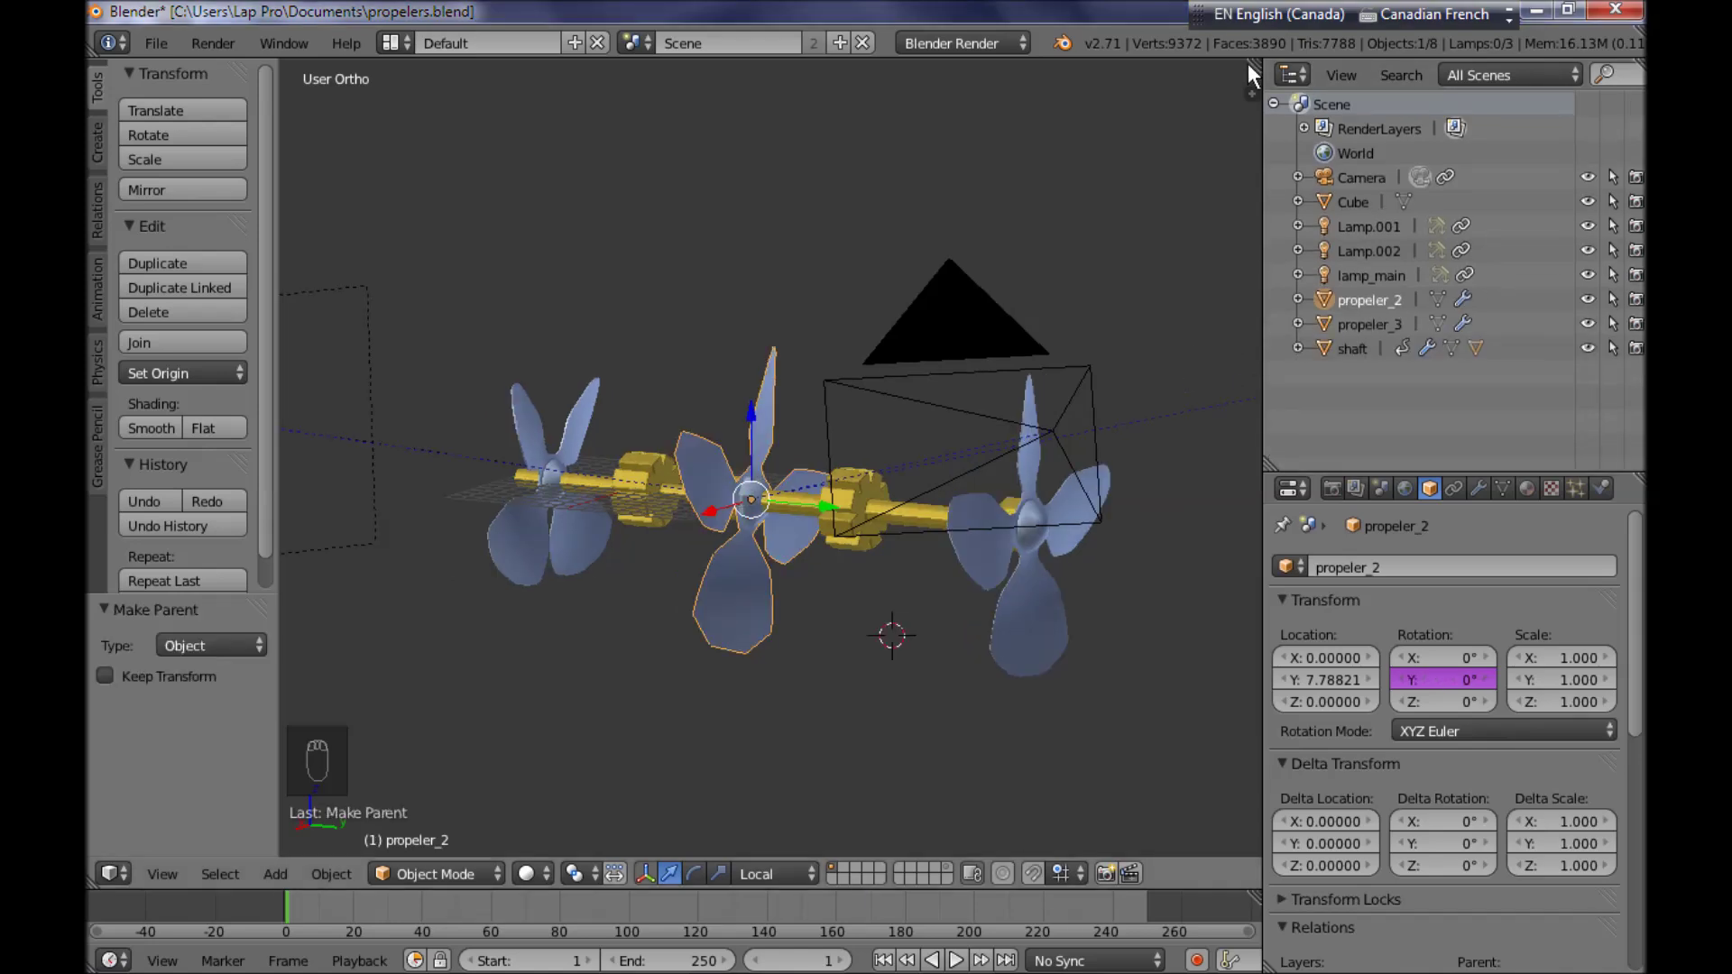
Split the 3D view horizontally and turn the upper area into a Graph Editor in Drivers mode
{"action": "left_click_drag", "start_coordinate": [1252, 64], "coordinate": [1208, 335]}
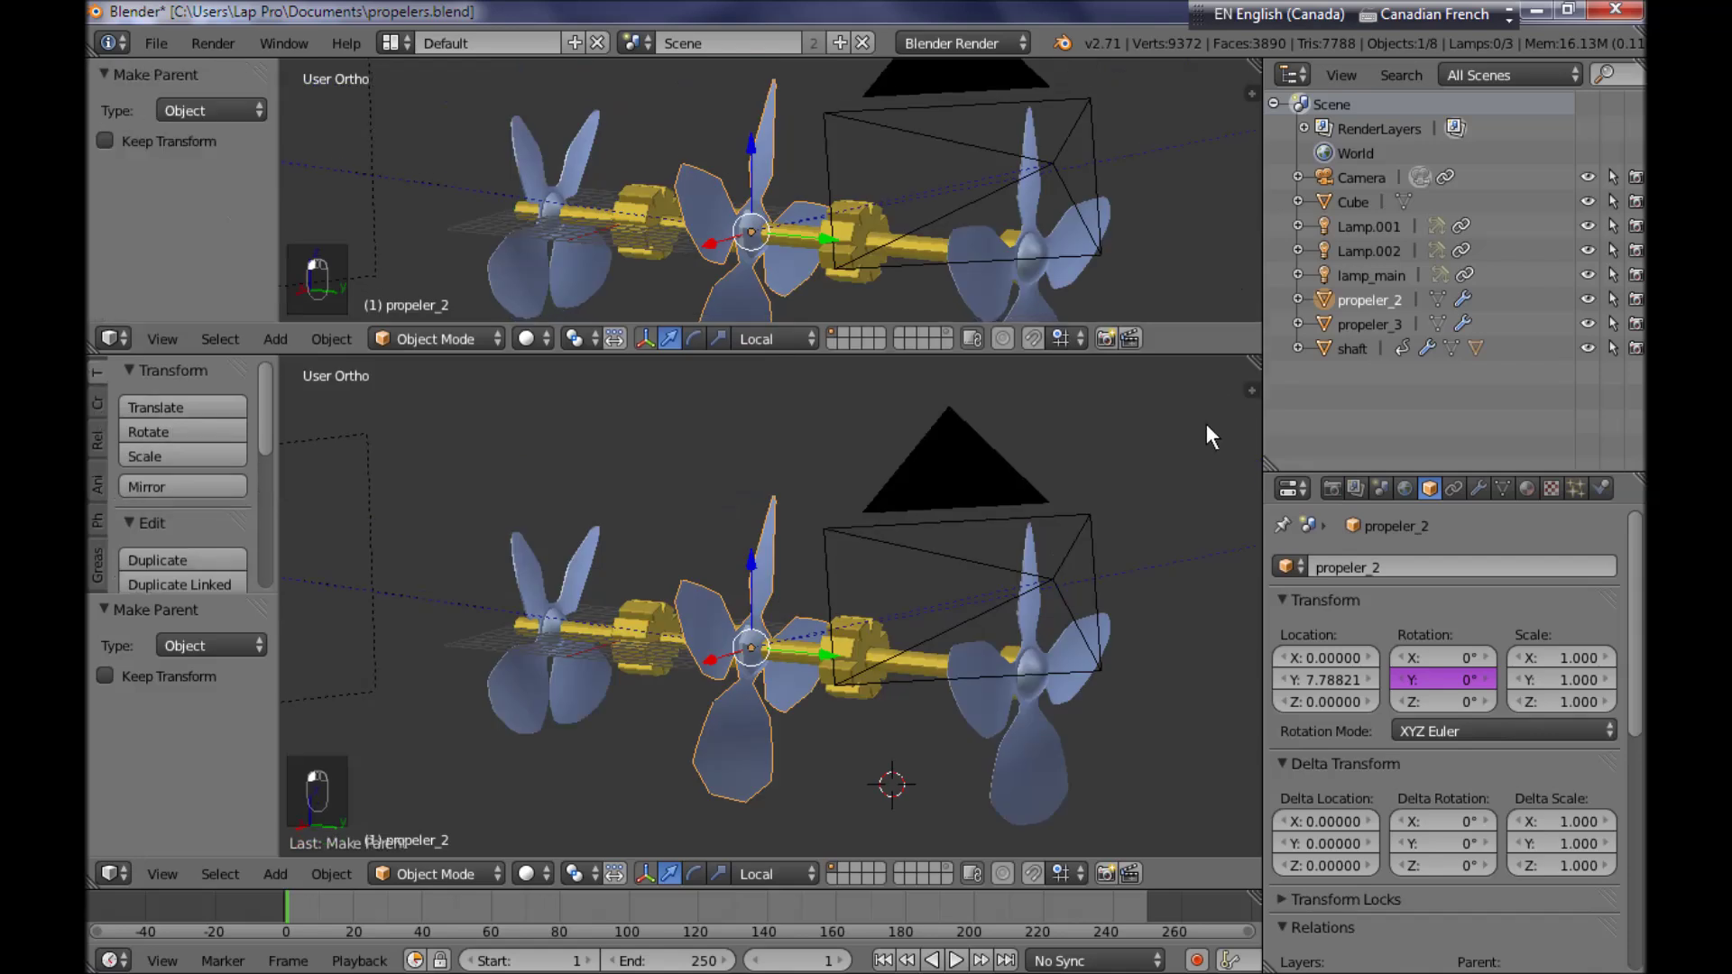
{"action": "left_click_drag", "start_coordinate": [1206, 415], "coordinate": [1206, 424]}
{"action": "left_click", "coordinate": [108, 407]}
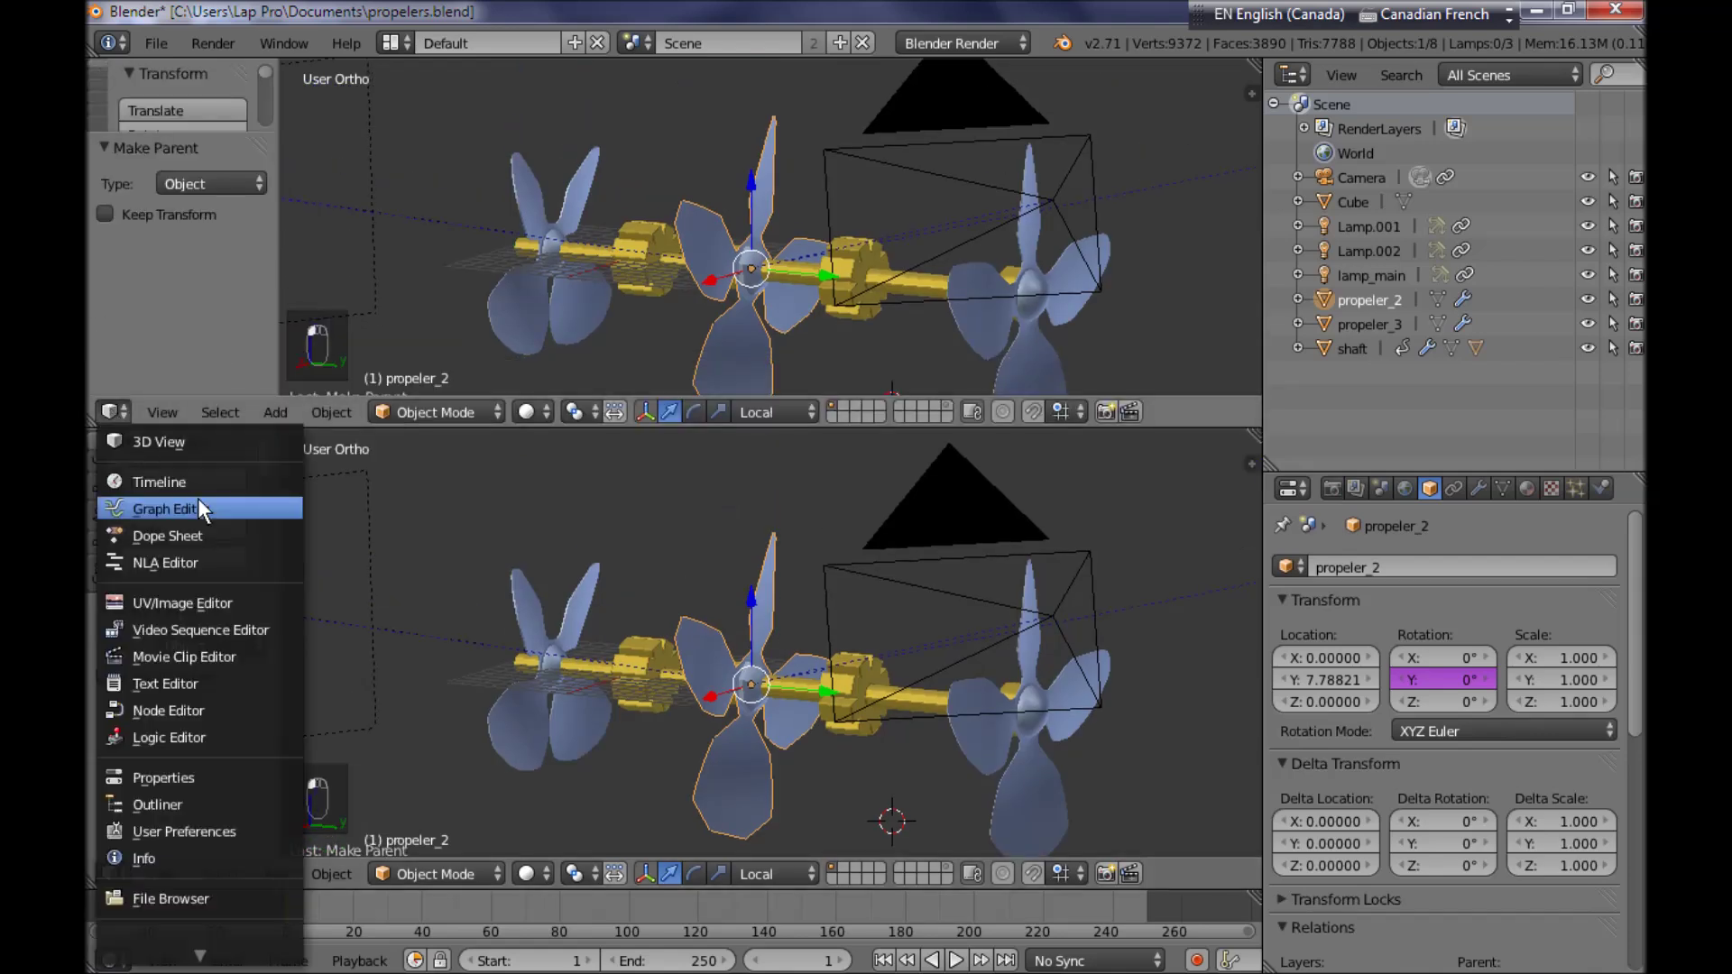
{"action": "left_click", "coordinate": [269, 508]}
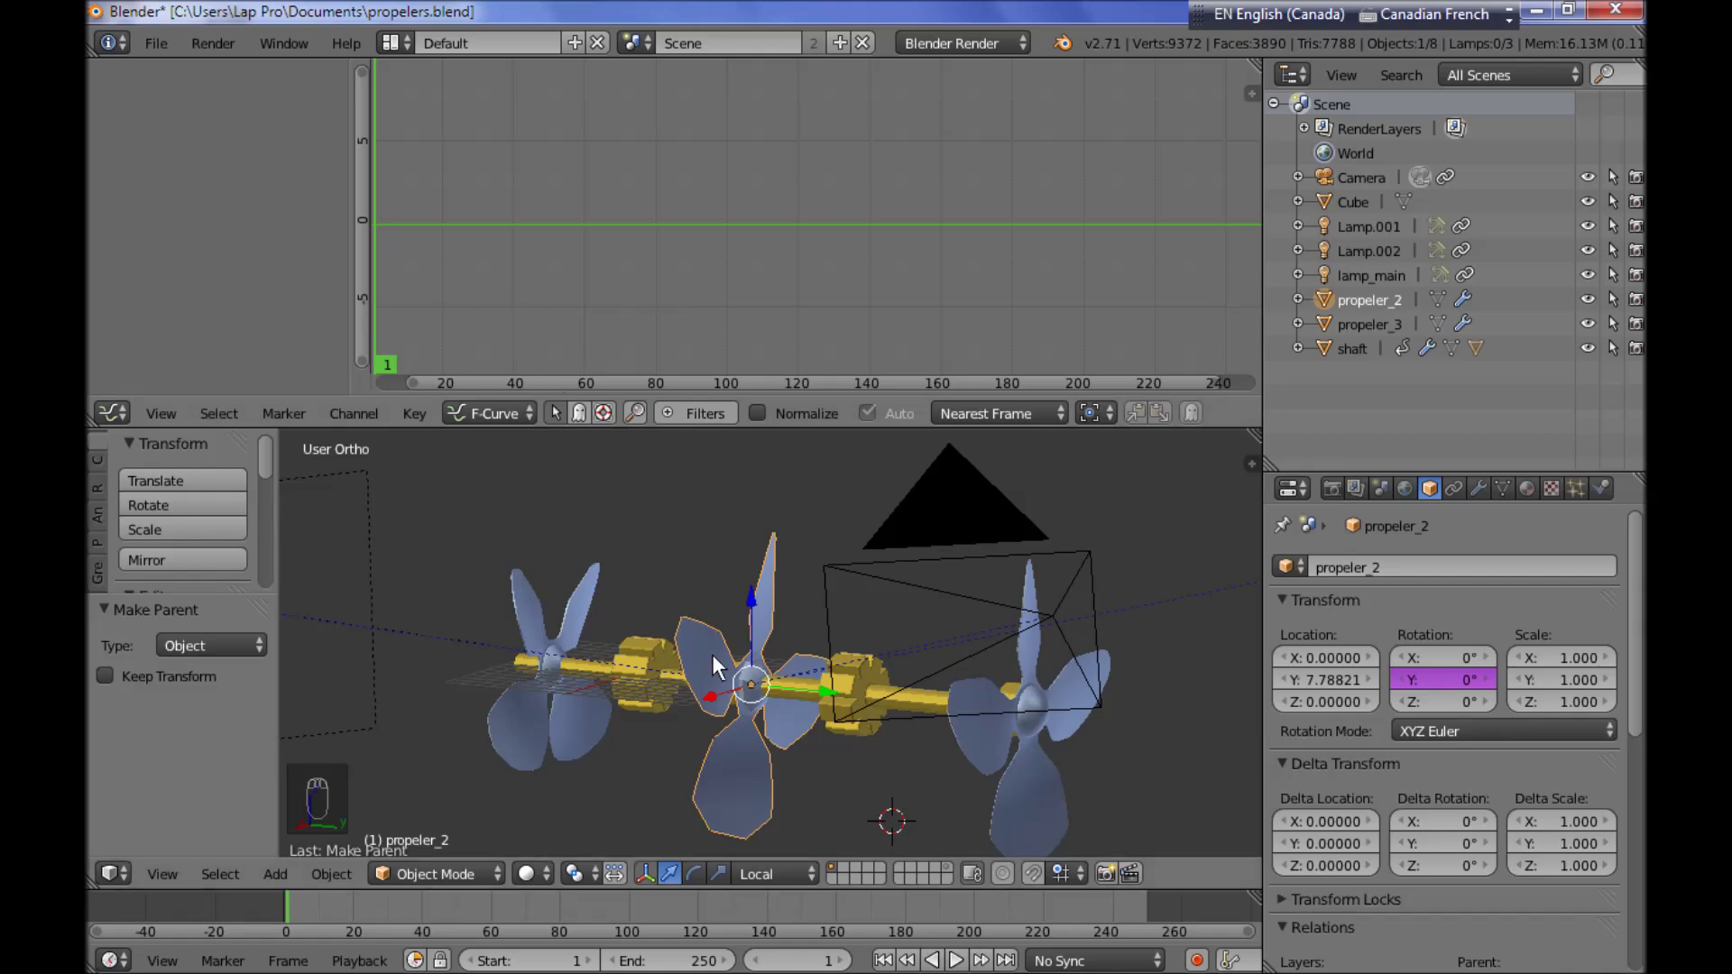
{"action": "left_click", "coordinate": [528, 413]}
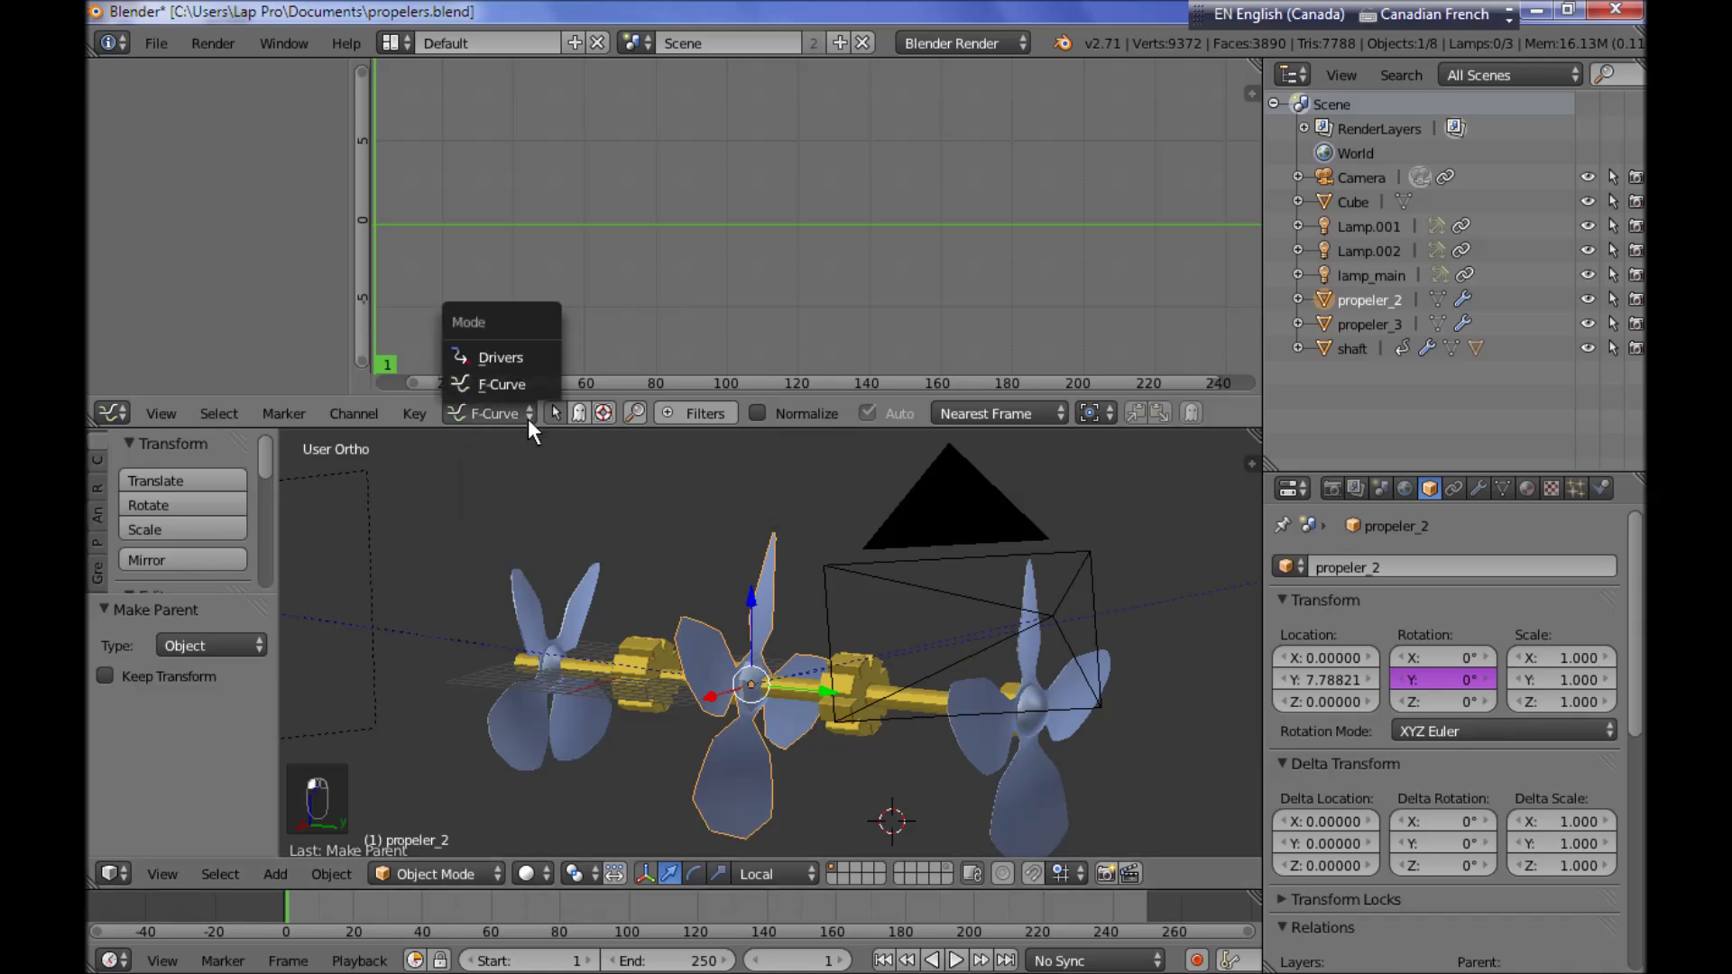
{"action": "left_click", "coordinate": [541, 356]}
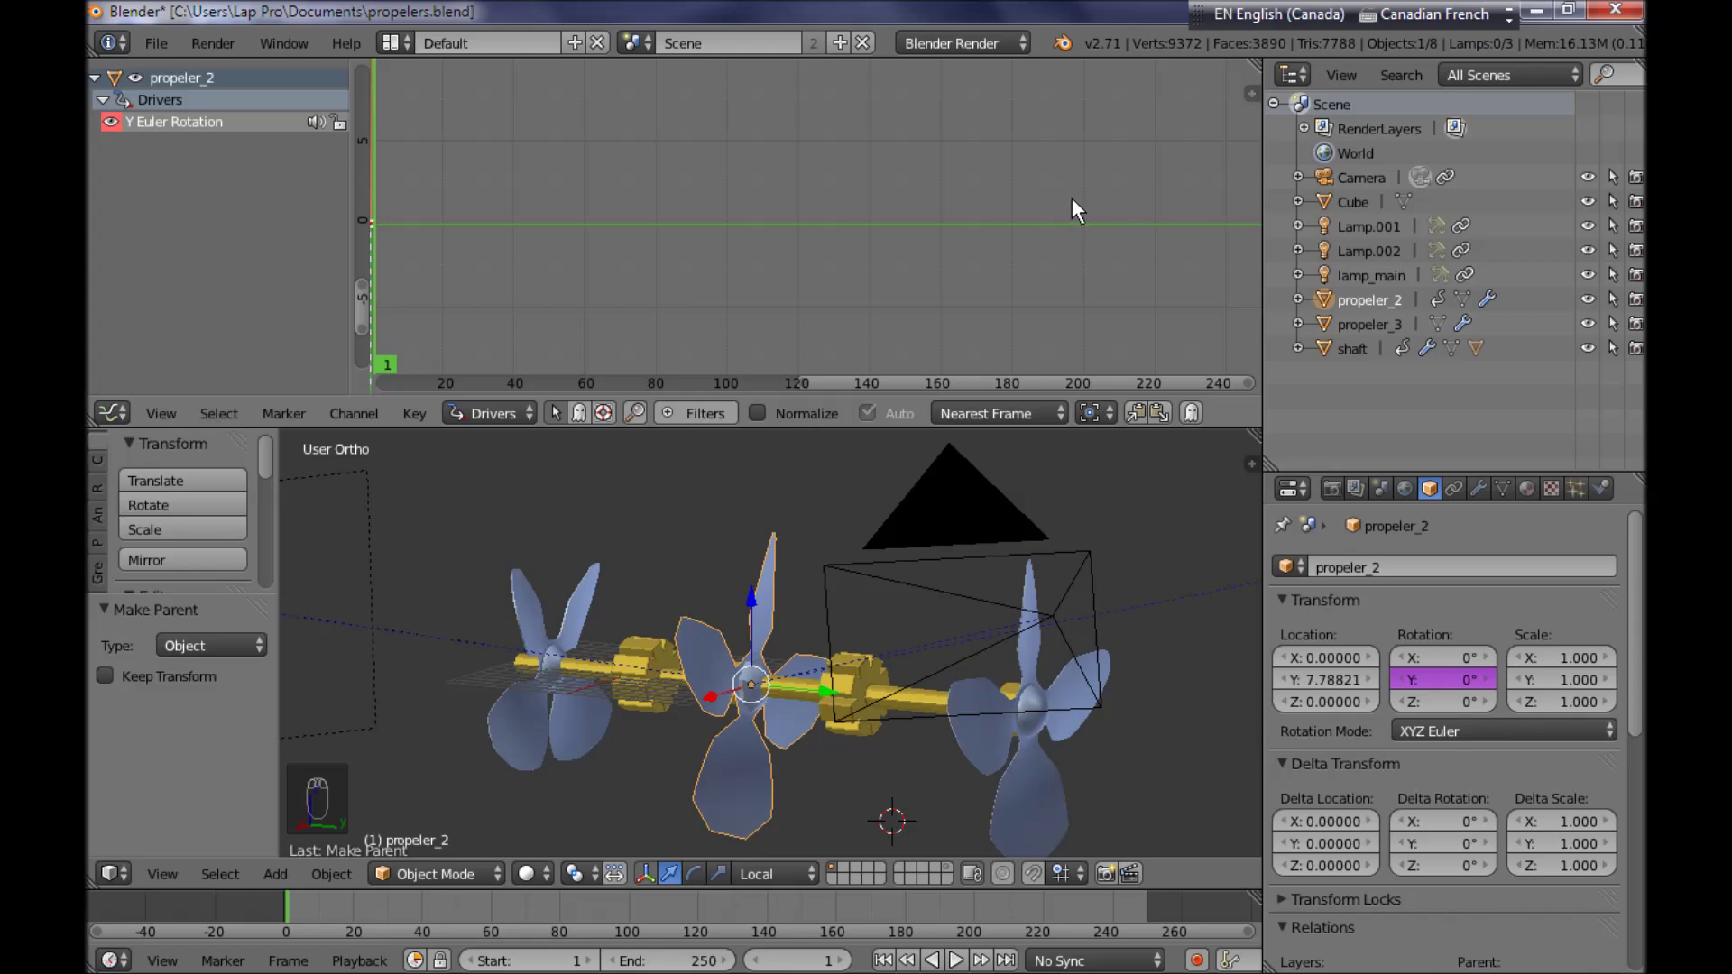
Show the properties of propeler_2's Y Euler Rotation driver and set the driver type to Averaged Value
{"action": "key", "text": "n"}
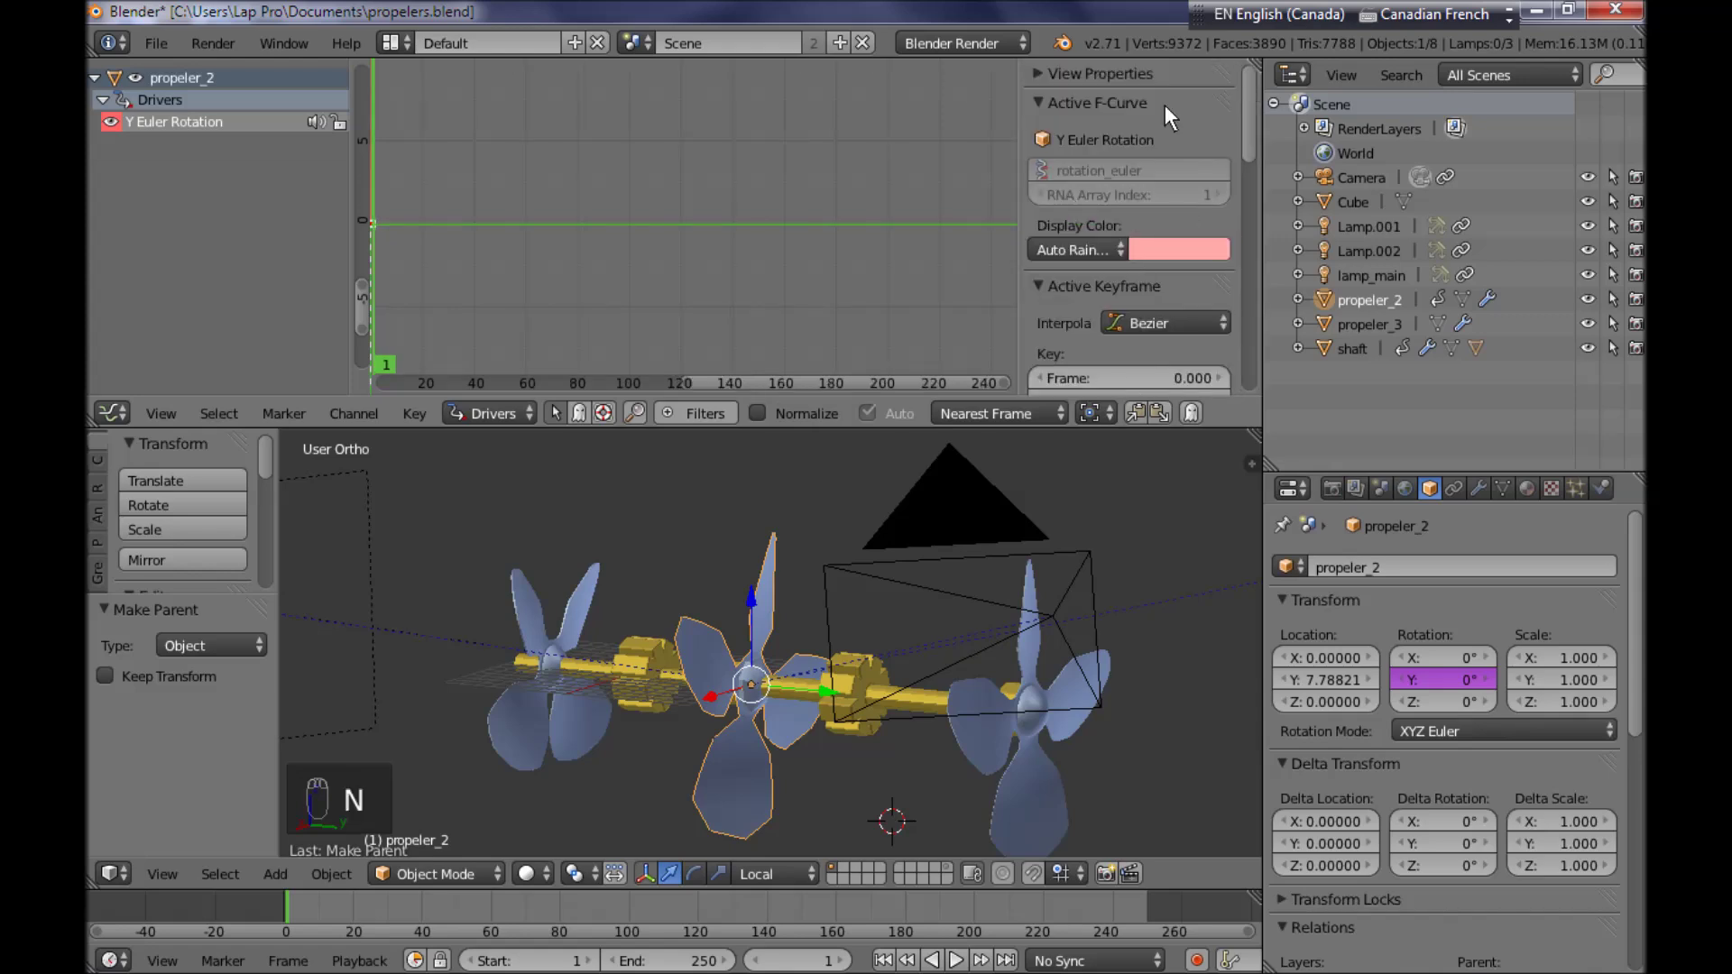
{"action": "scroll", "coordinate": [1136, 315], "scroll_direction": "down", "scroll_amount": 7}
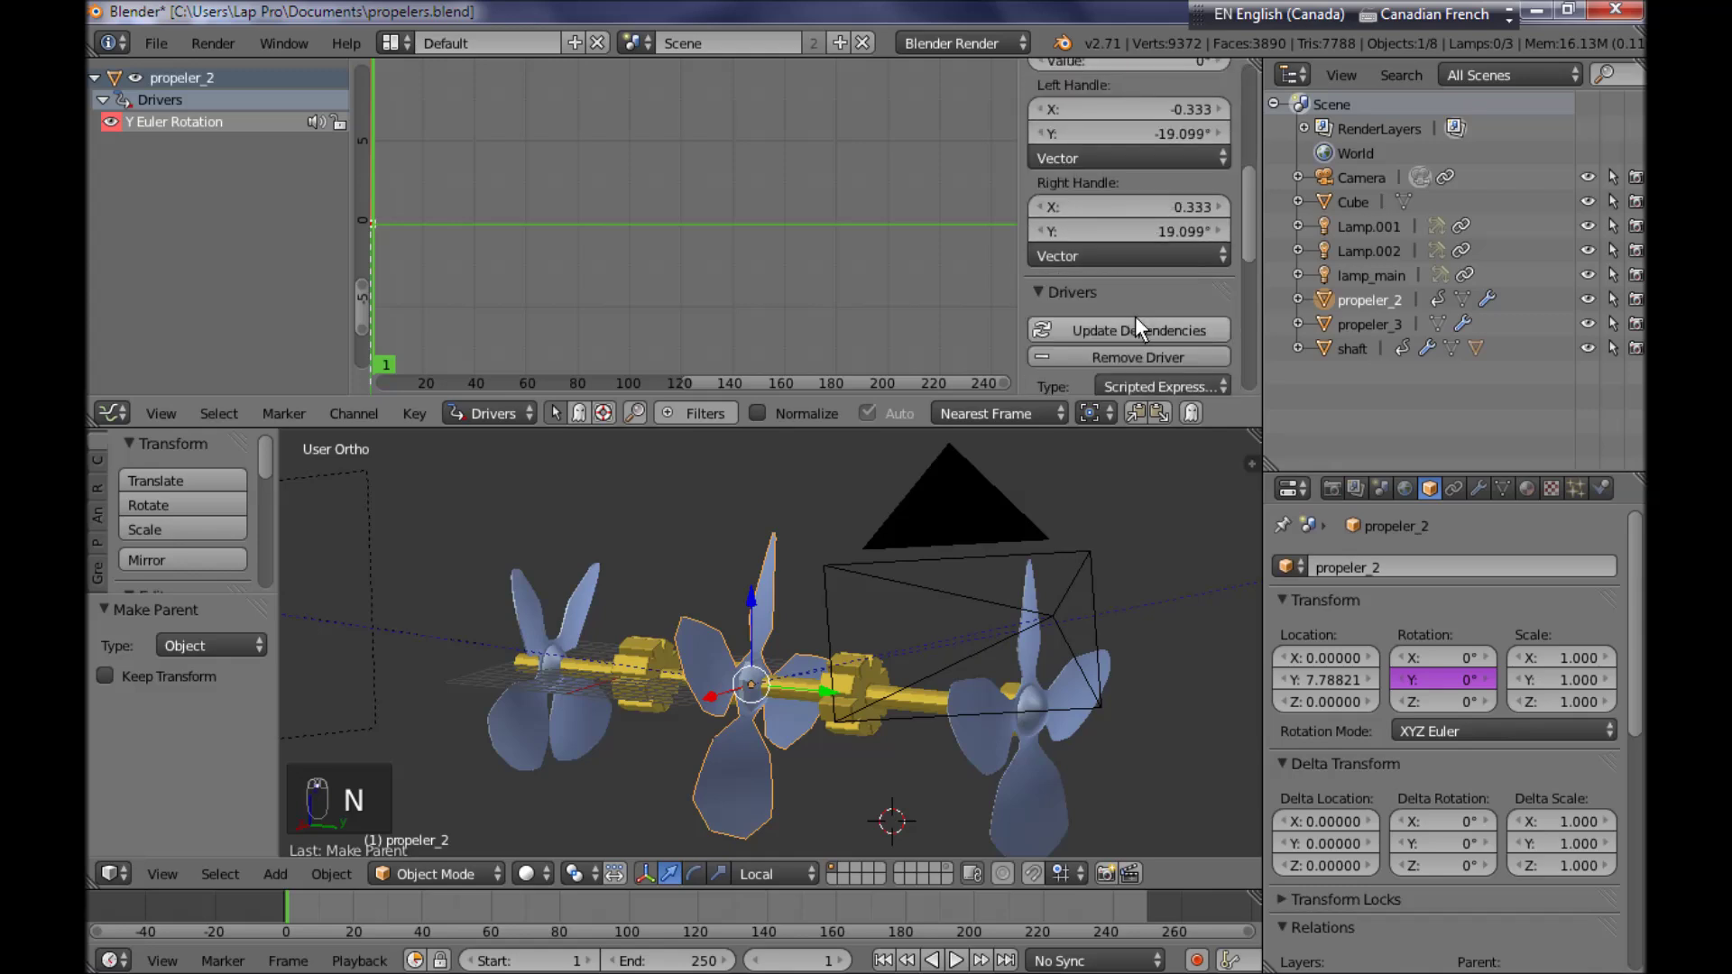
{"action": "scroll", "coordinate": [1135, 316], "scroll_direction": "down", "scroll_amount": 5}
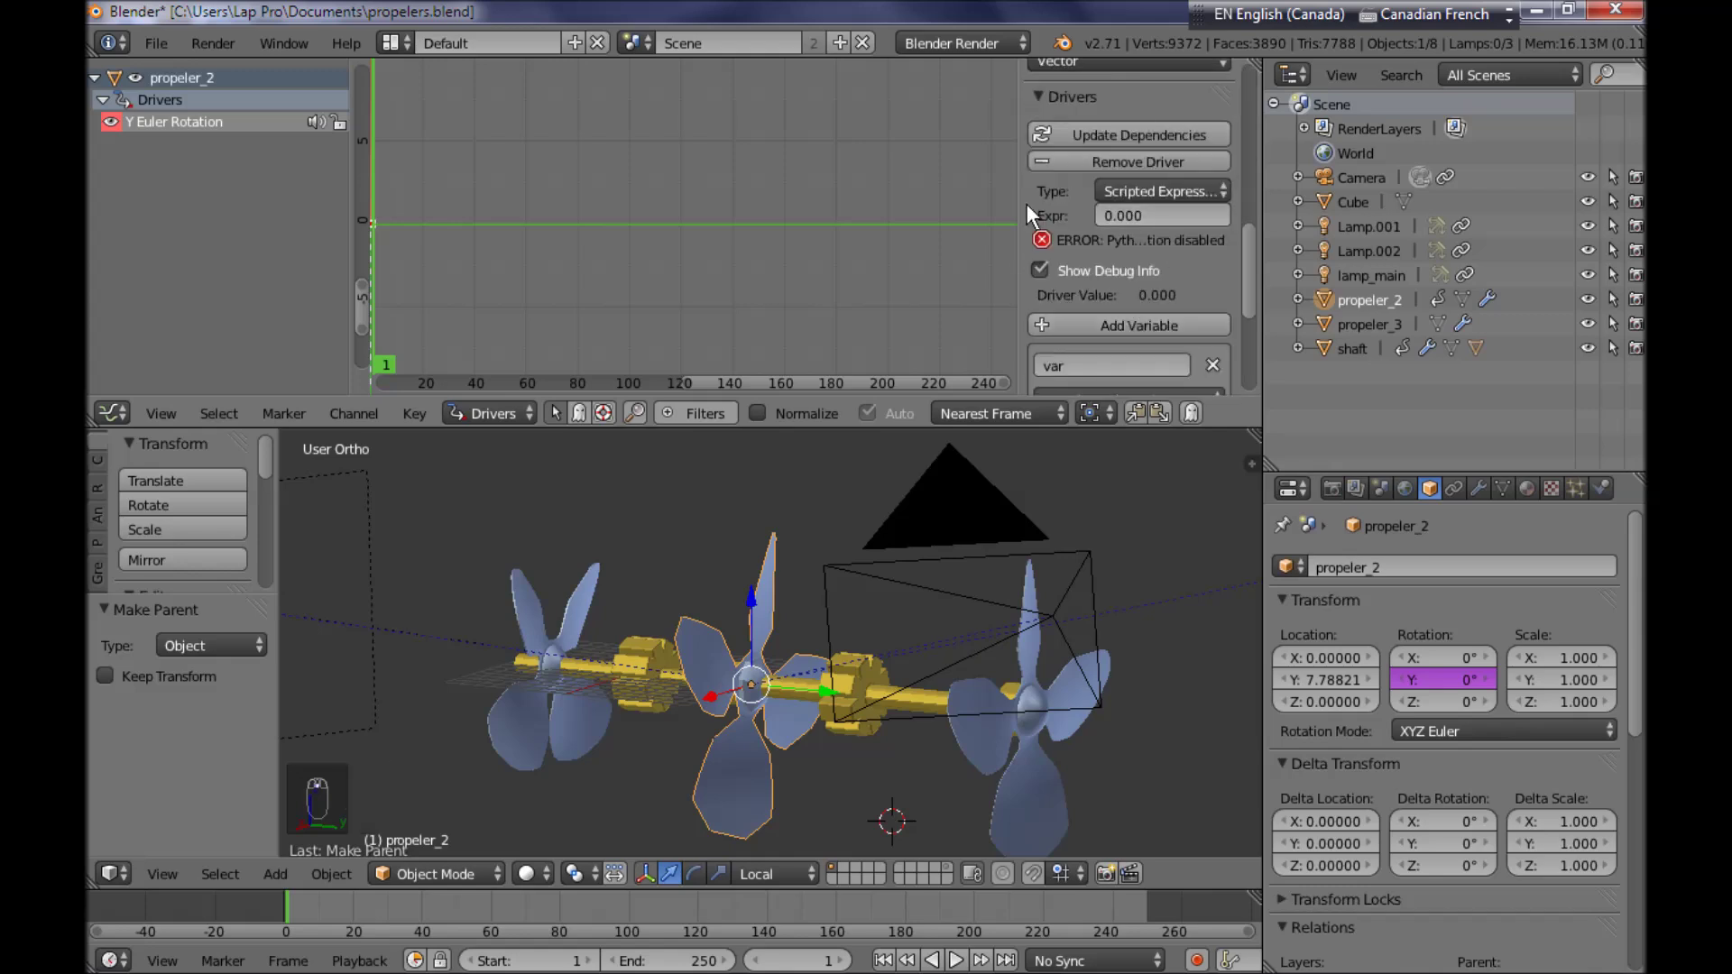
{"action": "left_click", "coordinate": [1218, 194]}
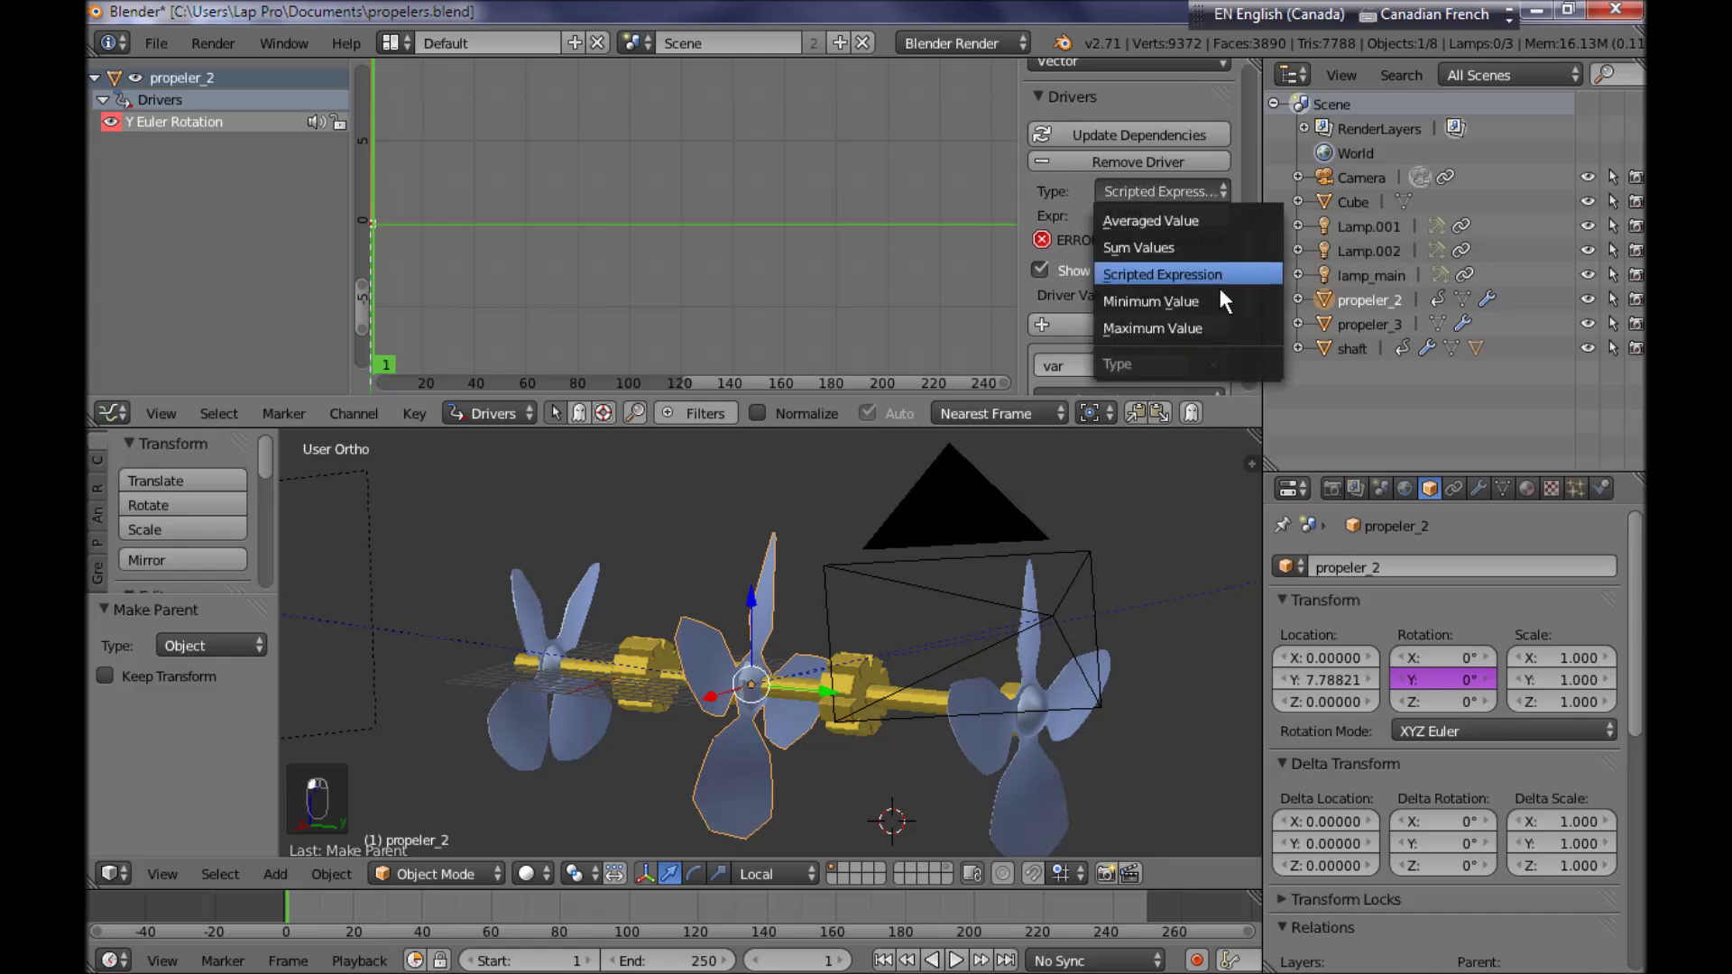
{"action": "left_click", "coordinate": [1209, 217]}
Set the driver variable's target object to shaft and its transform channel to Y Rotation
{"action": "scroll", "coordinate": [1185, 248], "scroll_direction": "down", "scroll_amount": 4}
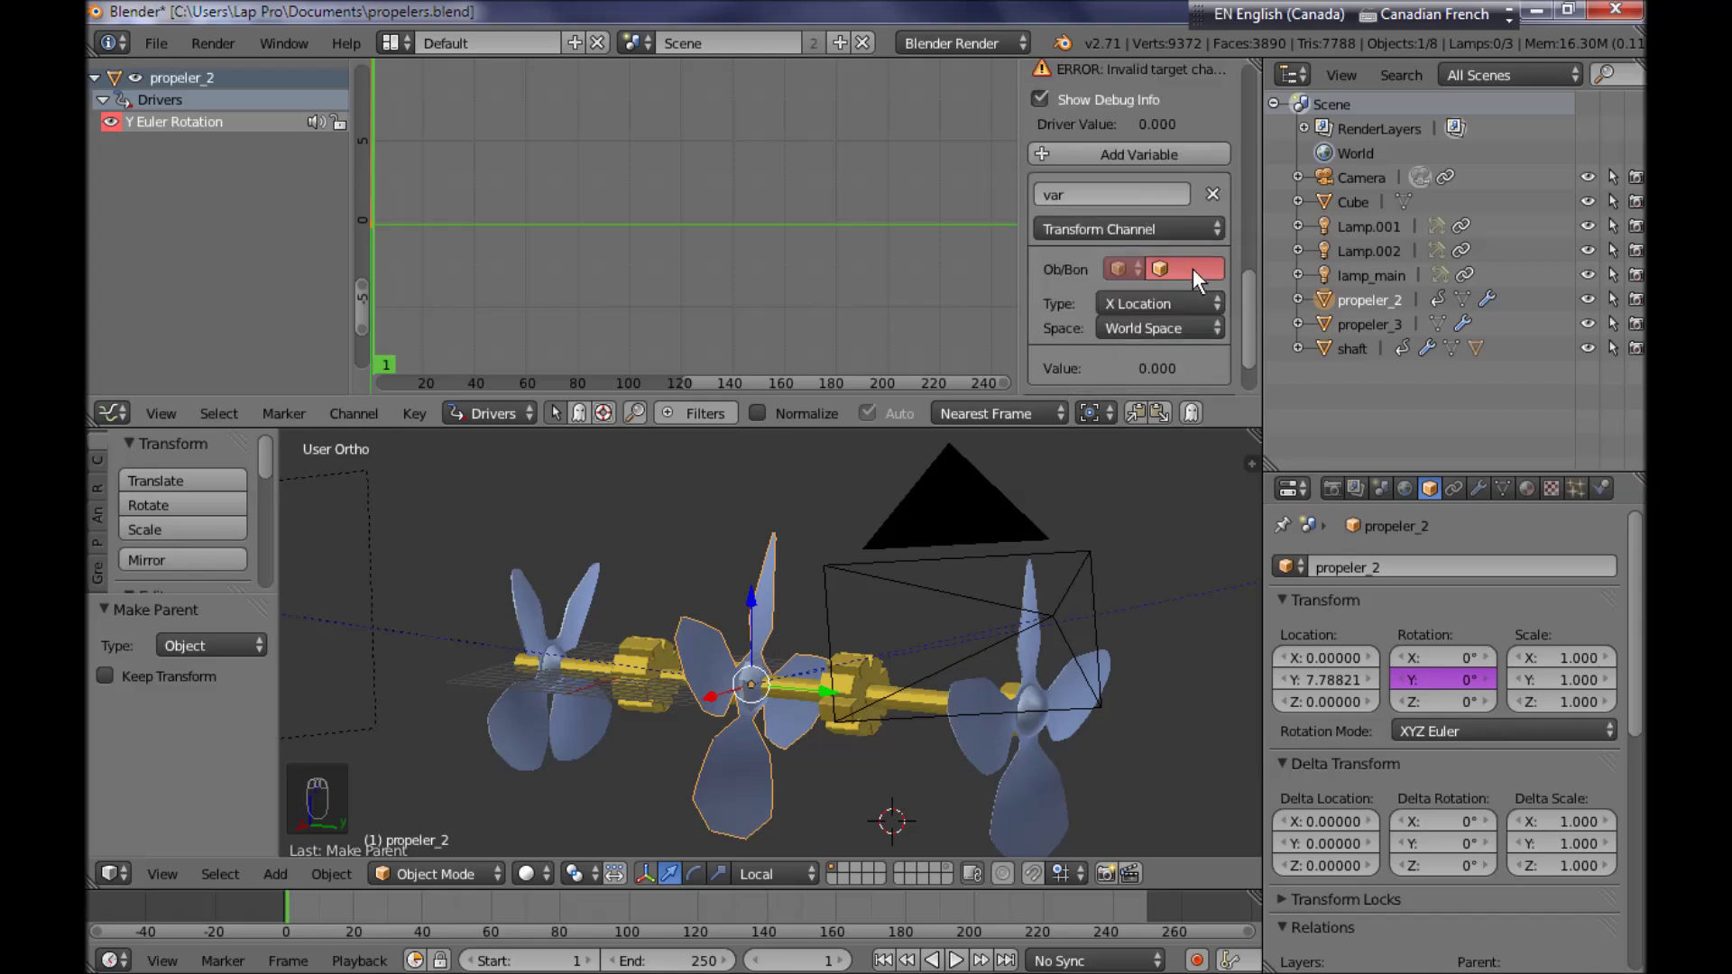
{"action": "left_click", "coordinate": [1191, 268]}
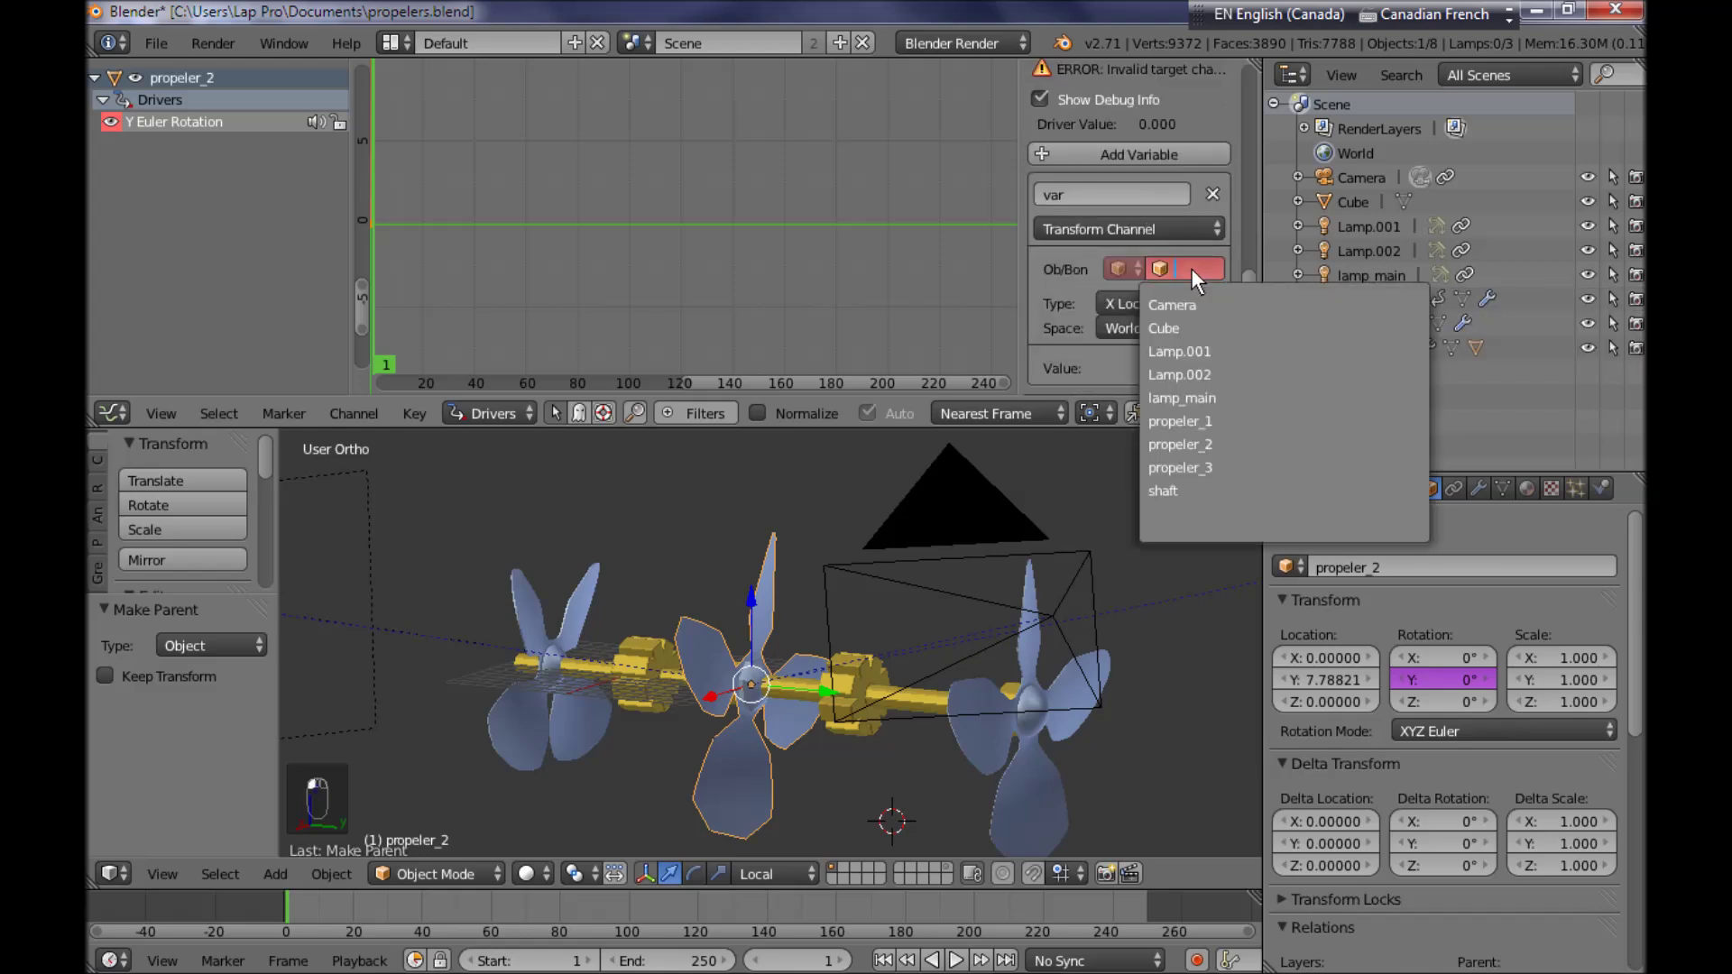
{"action": "left_click", "coordinate": [1204, 494]}
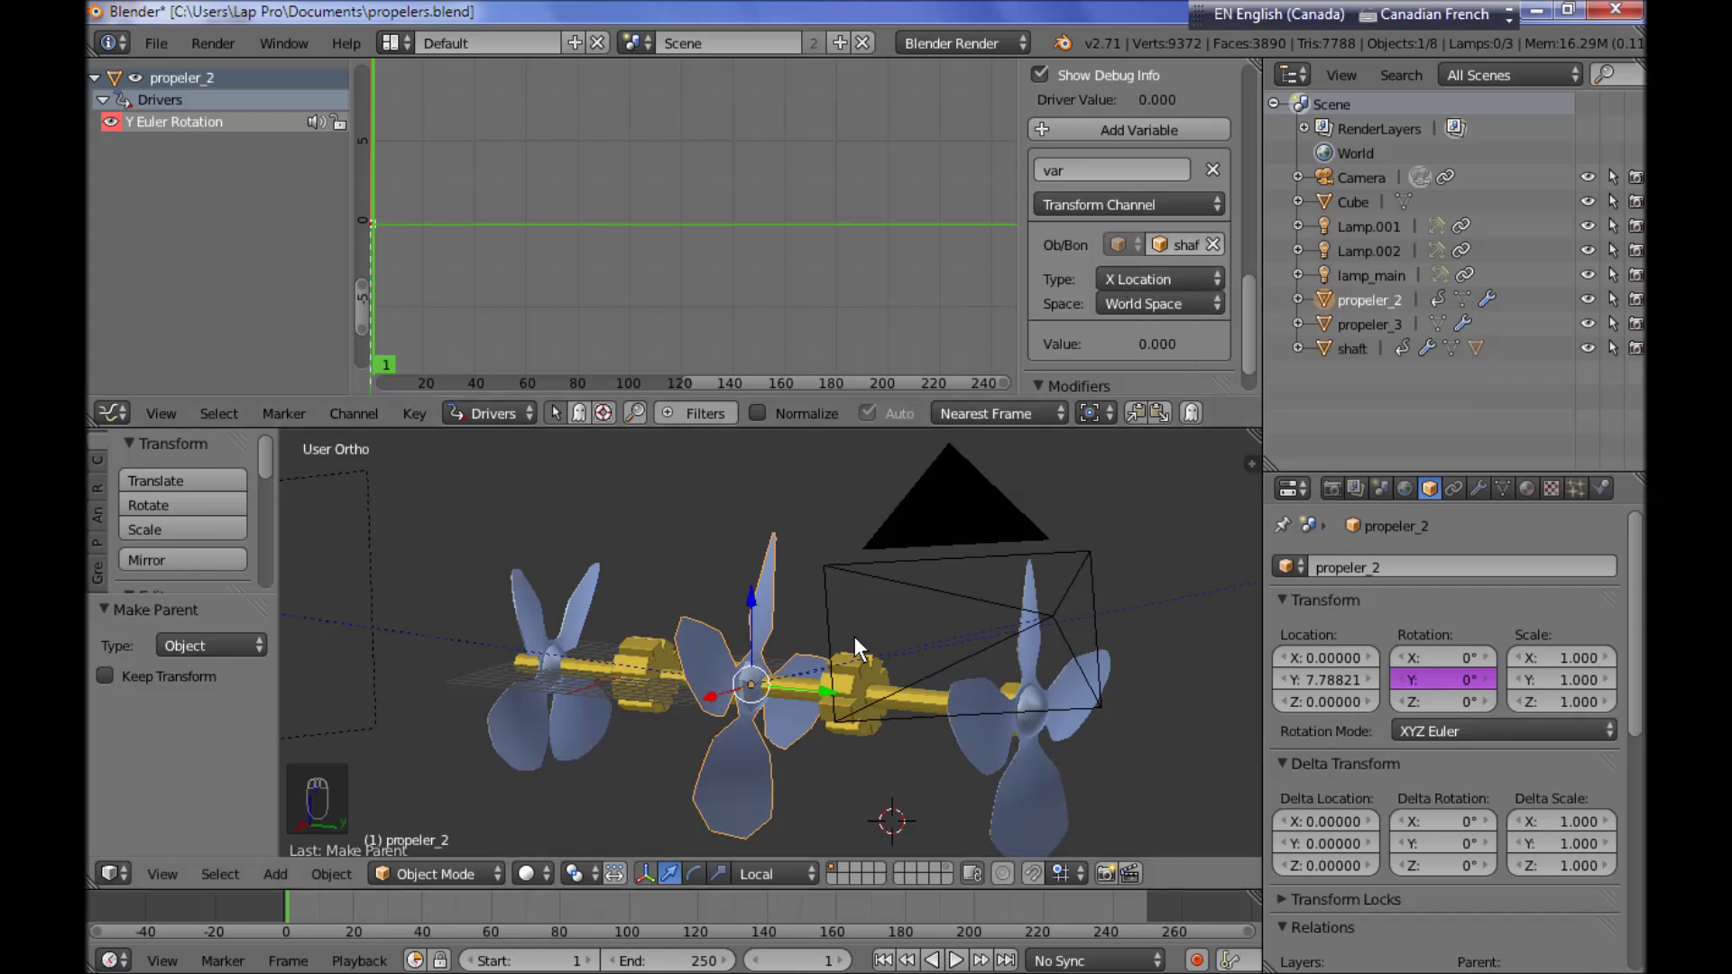
{"action": "left_click", "coordinate": [1186, 279]}
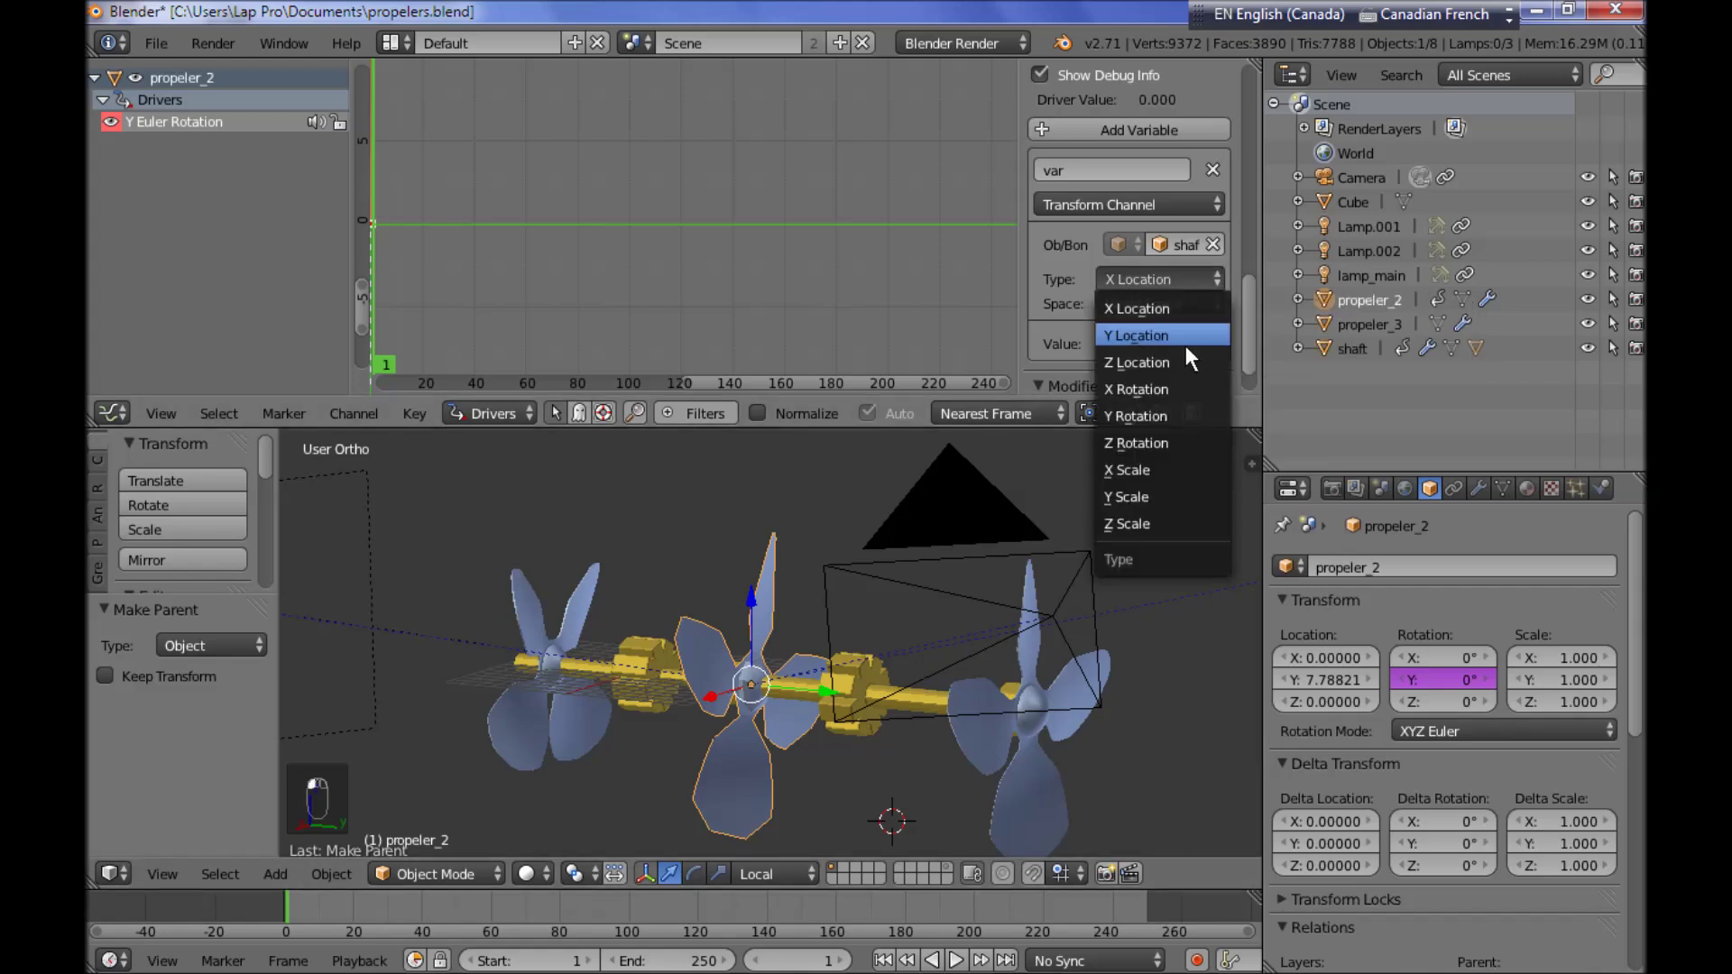
{"action": "left_click", "coordinate": [1176, 412]}
{"action": "scroll", "coordinate": [1178, 349], "scroll_direction": "down", "scroll_amount": 2}
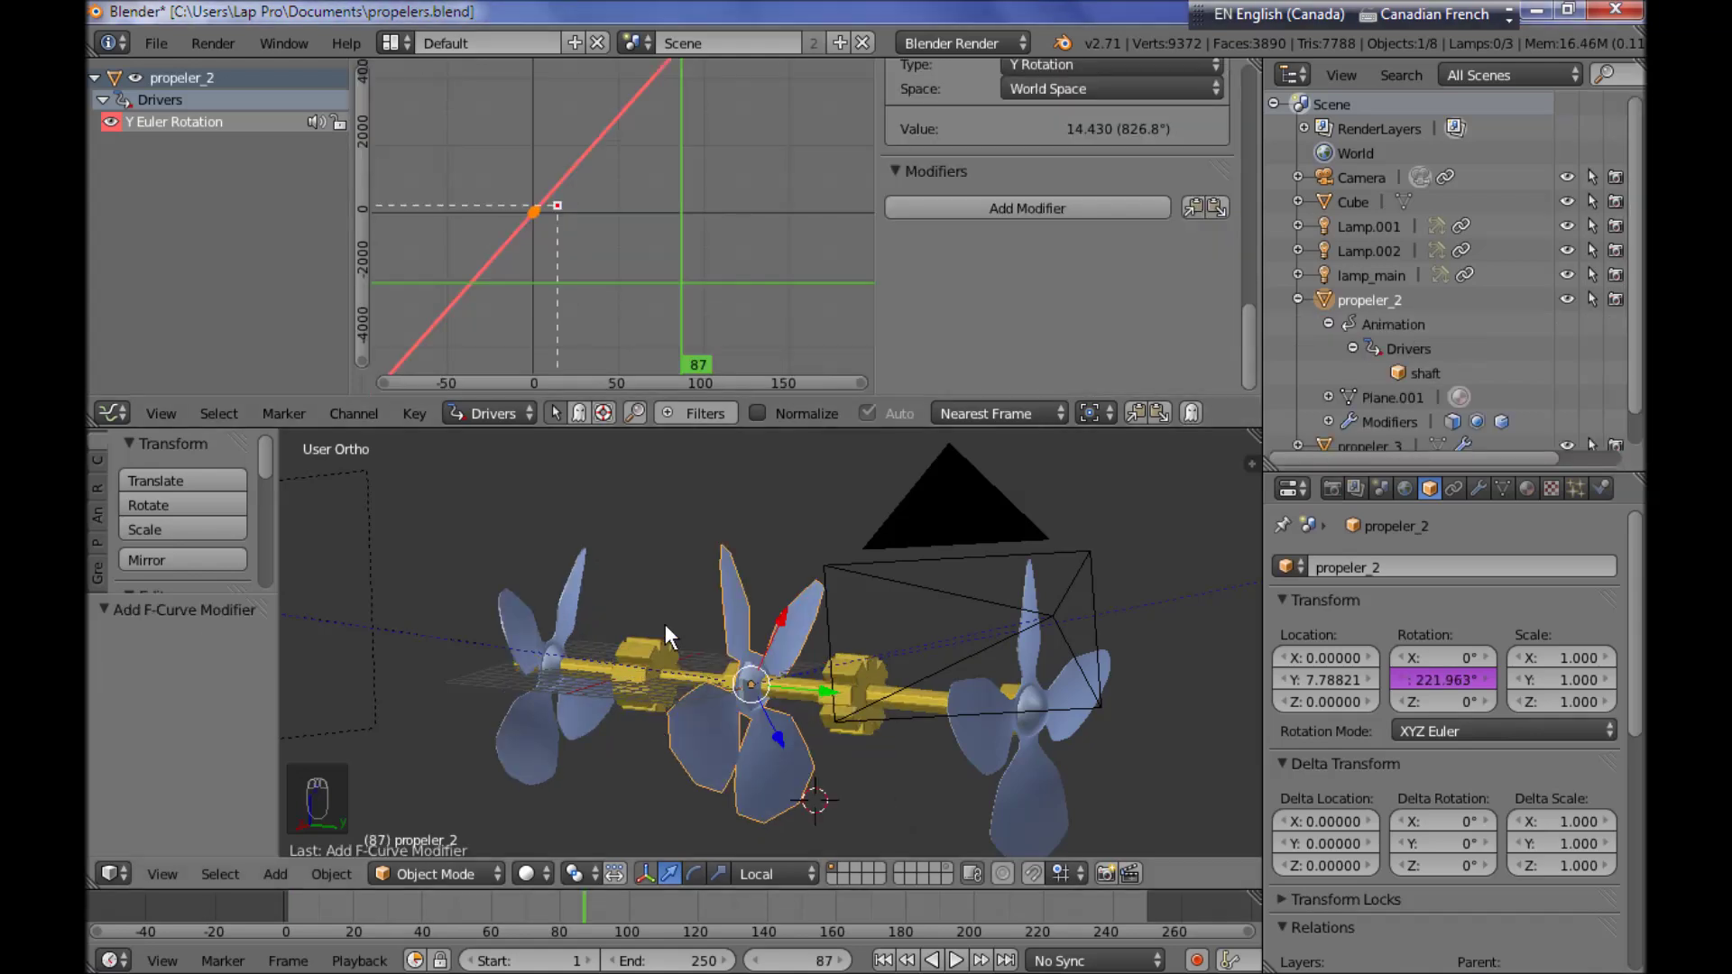
Play the animation to check propeler_2's rotation against the shaft, and return to frame 1
{"action": "key", "text": "alt+a"}
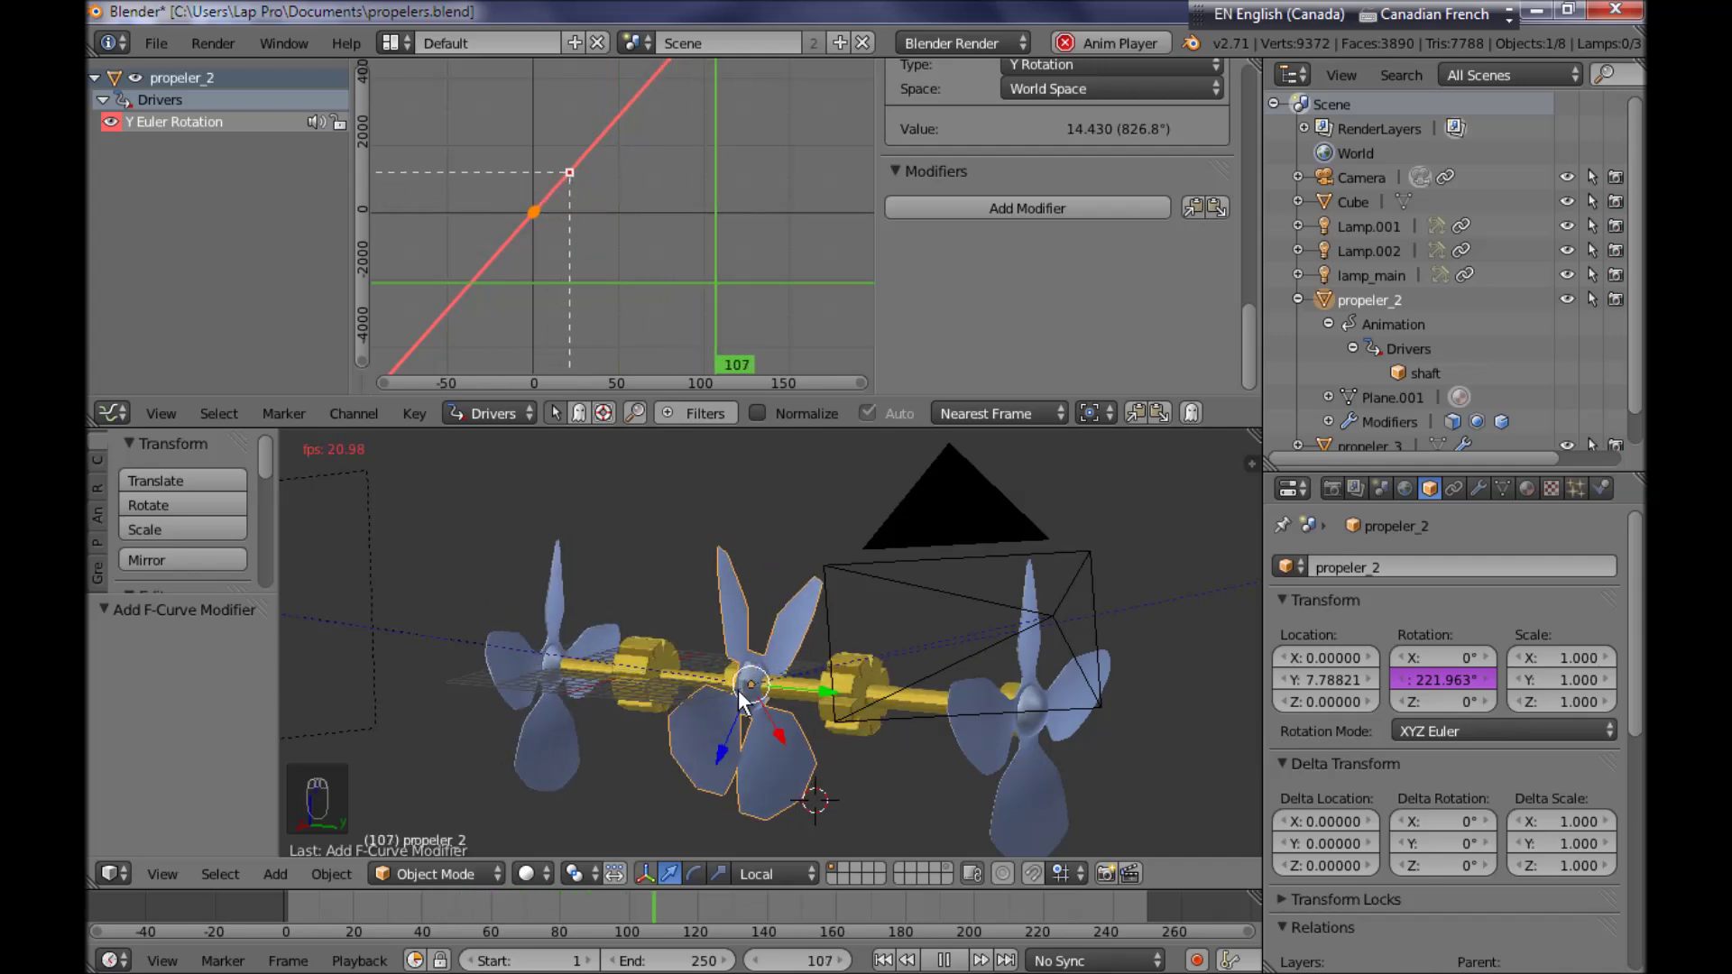
{"action": "key", "text": "alt+a"}
{"action": "key", "text": "shift+Left"}
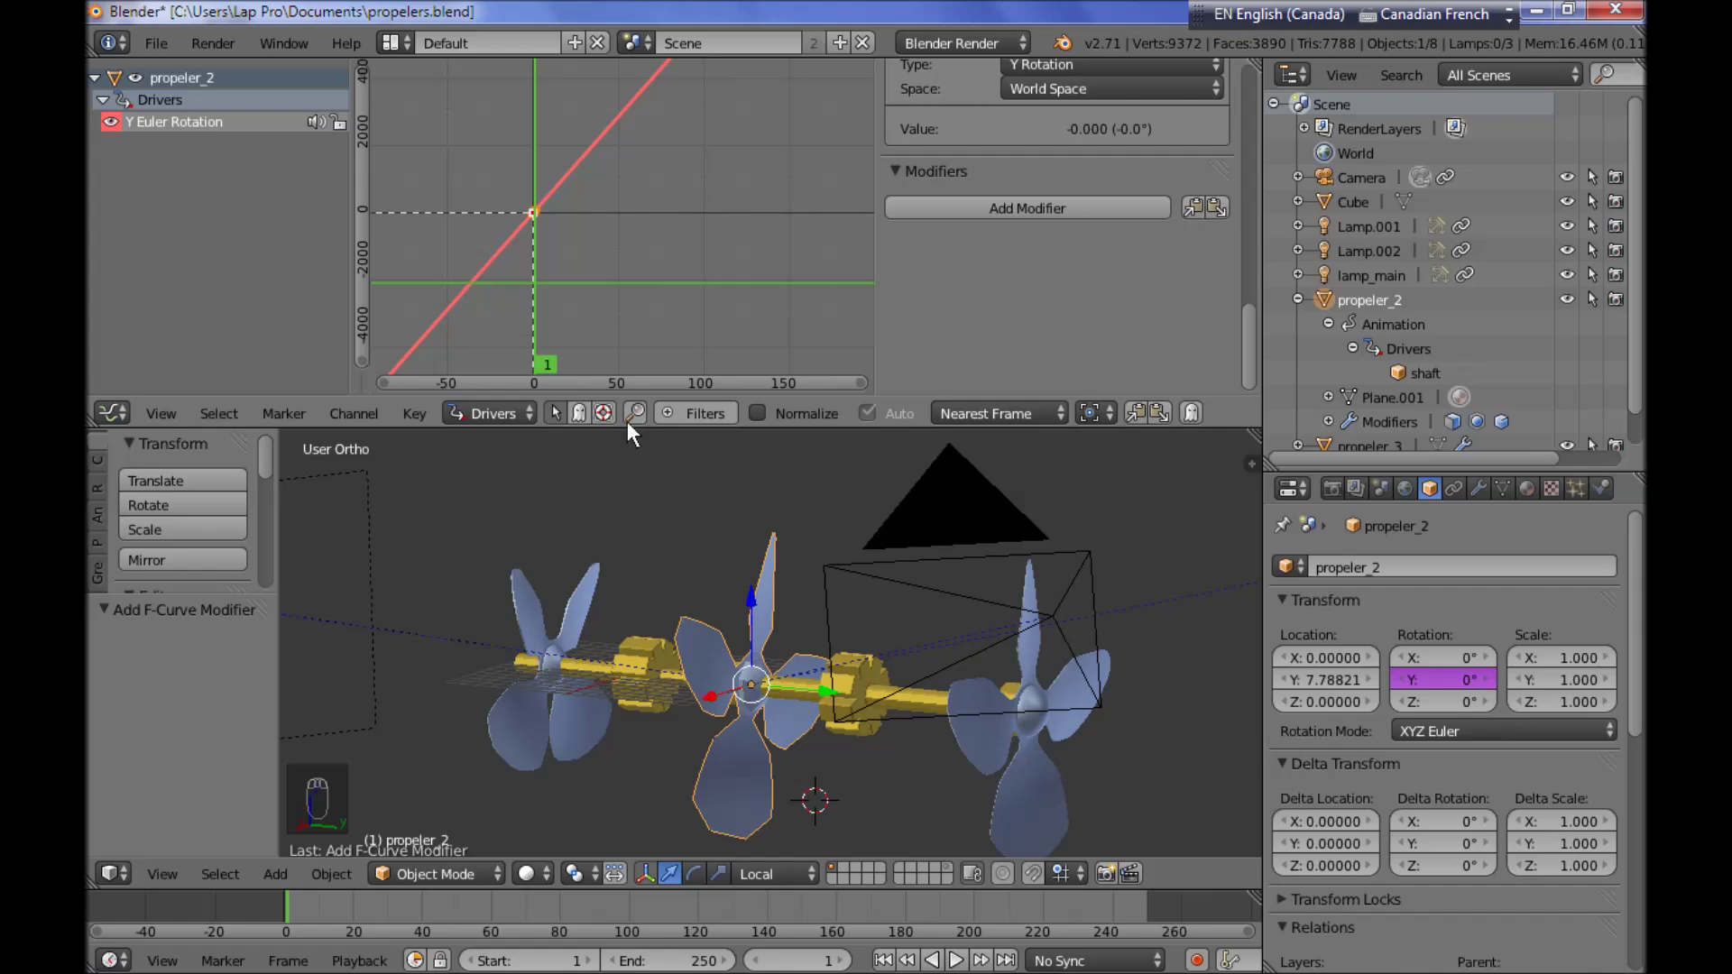
Check the shaft's Y rotation at the first frame and at frame 250, and reselect propeler_2
{"action": "right_click", "coordinate": [856, 687]}
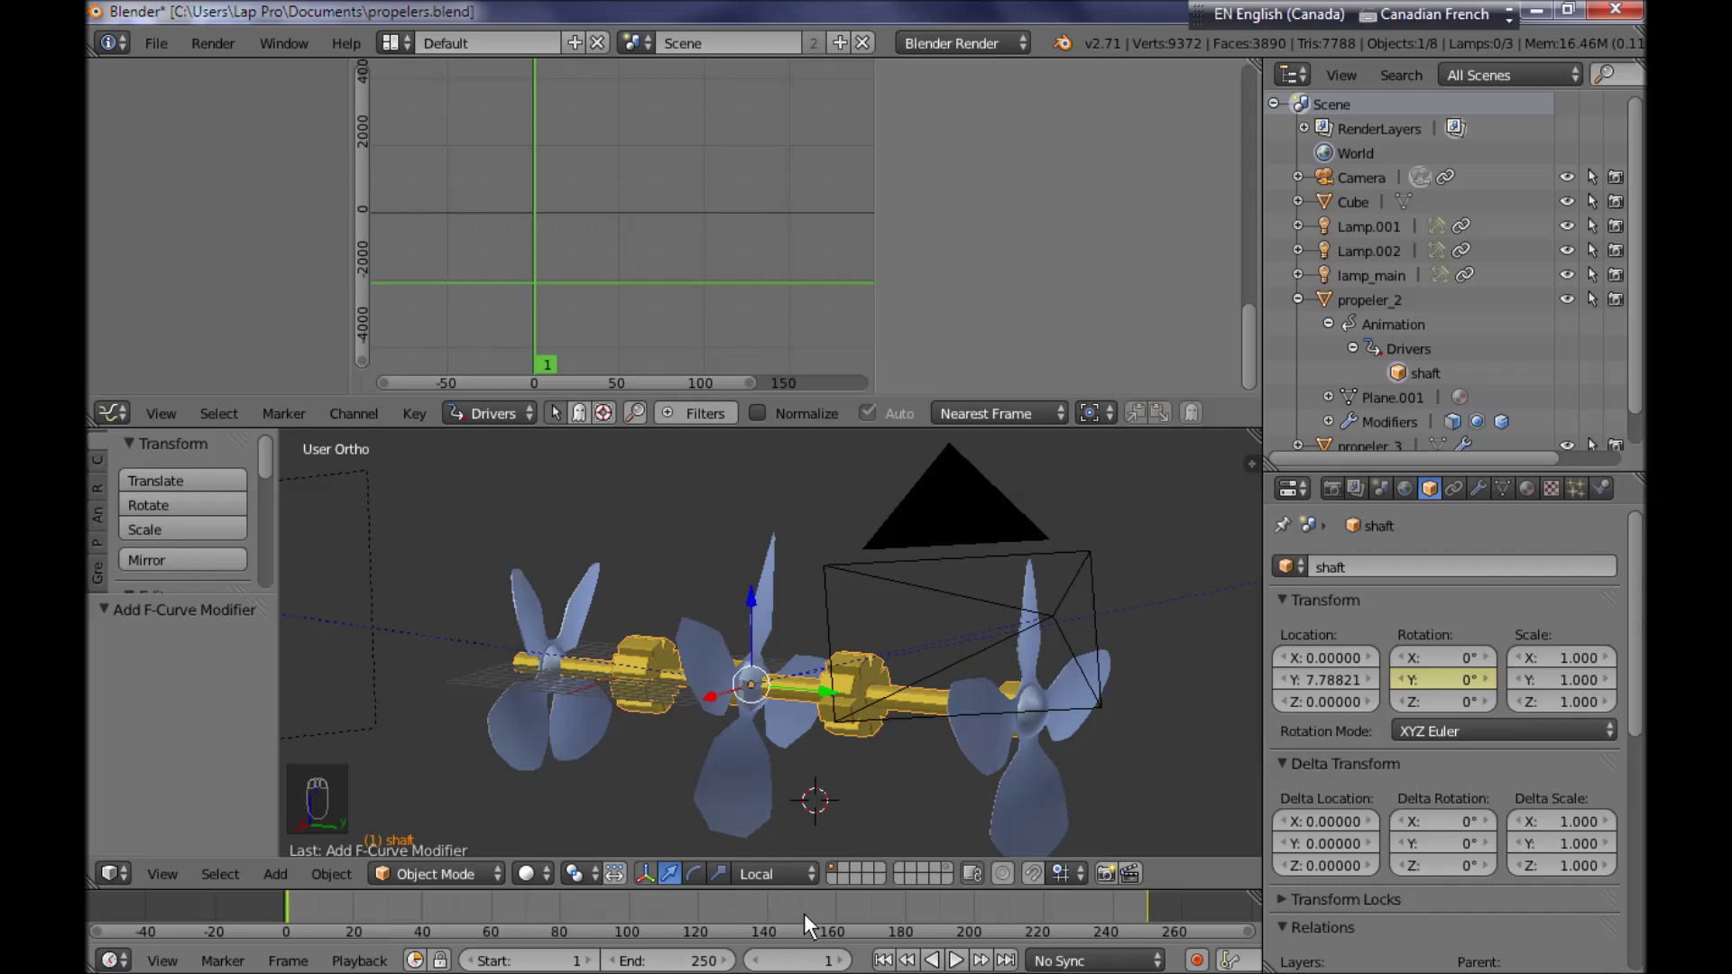
{"action": "key", "text": "shift+Right"}
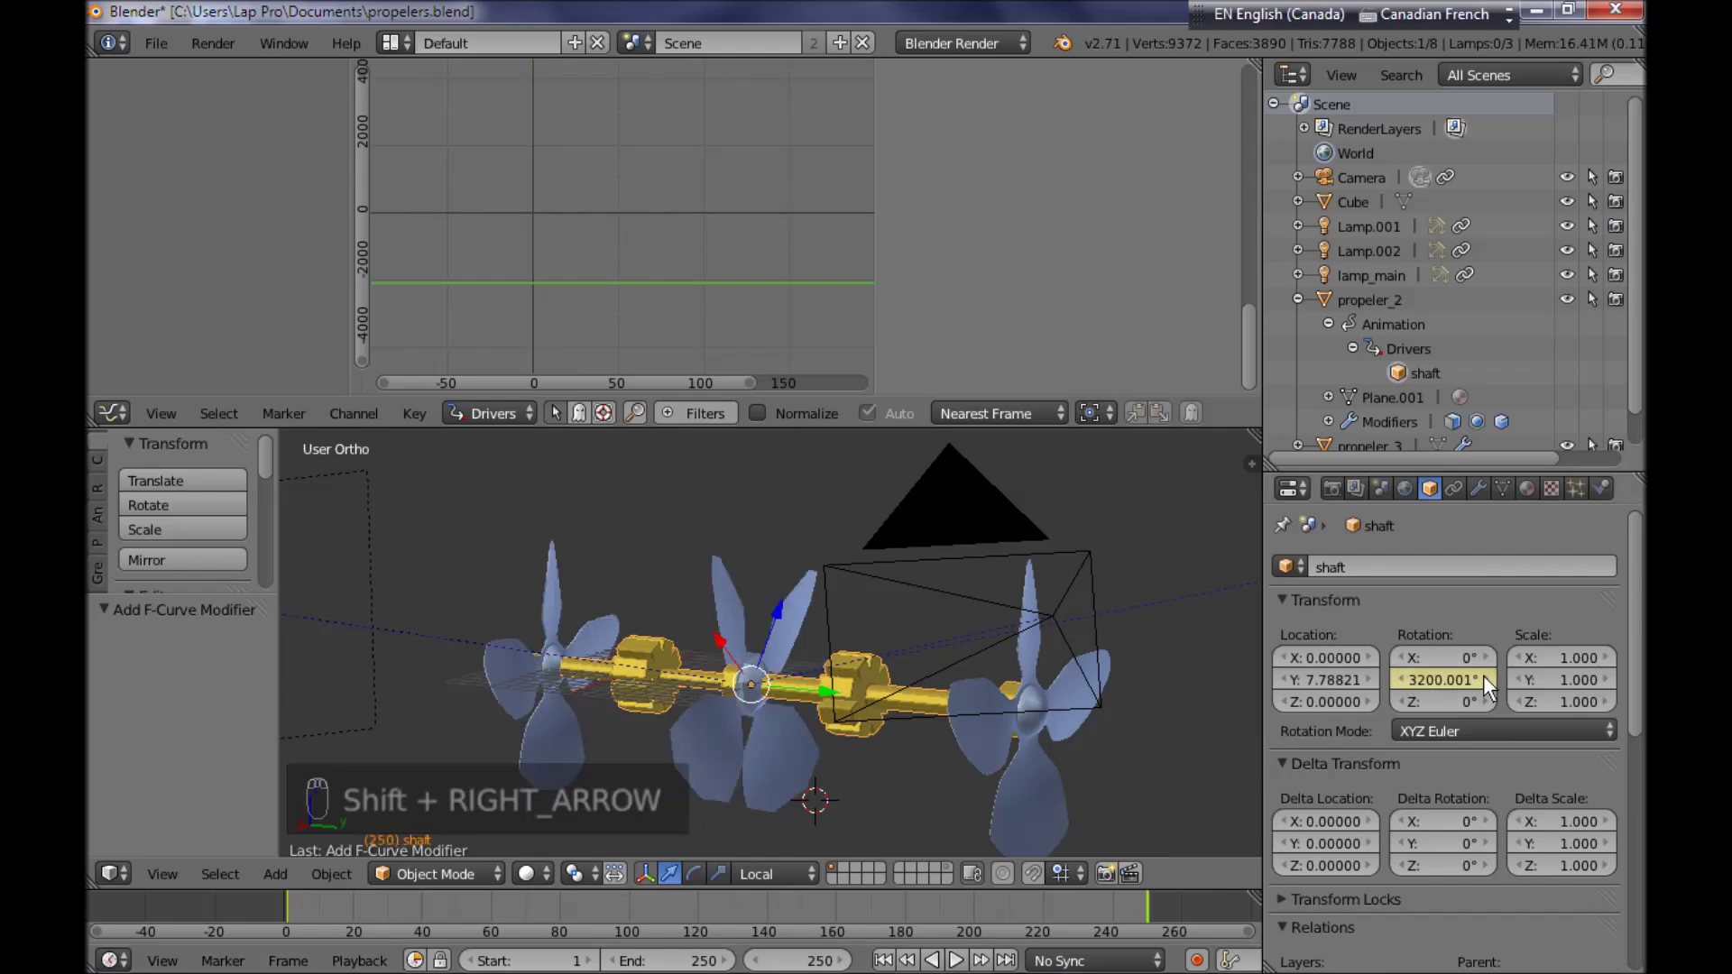
{"action": "right_click", "coordinate": [787, 777]}
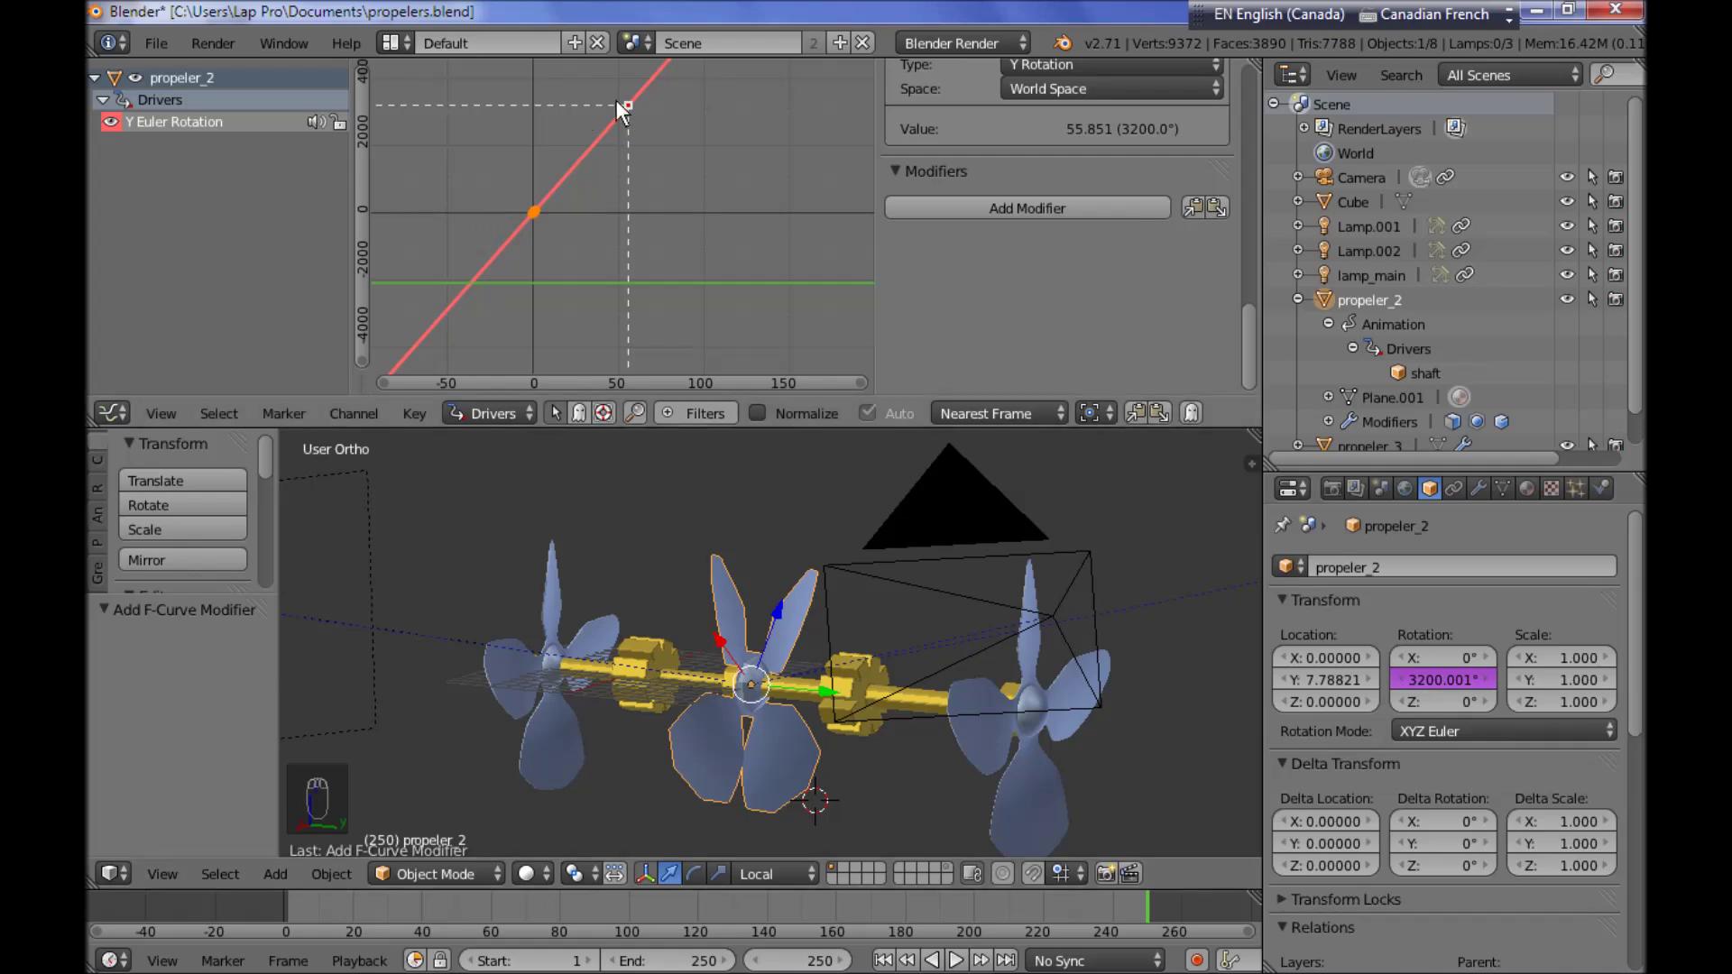
Examine propeler_2's Y Euler Rotation driver curve between its origin, the current driver value and frame 250
{"action": "mouse_move", "coordinate": [814, 287]}
{"action": "middle_mouse_down"}
{"action": "mouse_move", "coordinate": [716, 299]}
{"action": "mouse_move", "coordinate": [654, 282]}
{"action": "middle_mouse_up"}
{"action": "middle_click_drag", "start_coordinate": [661, 280], "coordinate": [676, 277]}
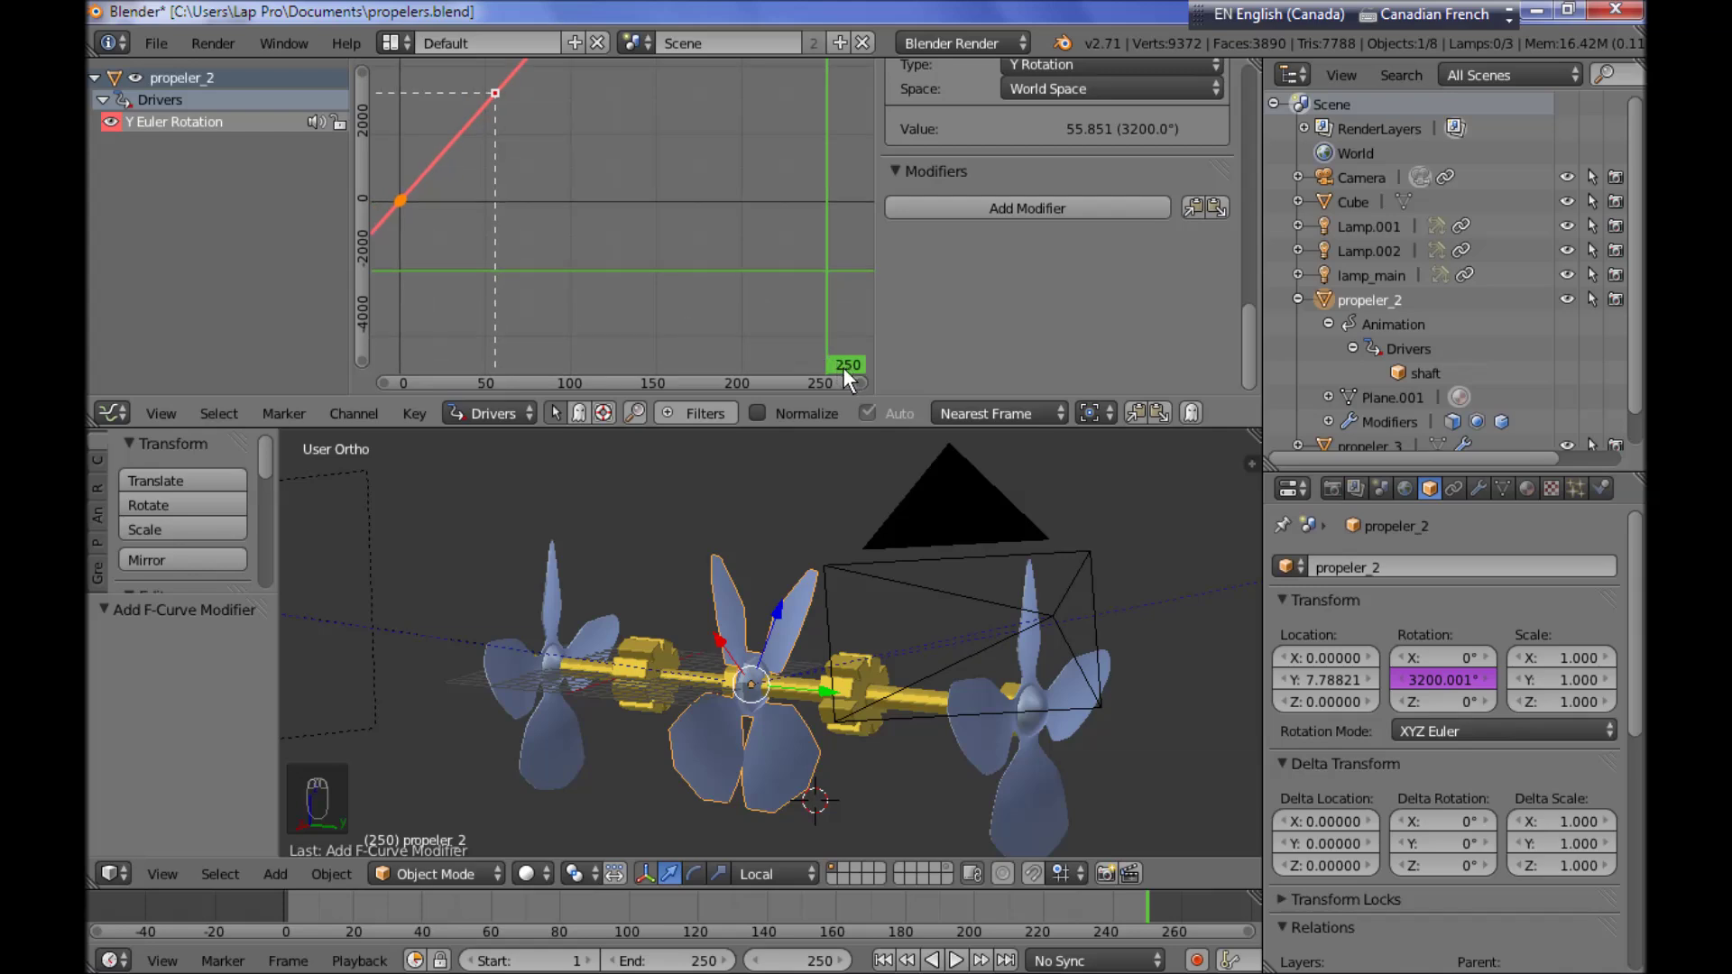
{"action": "middle_click_drag", "start_coordinate": [676, 271], "coordinate": [786, 248]}
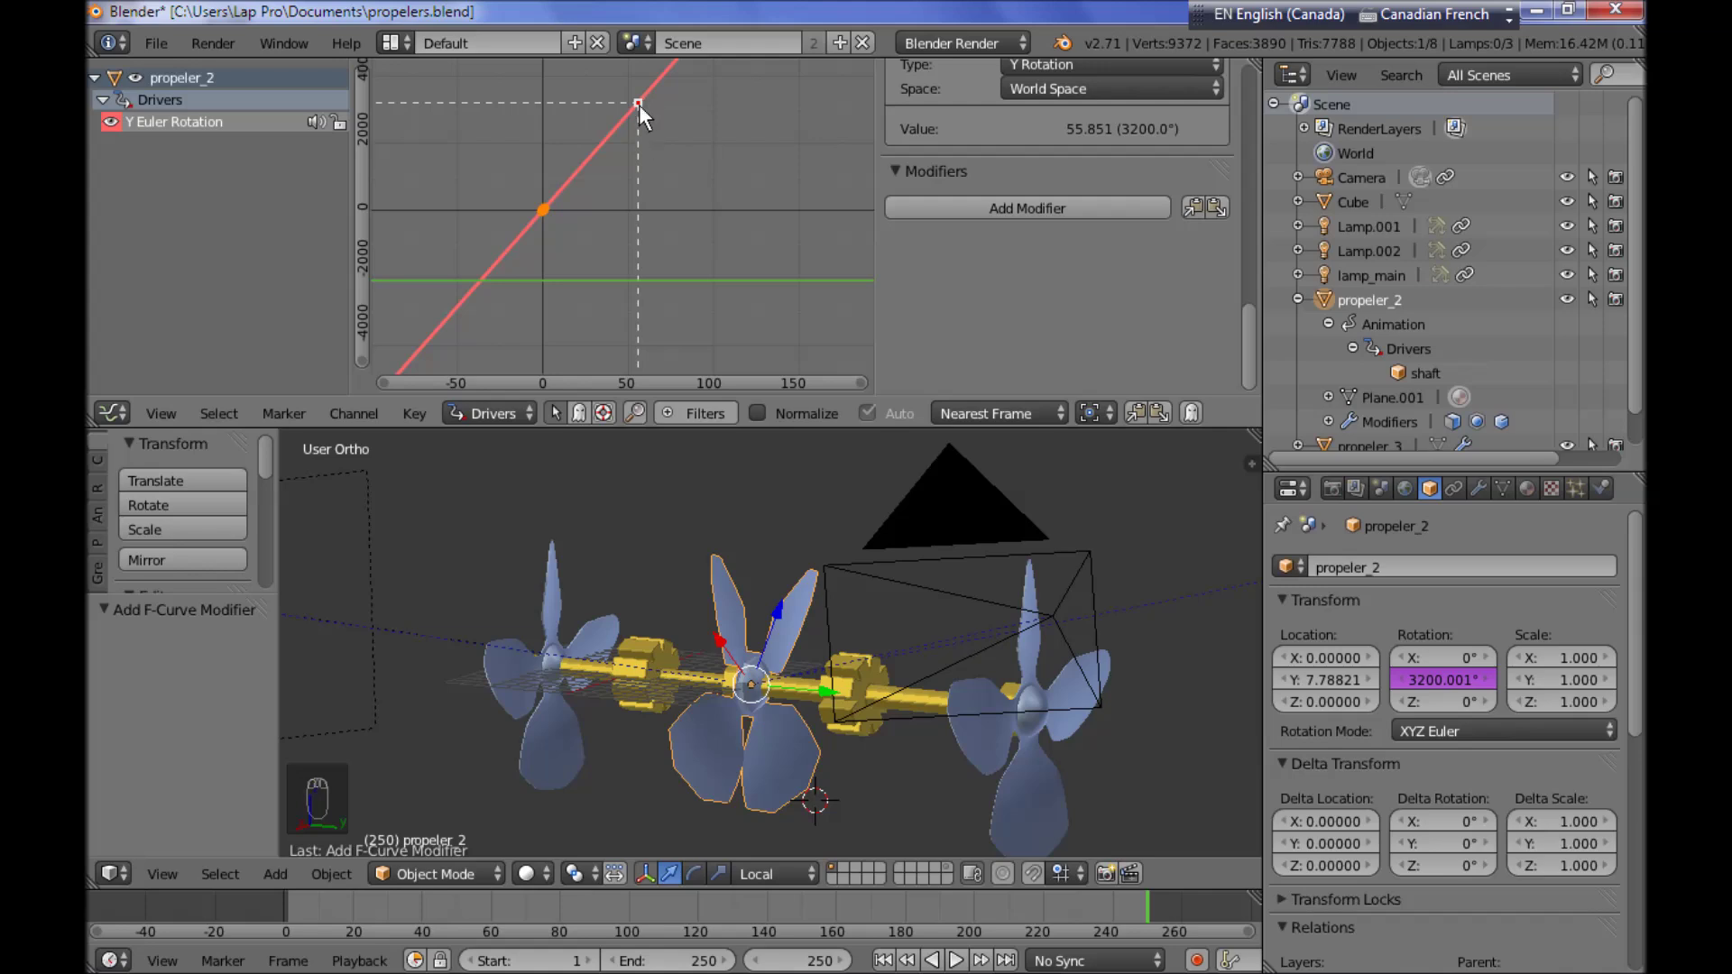
{"action": "middle_click_drag", "start_coordinate": [822, 253], "coordinate": [634, 249]}
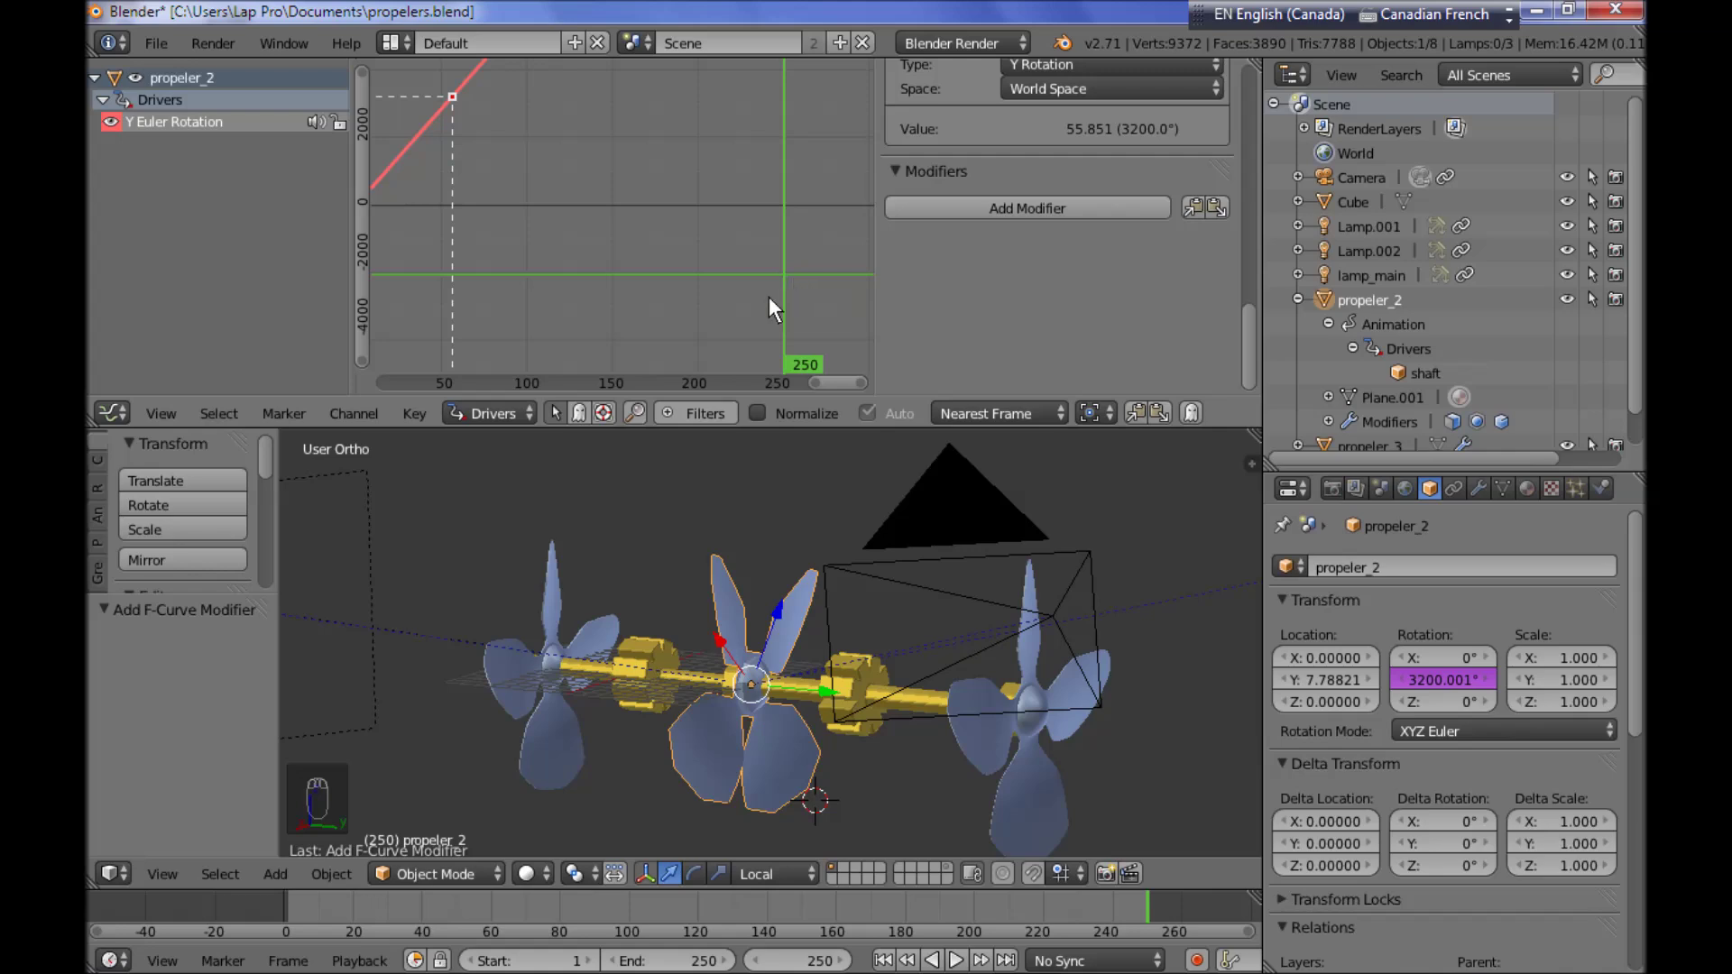
{"action": "middle_click_drag", "start_coordinate": [513, 223], "coordinate": [690, 228]}
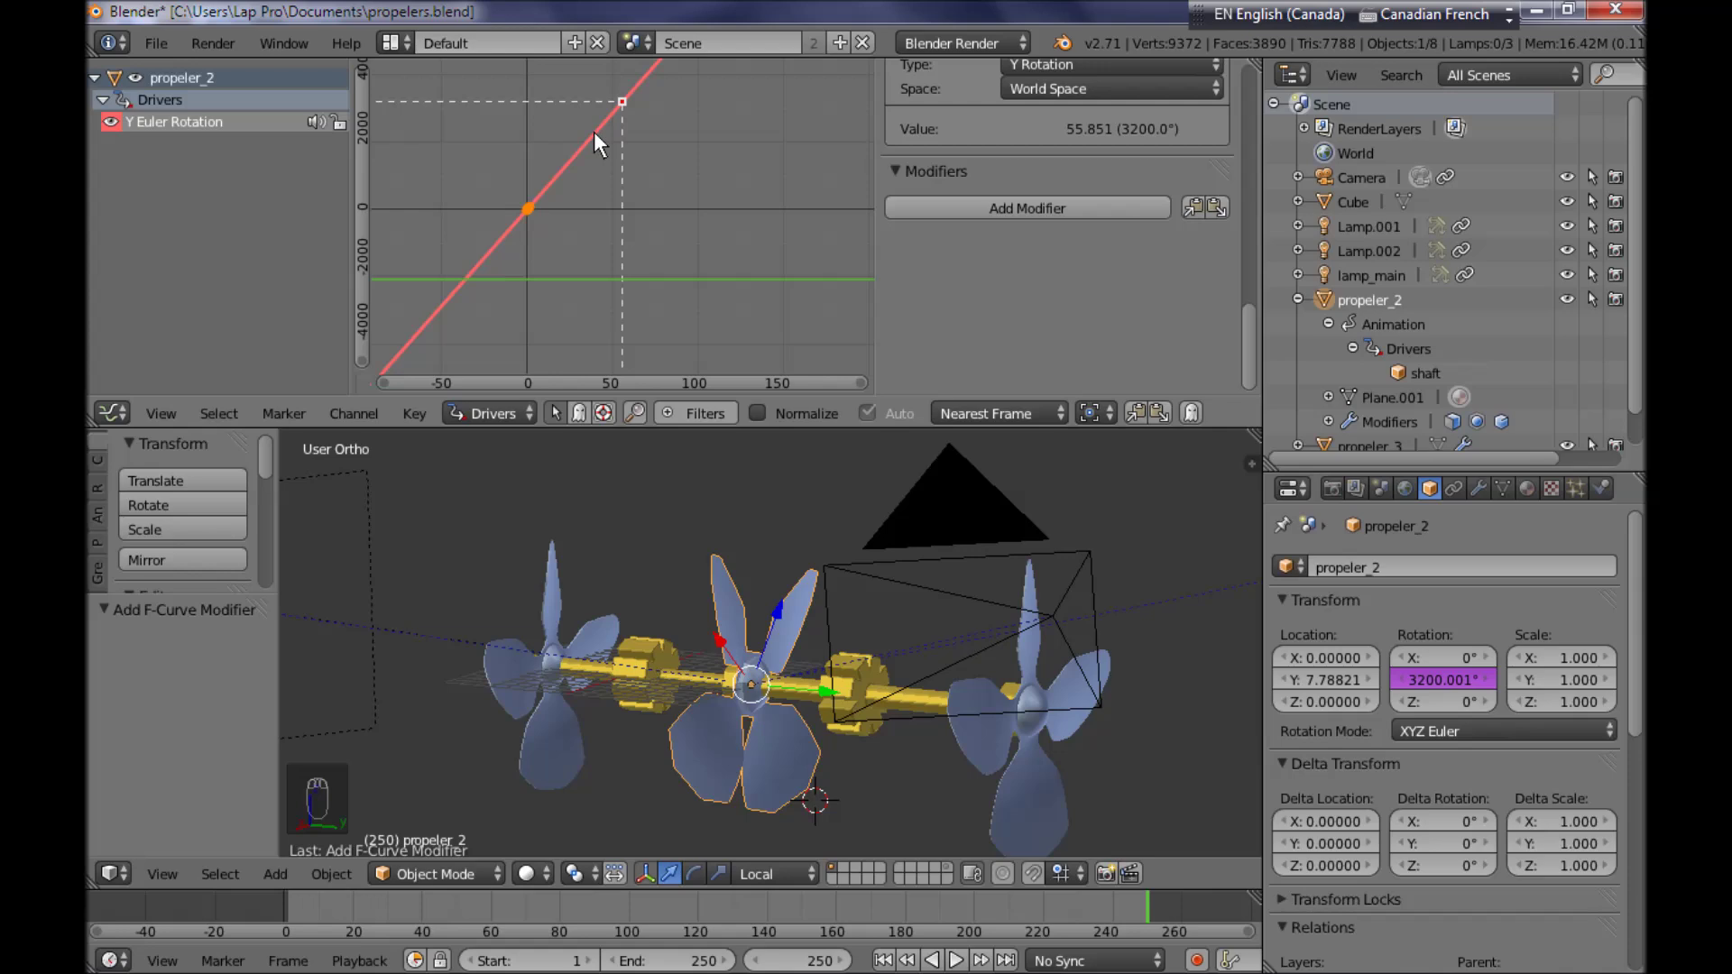
{"action": "scroll", "coordinate": [666, 335], "scroll_direction": "right", "scroll_amount": 5, "text": "ctrl"}
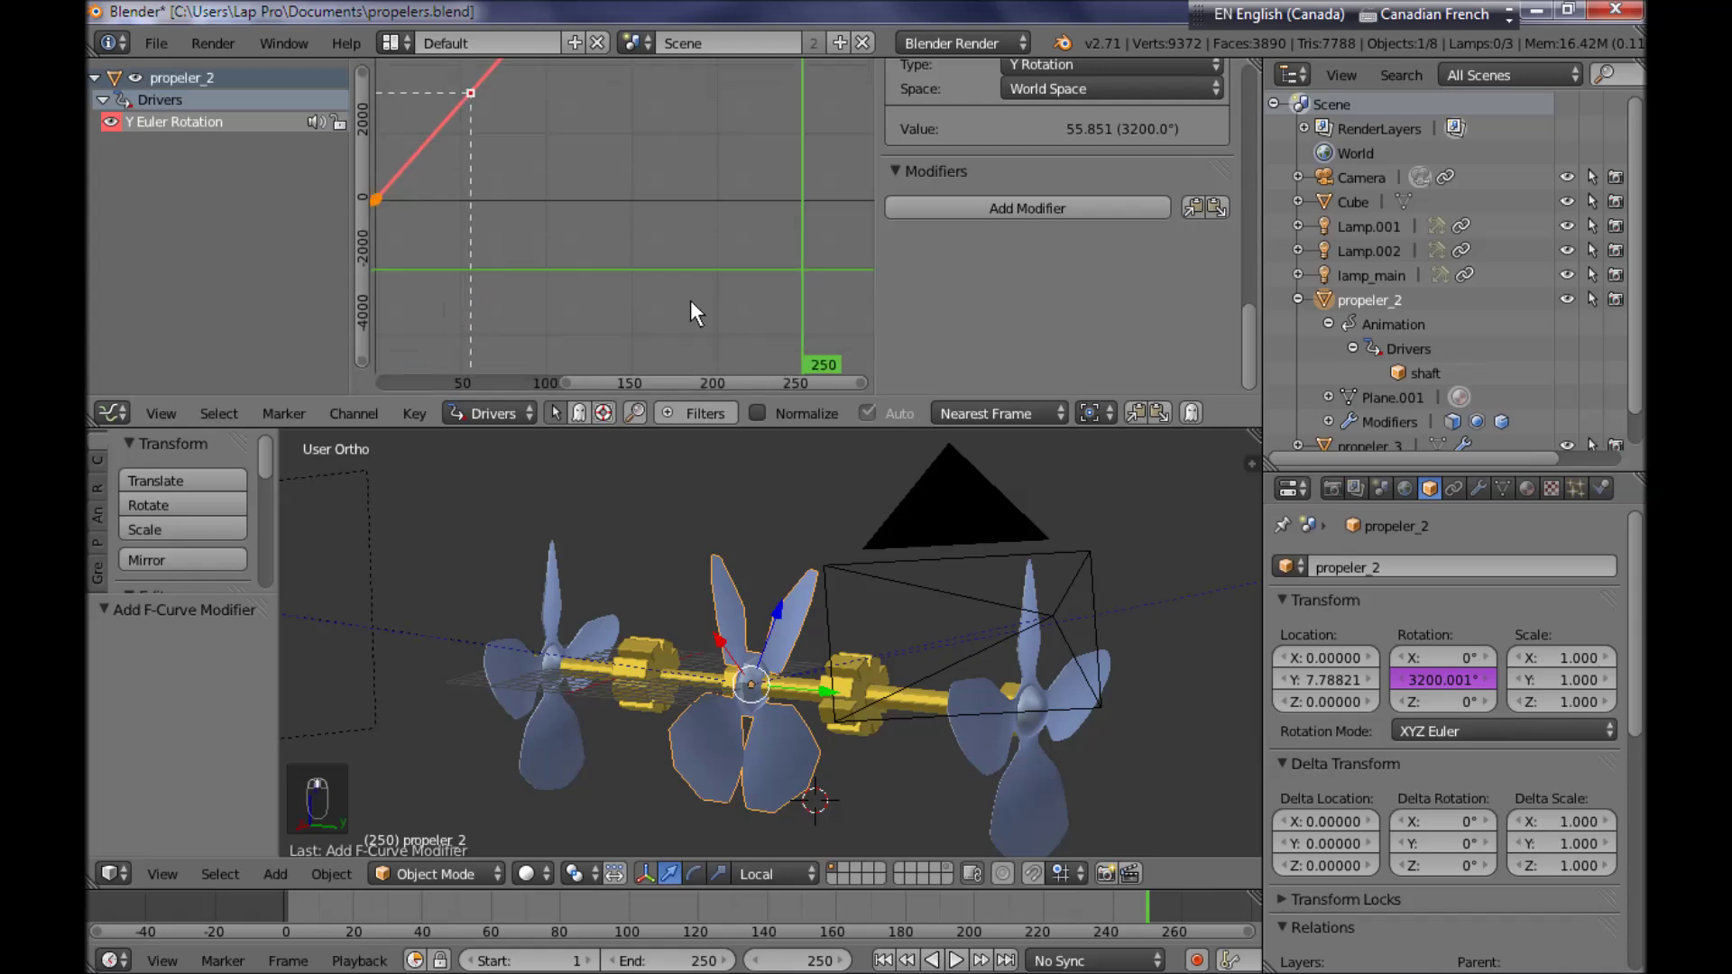
{"action": "scroll", "coordinate": [762, 339], "scroll_direction": "up", "scroll_amount": 2, "text": "shift"}
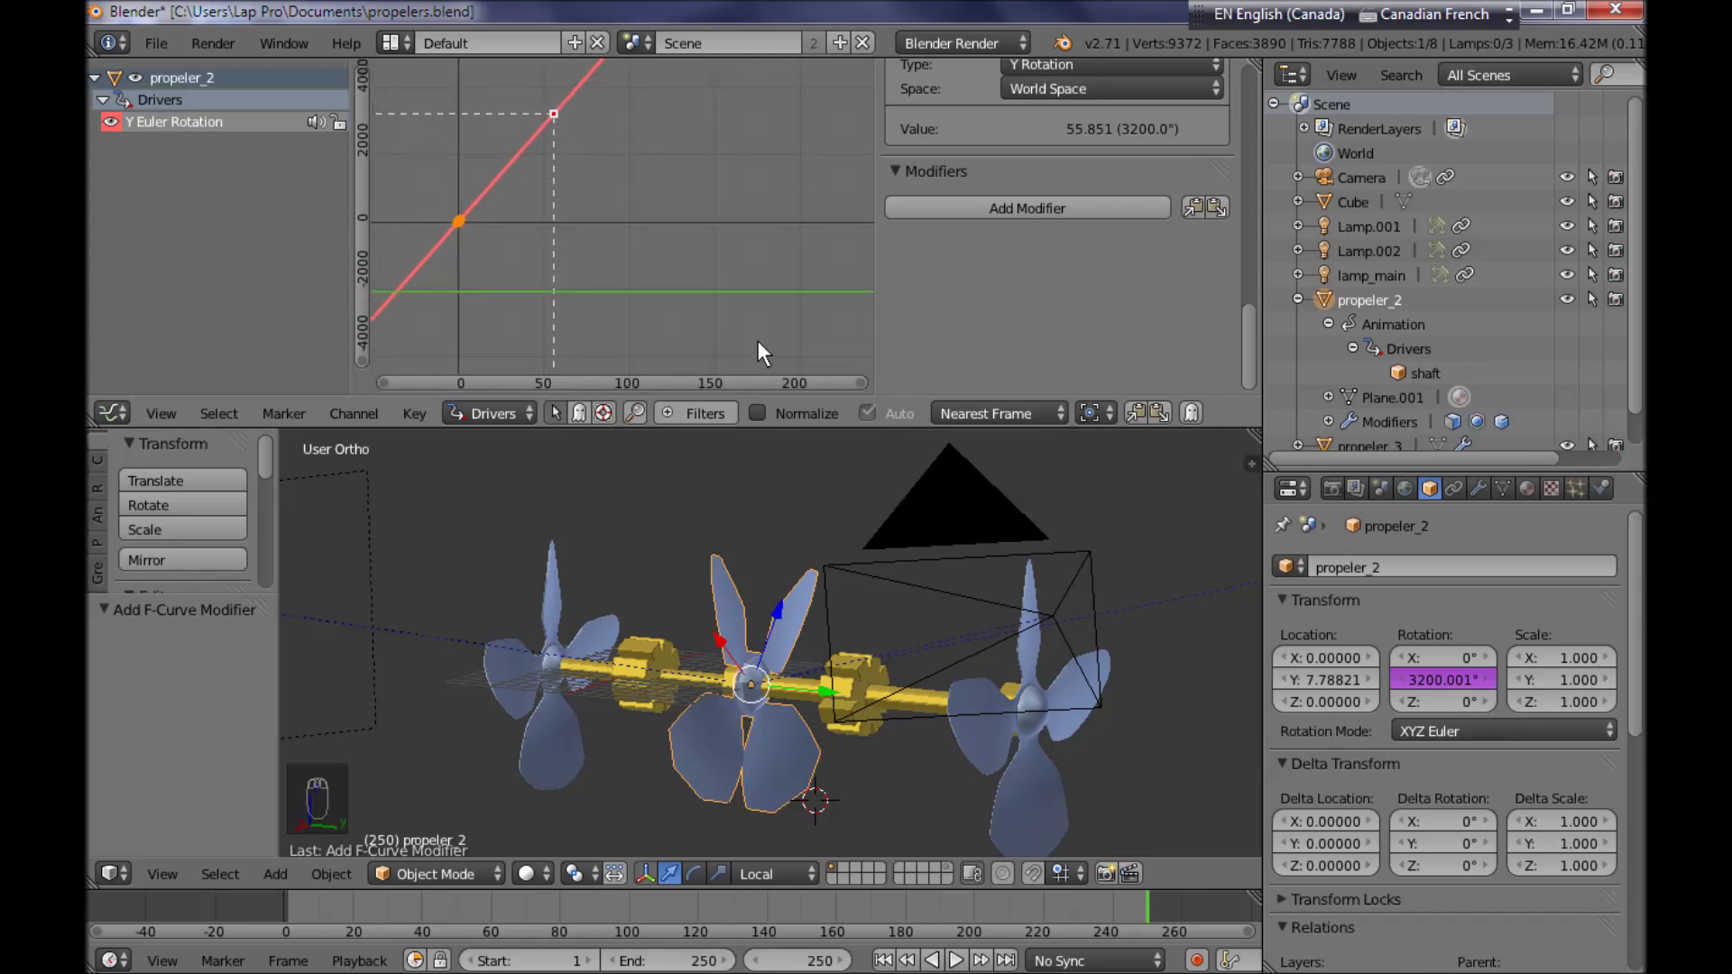
{"action": "middle_click_drag", "start_coordinate": [805, 350], "coordinate": [648, 328]}
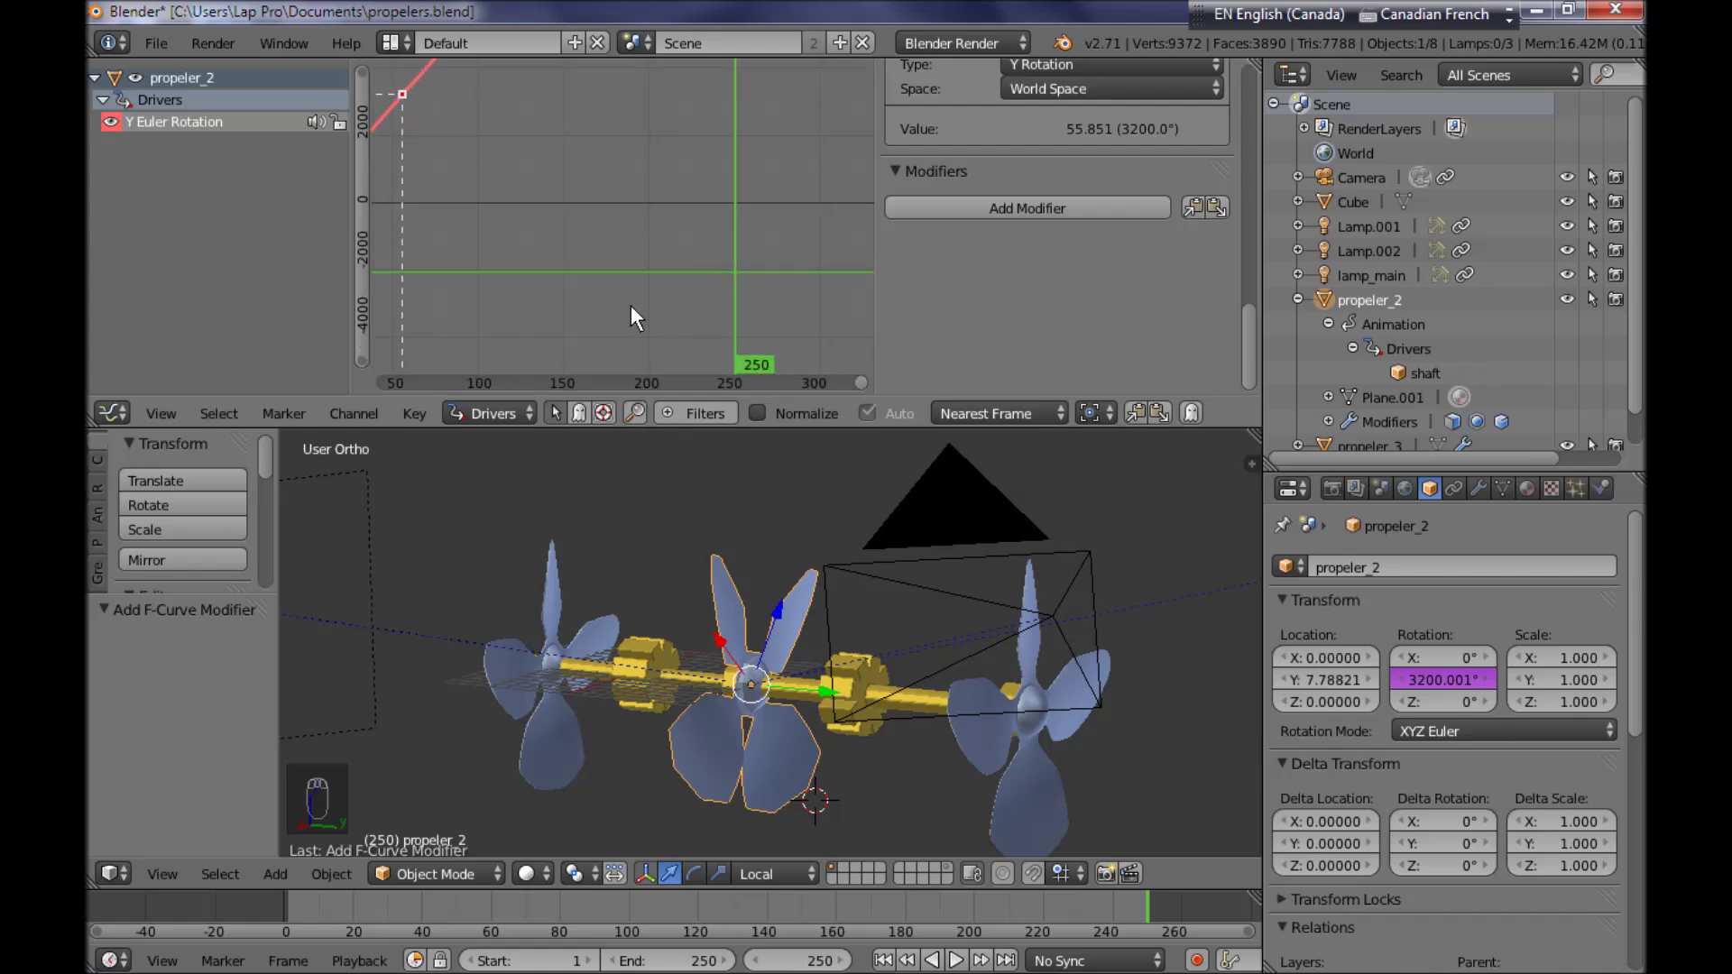
{"action": "key", "text": "Home"}
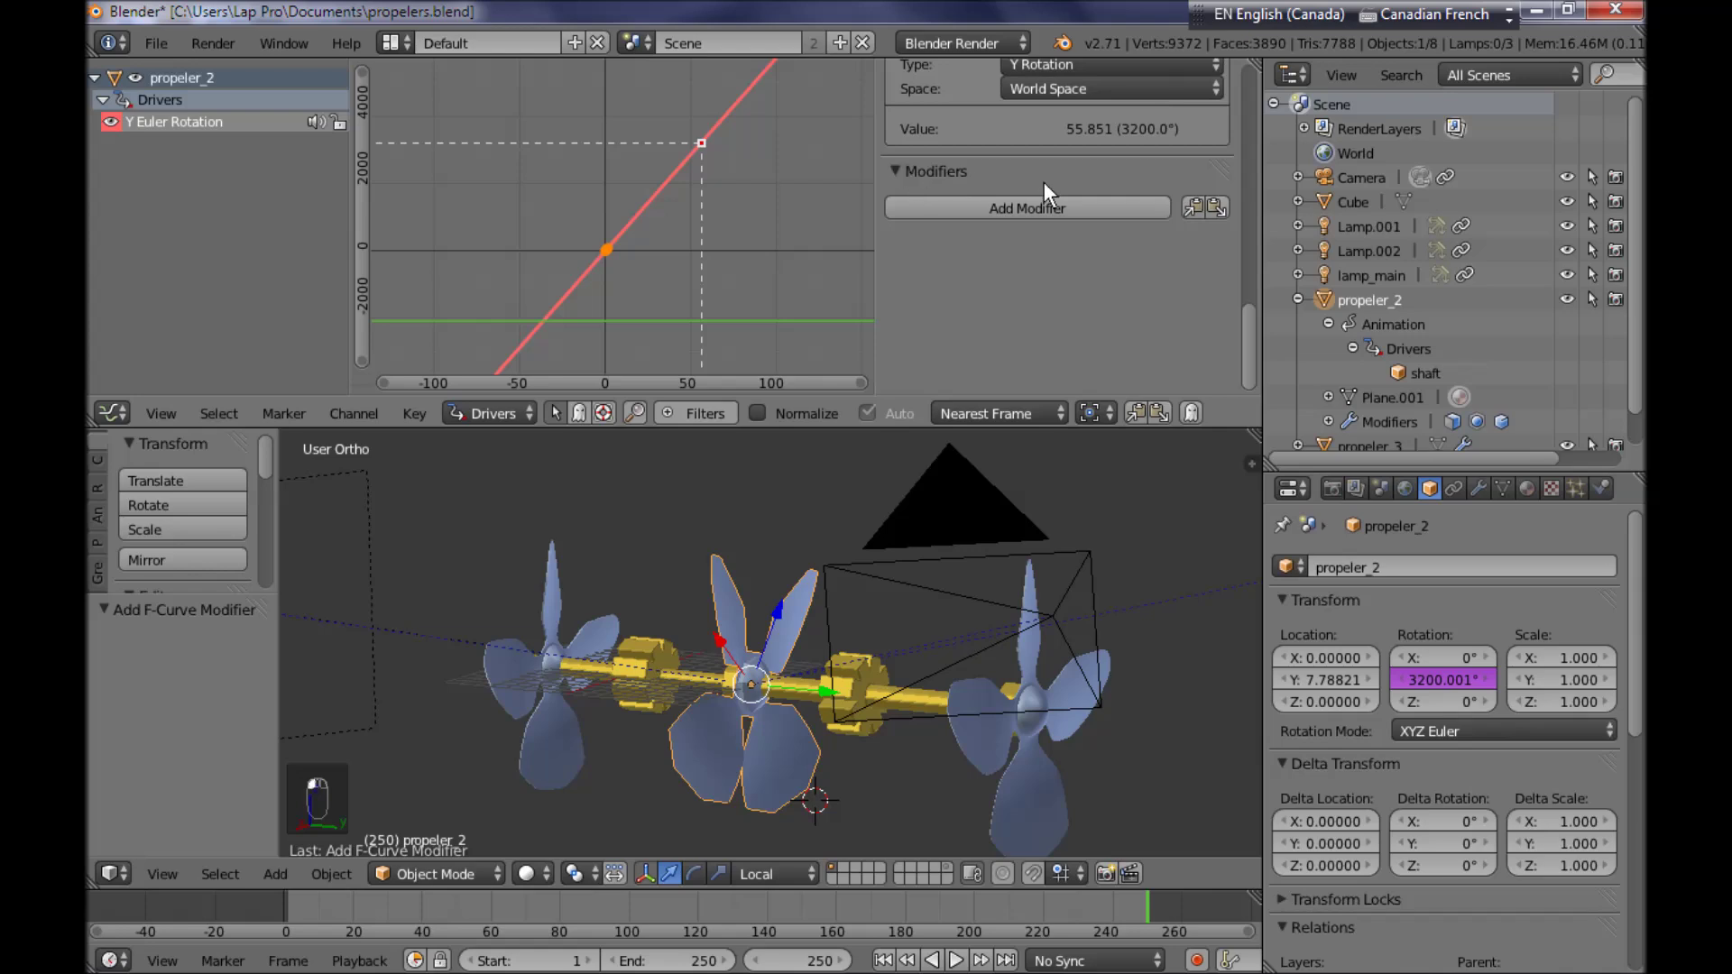
Add an Envelope modifier to propeler_2's Y Euler Rotation driver curve
{"action": "scroll", "coordinate": [1044, 182], "scroll_direction": "up", "scroll_amount": 3}
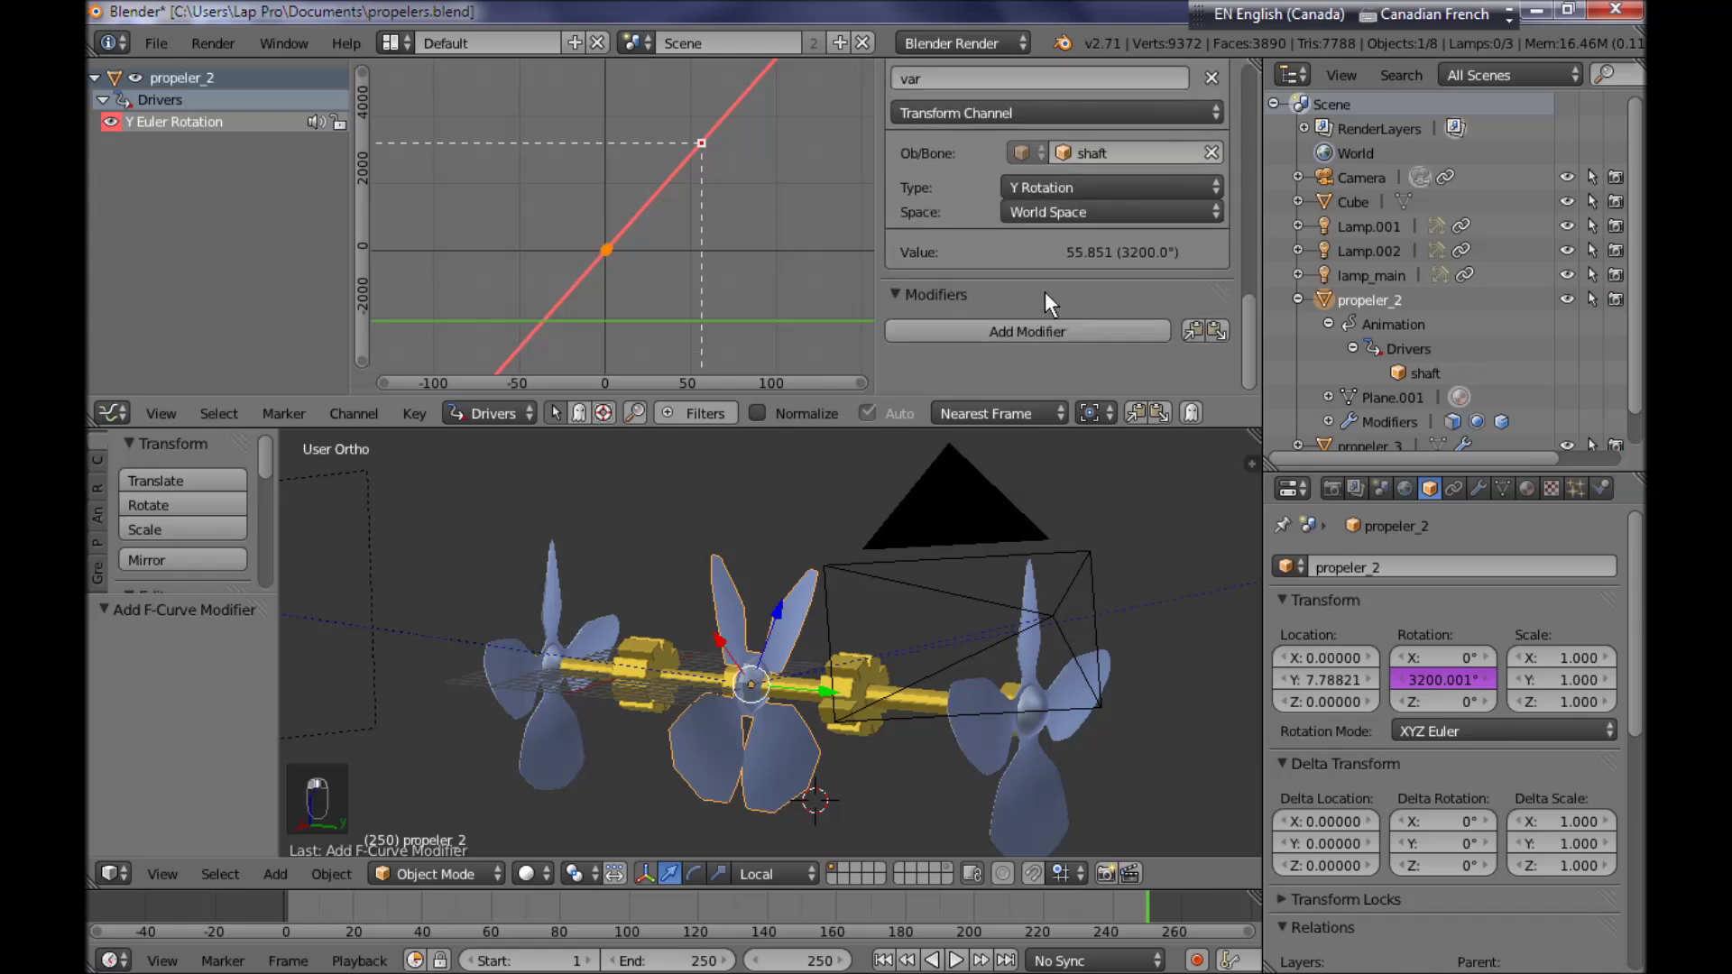
{"action": "left_click", "coordinate": [1109, 327]}
{"action": "left_click", "coordinate": [1109, 327]}
{"action": "scroll", "coordinate": [1052, 349], "scroll_direction": "down", "scroll_amount": 5}
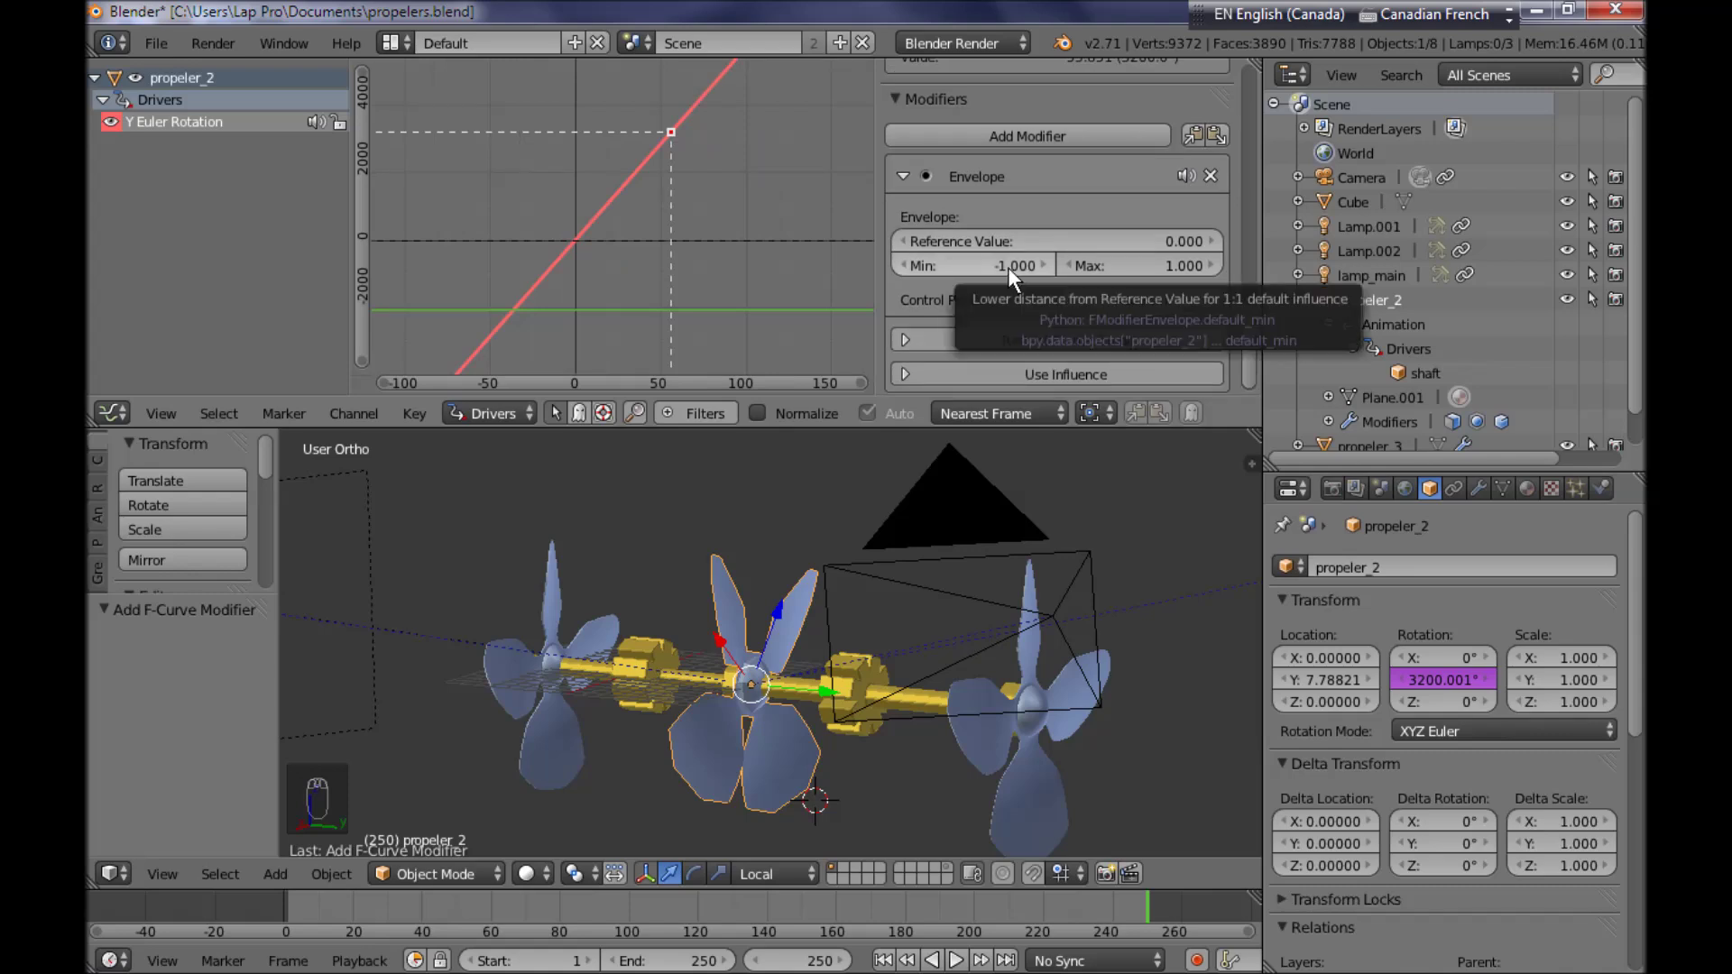
Set the Envelope modifier's minimum to 0 and its maximum to 3200
{"action": "left_click", "coordinate": [1007, 266]}
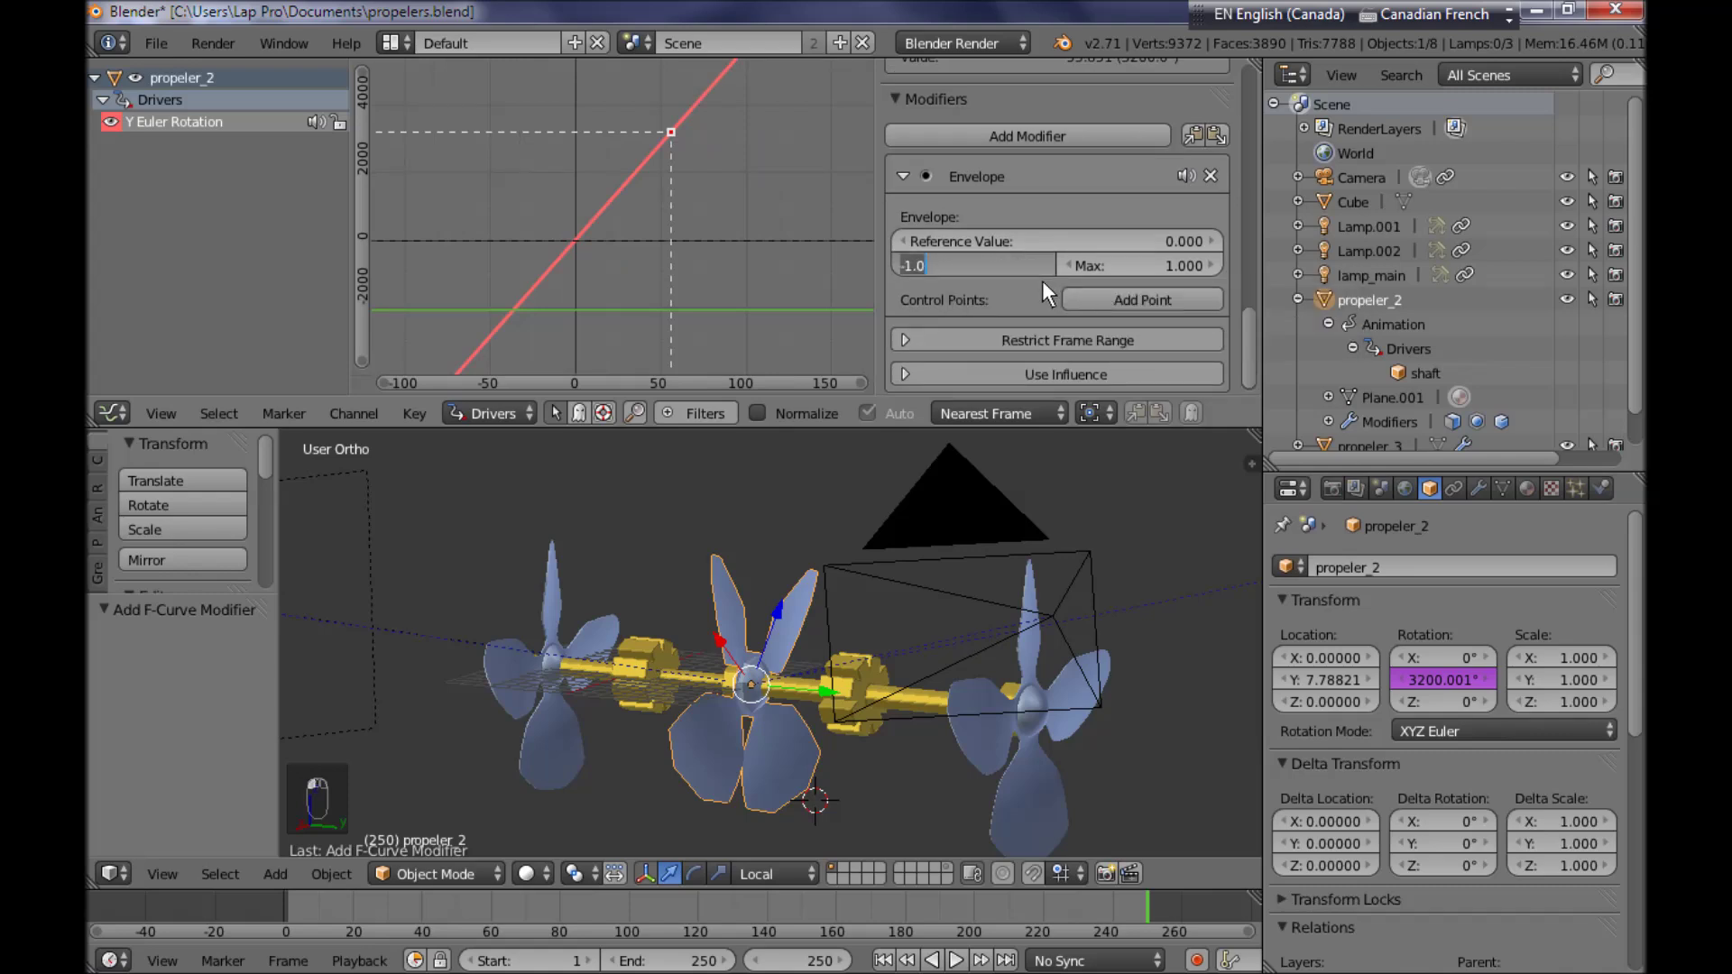
{"action": "type", "text": "0"}
{"action": "key", "text": "Return"}
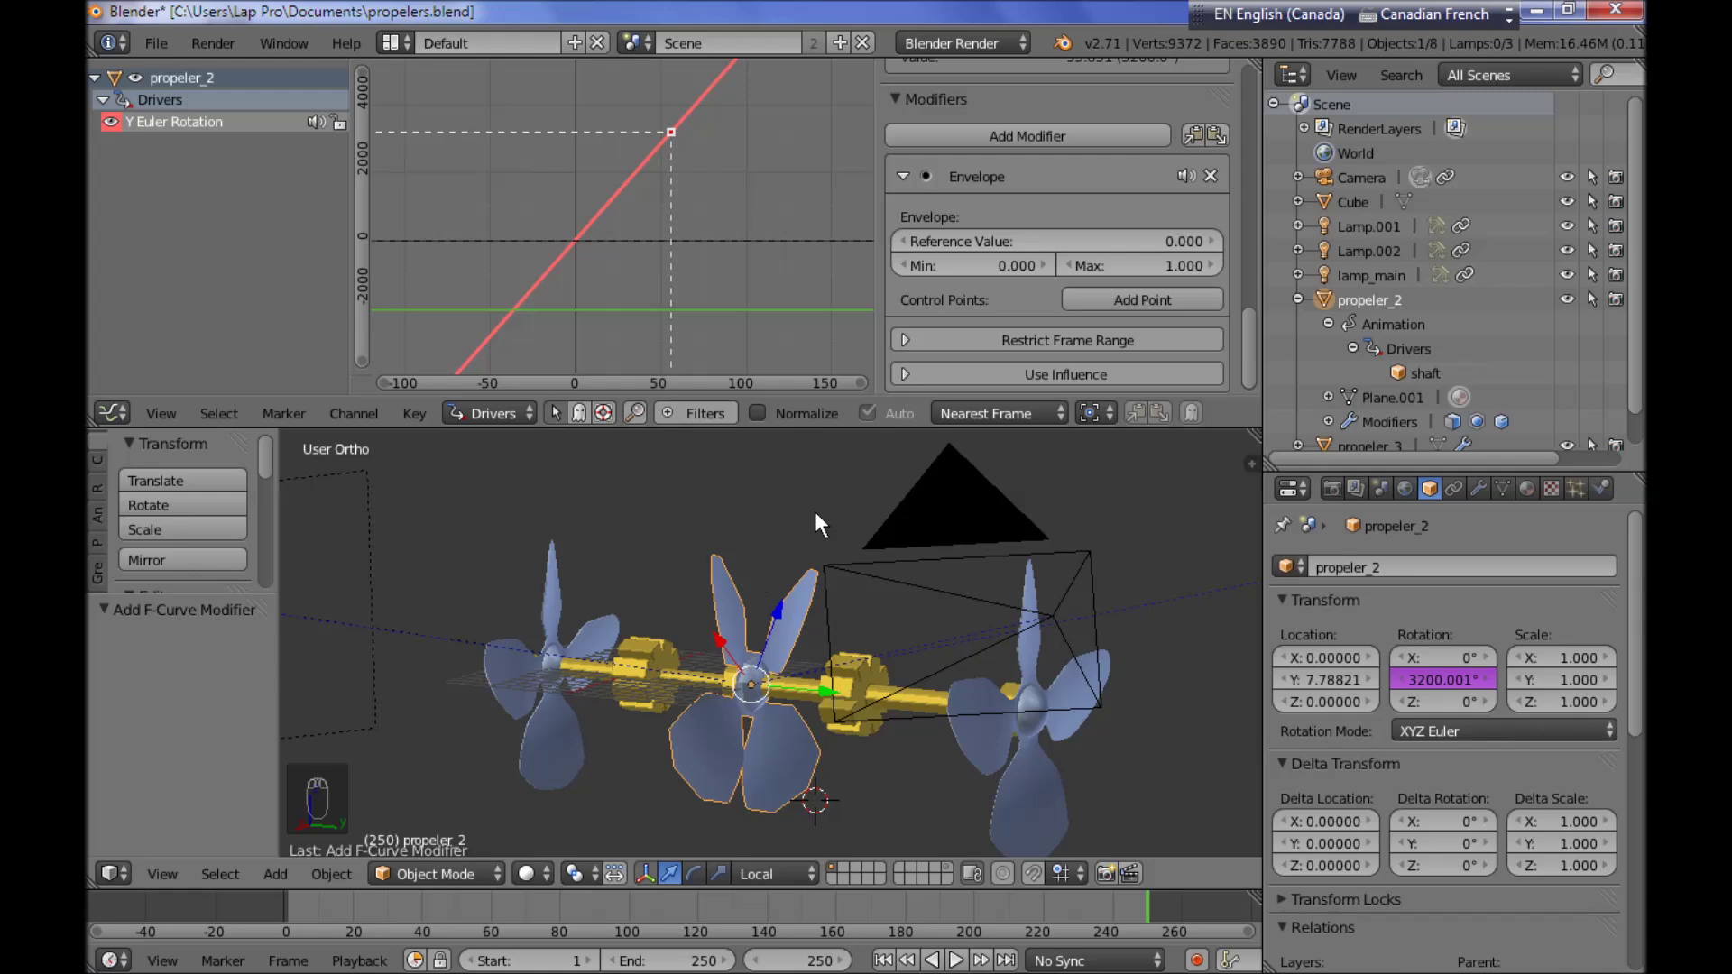
{"action": "left_click", "coordinate": [1162, 268]}
{"action": "type", "text": "3200"}
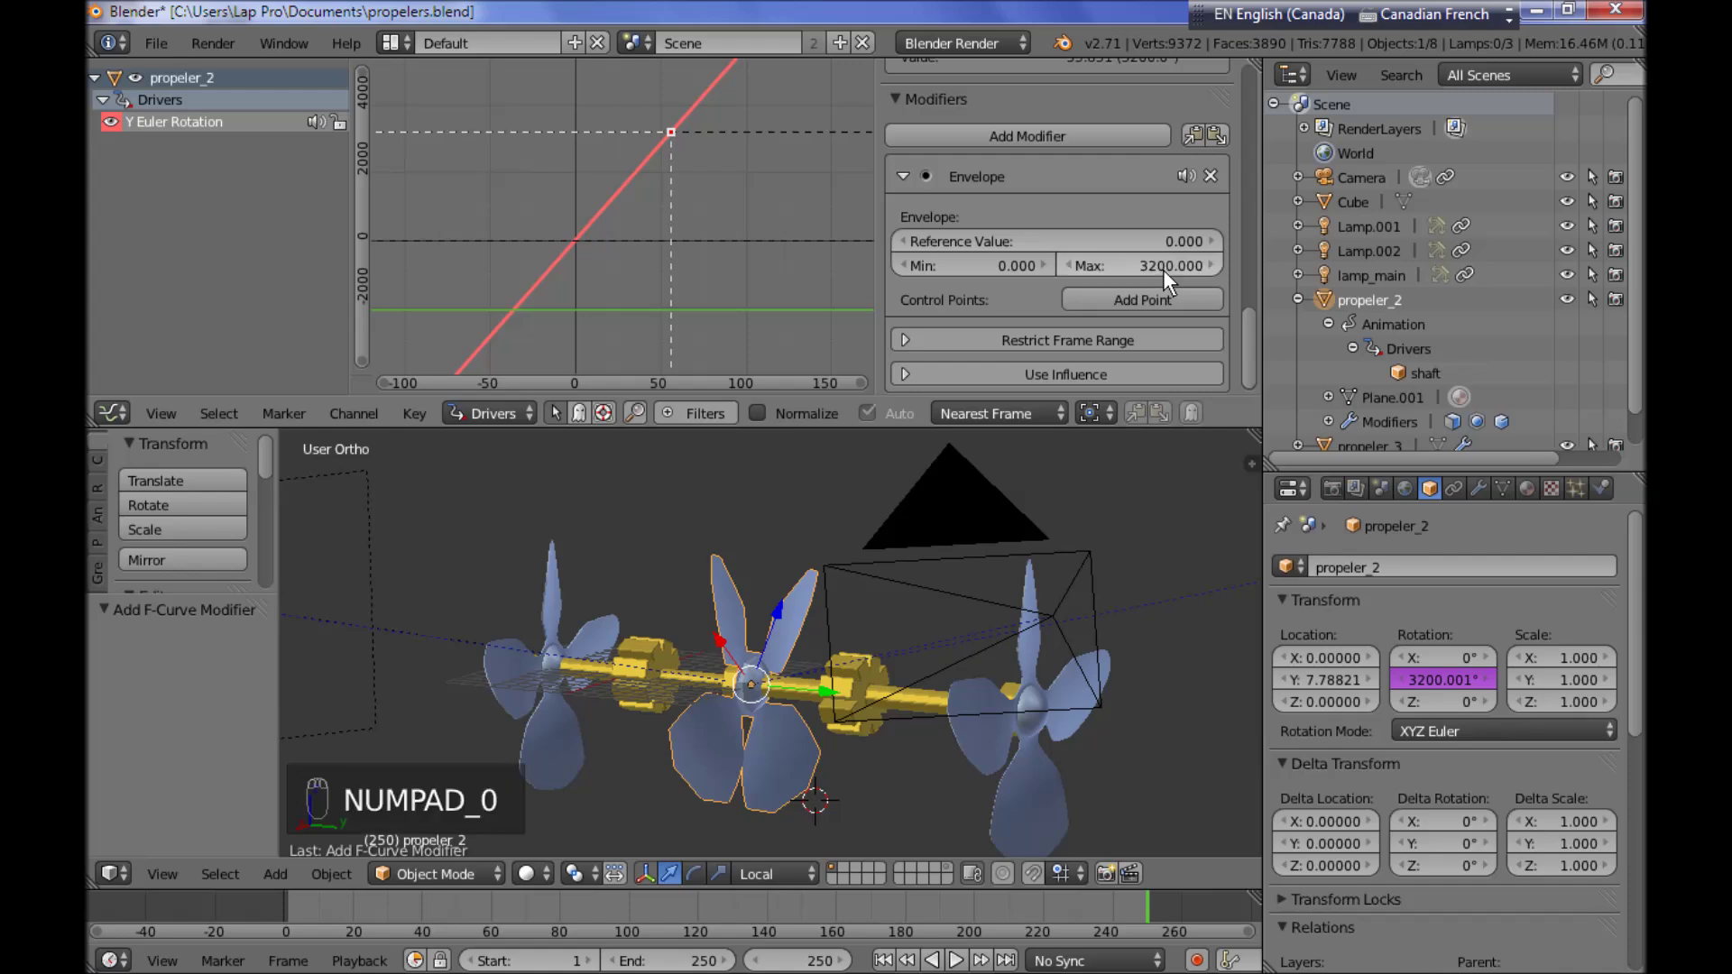
{"action": "key", "text": "Return"}
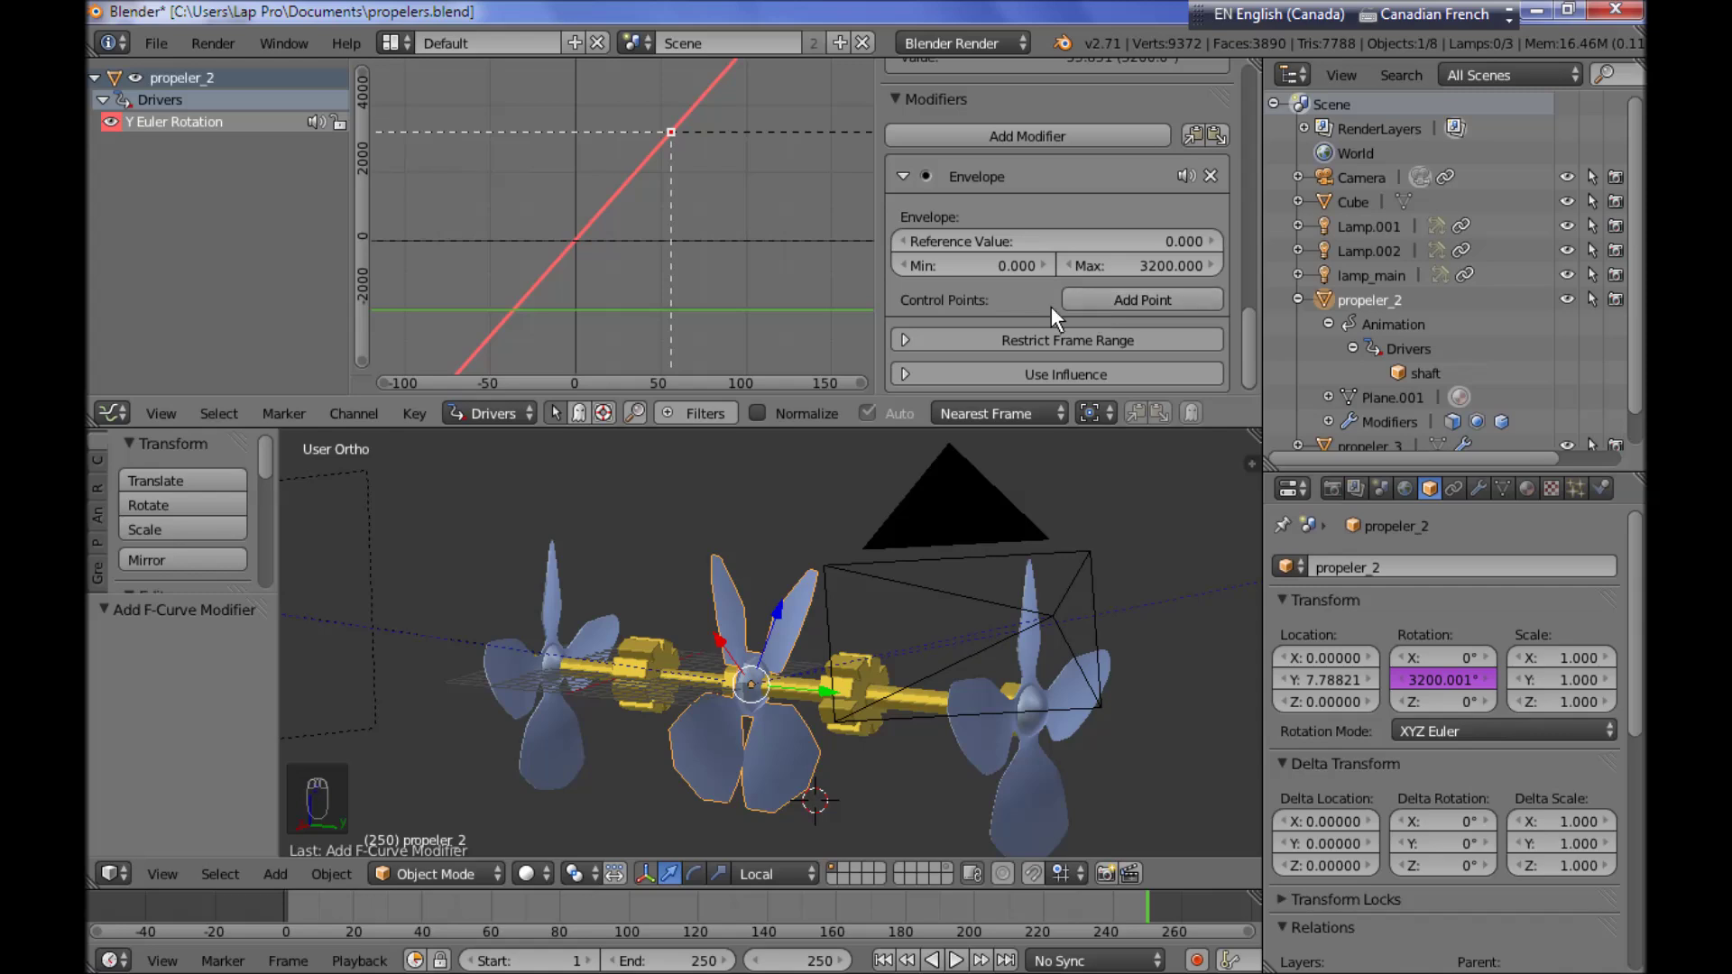
Add a control point to the Envelope modifier, widen the properties region and set the point's frame to 0
{"action": "scroll", "coordinate": [1053, 277], "scroll_direction": "down", "scroll_amount": 1}
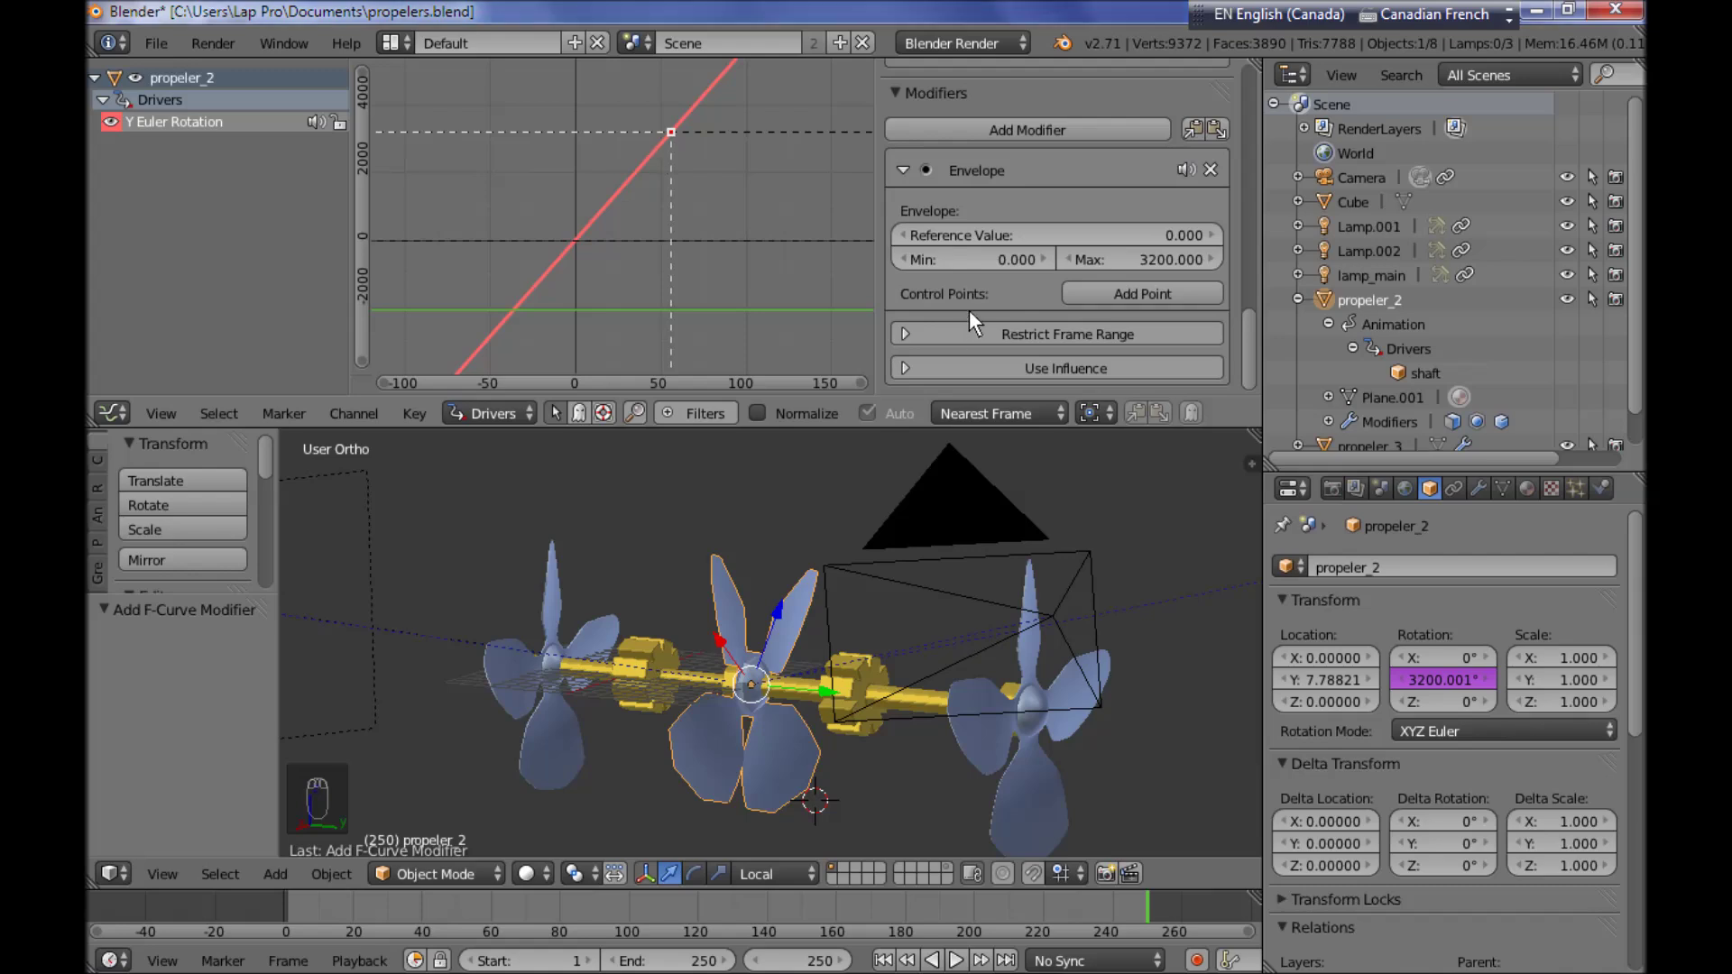
{"action": "left_click", "coordinate": [1203, 294]}
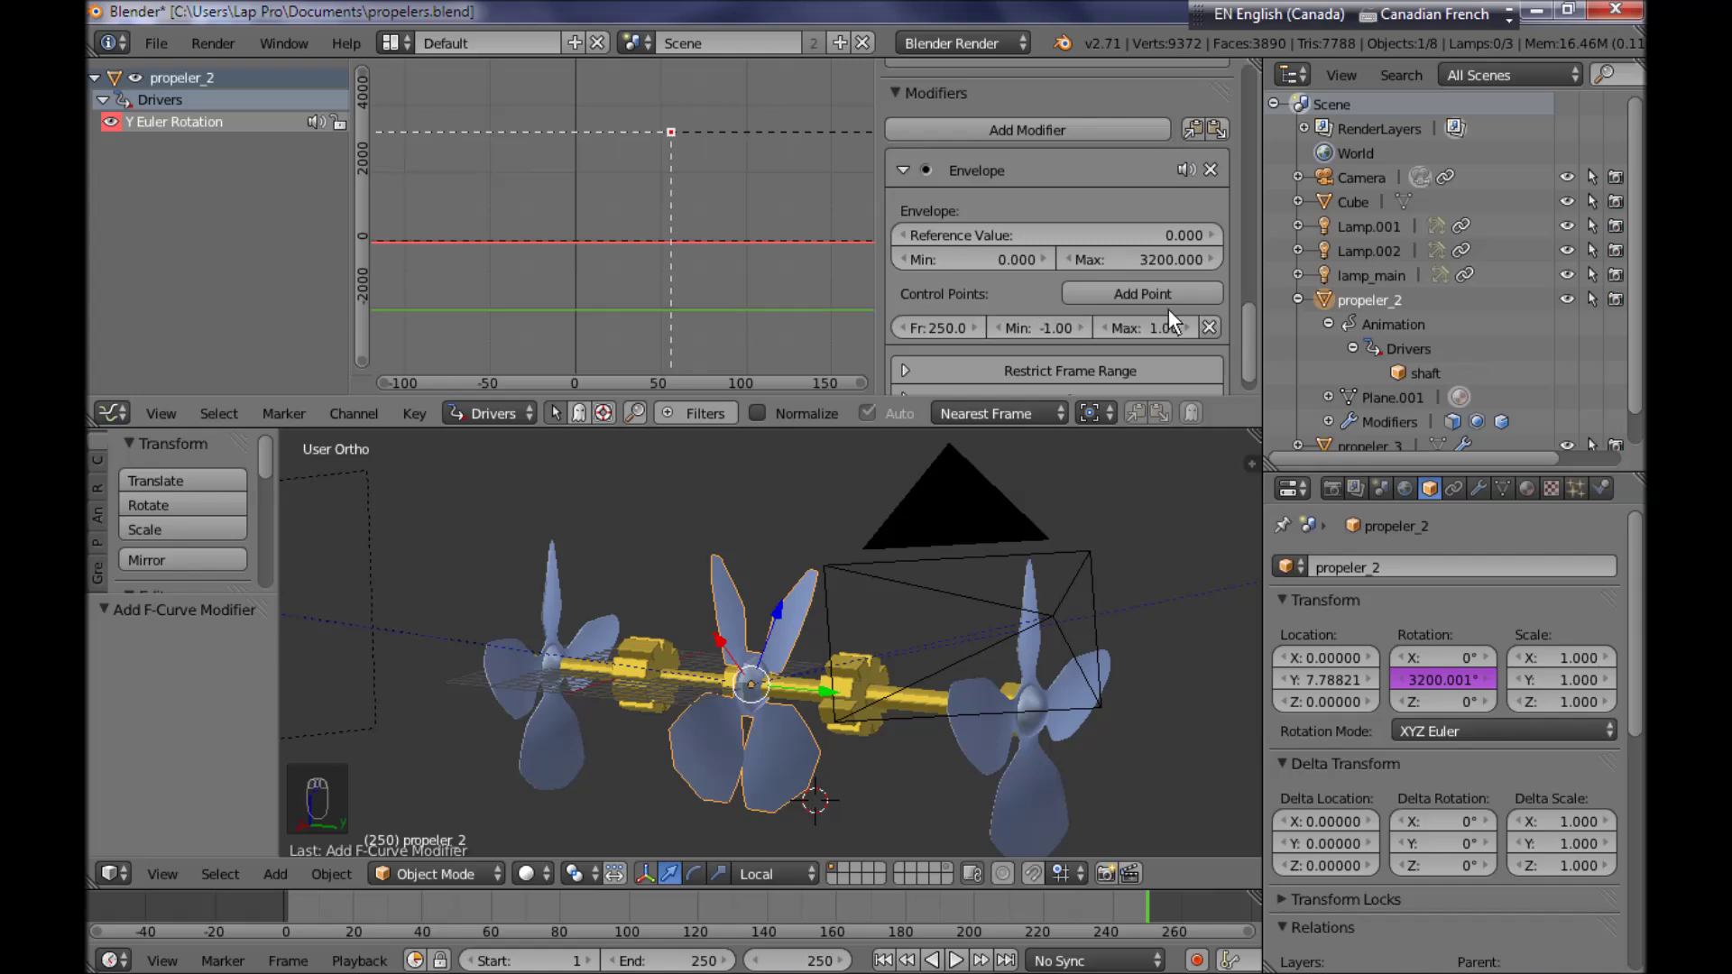
{"action": "scroll", "coordinate": [1169, 308], "scroll_direction": "down", "scroll_amount": 1}
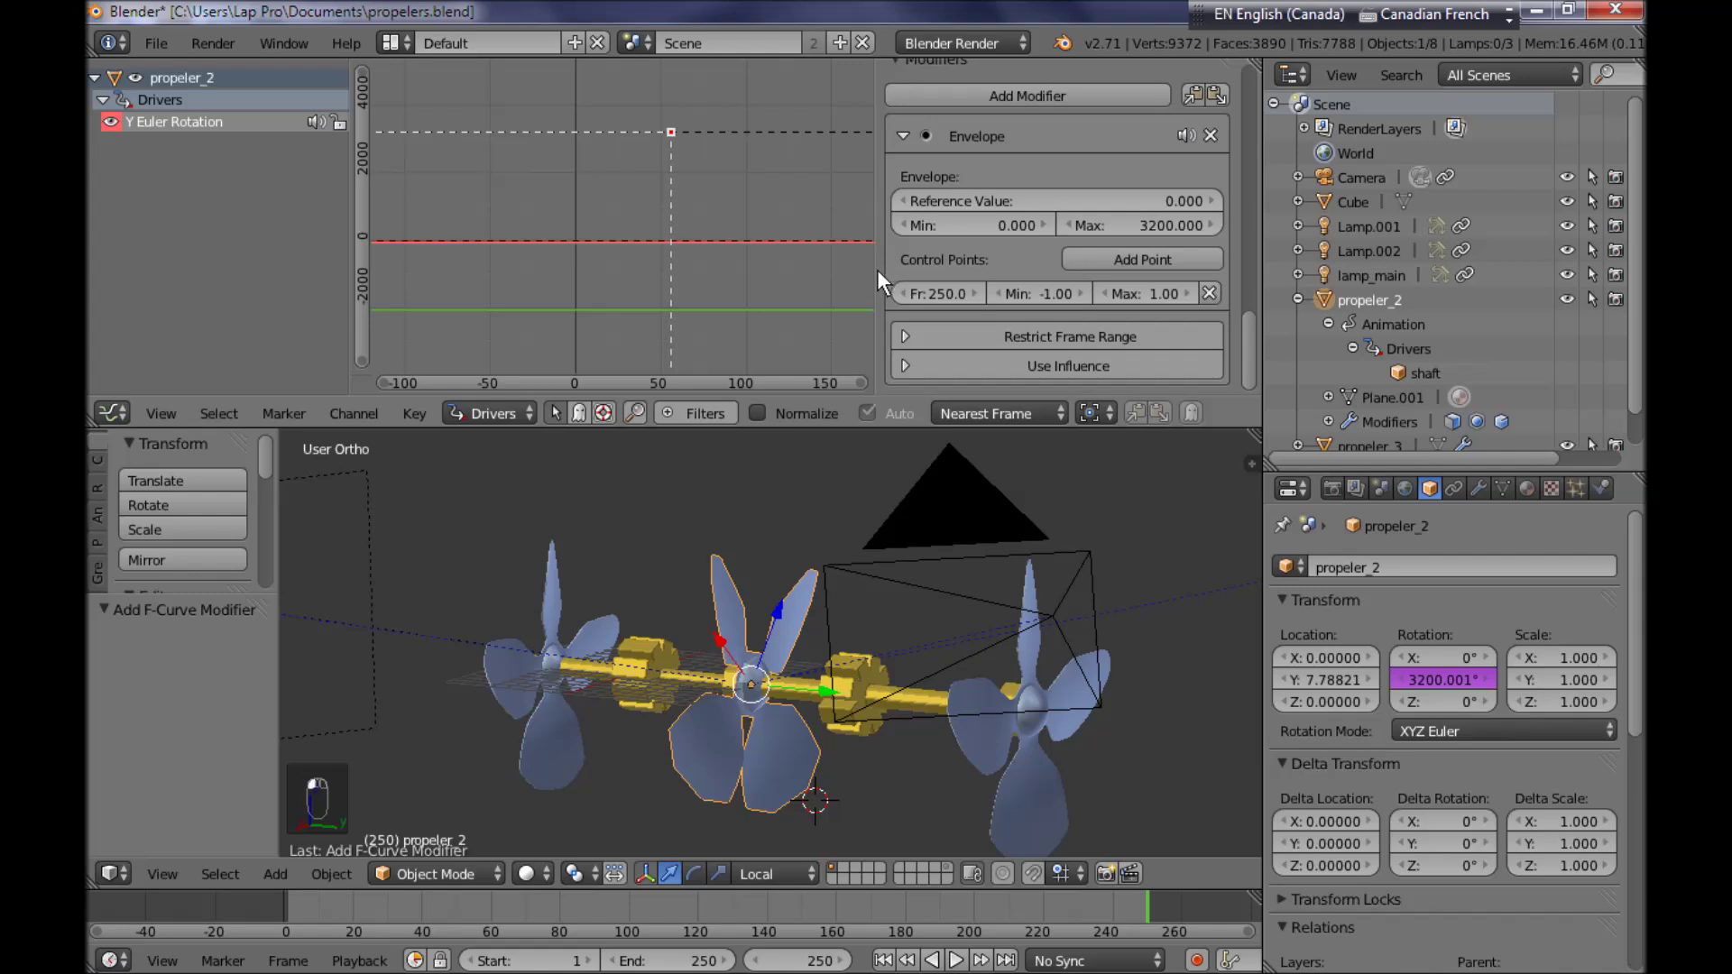
{"action": "left_click_drag", "start_coordinate": [877, 270], "coordinate": [793, 270]}
{"action": "left_click", "coordinate": [873, 294]}
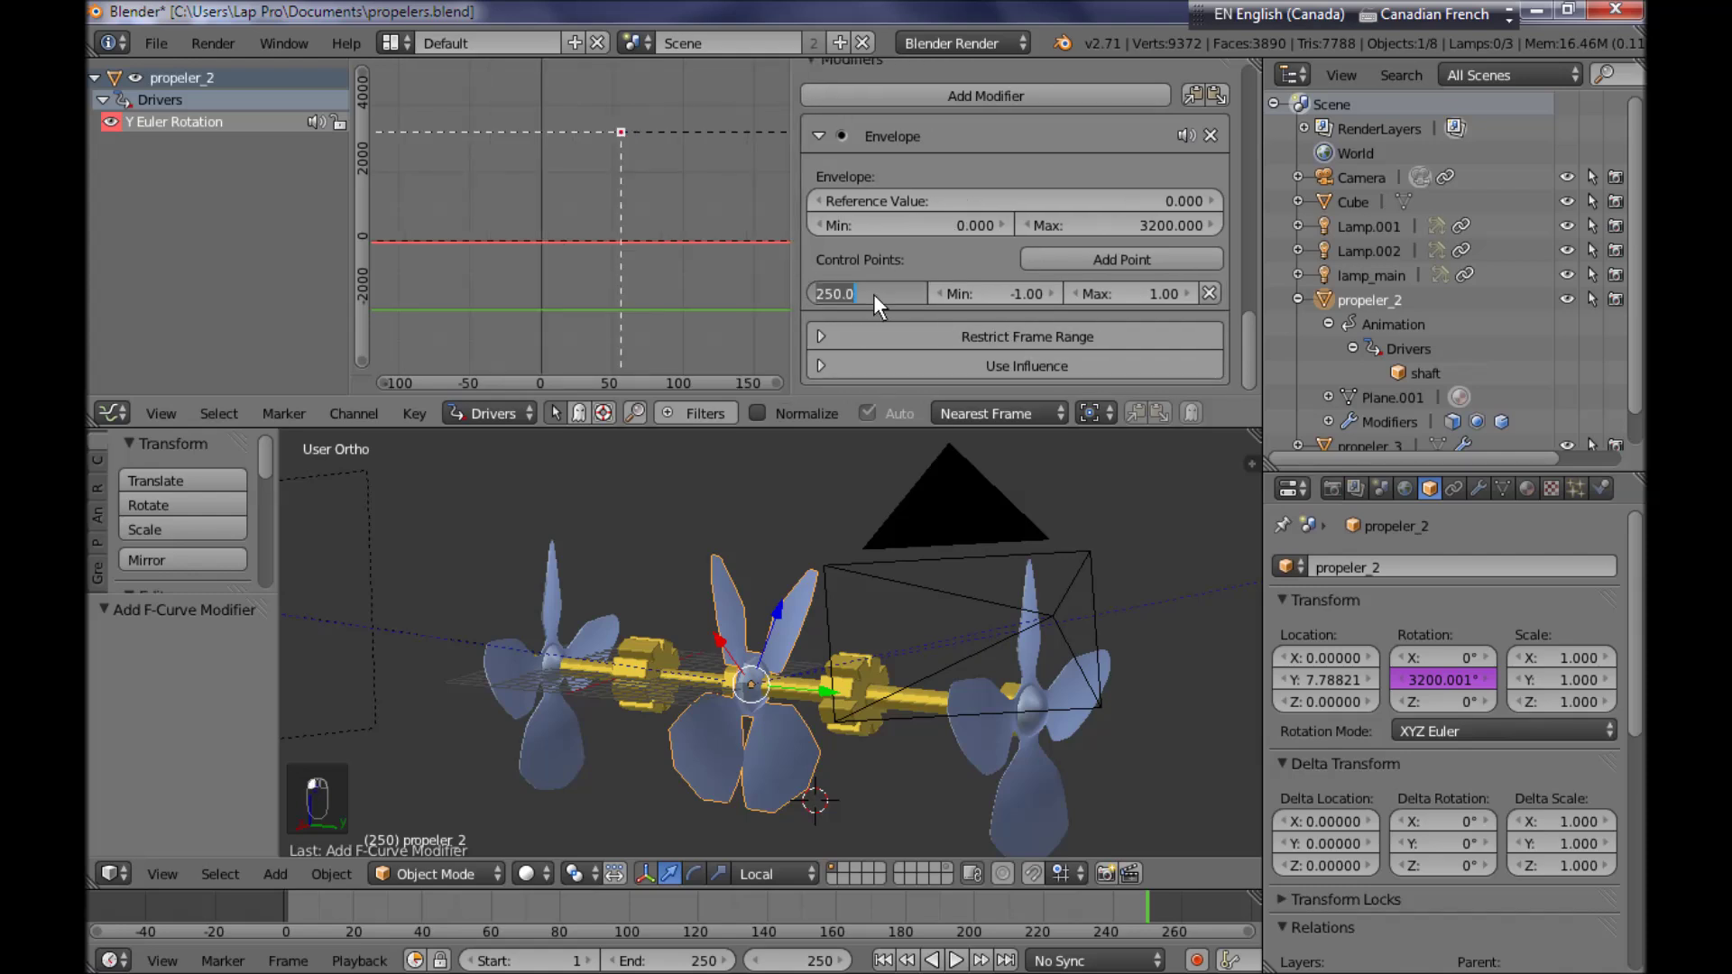
{"action": "type", "text": "0"}
{"action": "key", "text": "Return"}
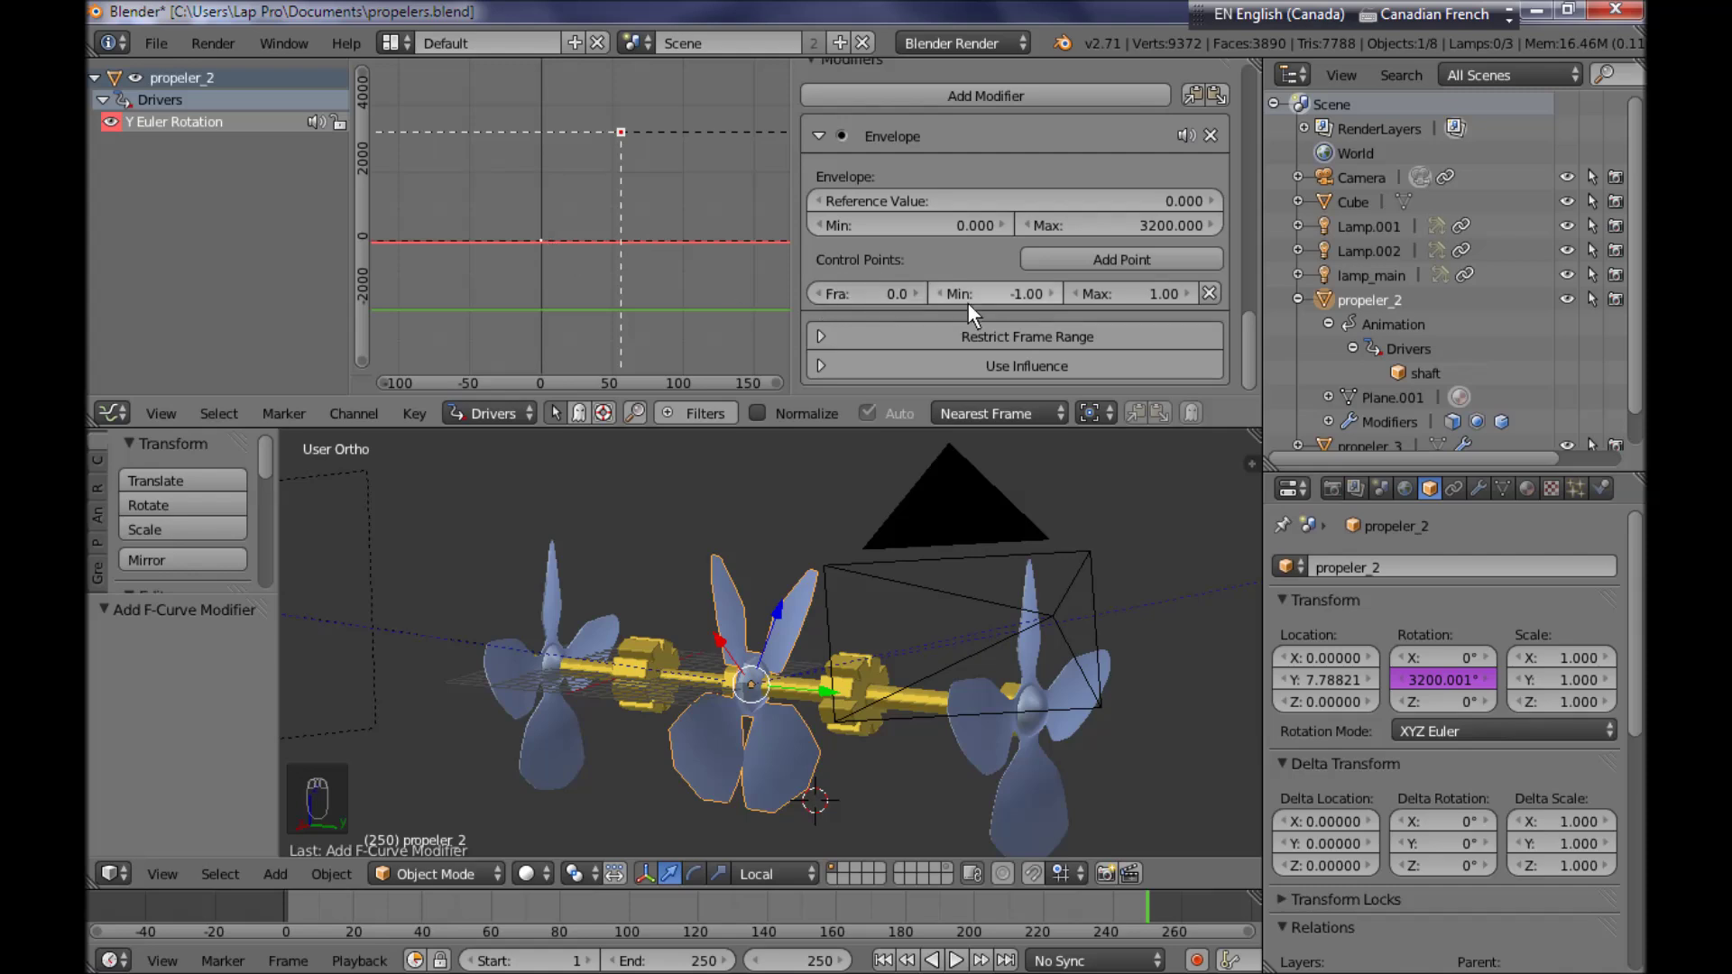
Set both the minimum and the maximum of the envelope's control point to 0
{"action": "left_click", "coordinate": [1016, 300]}
{"action": "type", "text": "0"}
{"action": "key", "text": "Tab"}
{"action": "type", "text": "0"}
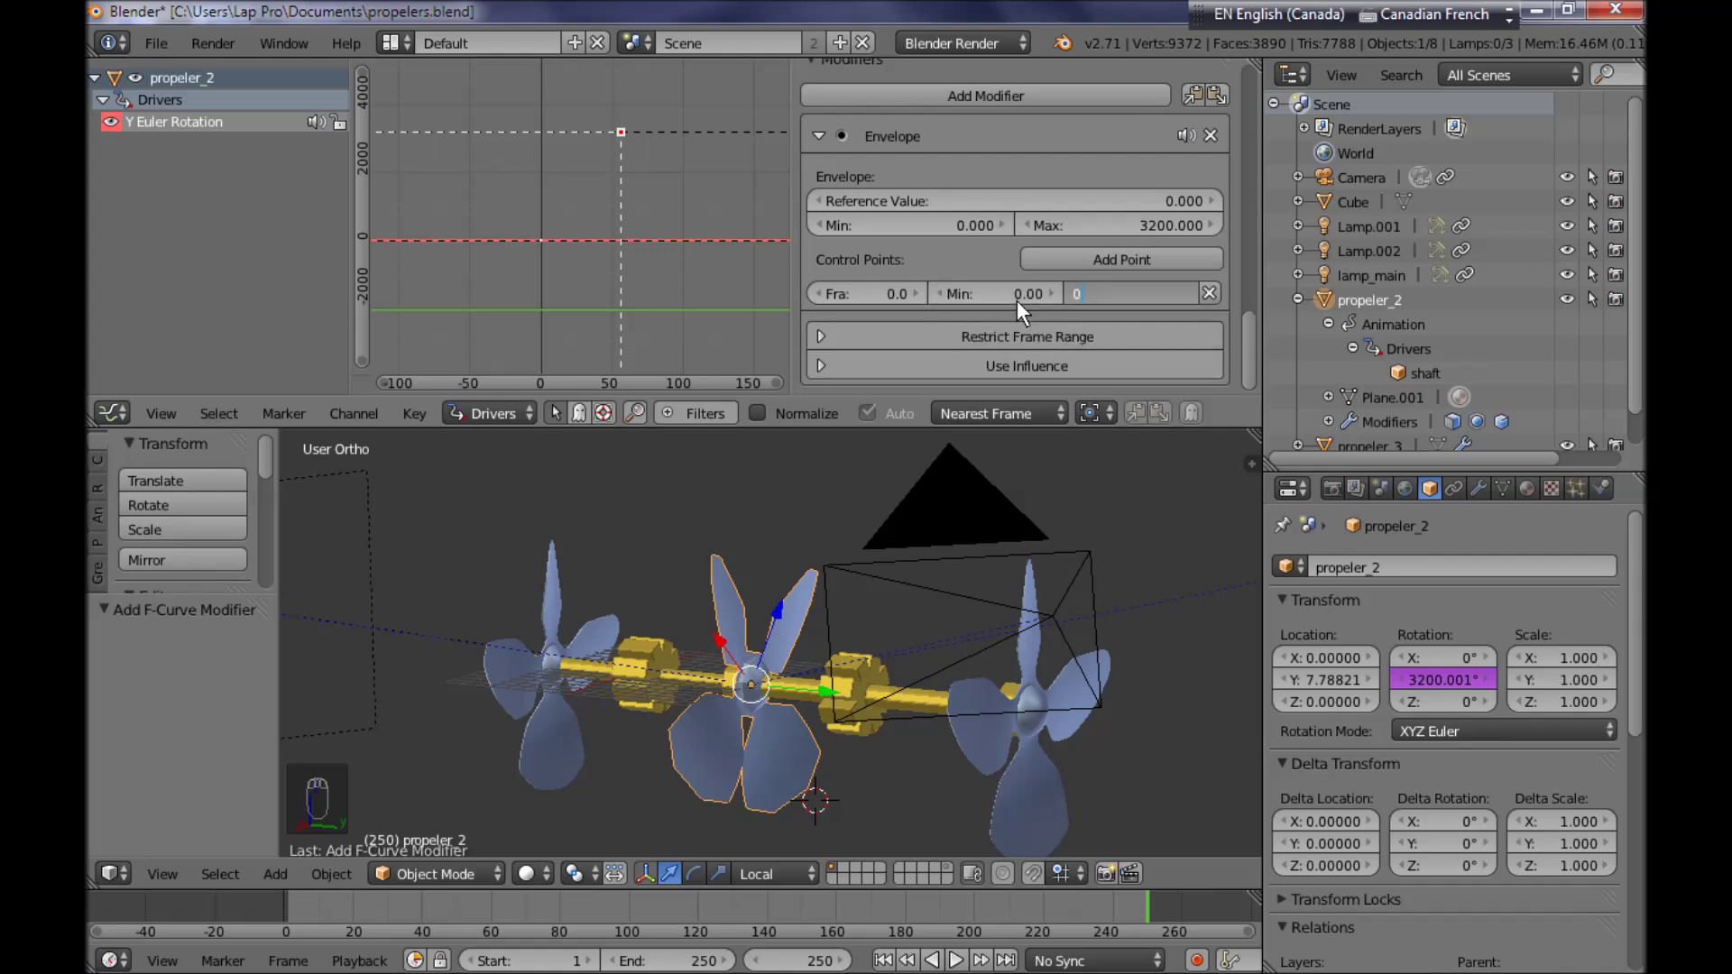
{"action": "key", "text": "Return"}
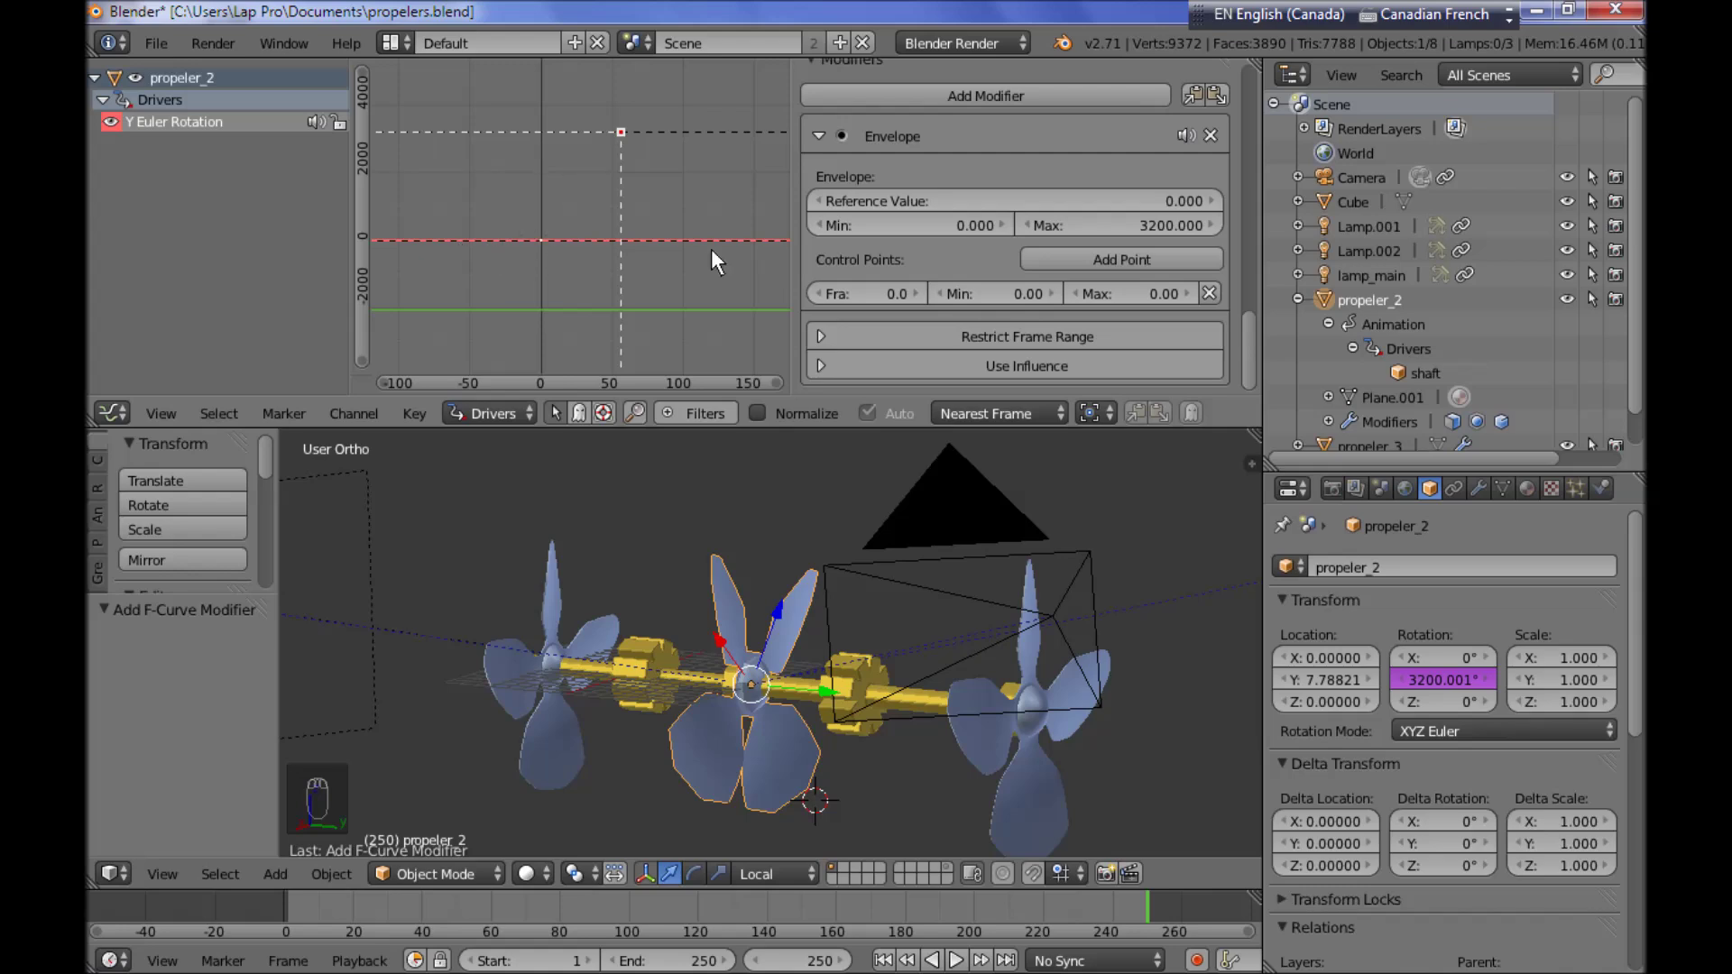
{"action": "middle_click_drag", "start_coordinate": [590, 215], "coordinate": [549, 236]}
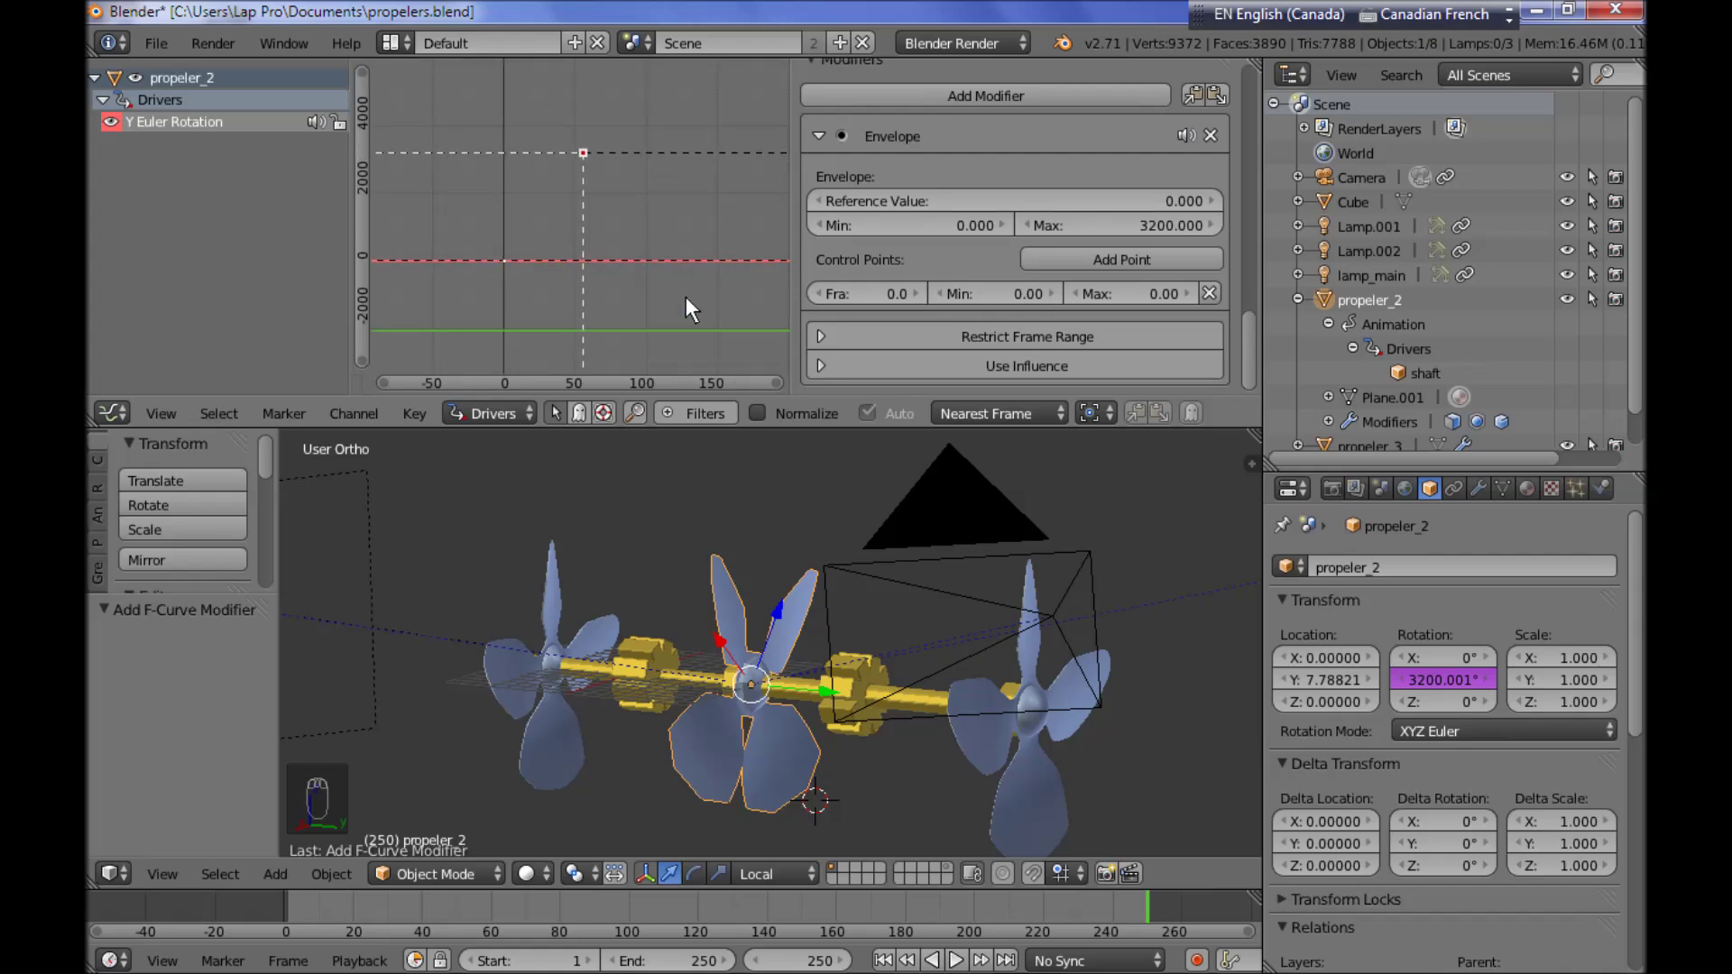
{"action": "mouse_move", "coordinate": [728, 302]}
{"action": "middle_mouse_down"}
{"action": "mouse_move", "coordinate": [632, 290]}
{"action": "mouse_move", "coordinate": [597, 243]}
{"action": "middle_mouse_up"}
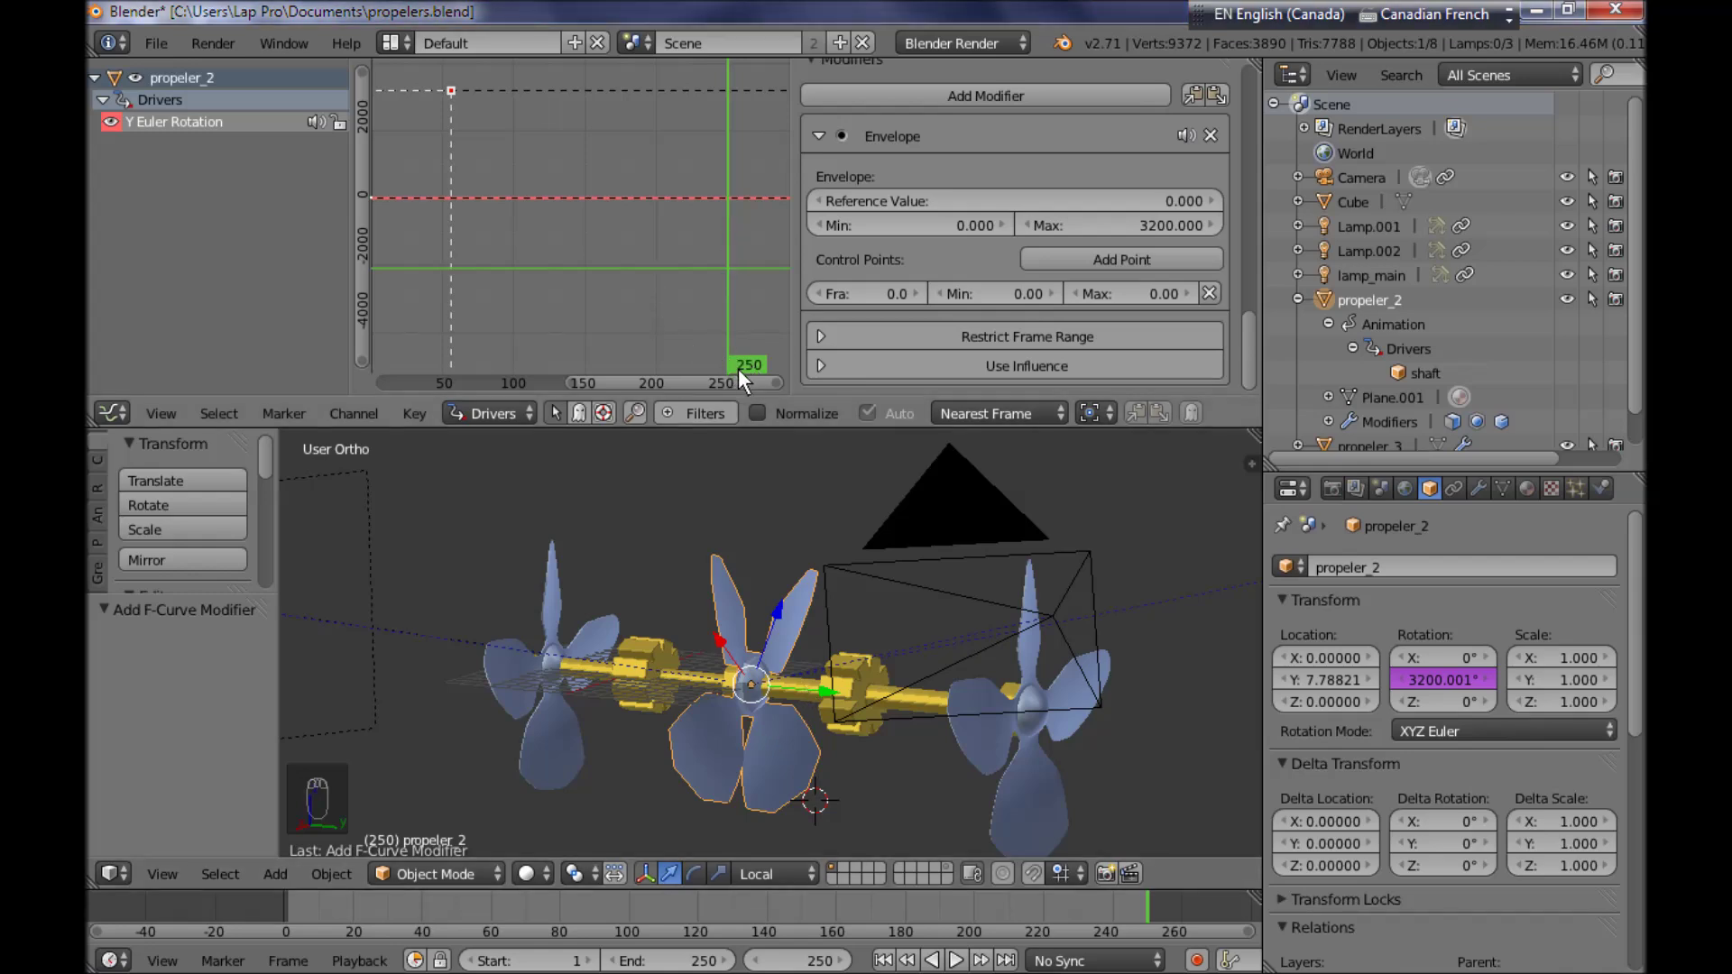
{"action": "middle_click_drag", "start_coordinate": [589, 258], "coordinate": [741, 255]}
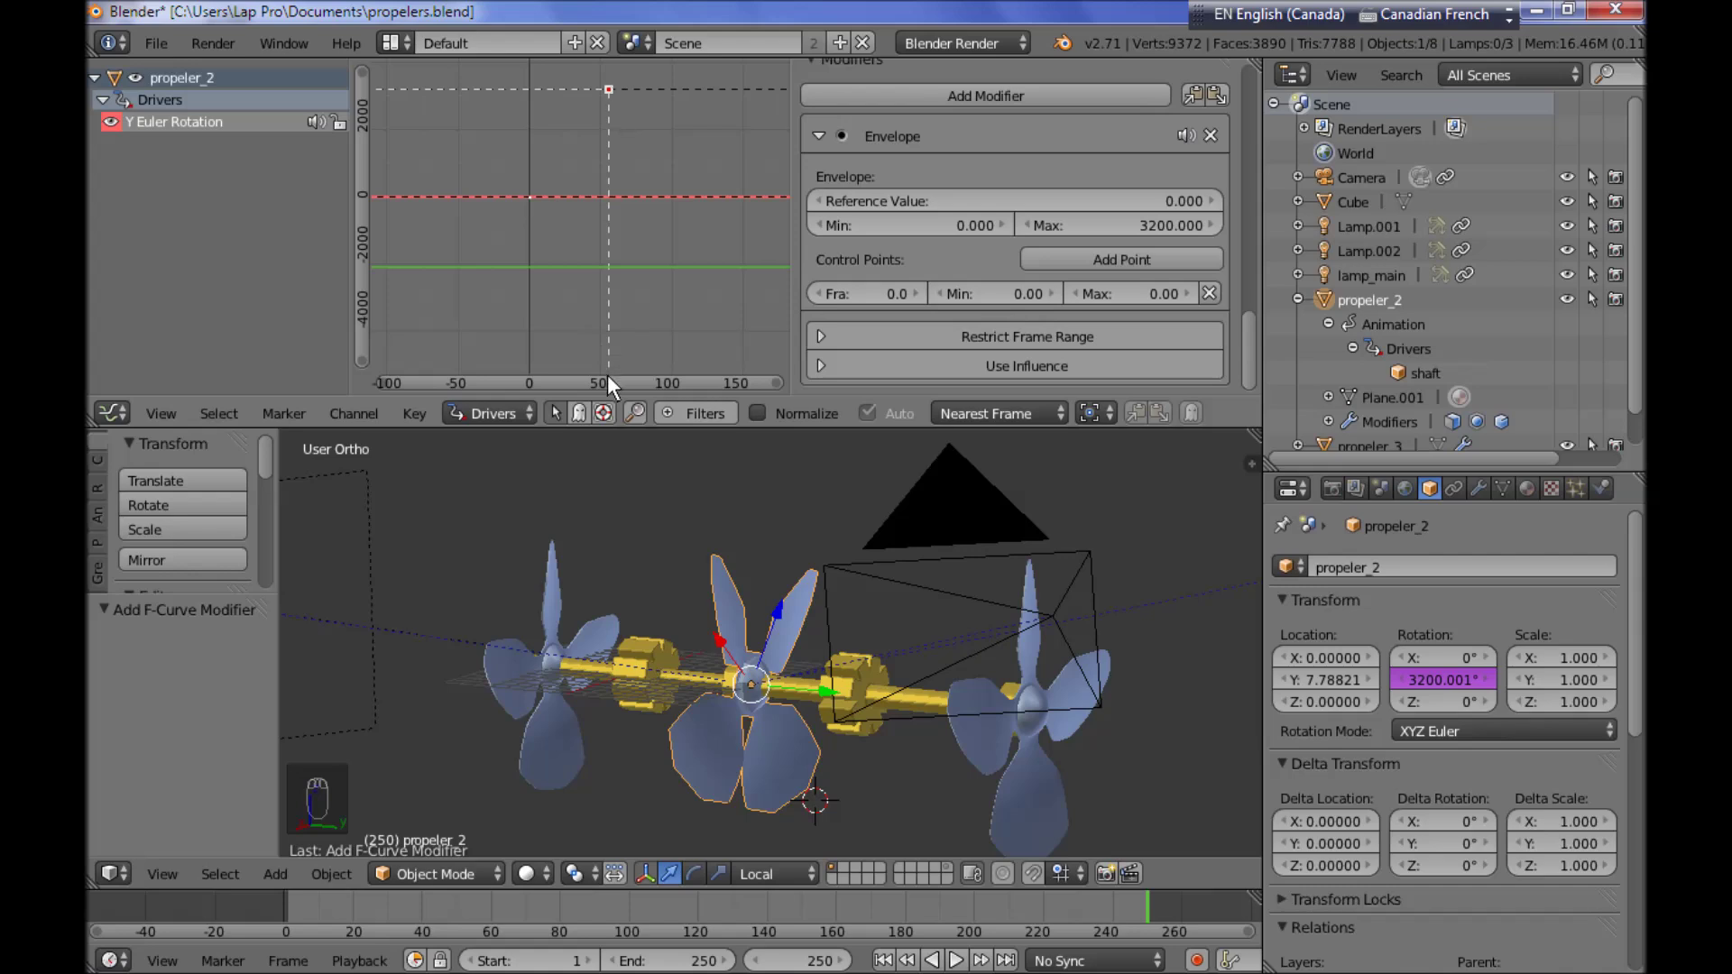
{"action": "left_click", "coordinate": [881, 293]}
{"action": "type", "text": "55"}
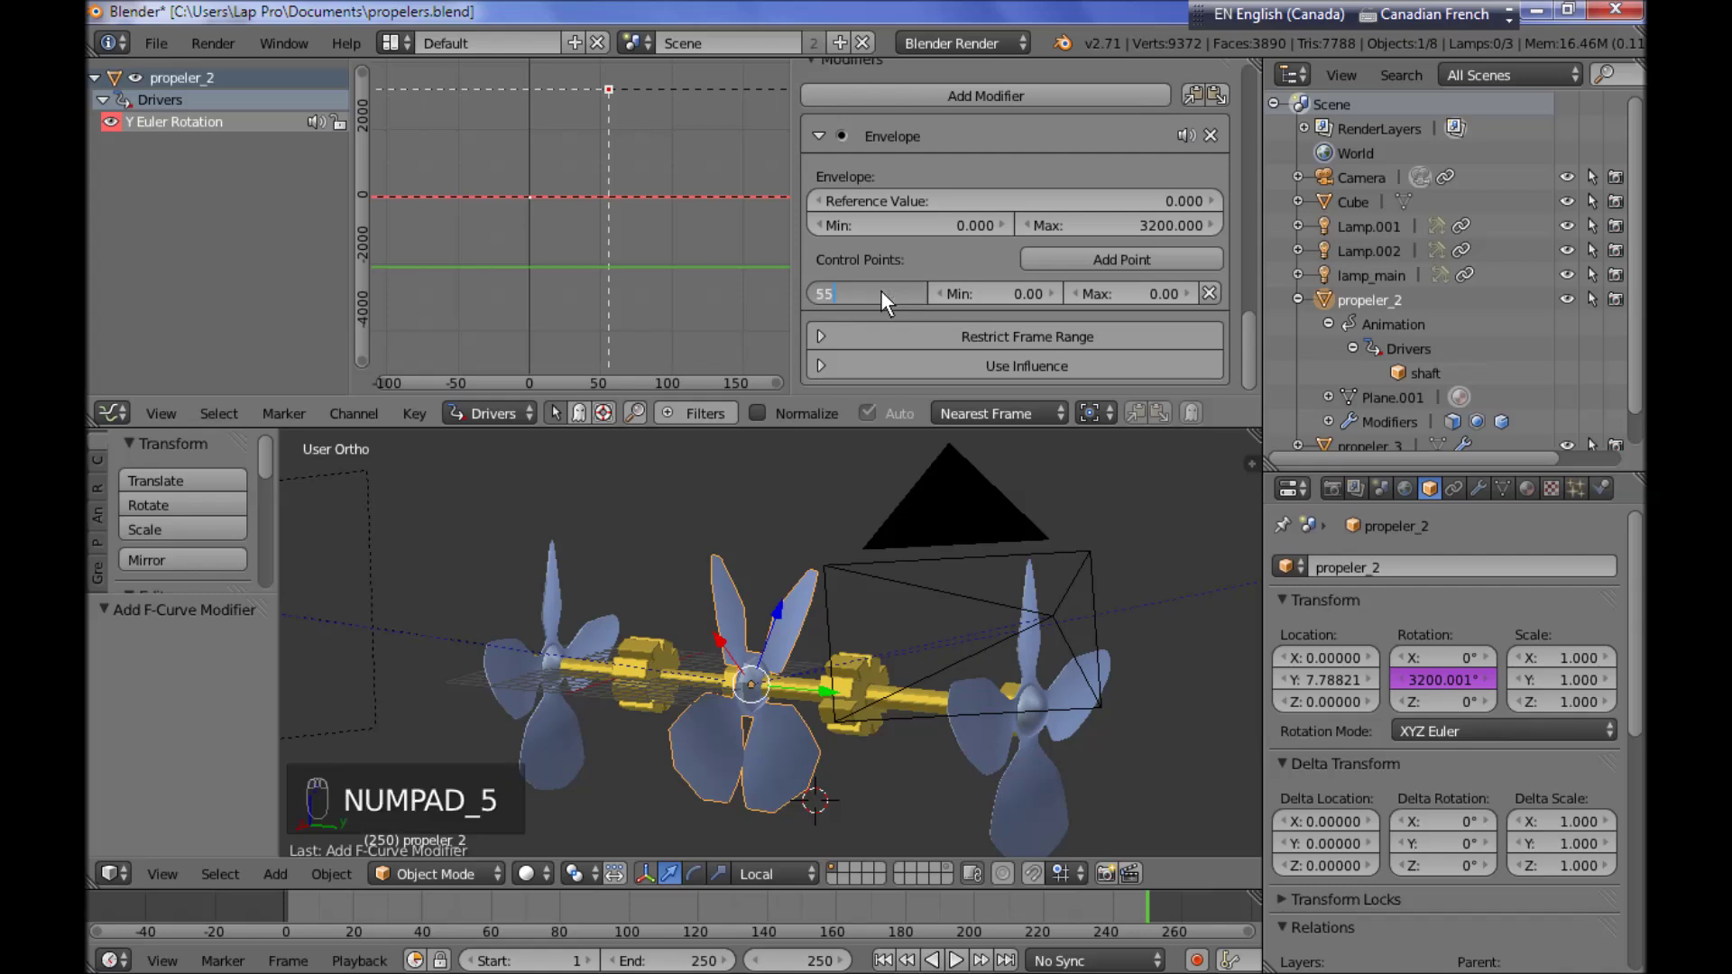
{"action": "key", "text": "BackSpace"}
{"action": "key", "text": "BackSpace"}
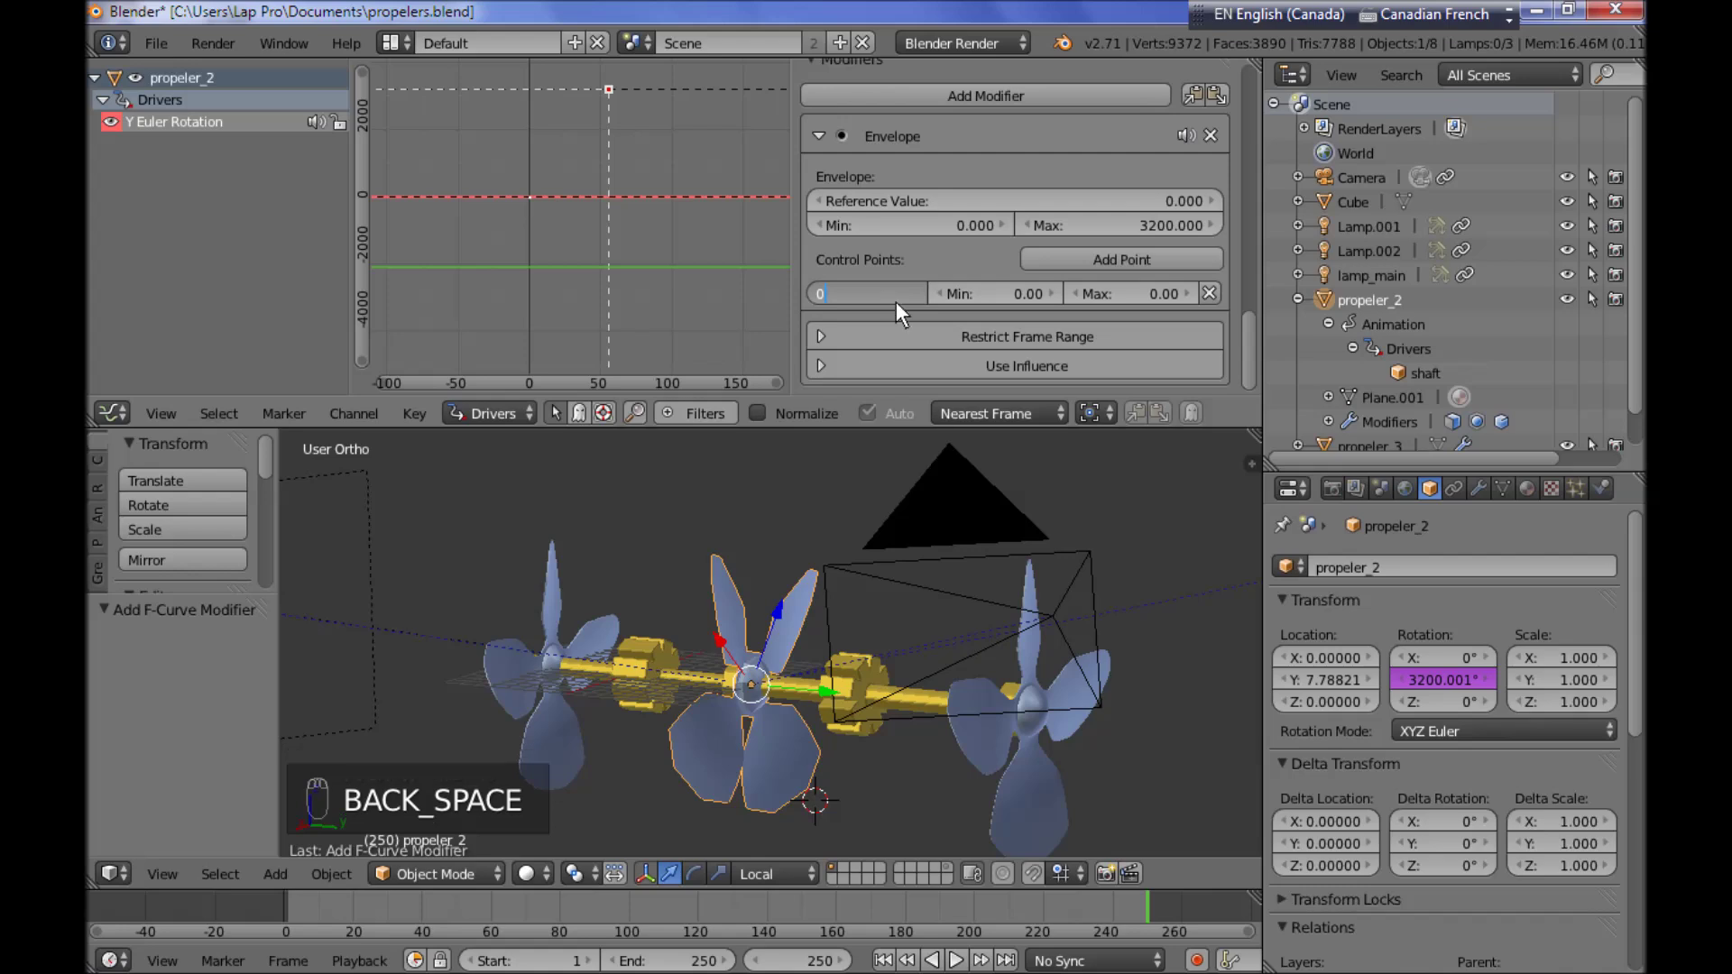
Add a second control point to propeler_2's Envelope modifier and set its frame to 55
{"action": "left_click", "coordinate": [1181, 261]}
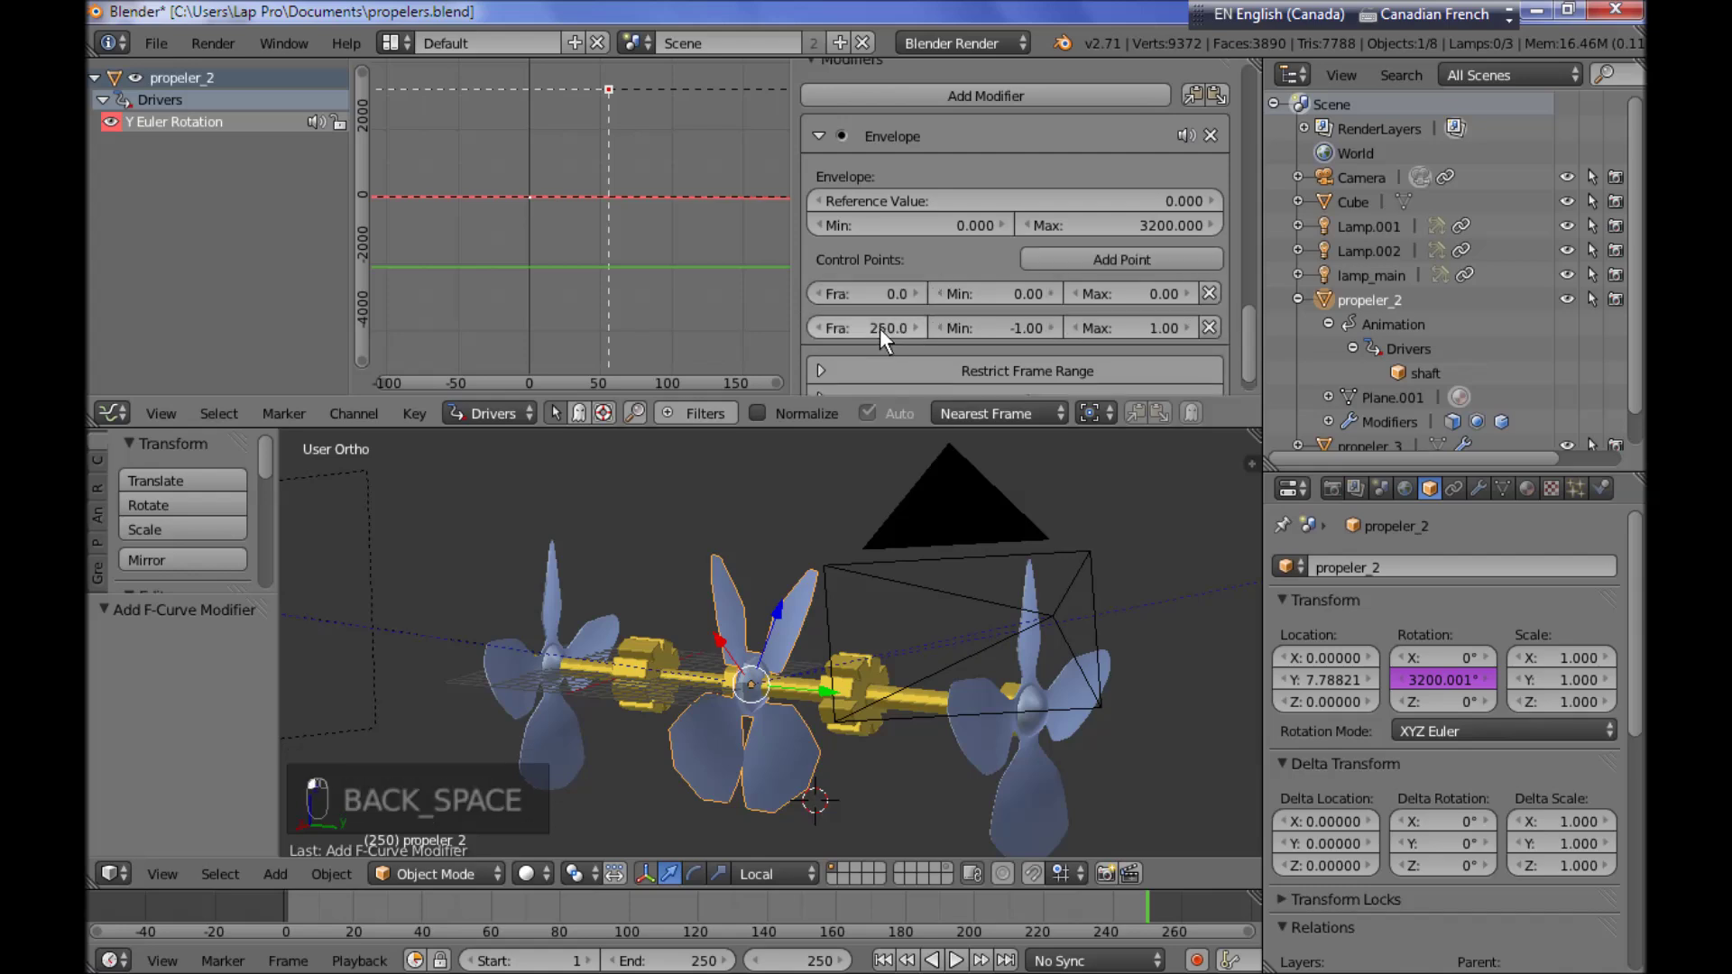
{"action": "left_click", "coordinate": [877, 326]}
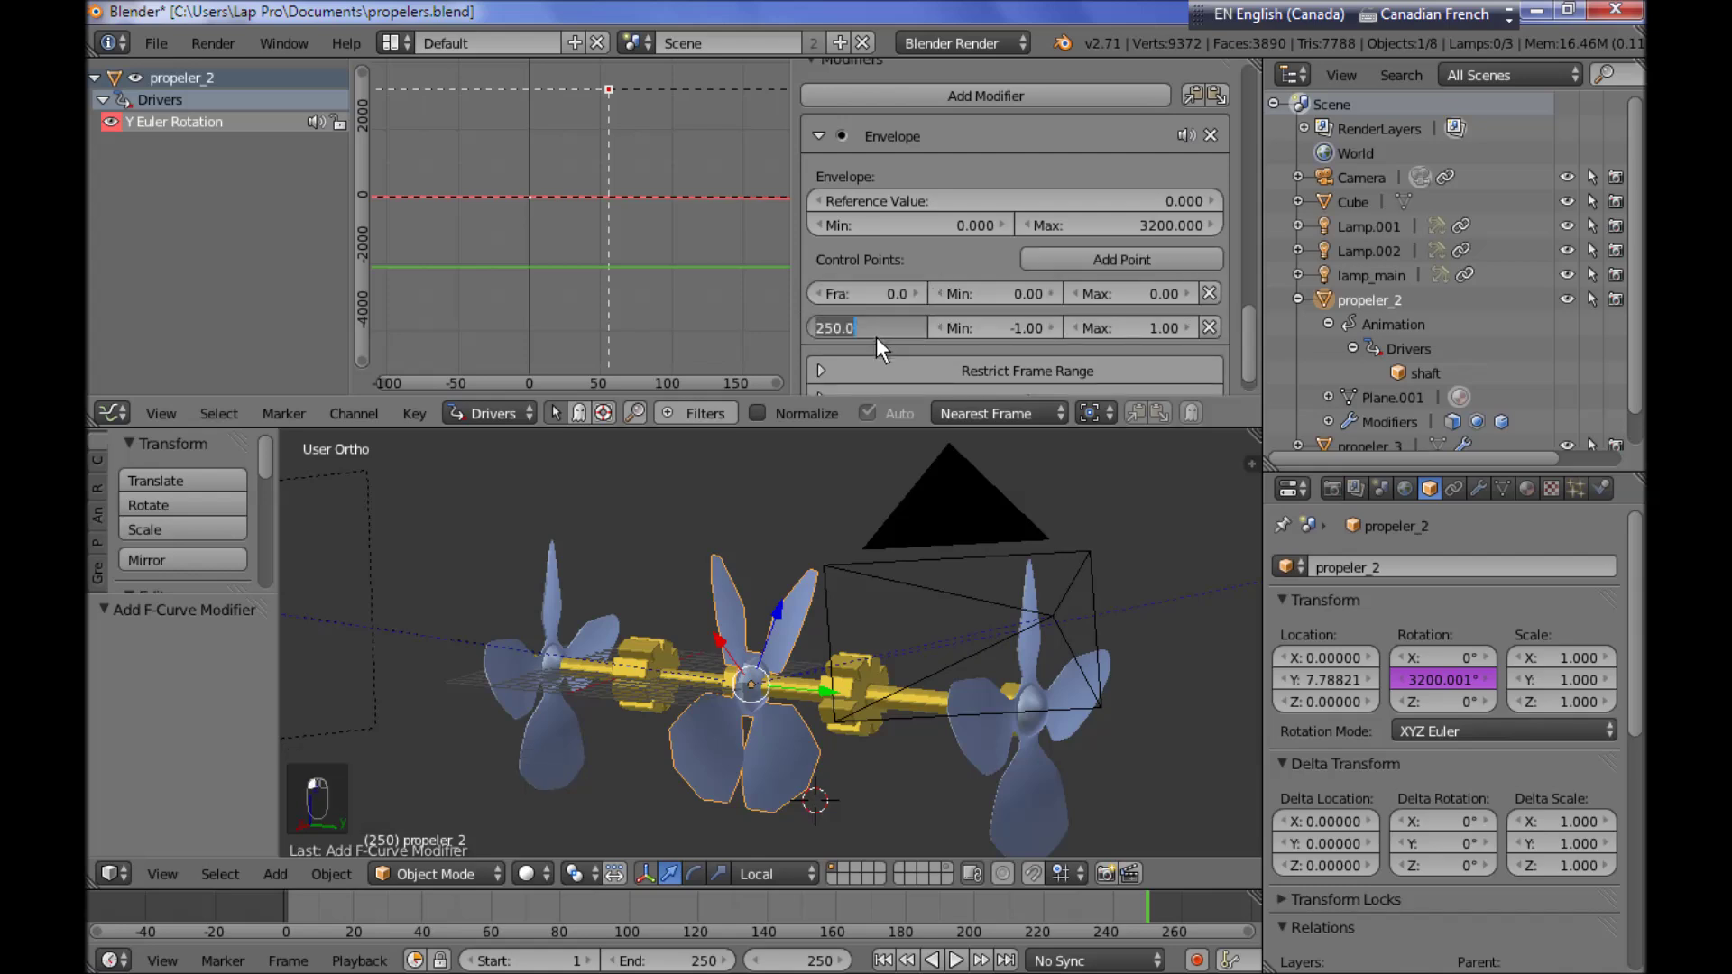
{"action": "type", "text": "55"}
{"action": "key", "text": "Return"}
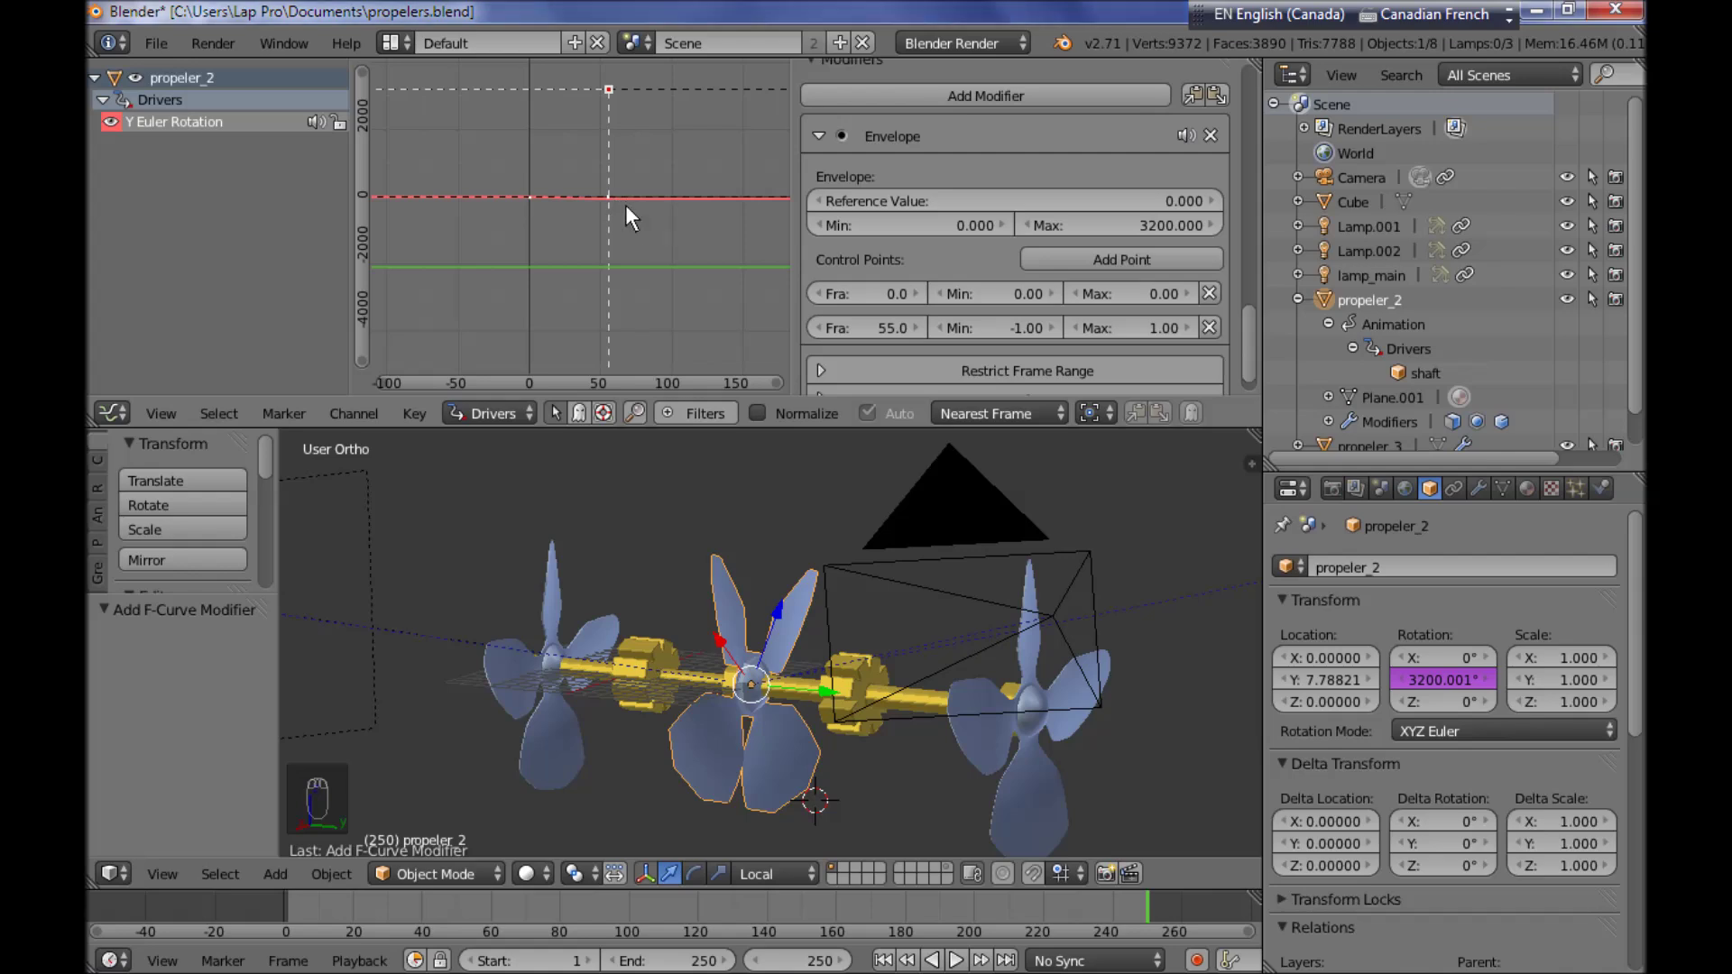
Set the minimum of the frame 55 control point to 0 and its maximum to 3200
{"action": "middle_click_drag", "start_coordinate": [626, 204], "coordinate": [696, 228]}
{"action": "key", "text": "Home"}
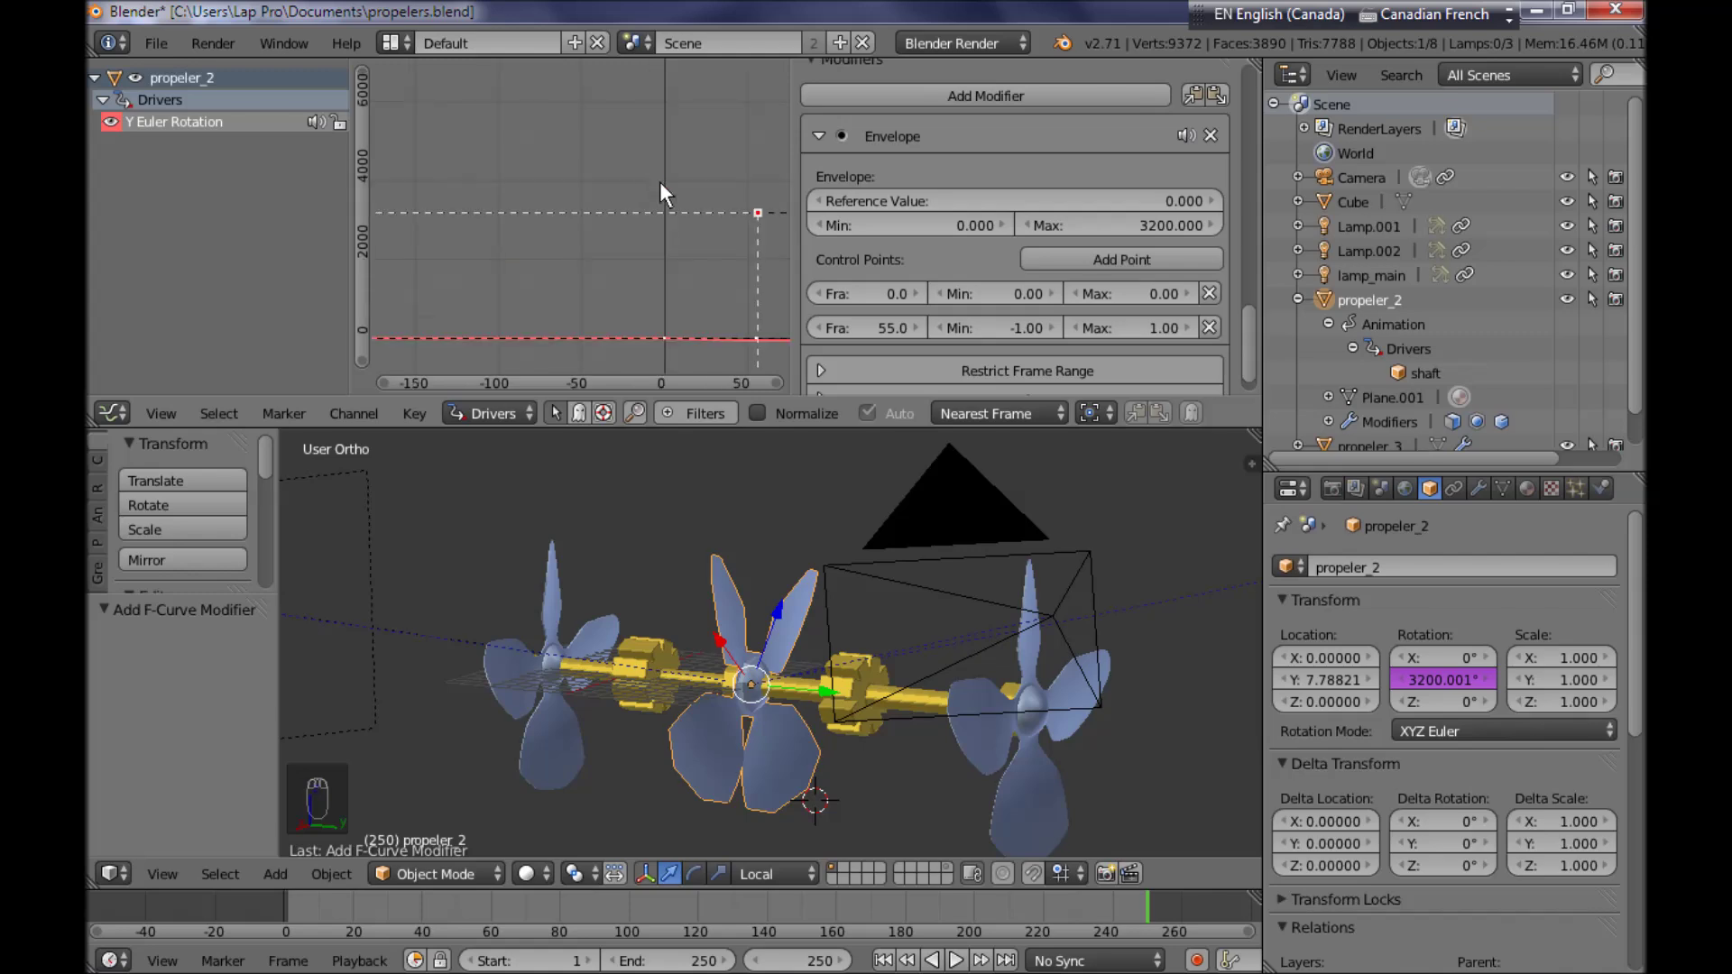
{"action": "middle_click_drag", "start_coordinate": [713, 292], "coordinate": [598, 220]}
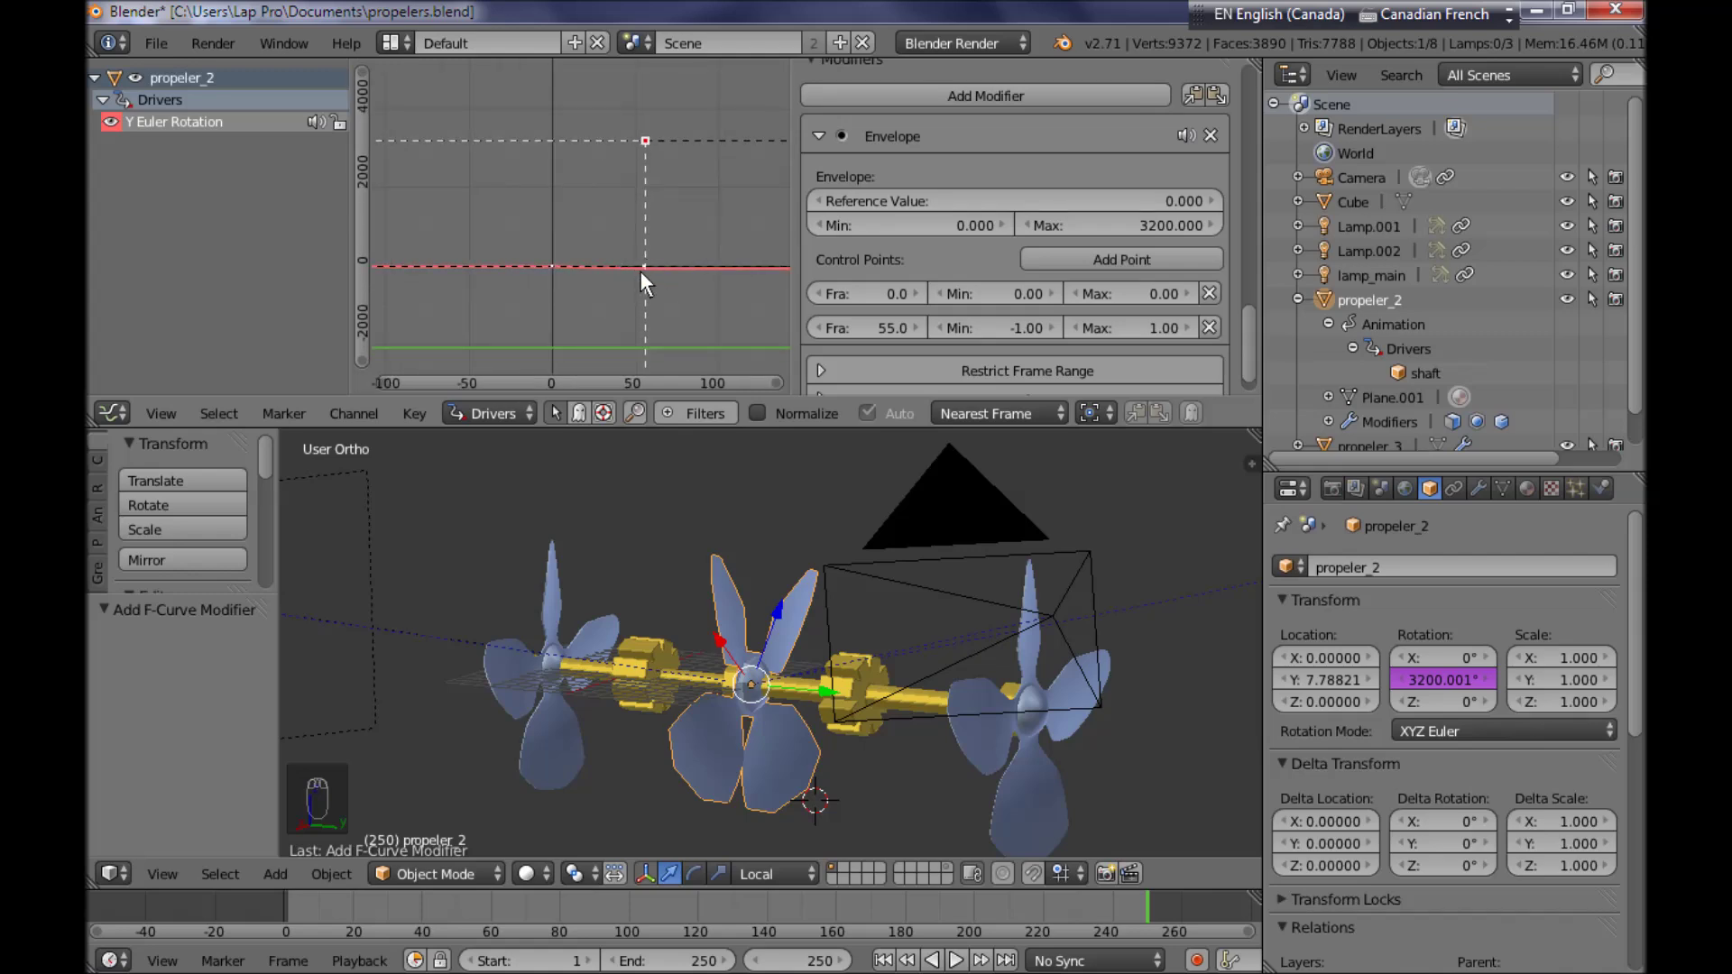
{"action": "left_click", "coordinate": [1026, 327]}
{"action": "type", "text": "0"}
{"action": "key", "text": "Return"}
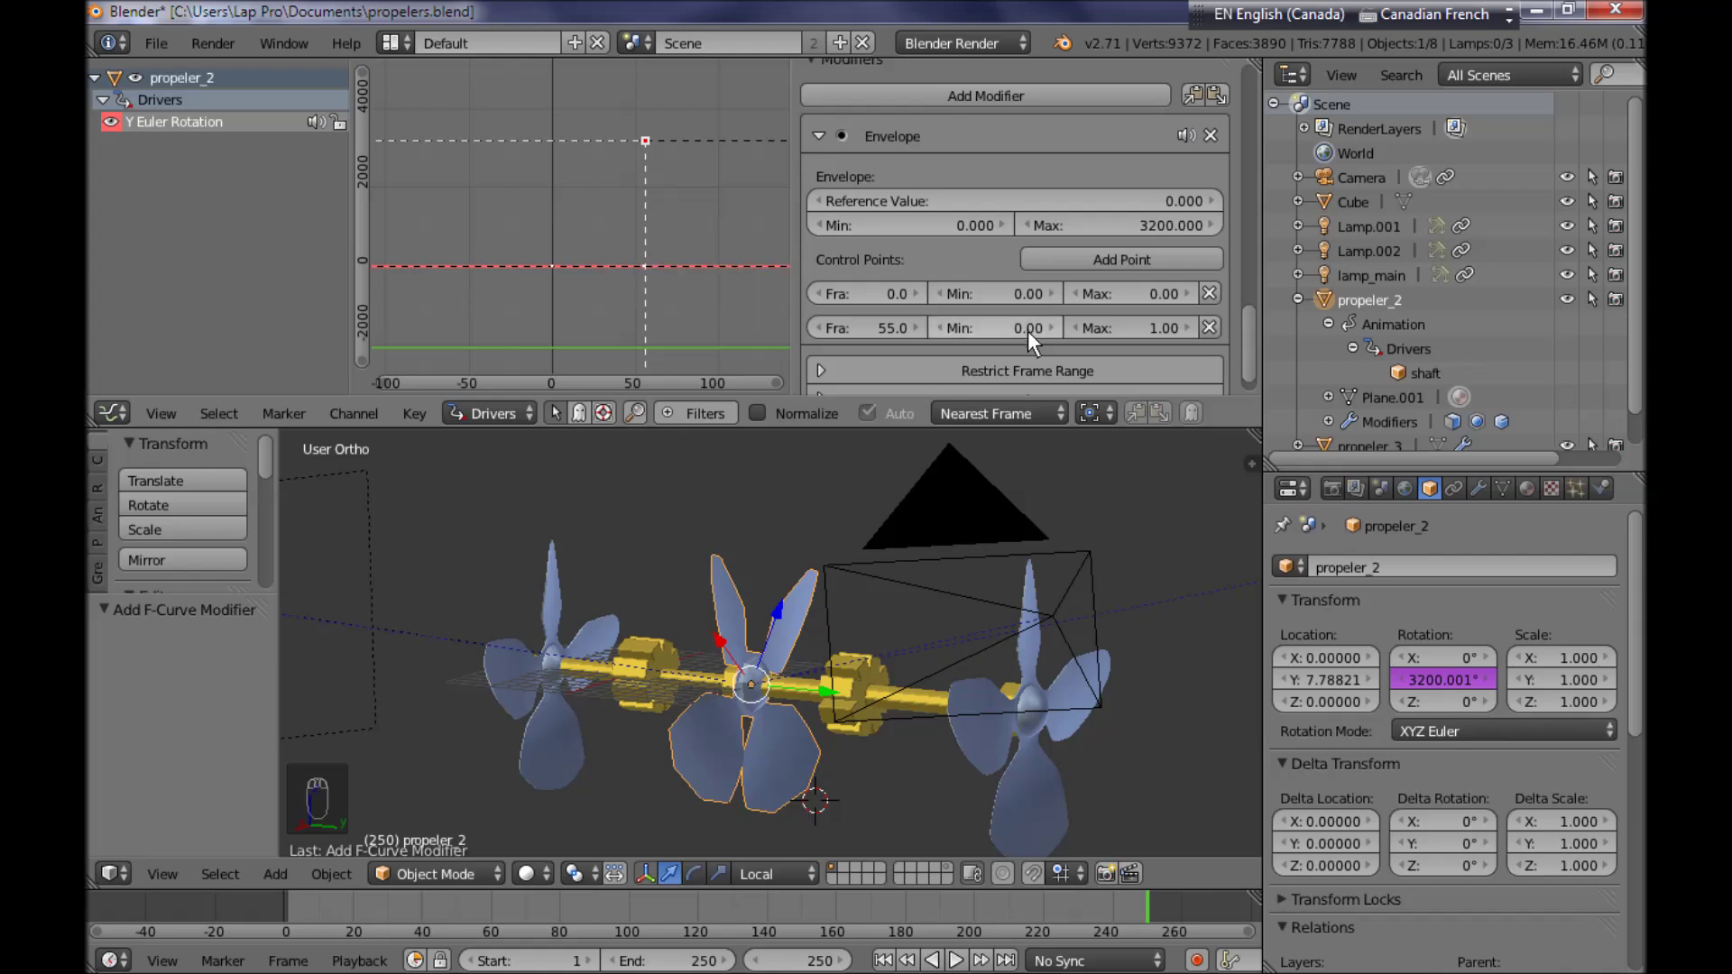
{"action": "left_click", "coordinate": [1160, 327]}
{"action": "type", "text": "320"}
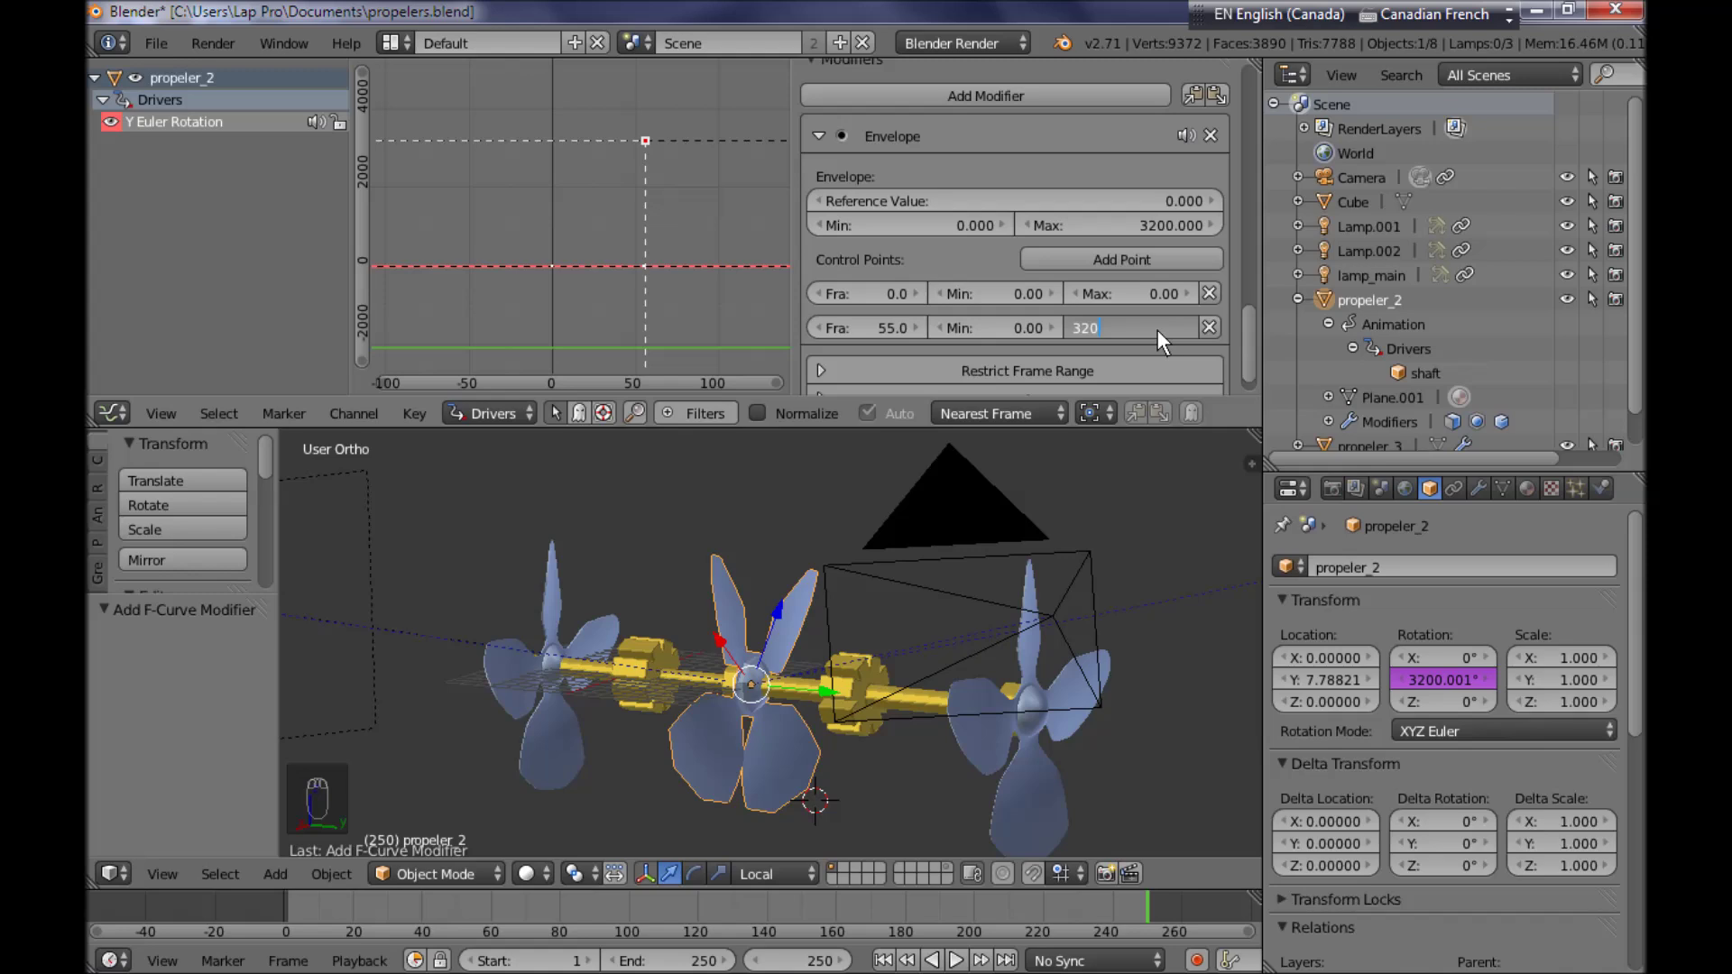
{"action": "type", "text": "0"}
{"action": "key", "text": "Return"}
{"action": "middle_click_drag", "start_coordinate": [709, 215], "coordinate": [725, 252]}
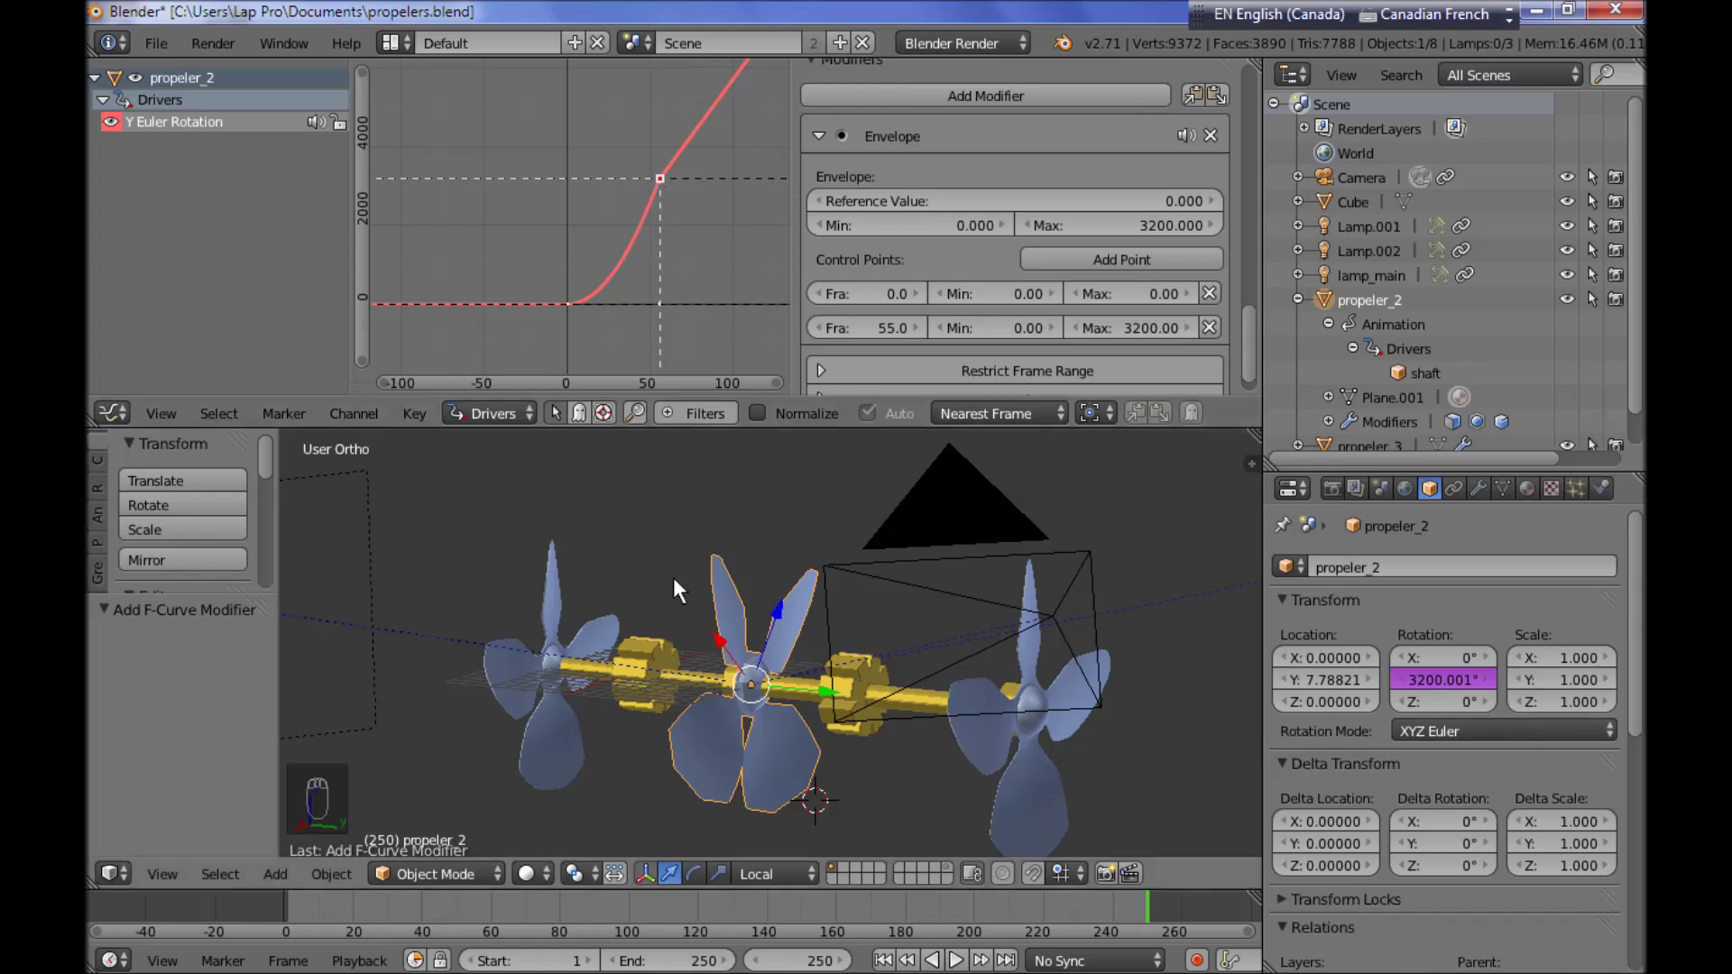
Play back the animation to check propeler_2's rotation against the shaft, and stop it
{"action": "key", "text": "alt+a"}
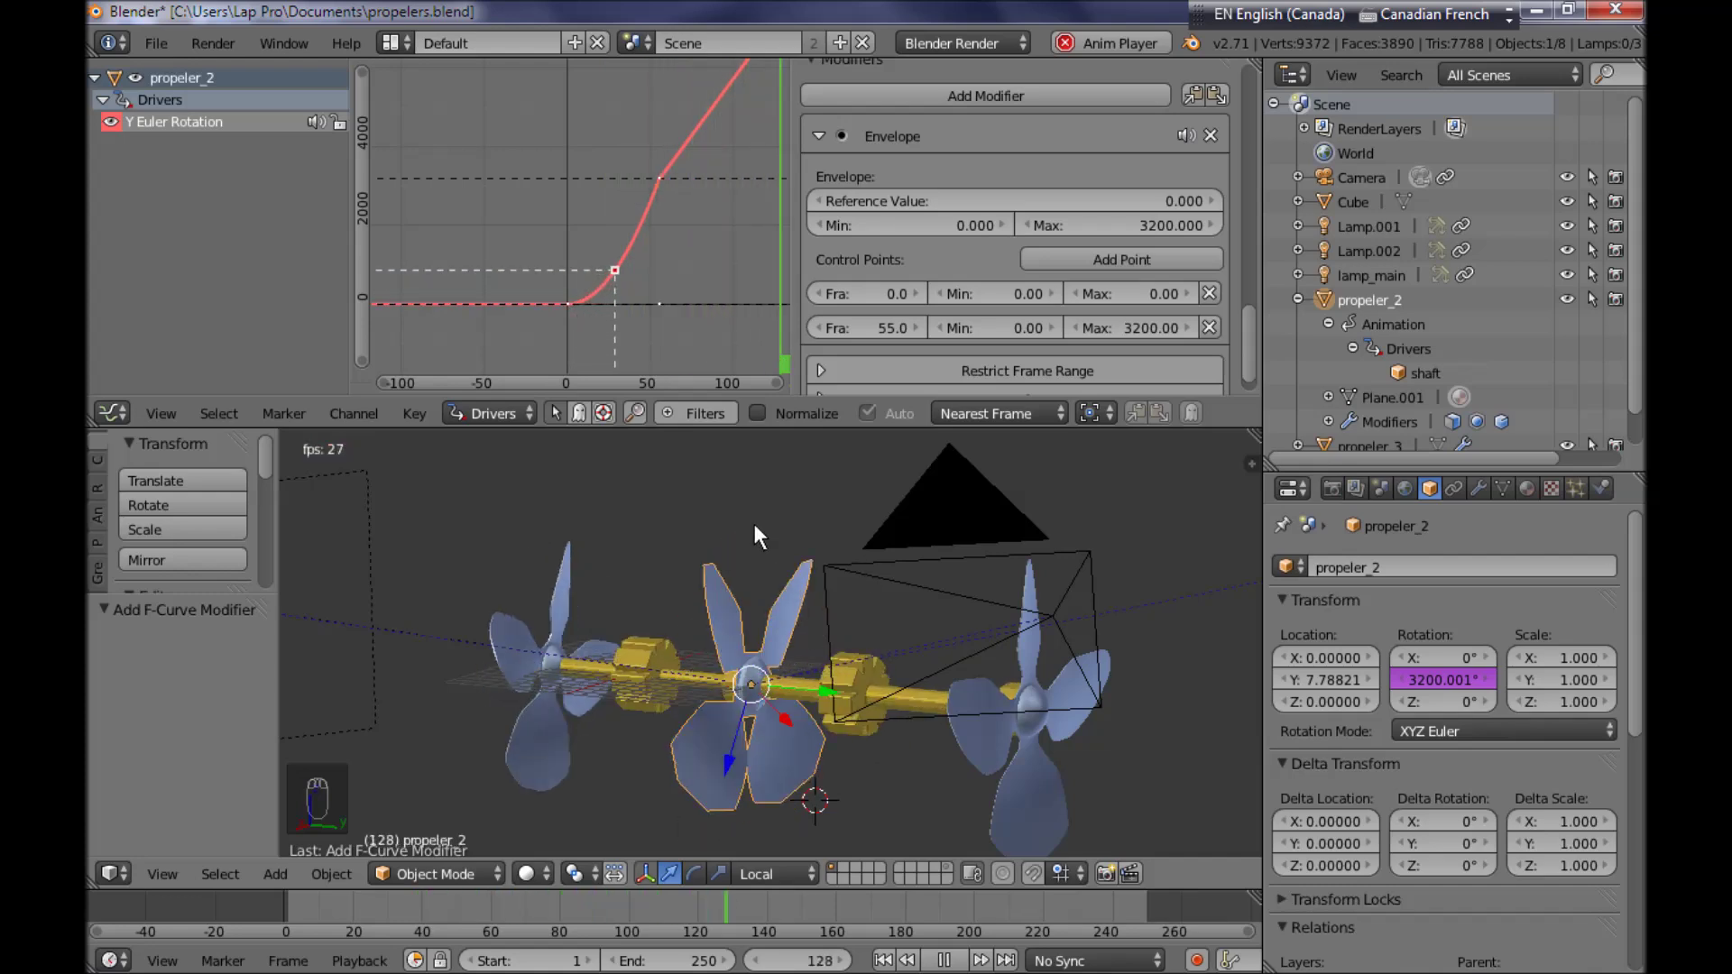
{"action": "middle_click_drag", "start_coordinate": [903, 615], "coordinate": [827, 608], "text": "shift"}
{"action": "key", "text": "alt+a"}
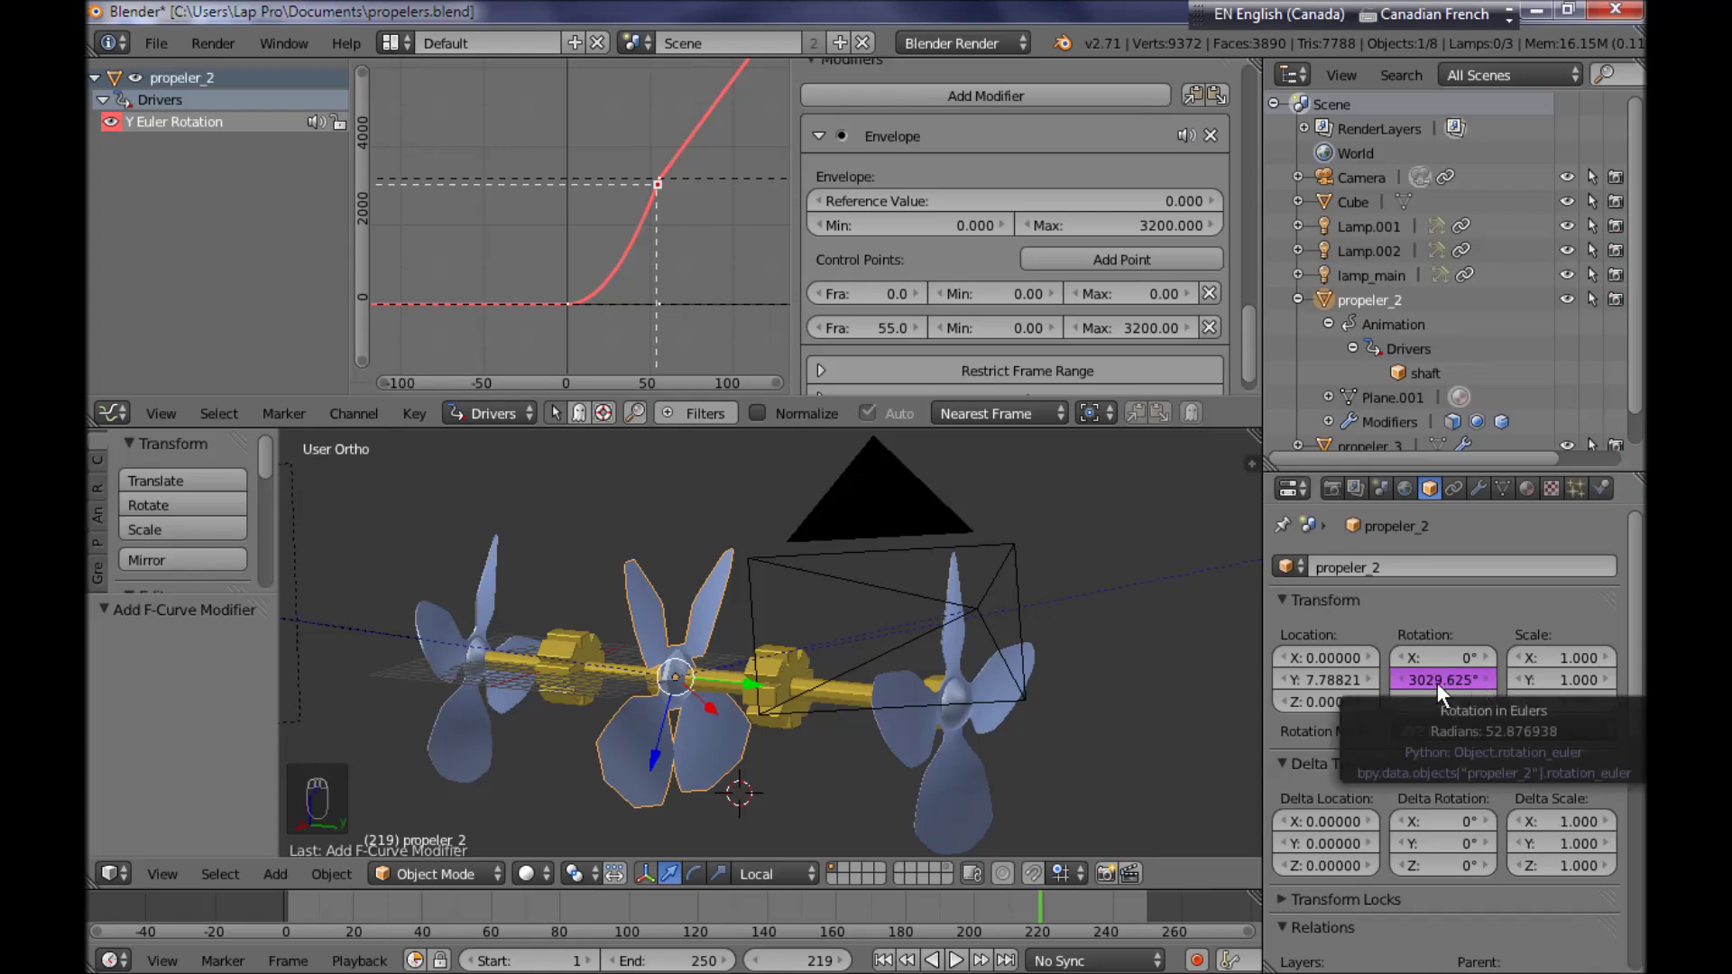
Copy the driver from propeler_2's Y rotation to propeler_3's Y rotation and test it by playing the animation
{"action": "right_click", "coordinate": [1479, 680]}
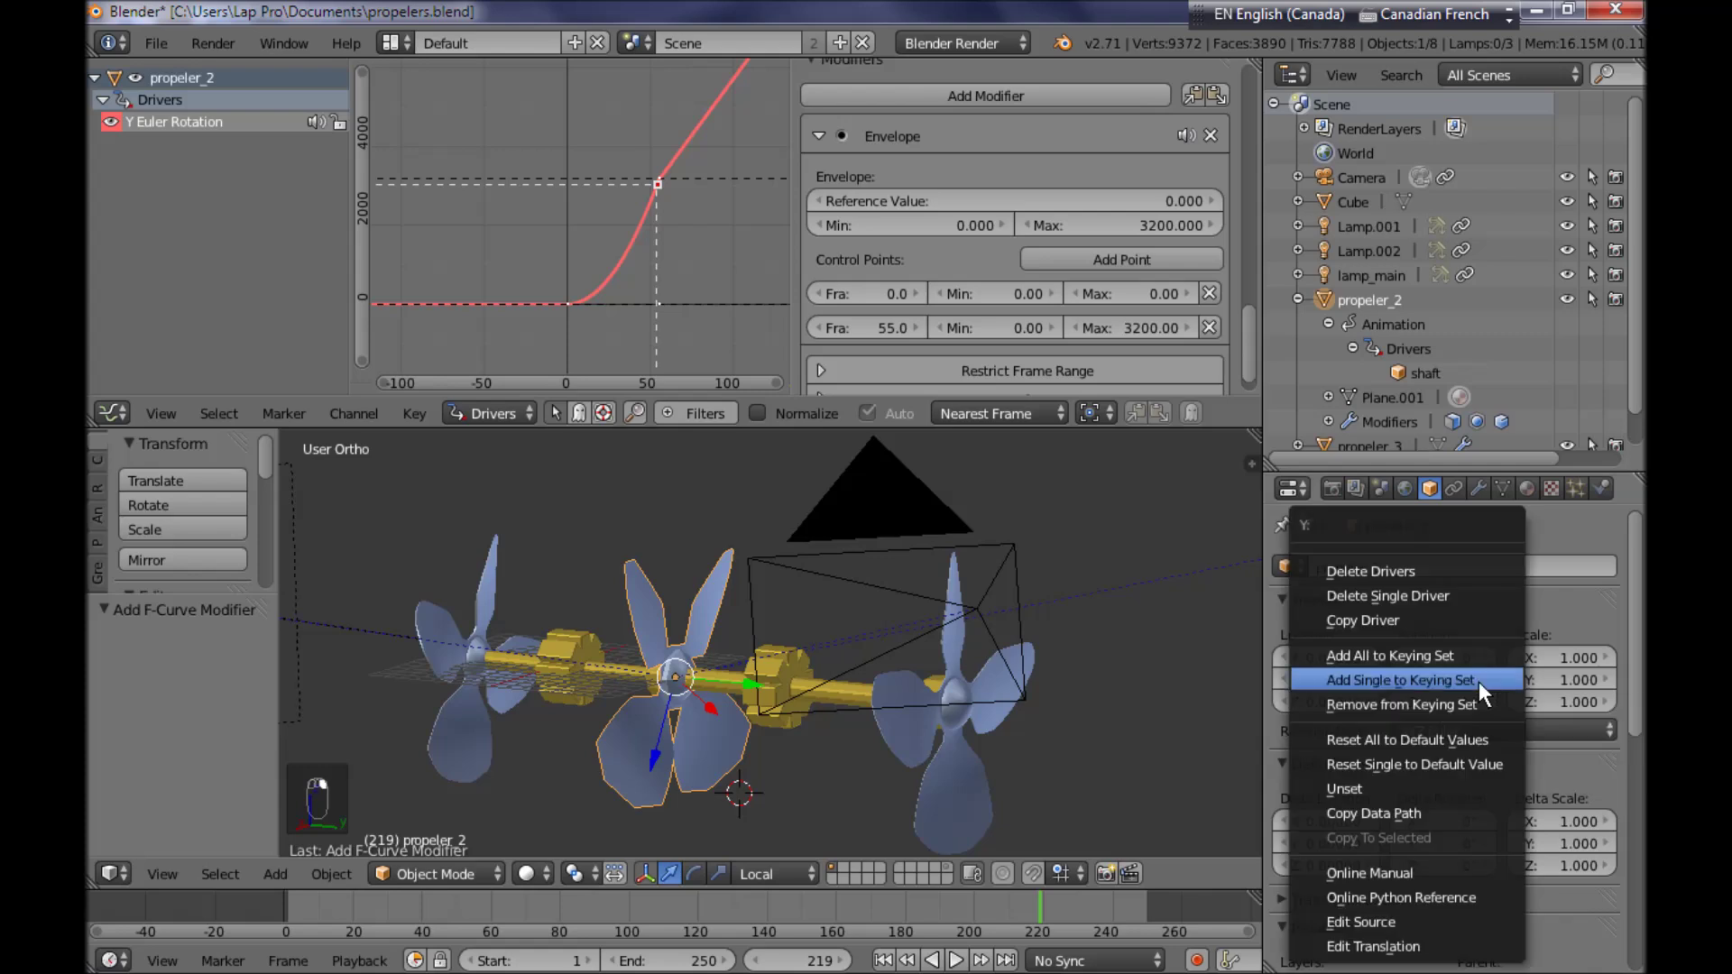
{"action": "left_click", "coordinate": [1482, 625]}
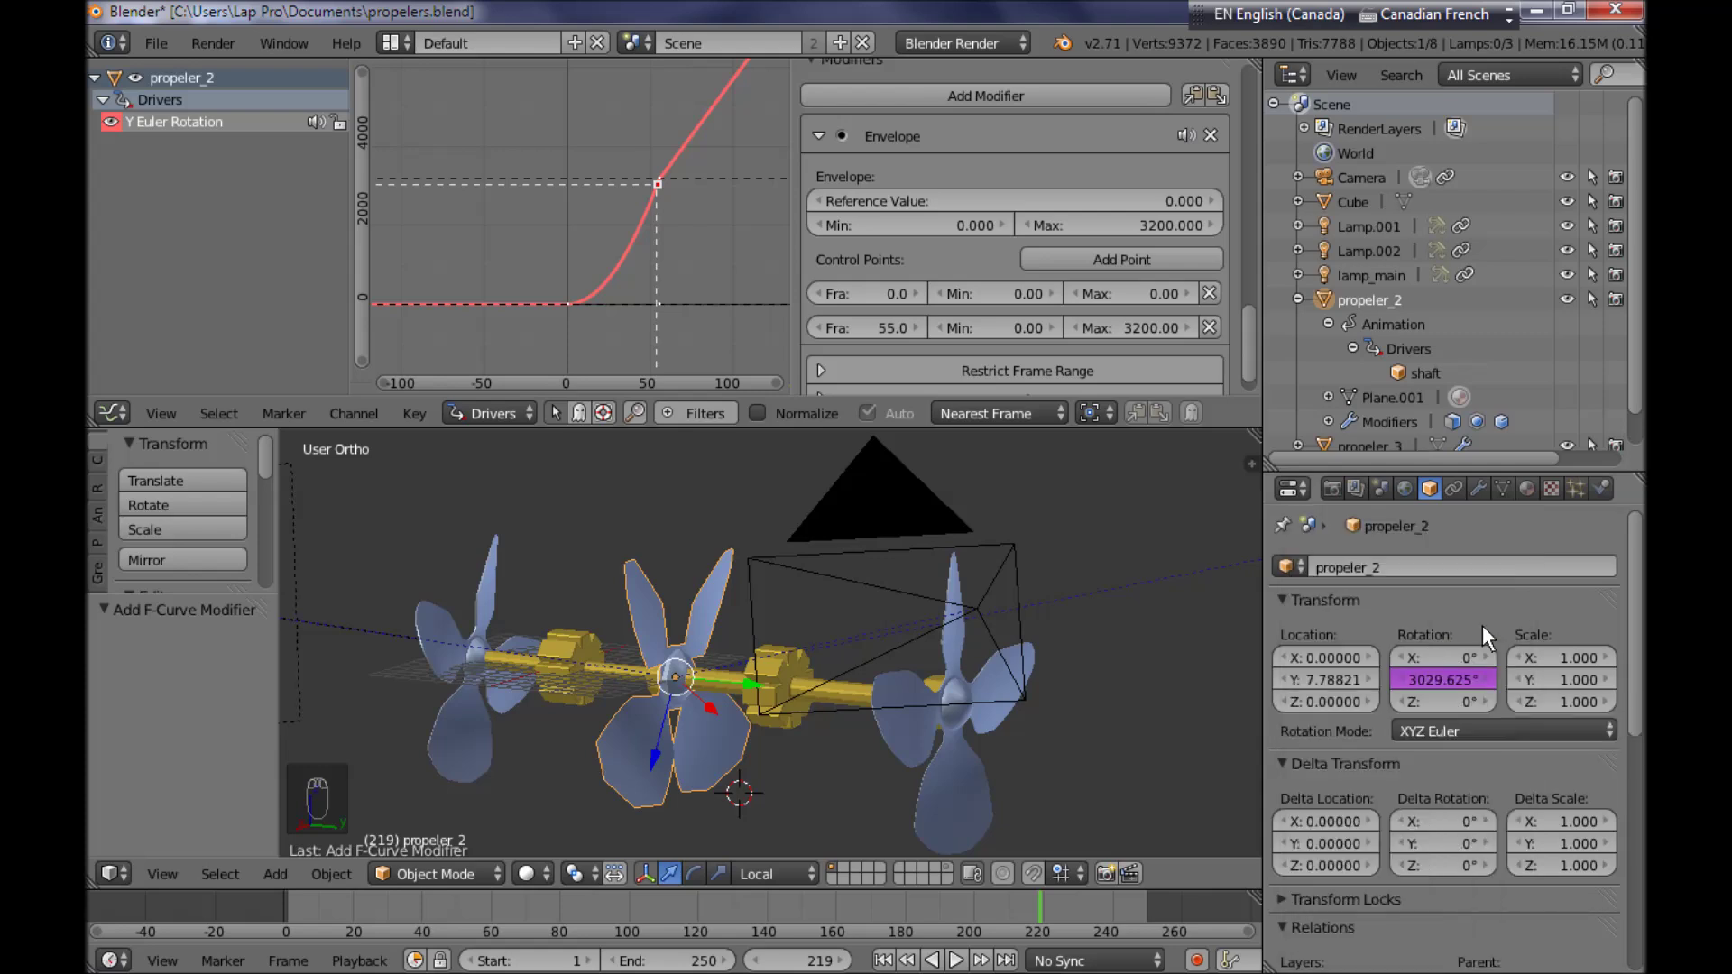
{"action": "right_click", "coordinate": [934, 776]}
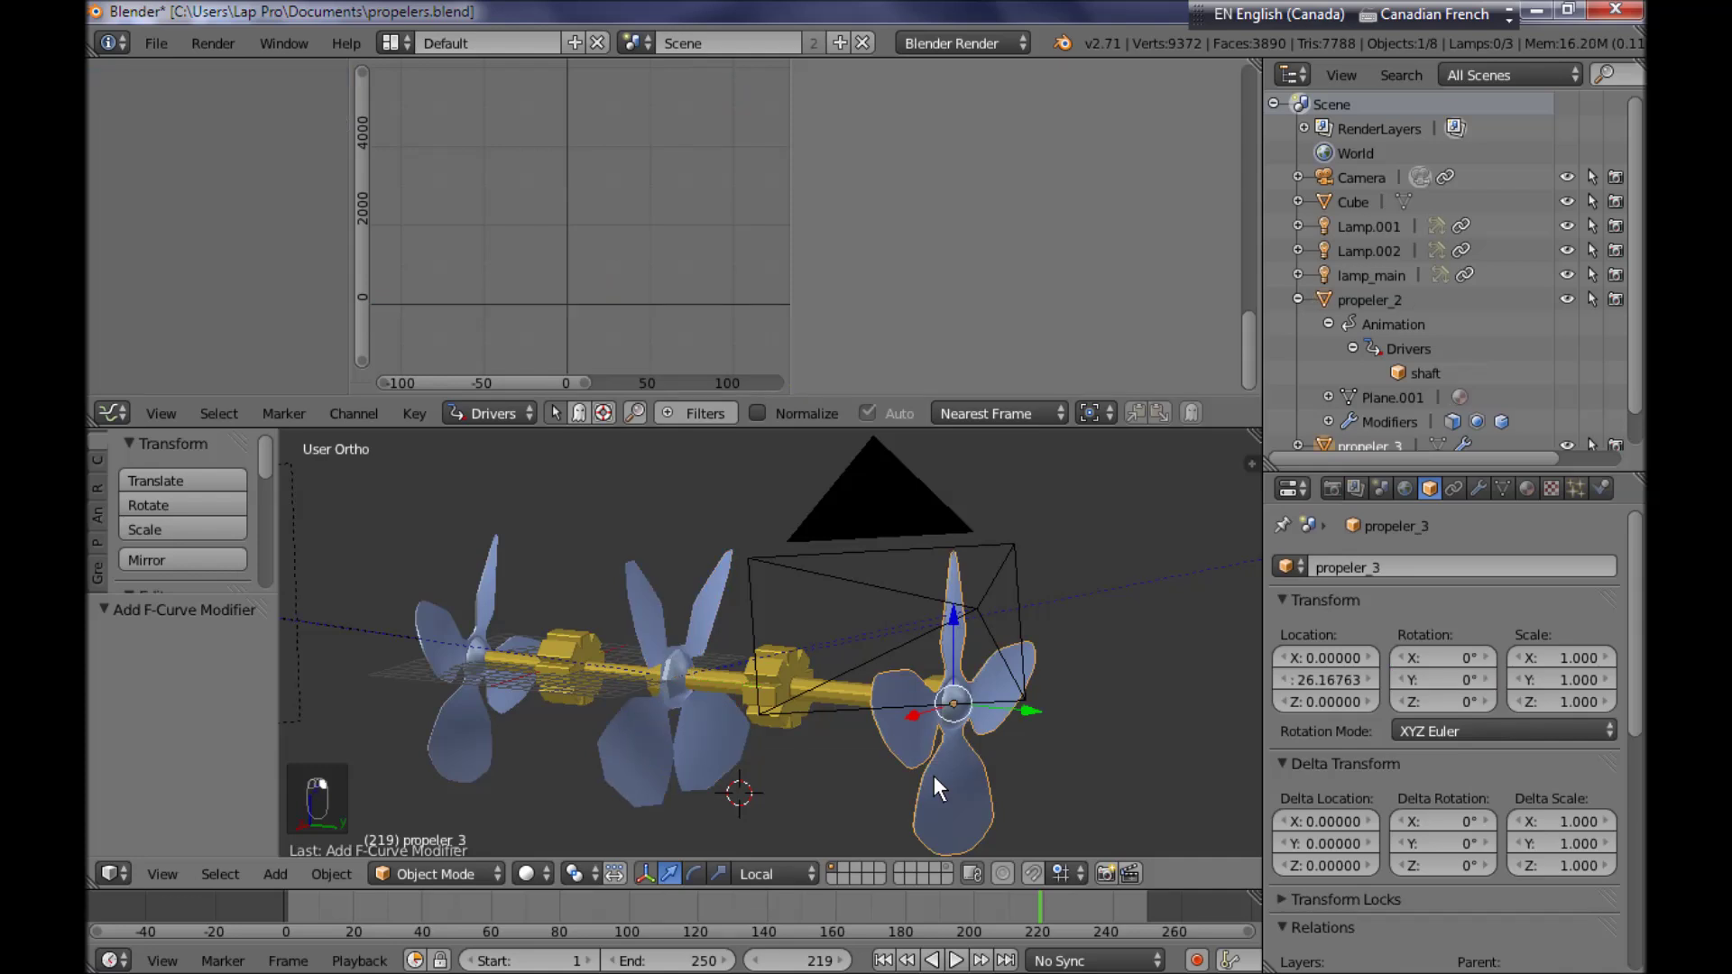
{"action": "right_click", "coordinate": [1439, 678]}
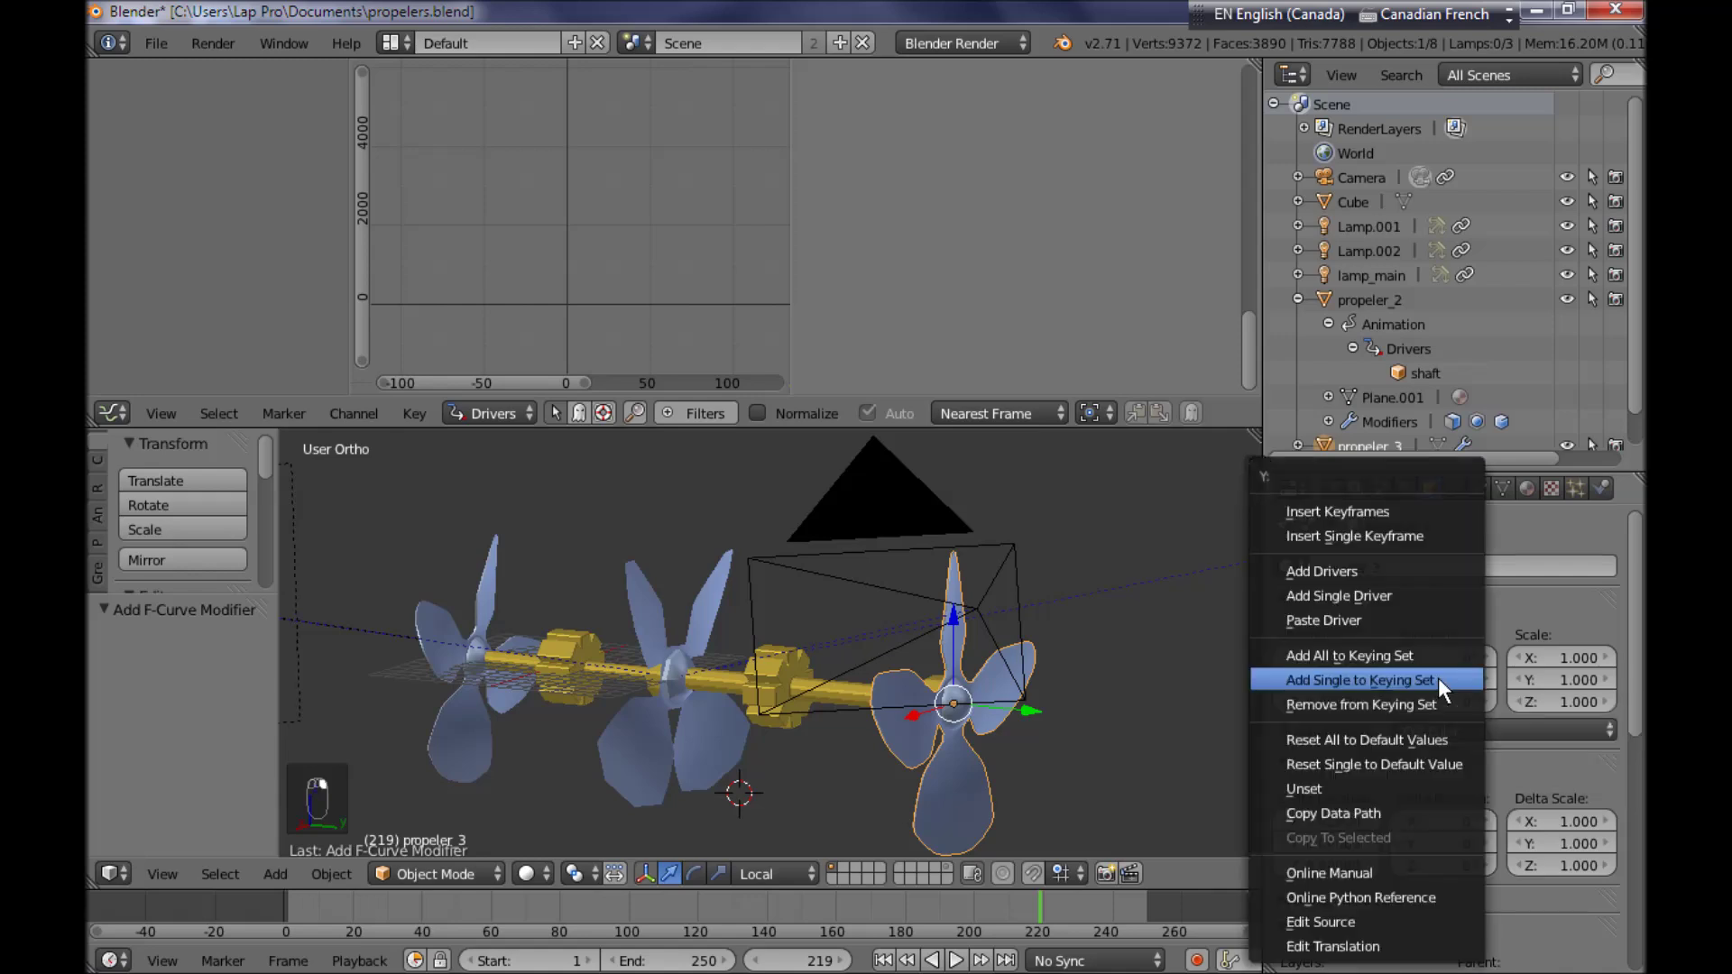
{"action": "left_click", "coordinate": [1438, 621]}
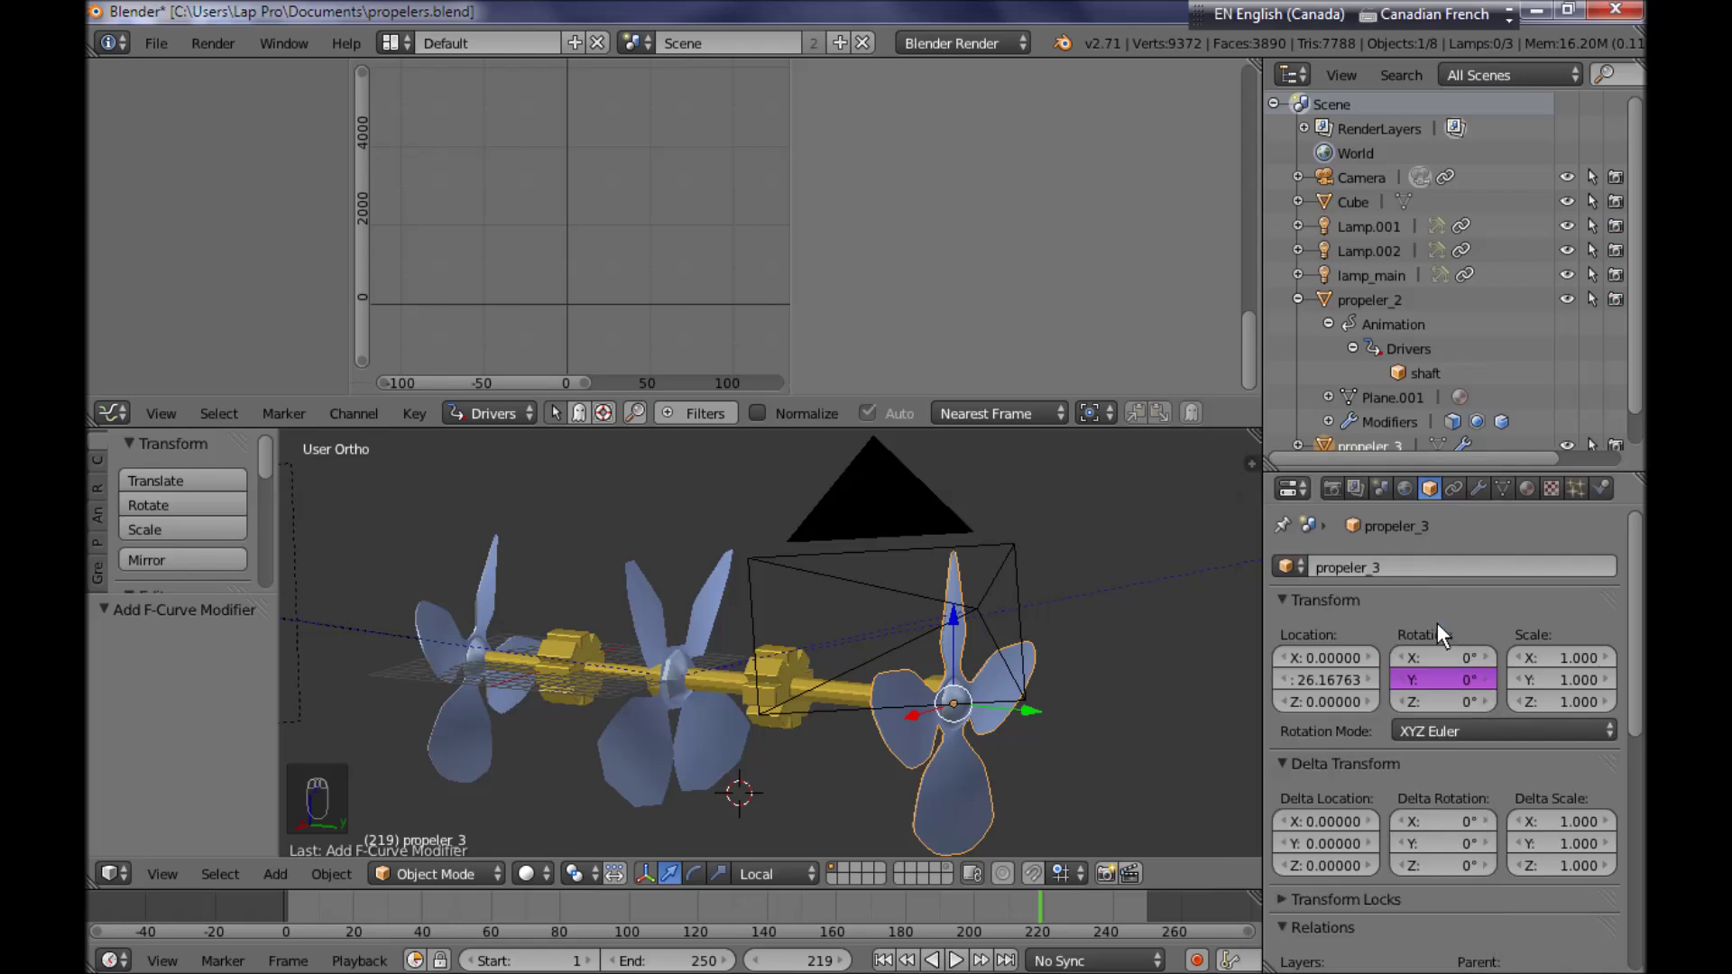
{"action": "key", "text": "alt+a"}
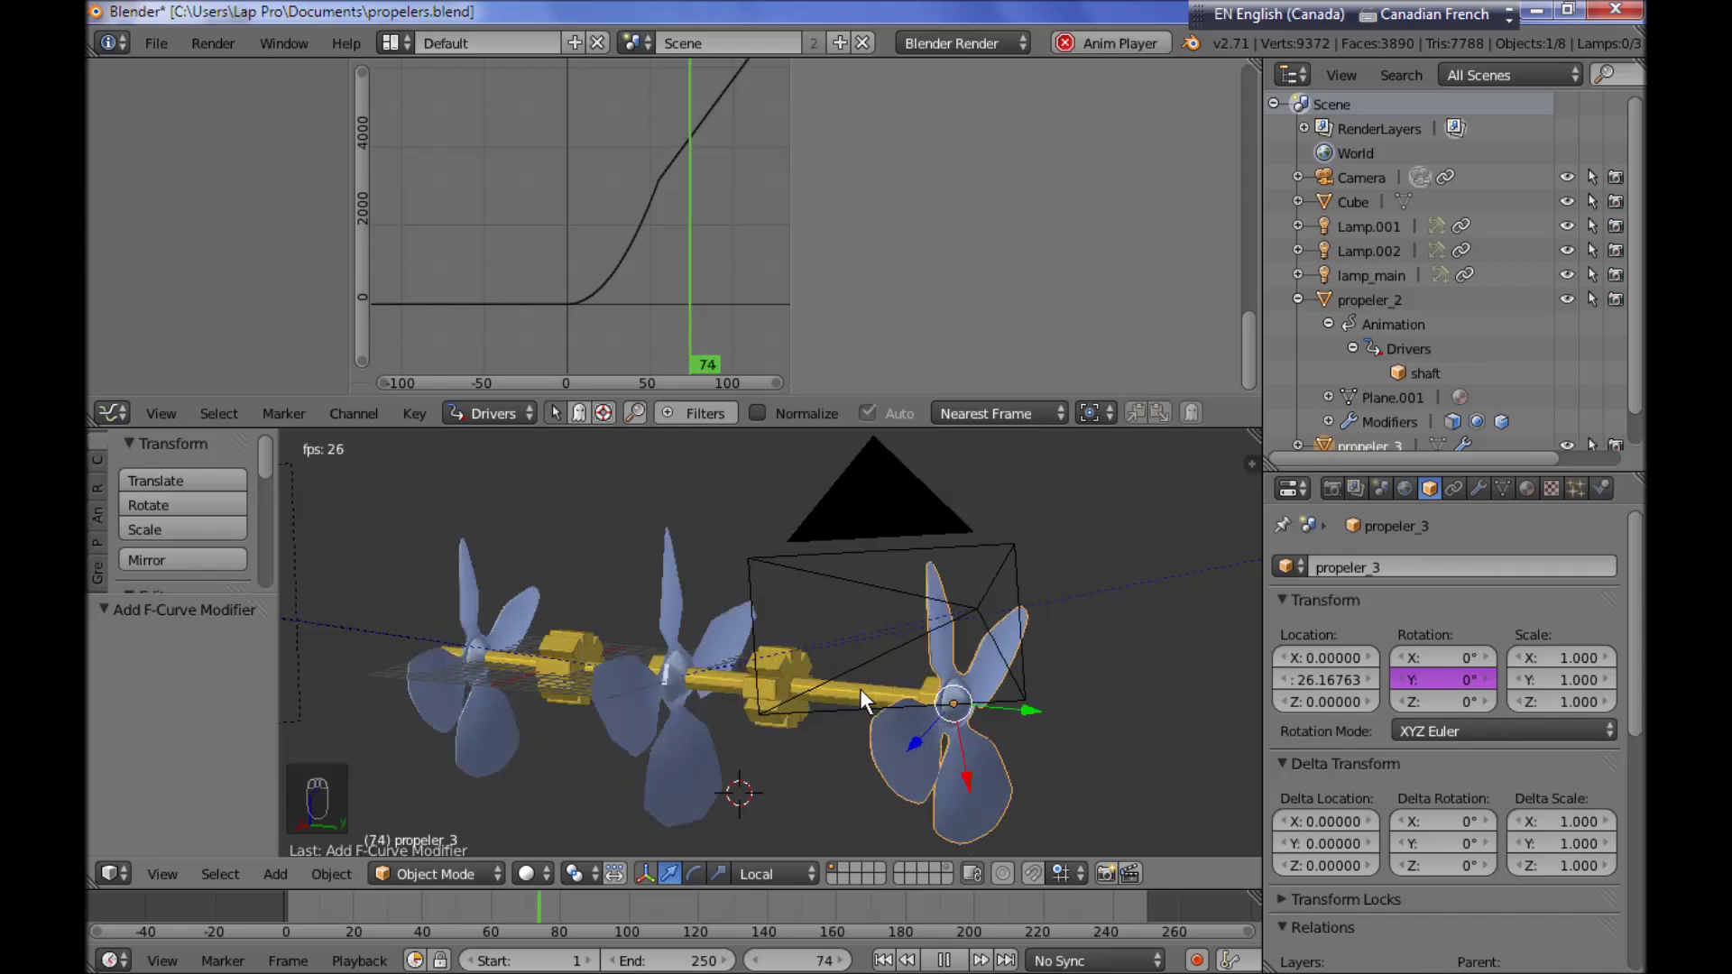
{"action": "key", "text": "alt+a"}
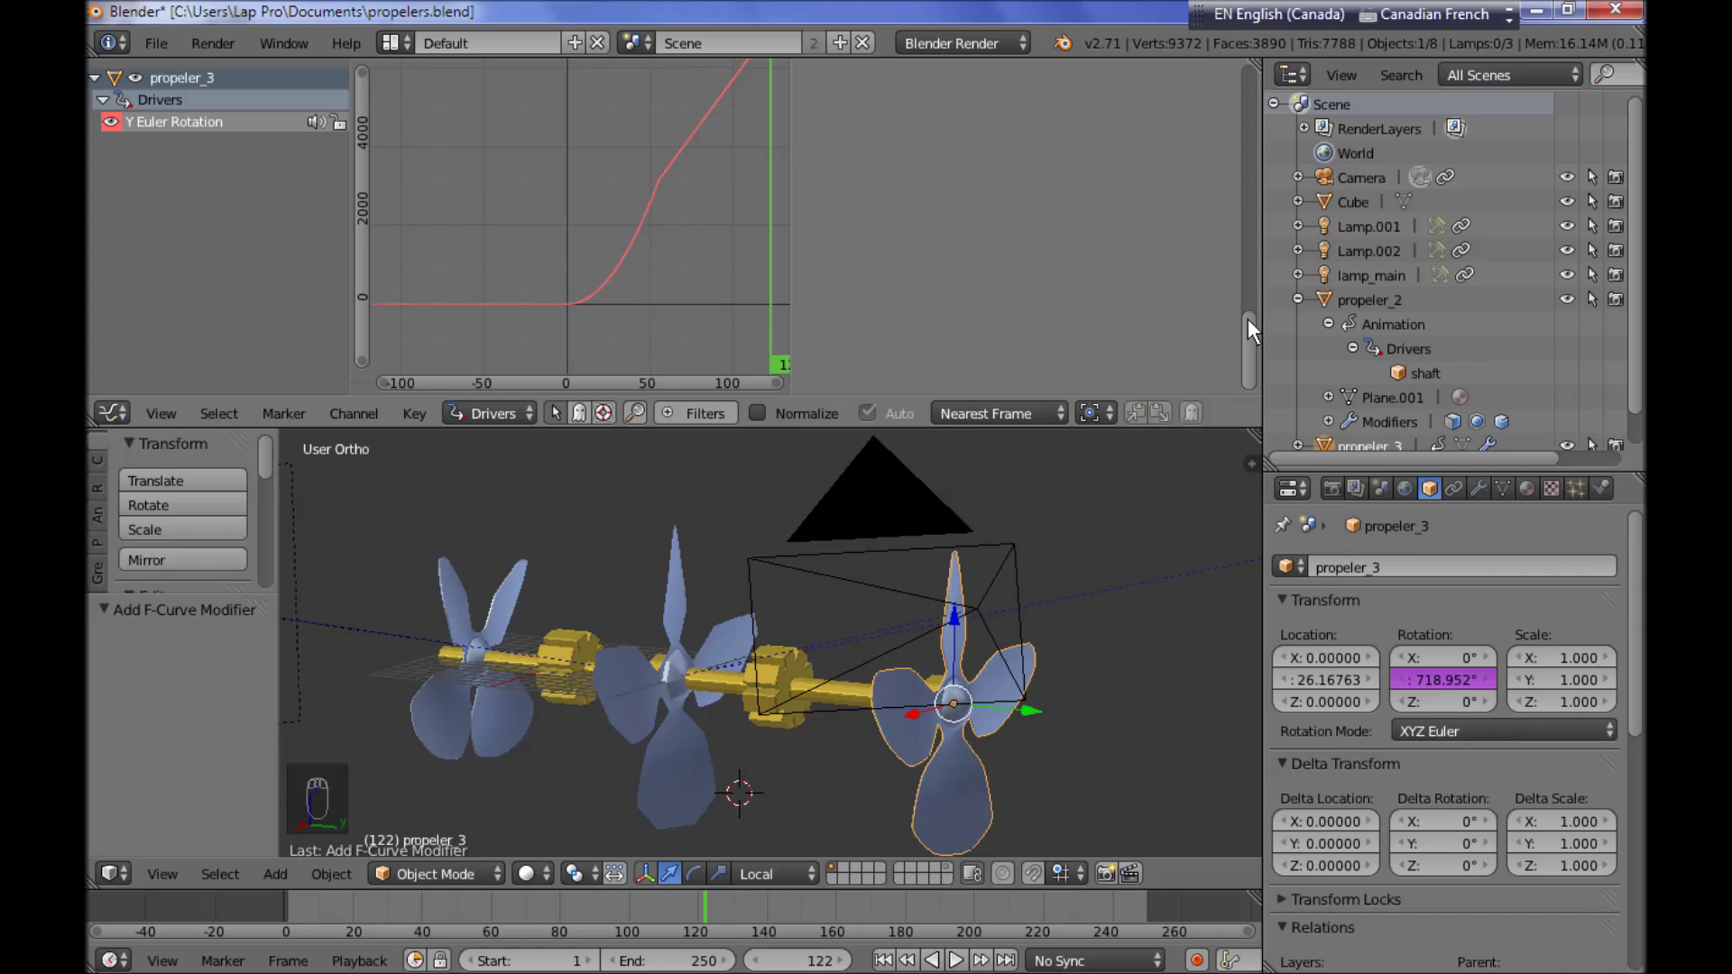
Select propeler_3's Y Euler Rotation driver curve and set the frame of its Envelope modifier's second control point to 25
{"action": "scroll", "coordinate": [1250, 153], "scroll_direction": "up", "scroll_amount": 5}
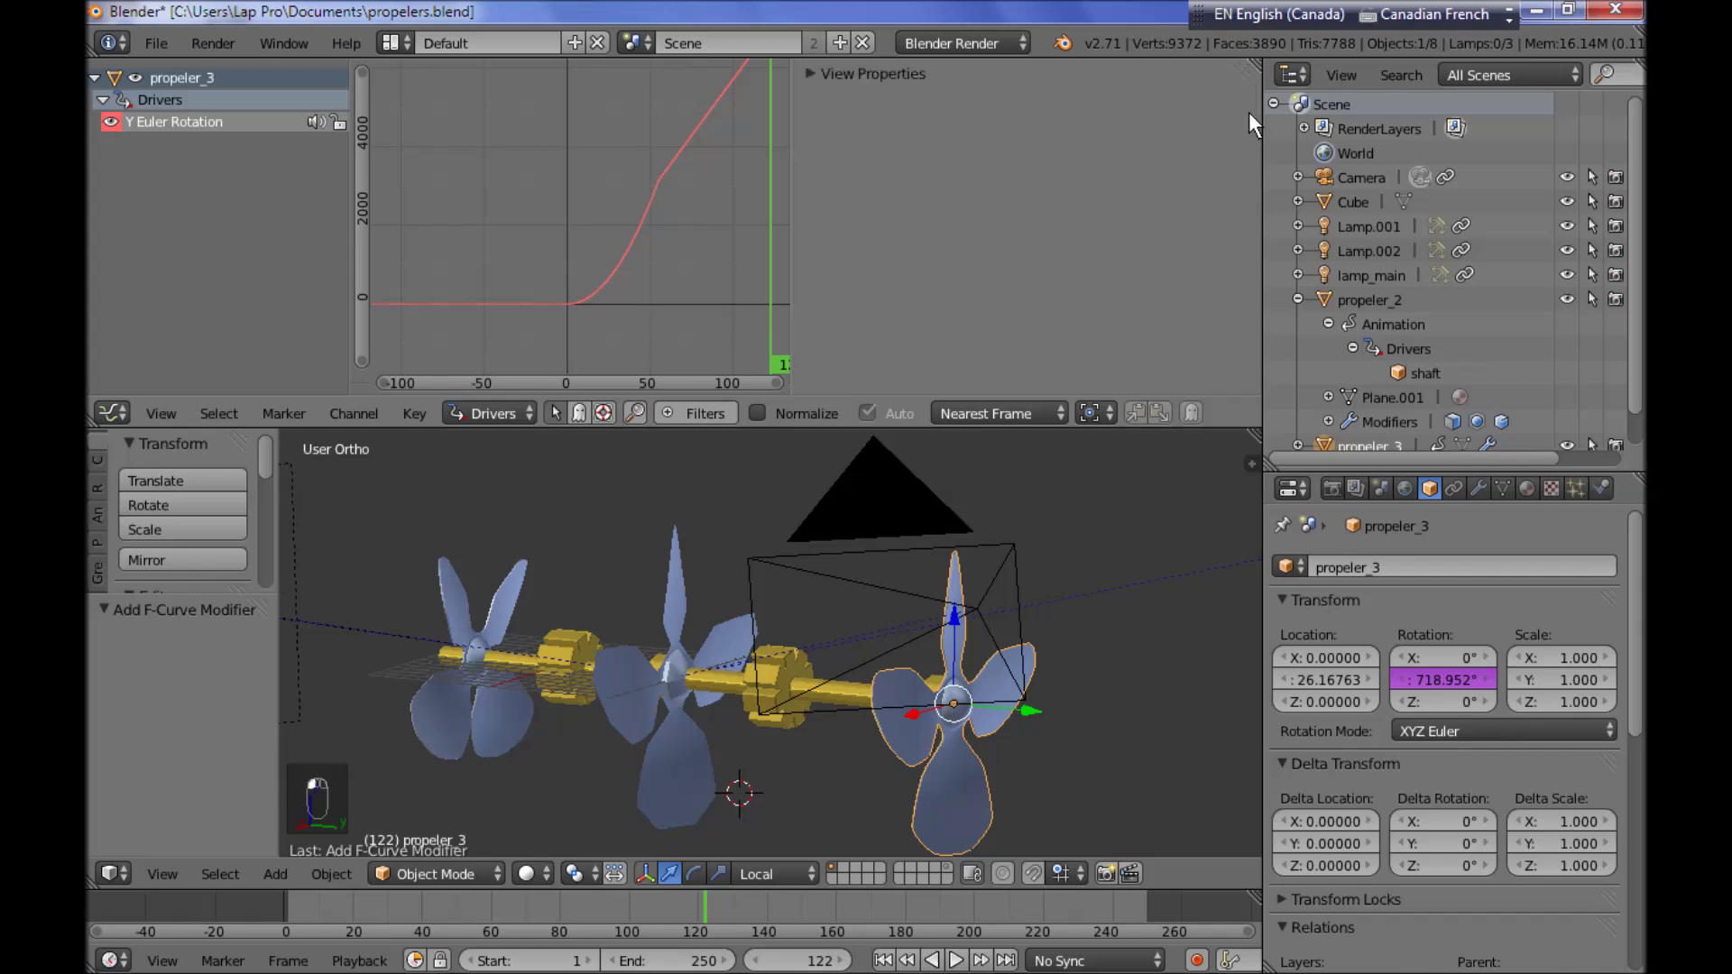
{"action": "left_click", "coordinate": [811, 73]}
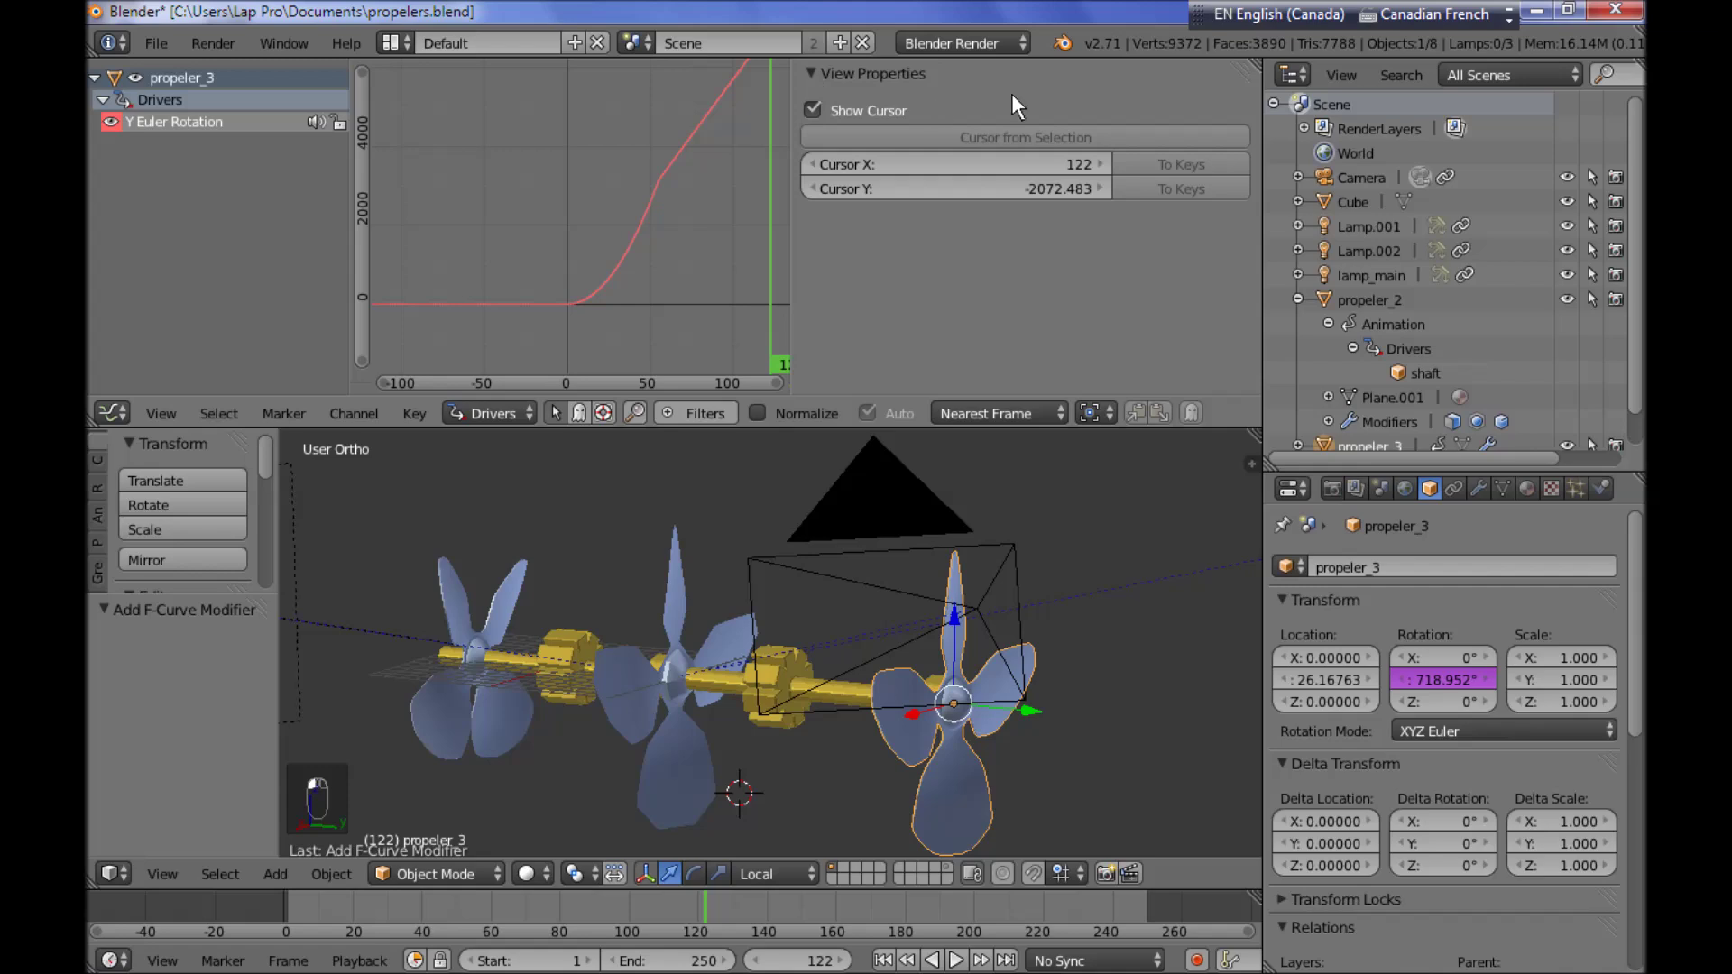
{"action": "left_click", "coordinate": [239, 124]}
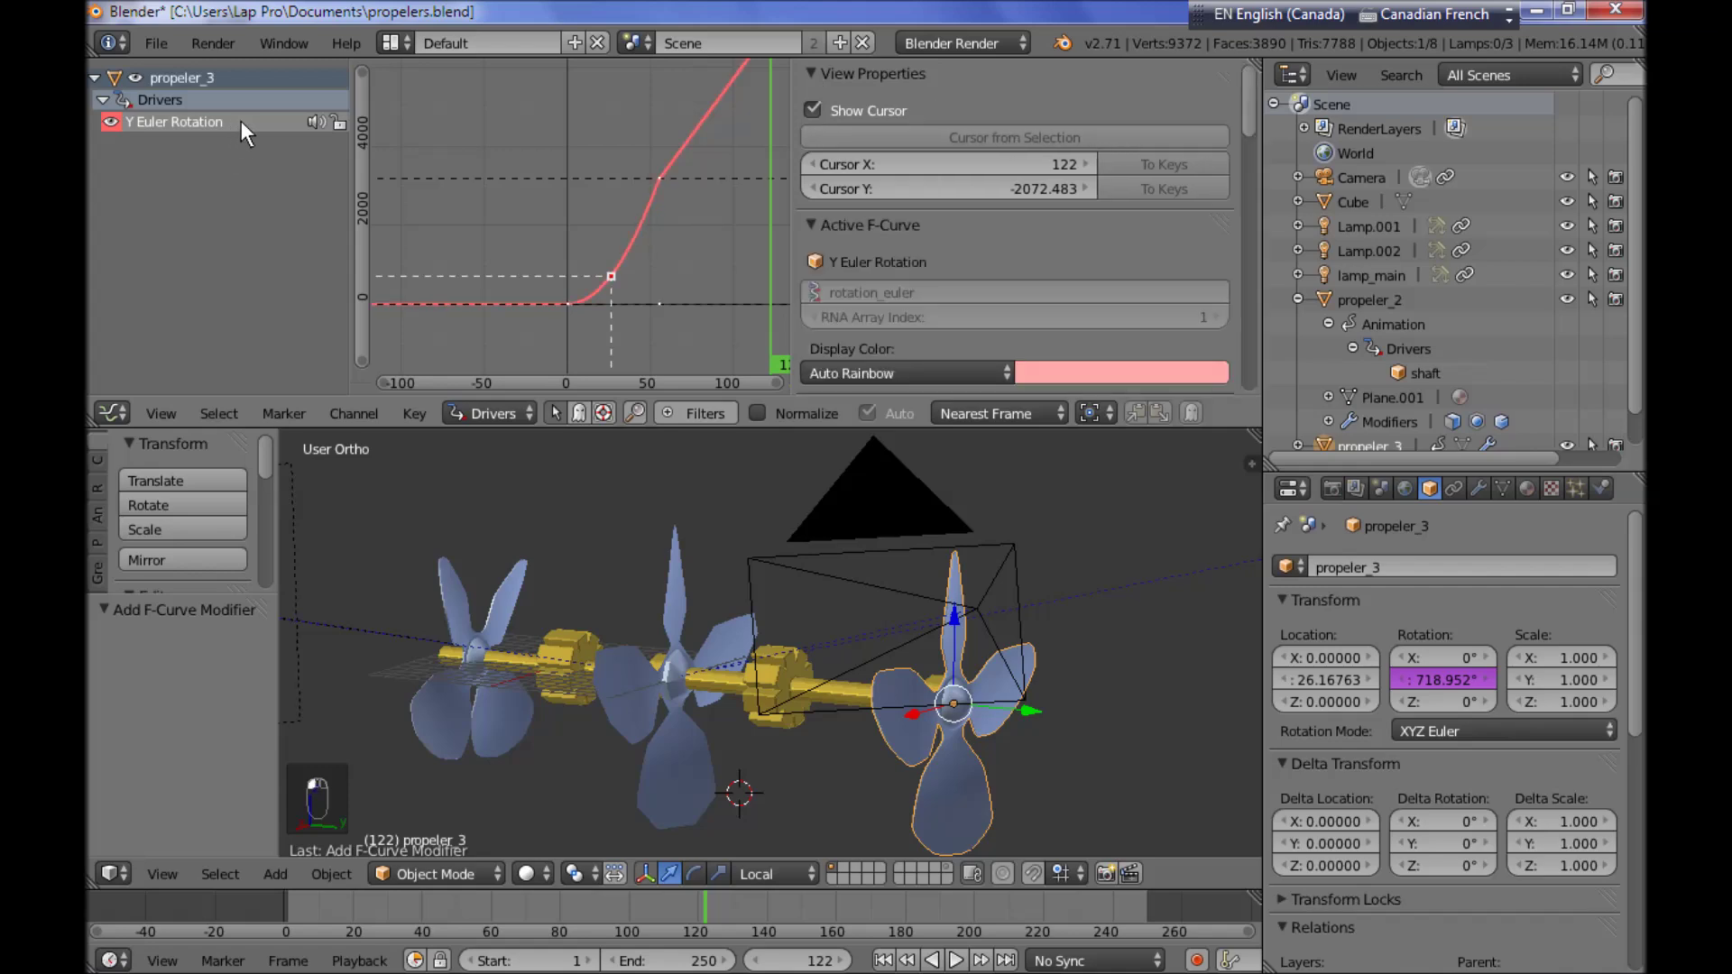
{"action": "scroll", "coordinate": [1091, 245], "scroll_direction": "down", "scroll_amount": 12}
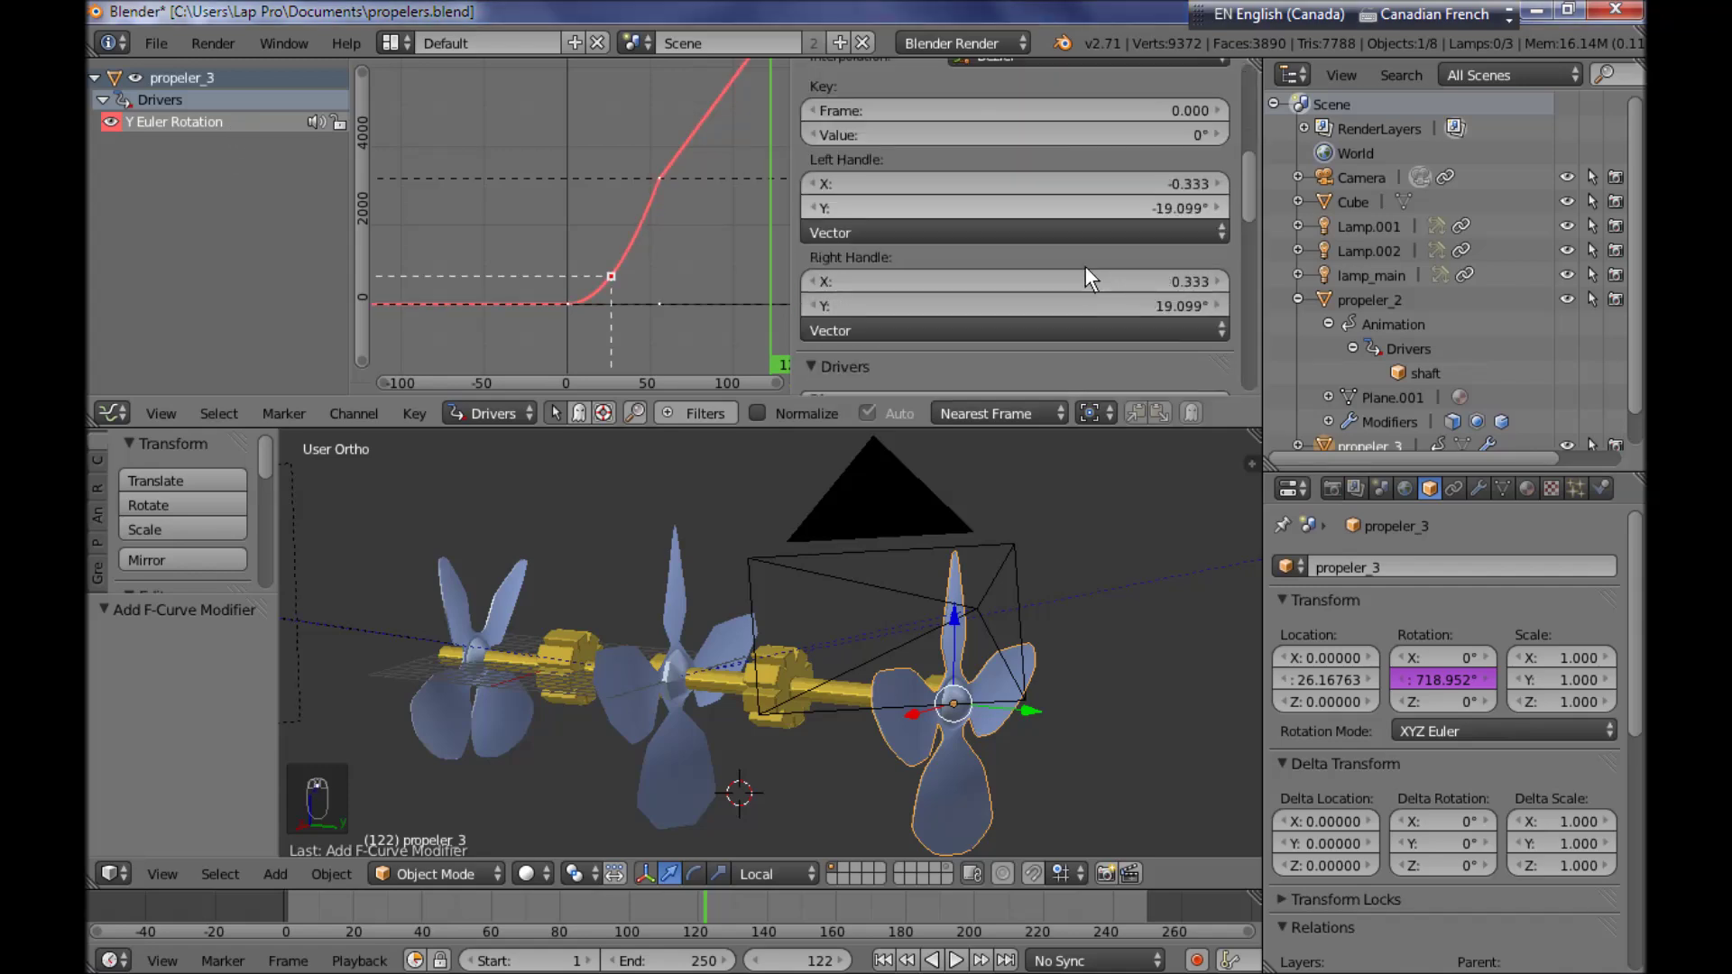
{"action": "scroll", "coordinate": [1084, 268], "scroll_direction": "down", "scroll_amount": 10}
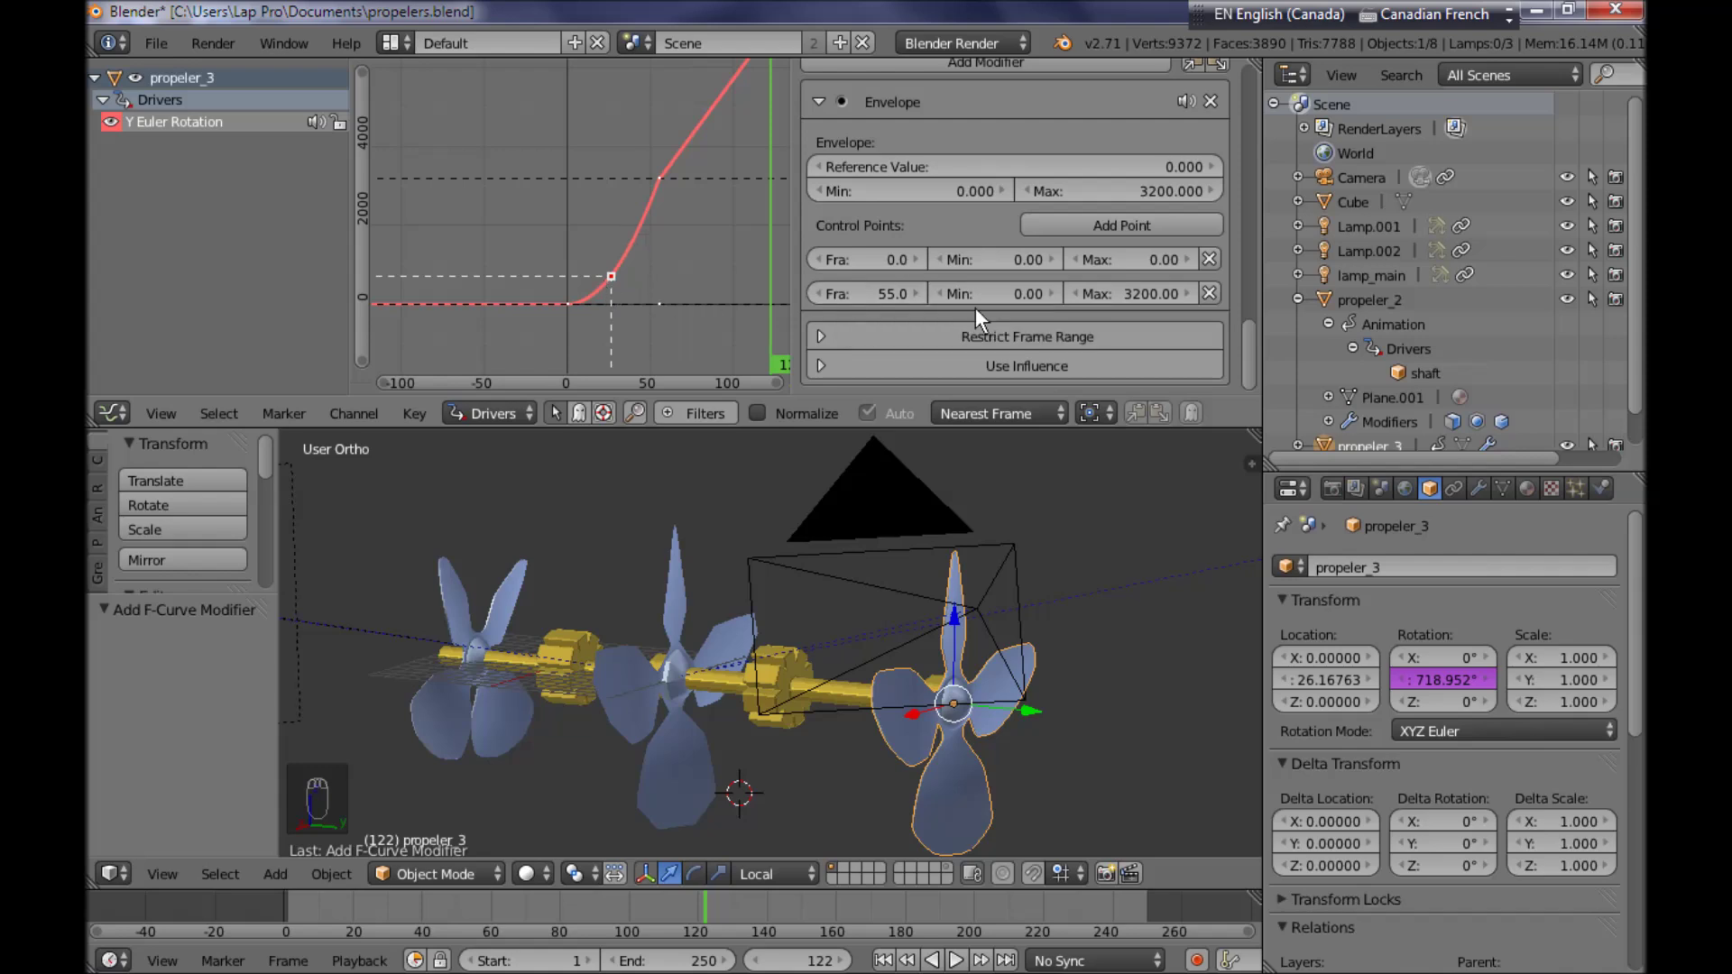
{"action": "left_click", "coordinate": [886, 295]}
{"action": "type", "text": "25"}
{"action": "key", "text": "Return"}
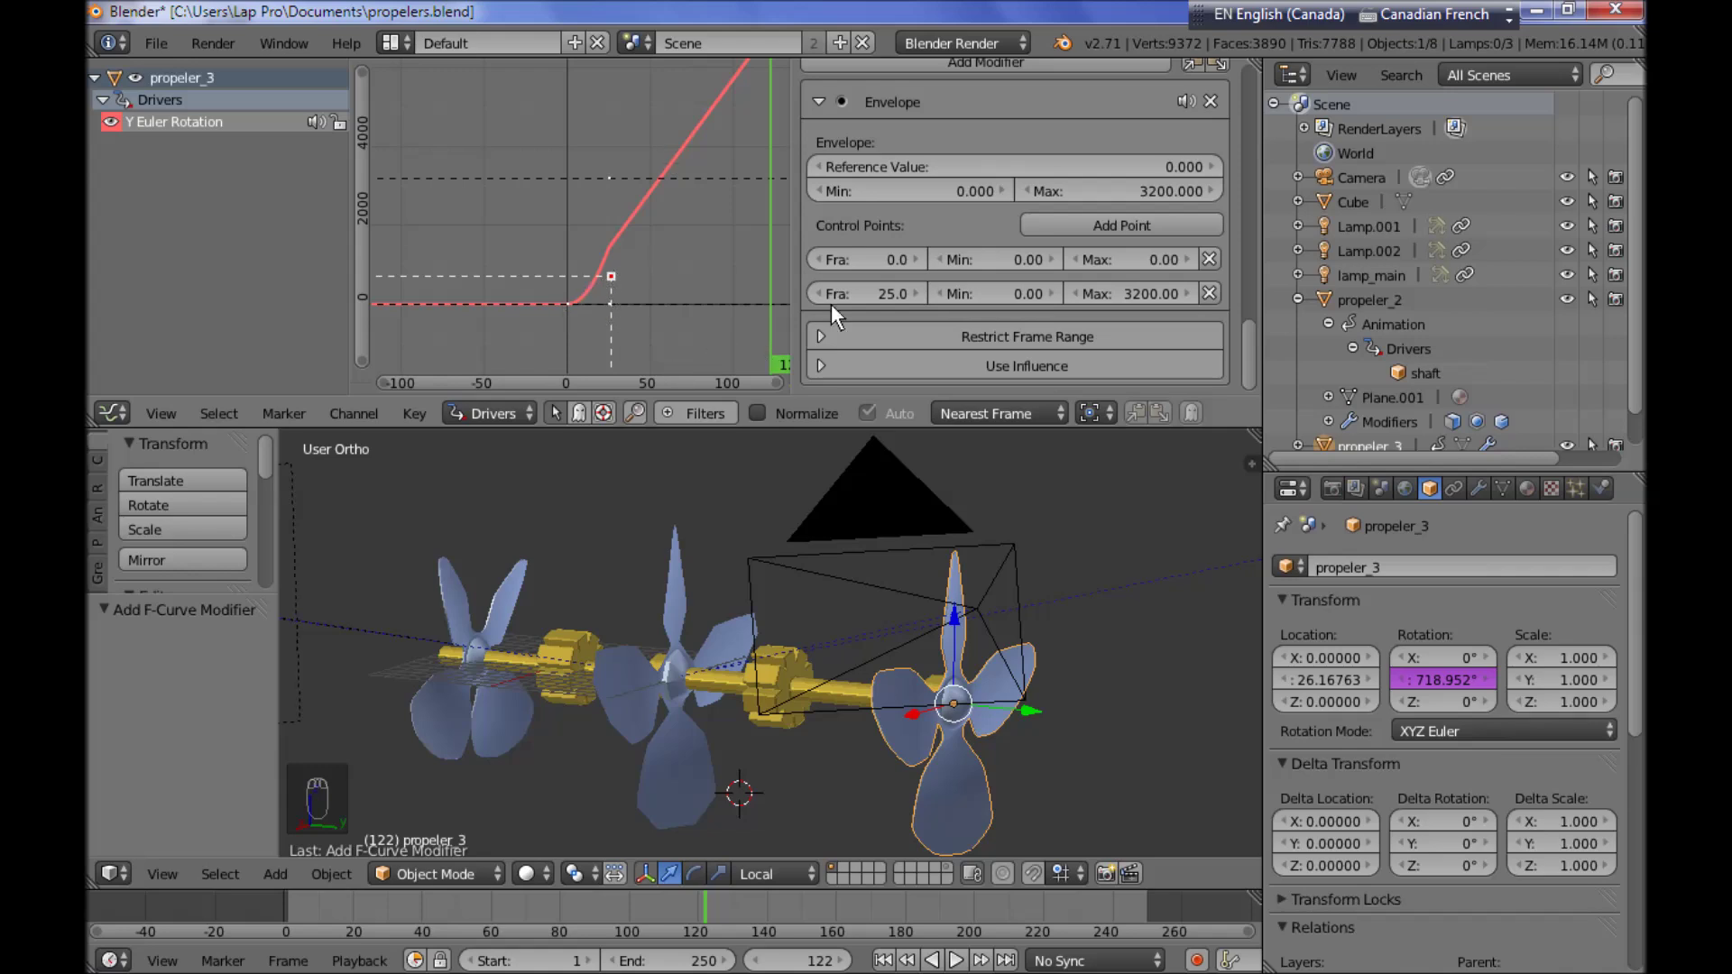
Set the maximum of the frame 25 control point to 500 and fine-tune it to 507
{"action": "left_click_drag", "start_coordinate": [1149, 292], "coordinate": [1129, 291]}
{"action": "left_click", "coordinate": [1149, 295]}
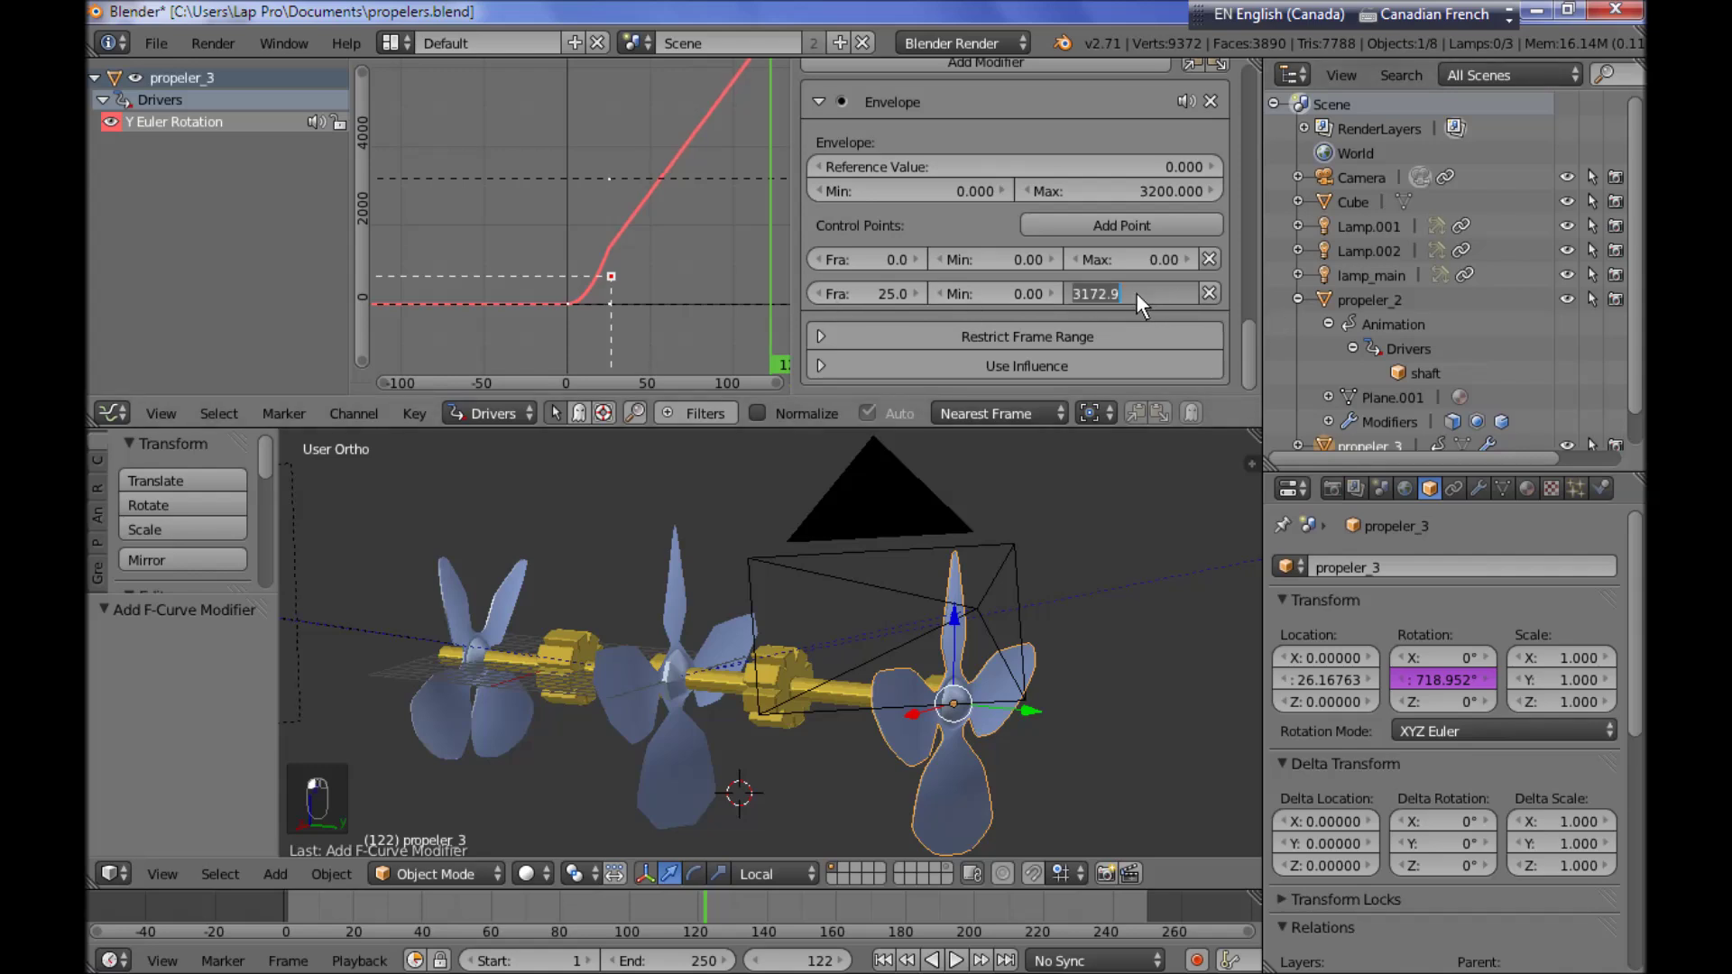
{"action": "type", "text": "500"}
{"action": "key", "text": "Return"}
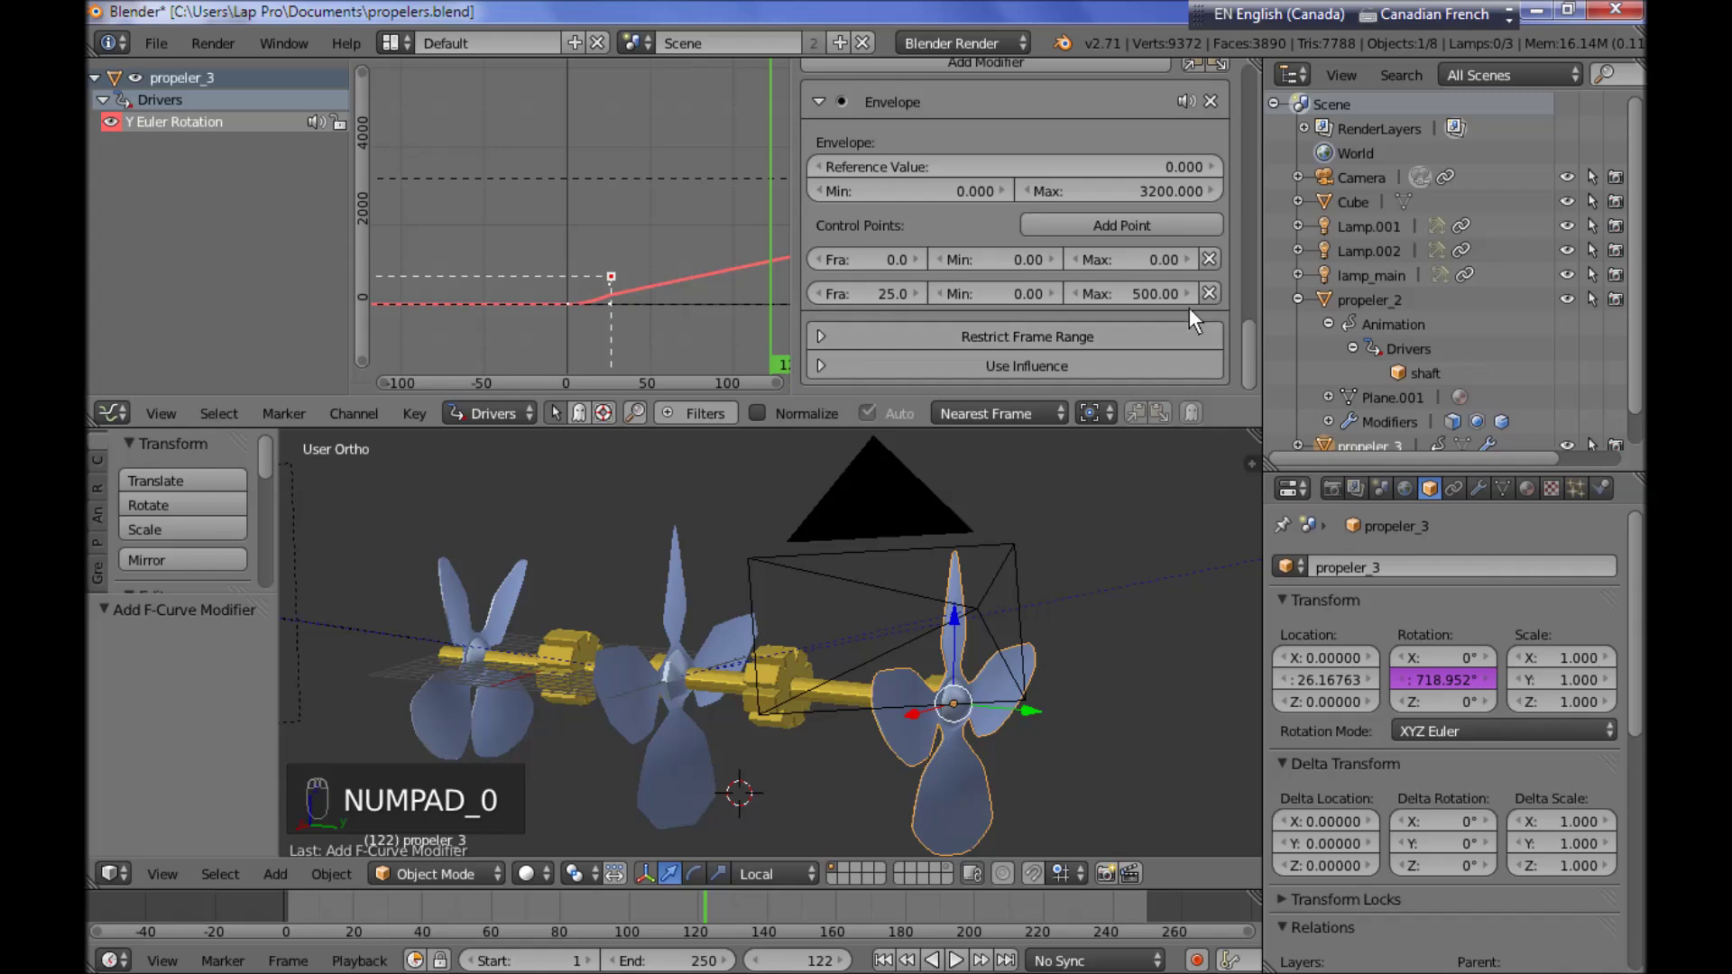
{"action": "left_click_drag", "start_coordinate": [1100, 292], "coordinate": [814, 267]}
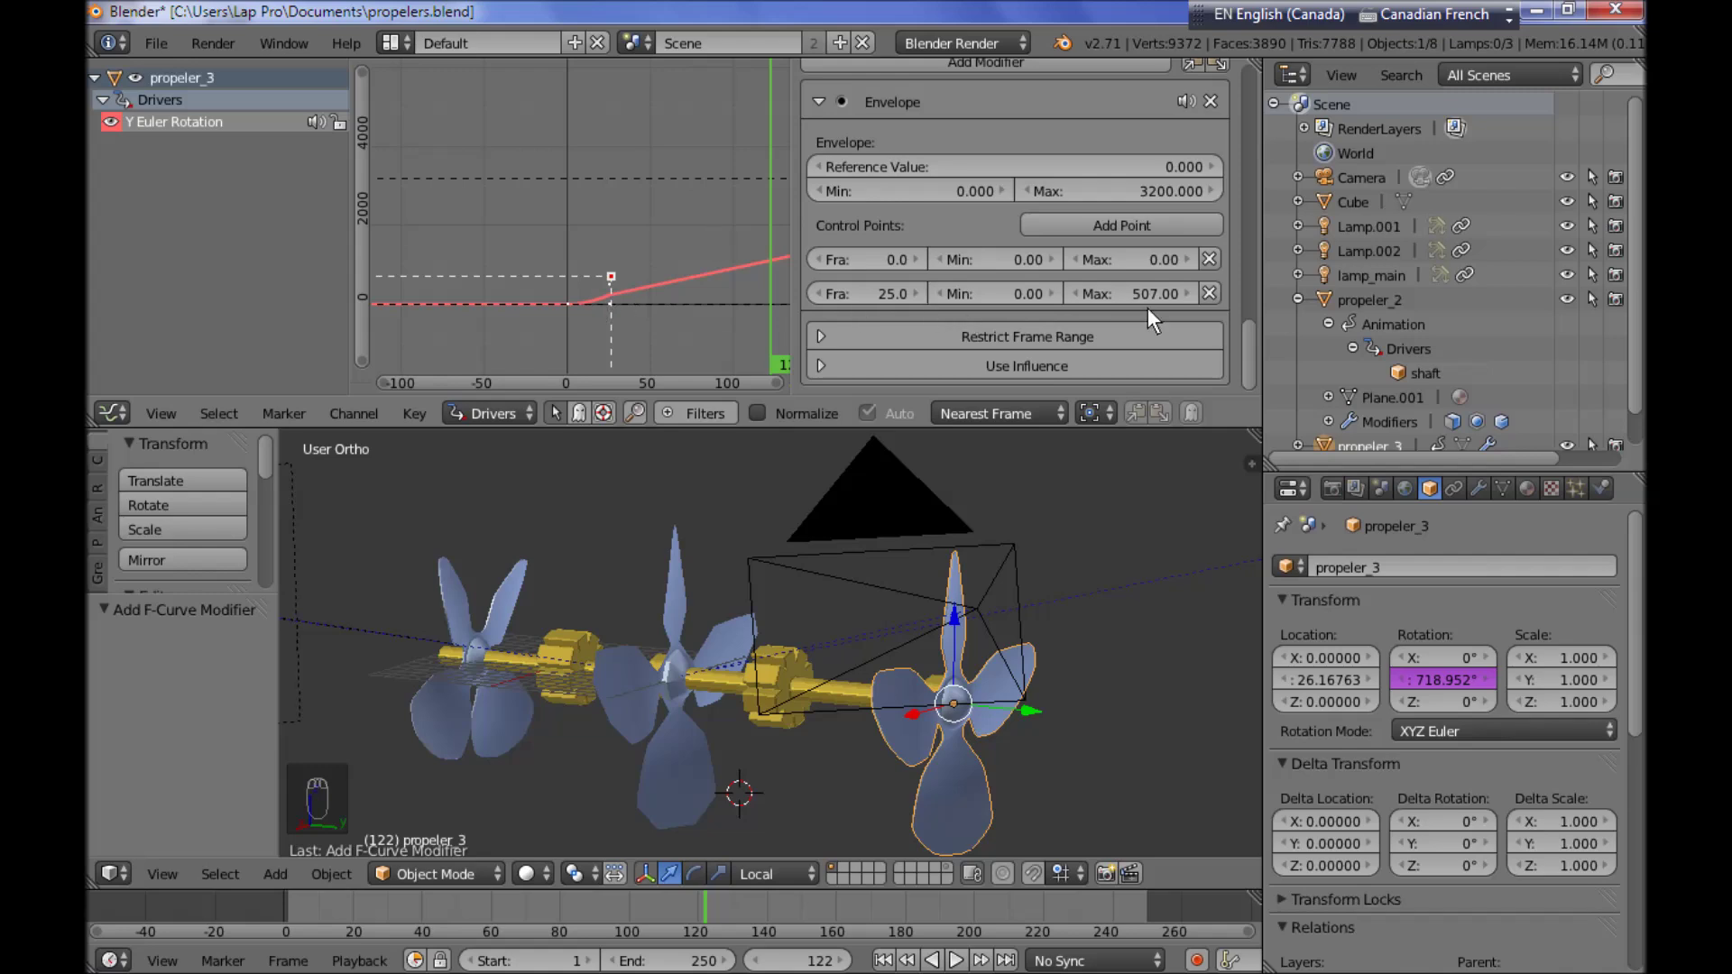
Add a third control point to propeler_3's Envelope modifier and set its frame to 55
{"action": "left_click", "coordinate": [1208, 220]}
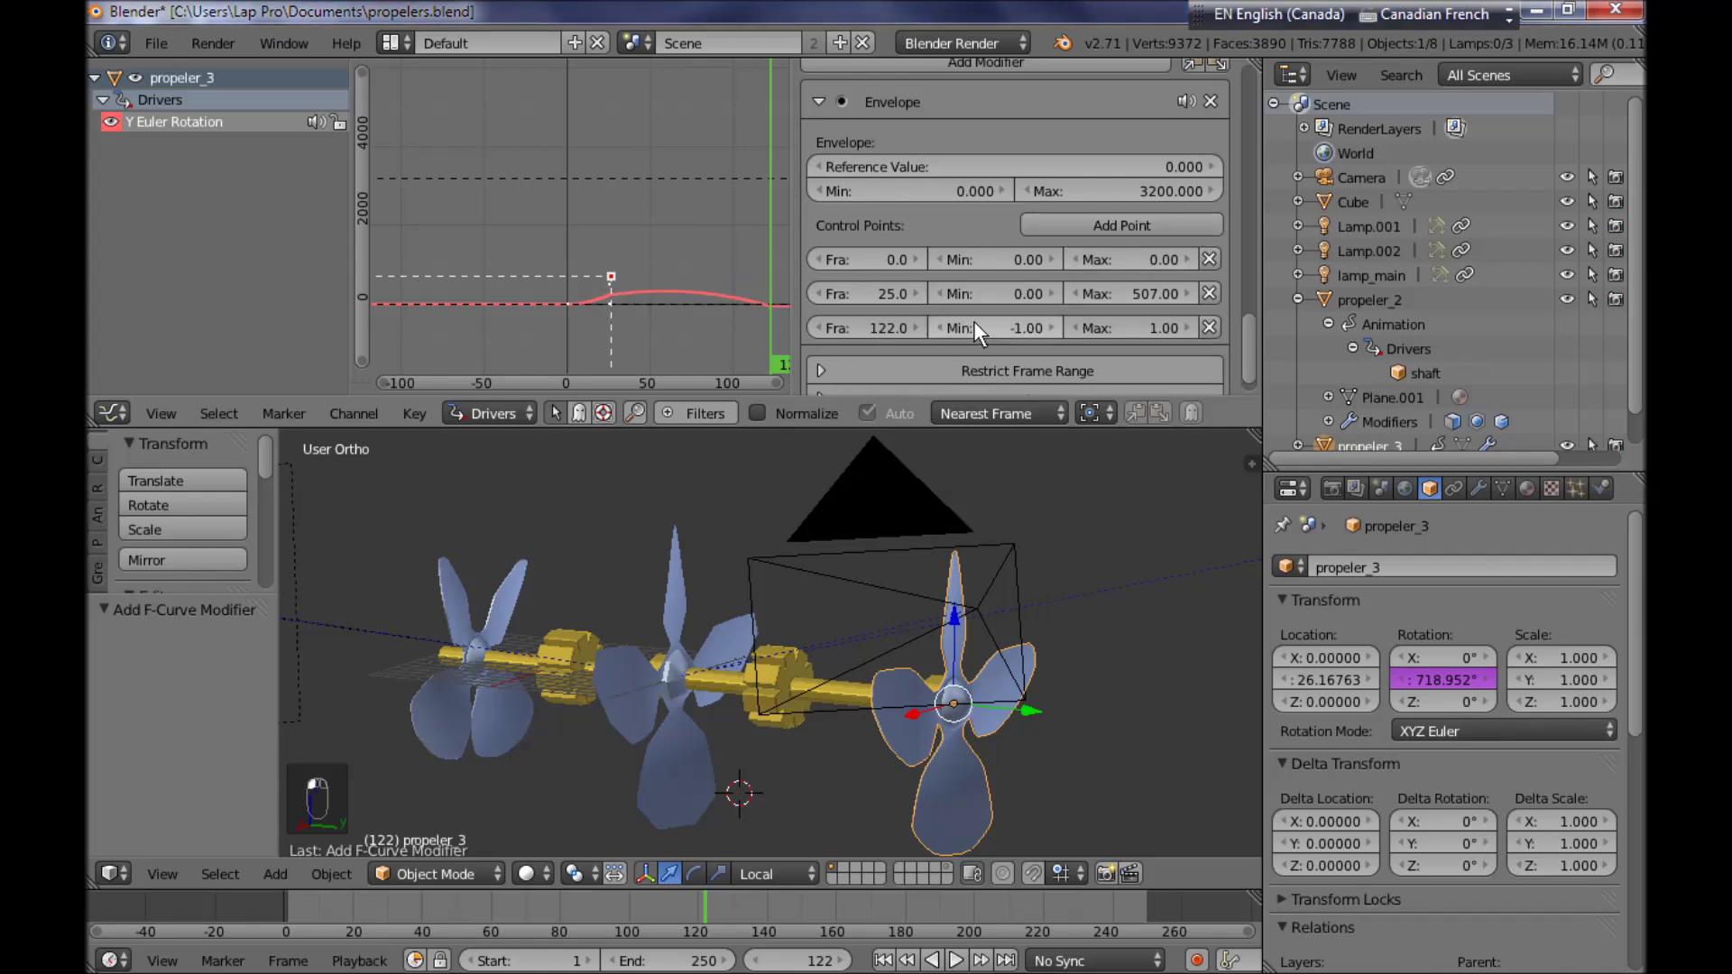
{"action": "left_click", "coordinate": [887, 333]}
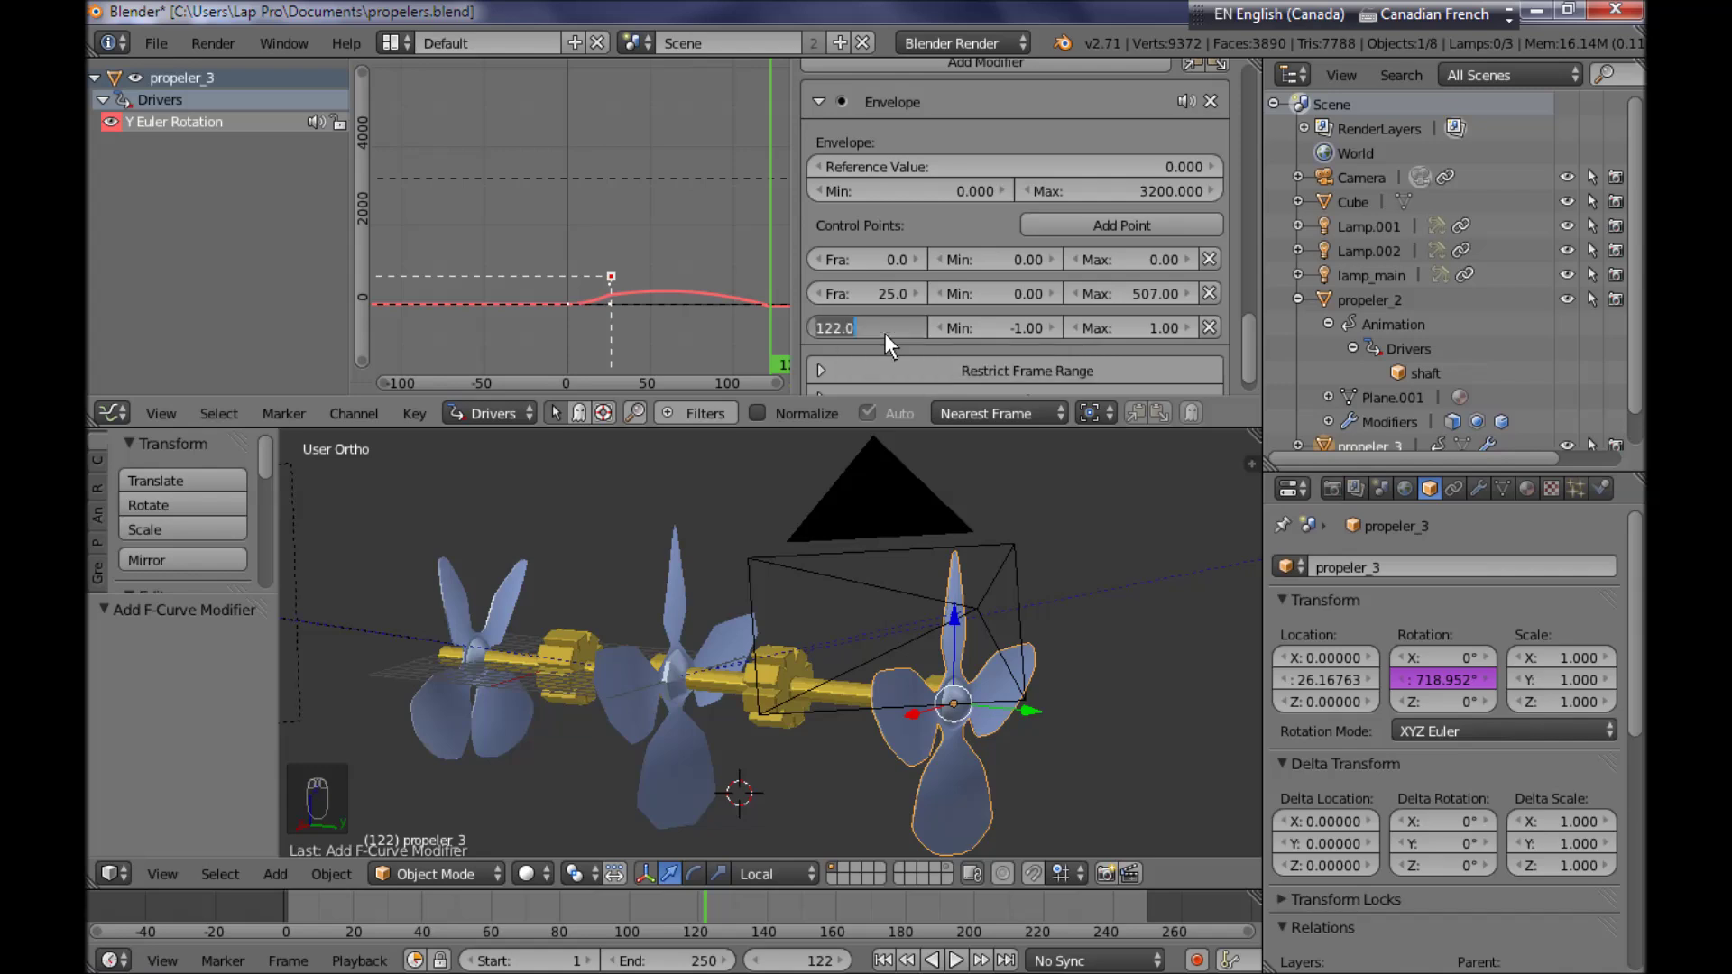
{"action": "type", "text": "55"}
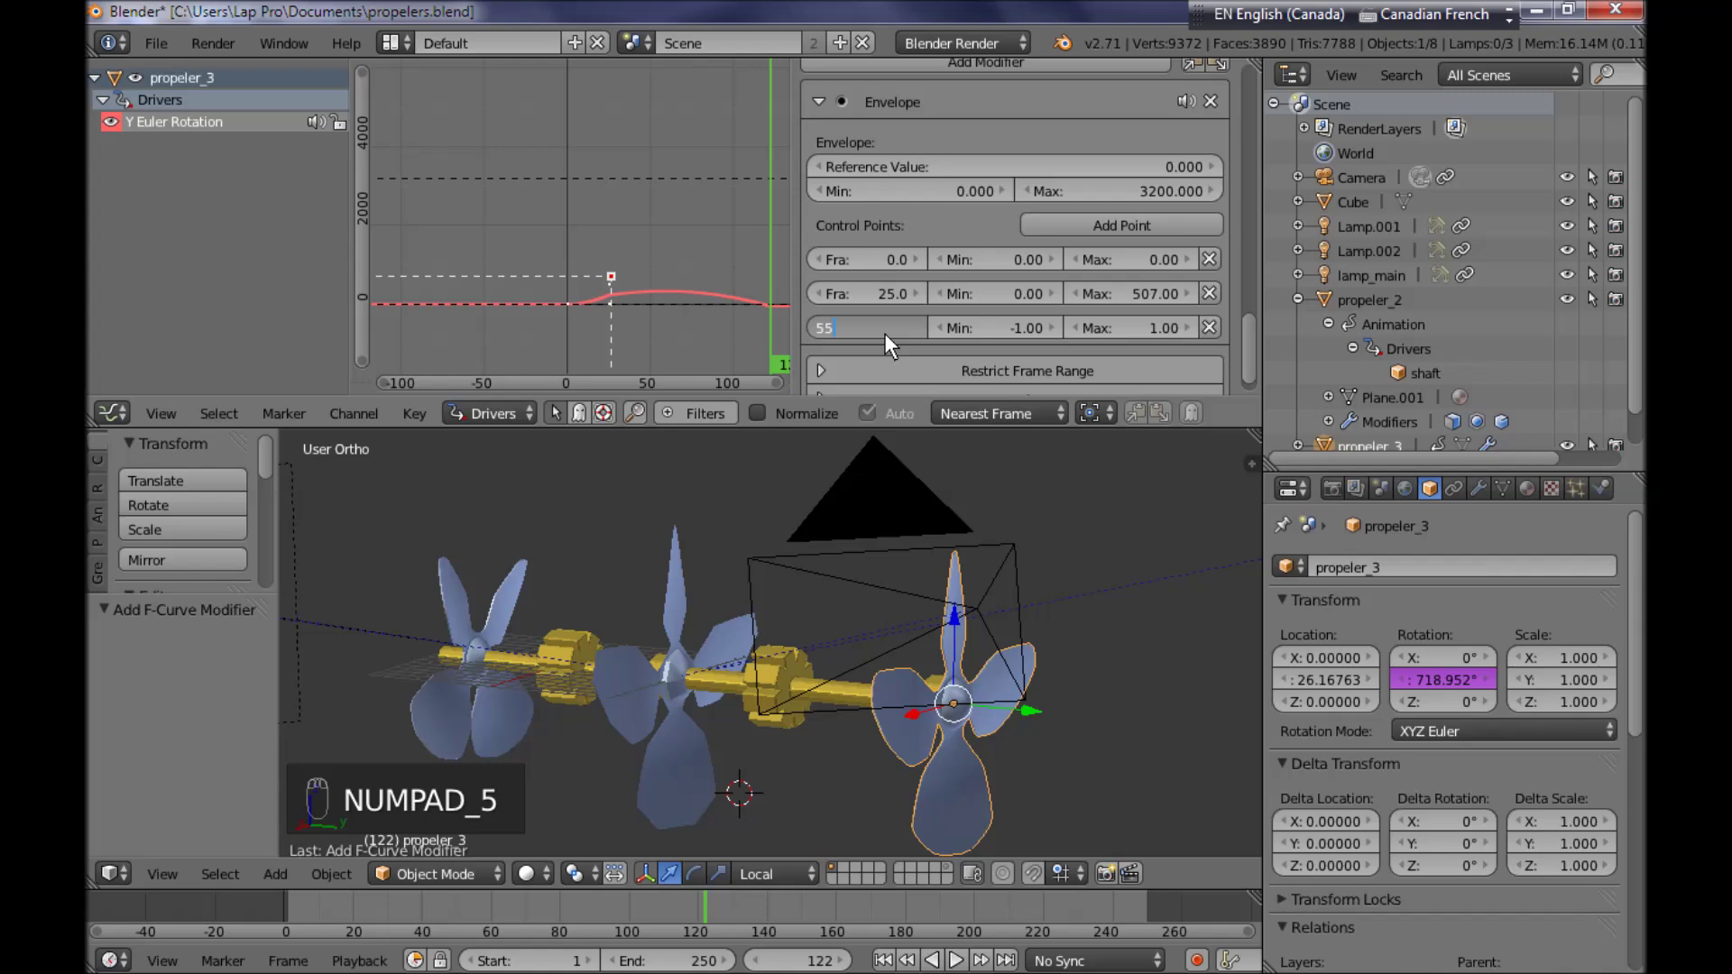
{"action": "key", "text": "Return"}
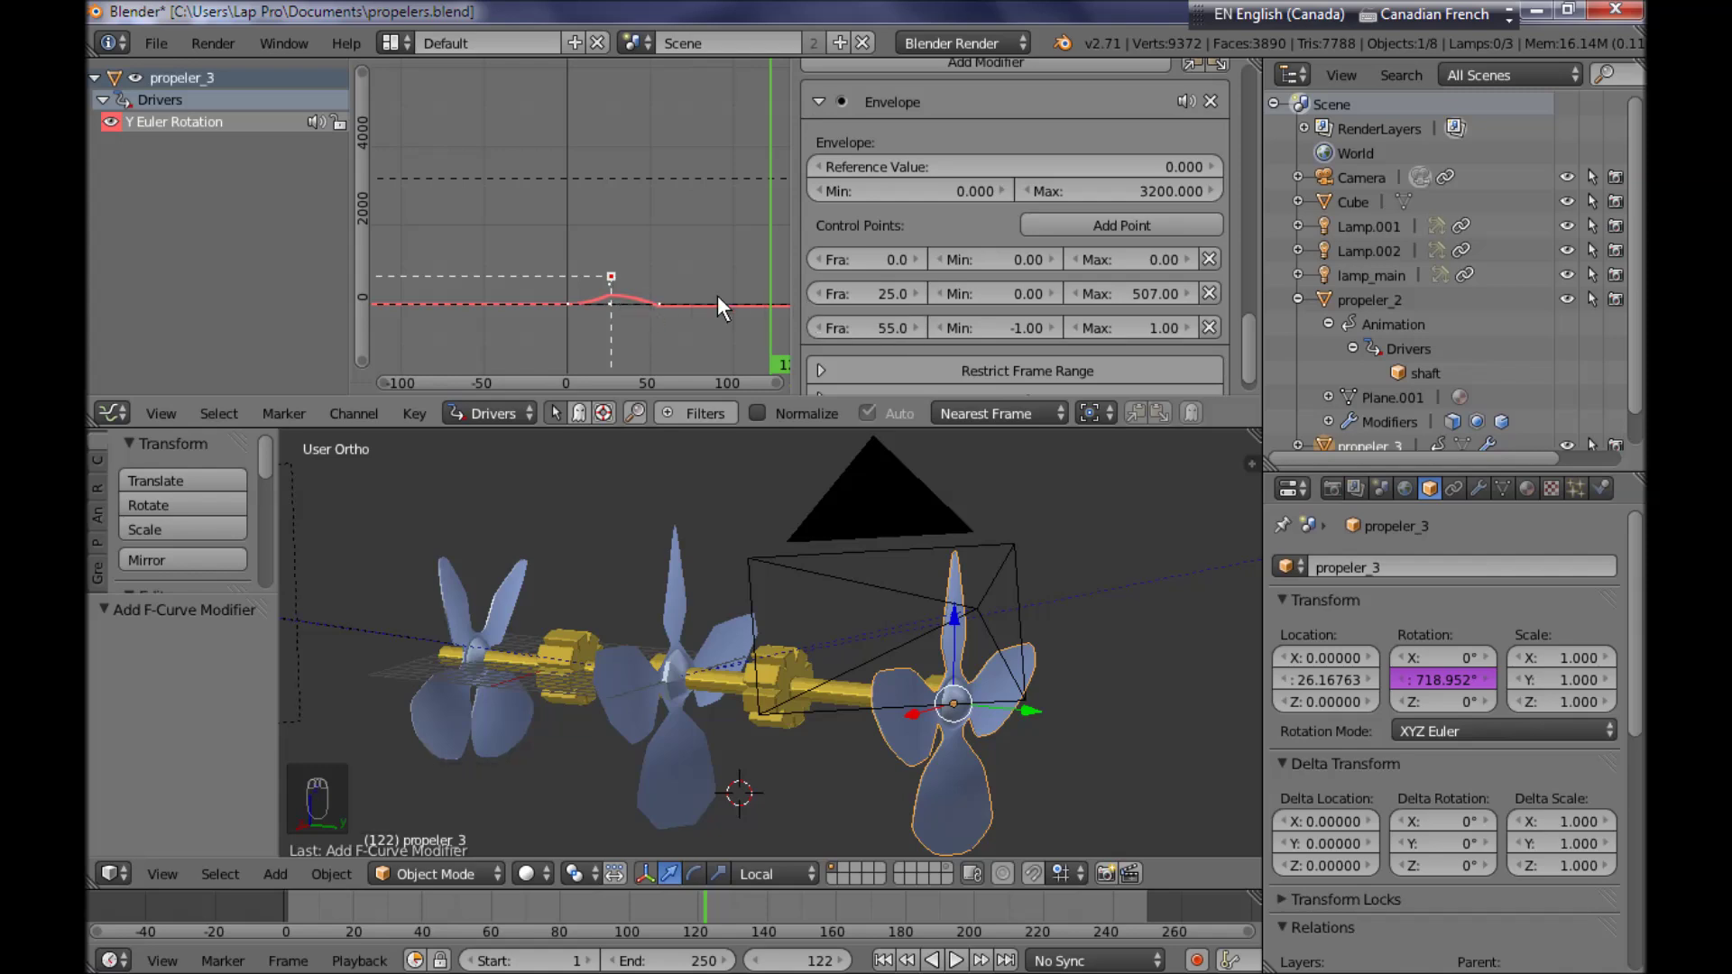
Set the third Envelope control point's minimum to 0 and maximum to 3200, and test the motion by playing the animation
{"action": "left_click", "coordinate": [1010, 329]}
{"action": "type", "text": "0"}
{"action": "key", "text": "Return"}
{"action": "left_click", "coordinate": [1140, 329]}
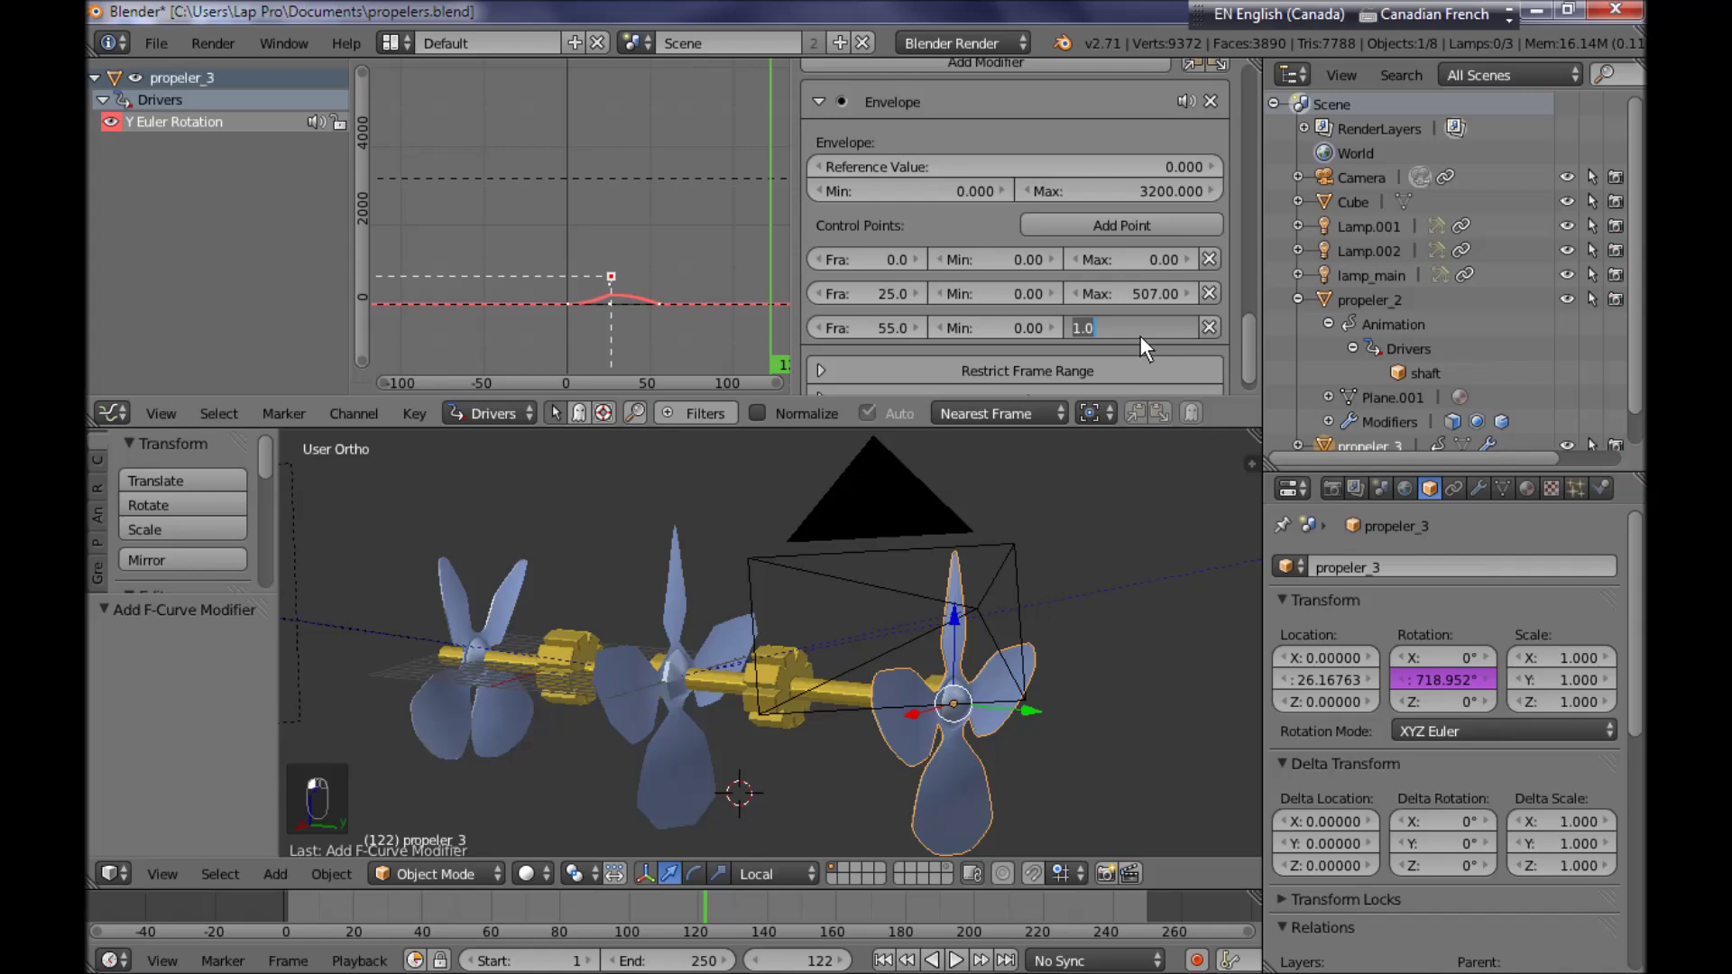
{"action": "type", "text": "3200"}
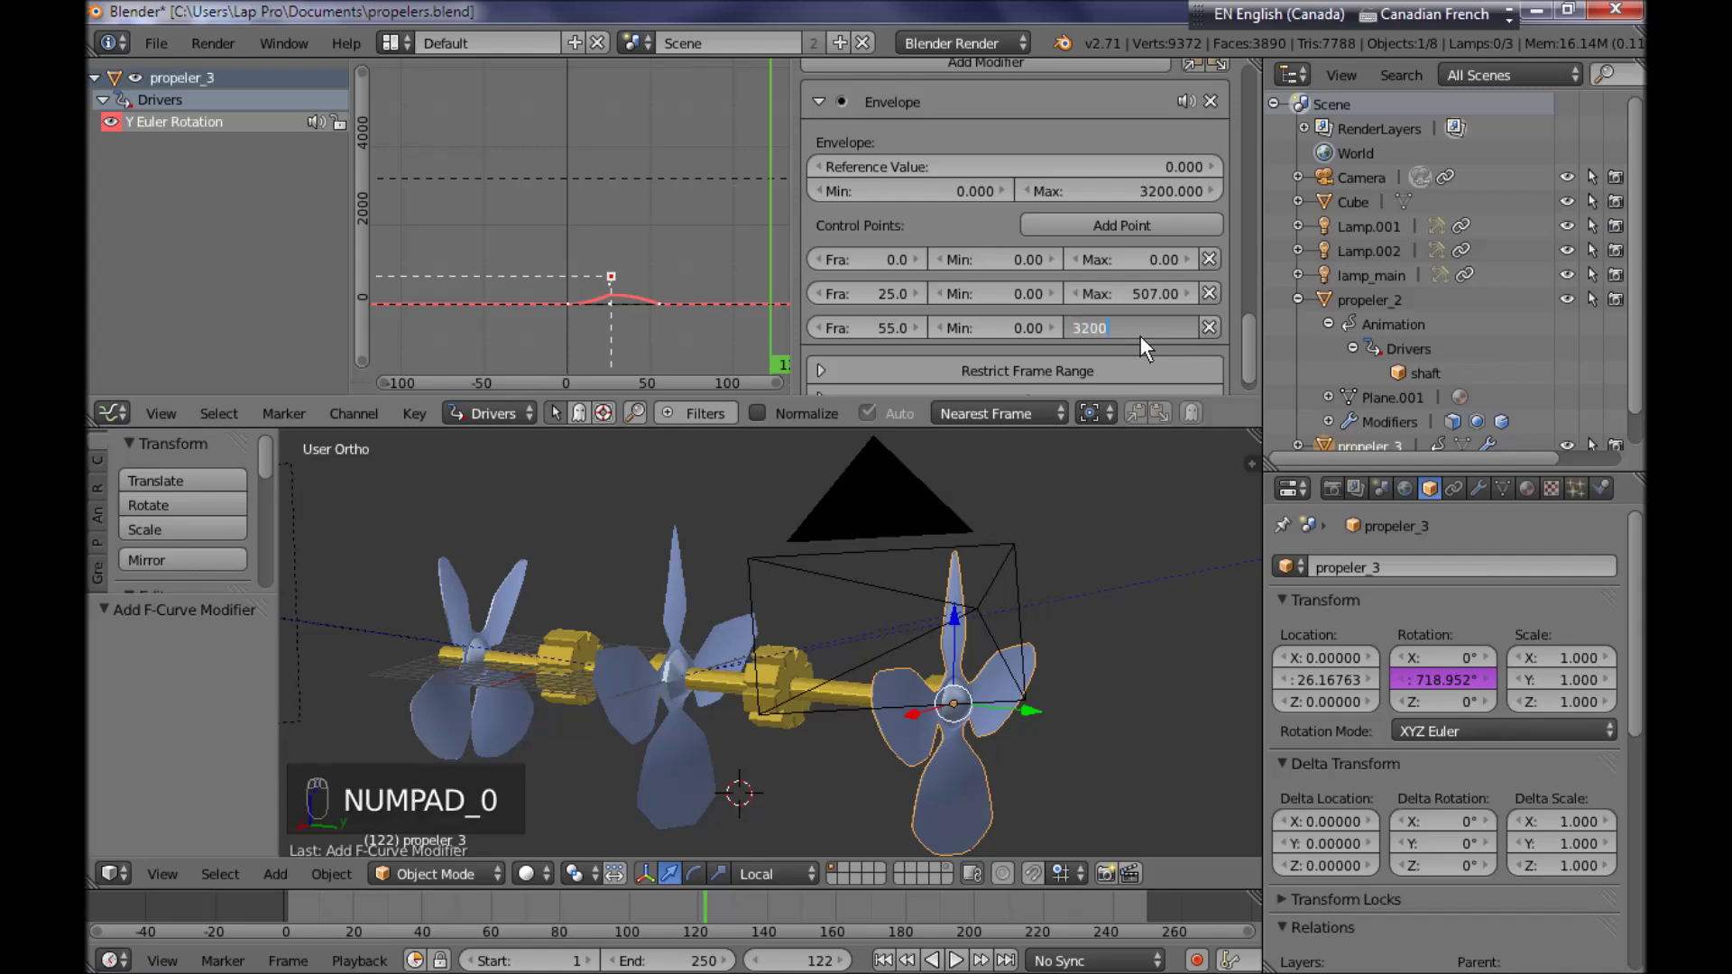
{"action": "key", "text": "Return"}
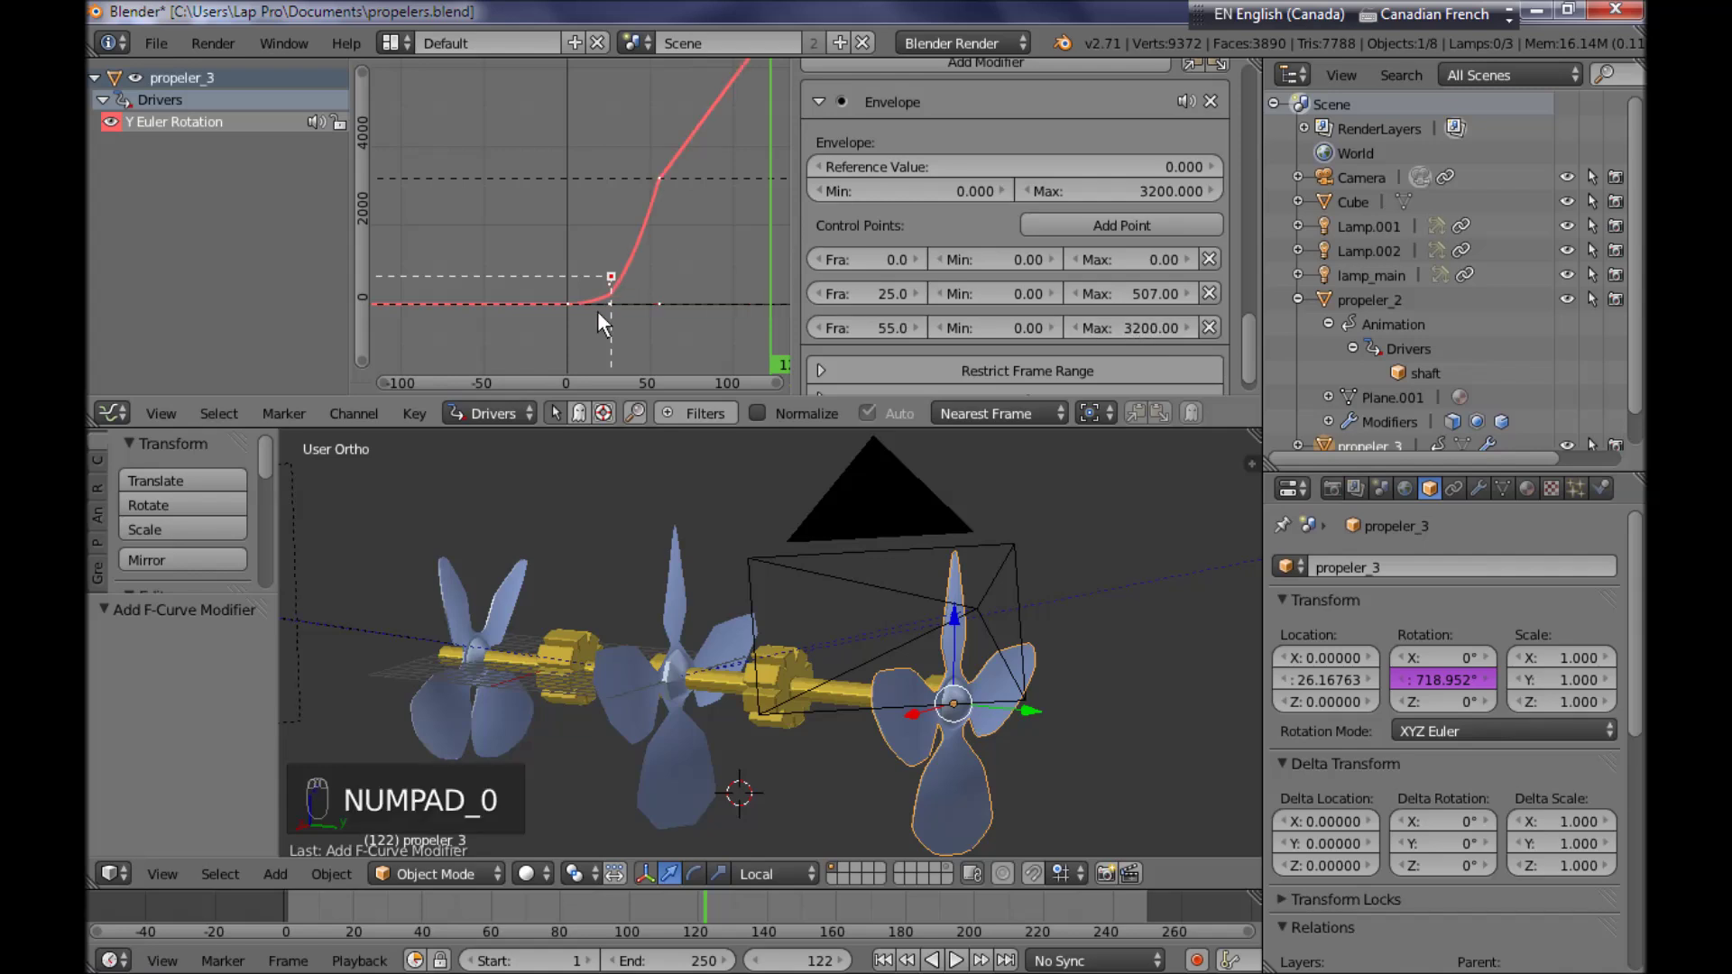
{"action": "middle_click_drag", "start_coordinate": [646, 289], "coordinate": [738, 191]}
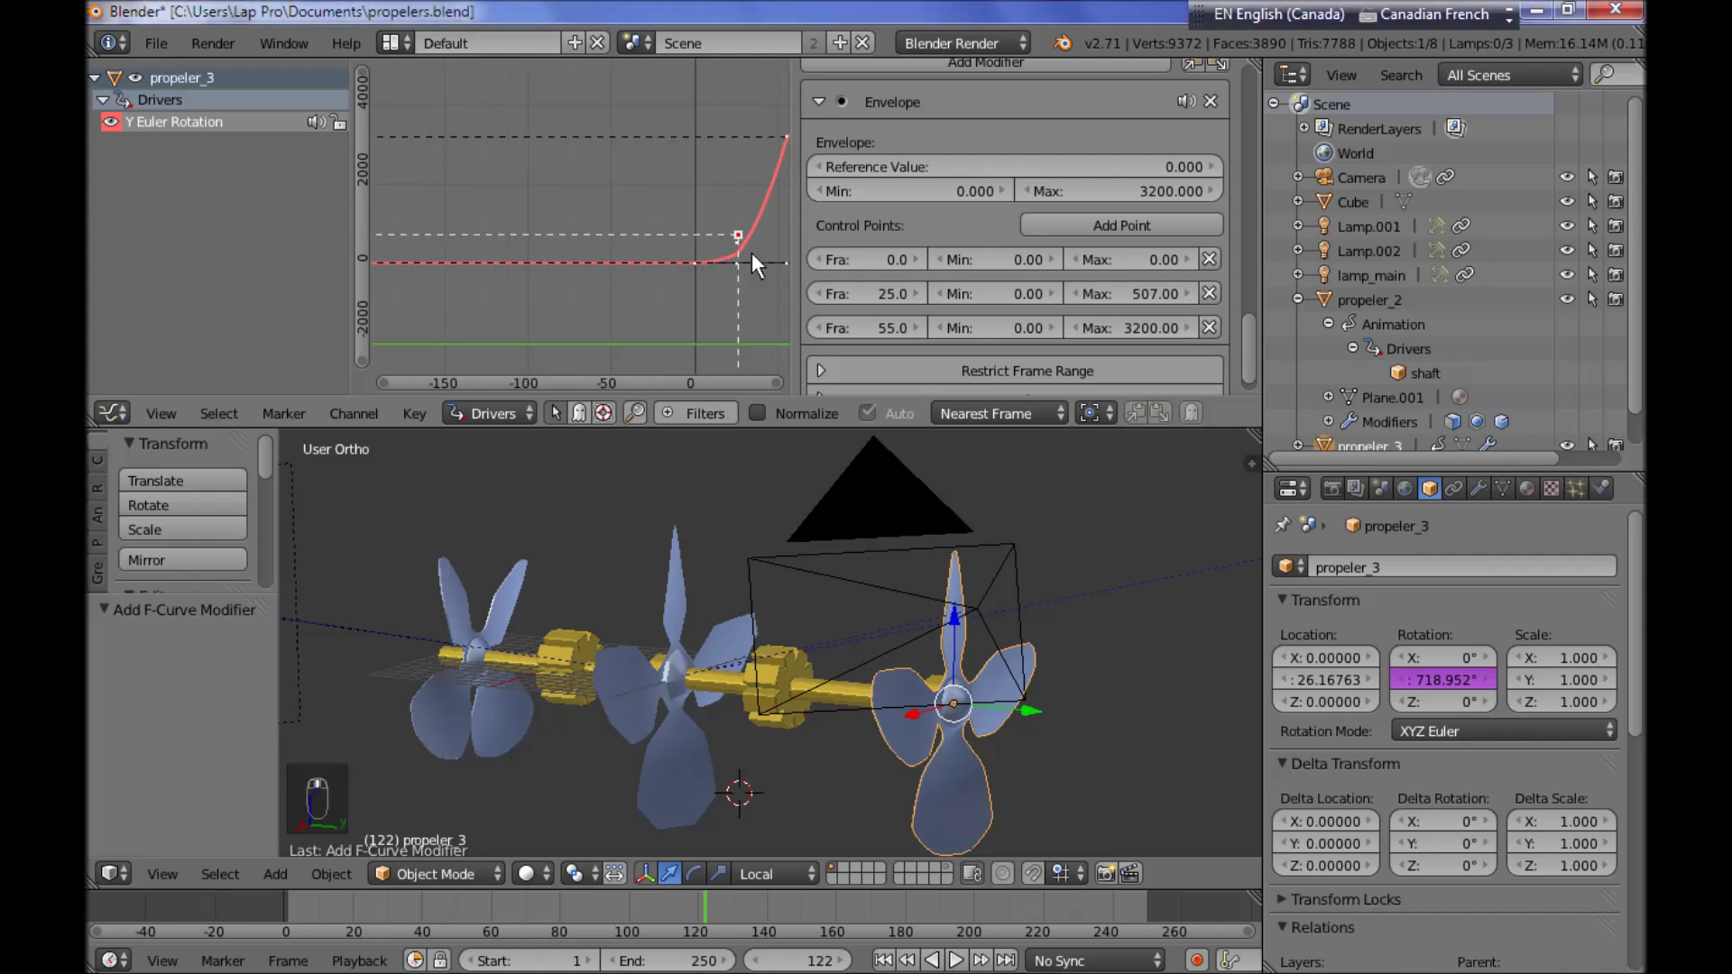
{"action": "middle_click_drag", "start_coordinate": [754, 253], "coordinate": [637, 244]}
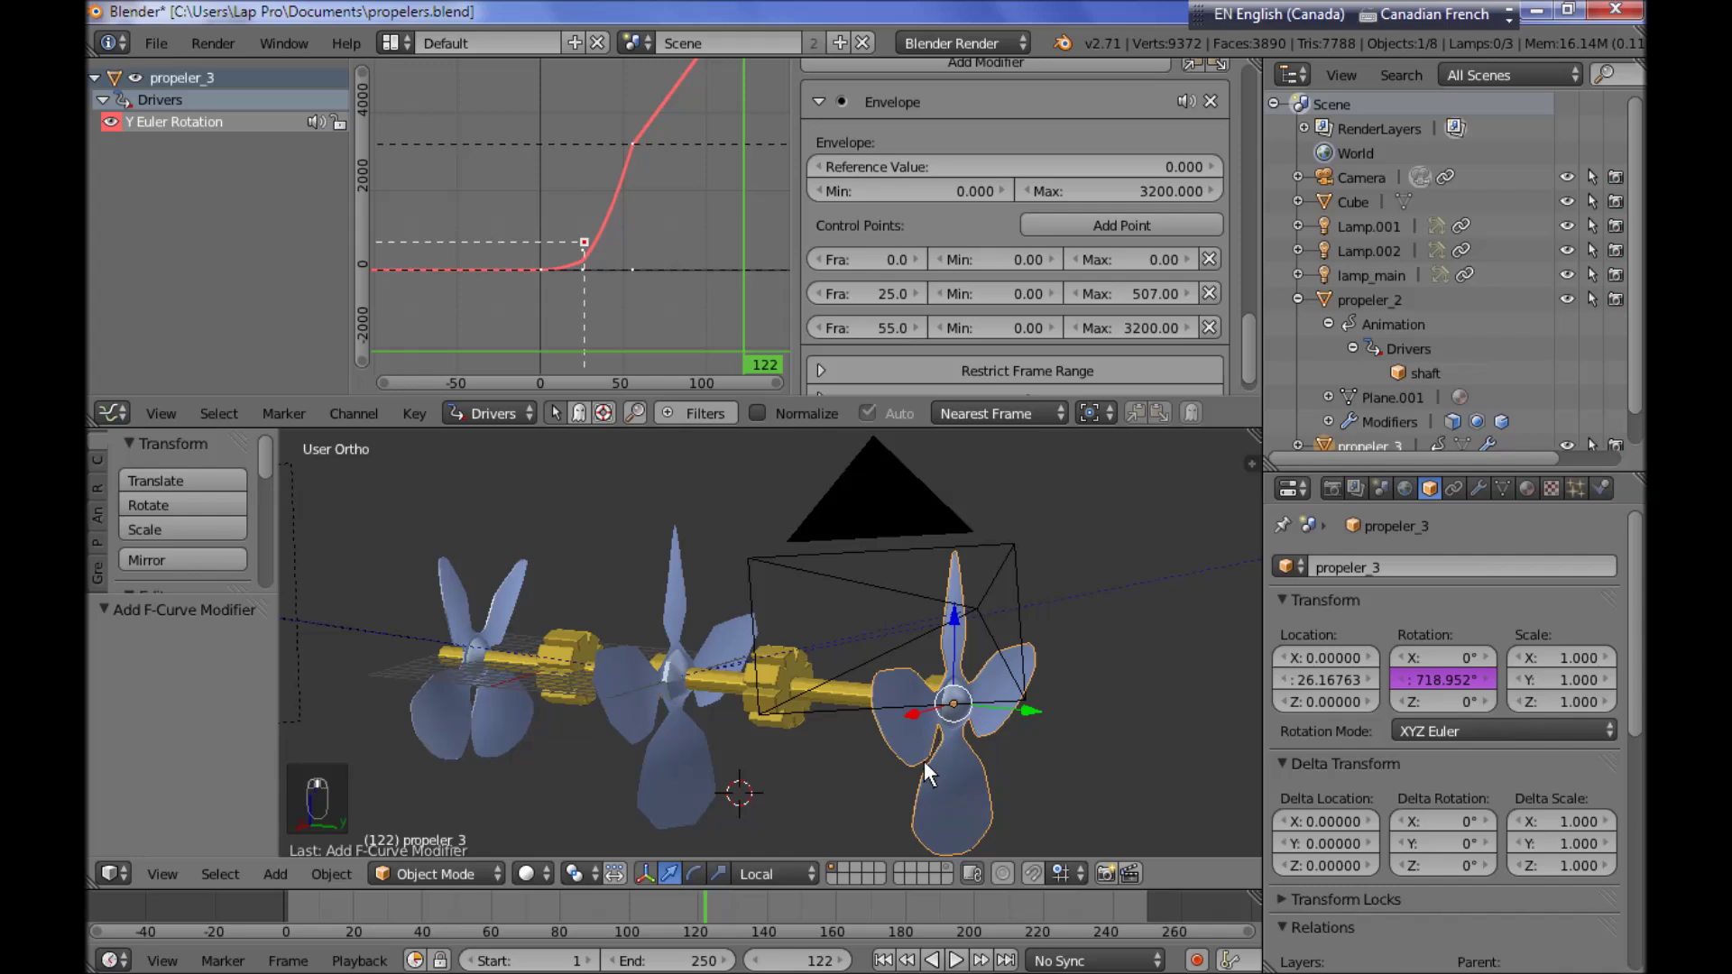
{"action": "key", "text": "alt+a"}
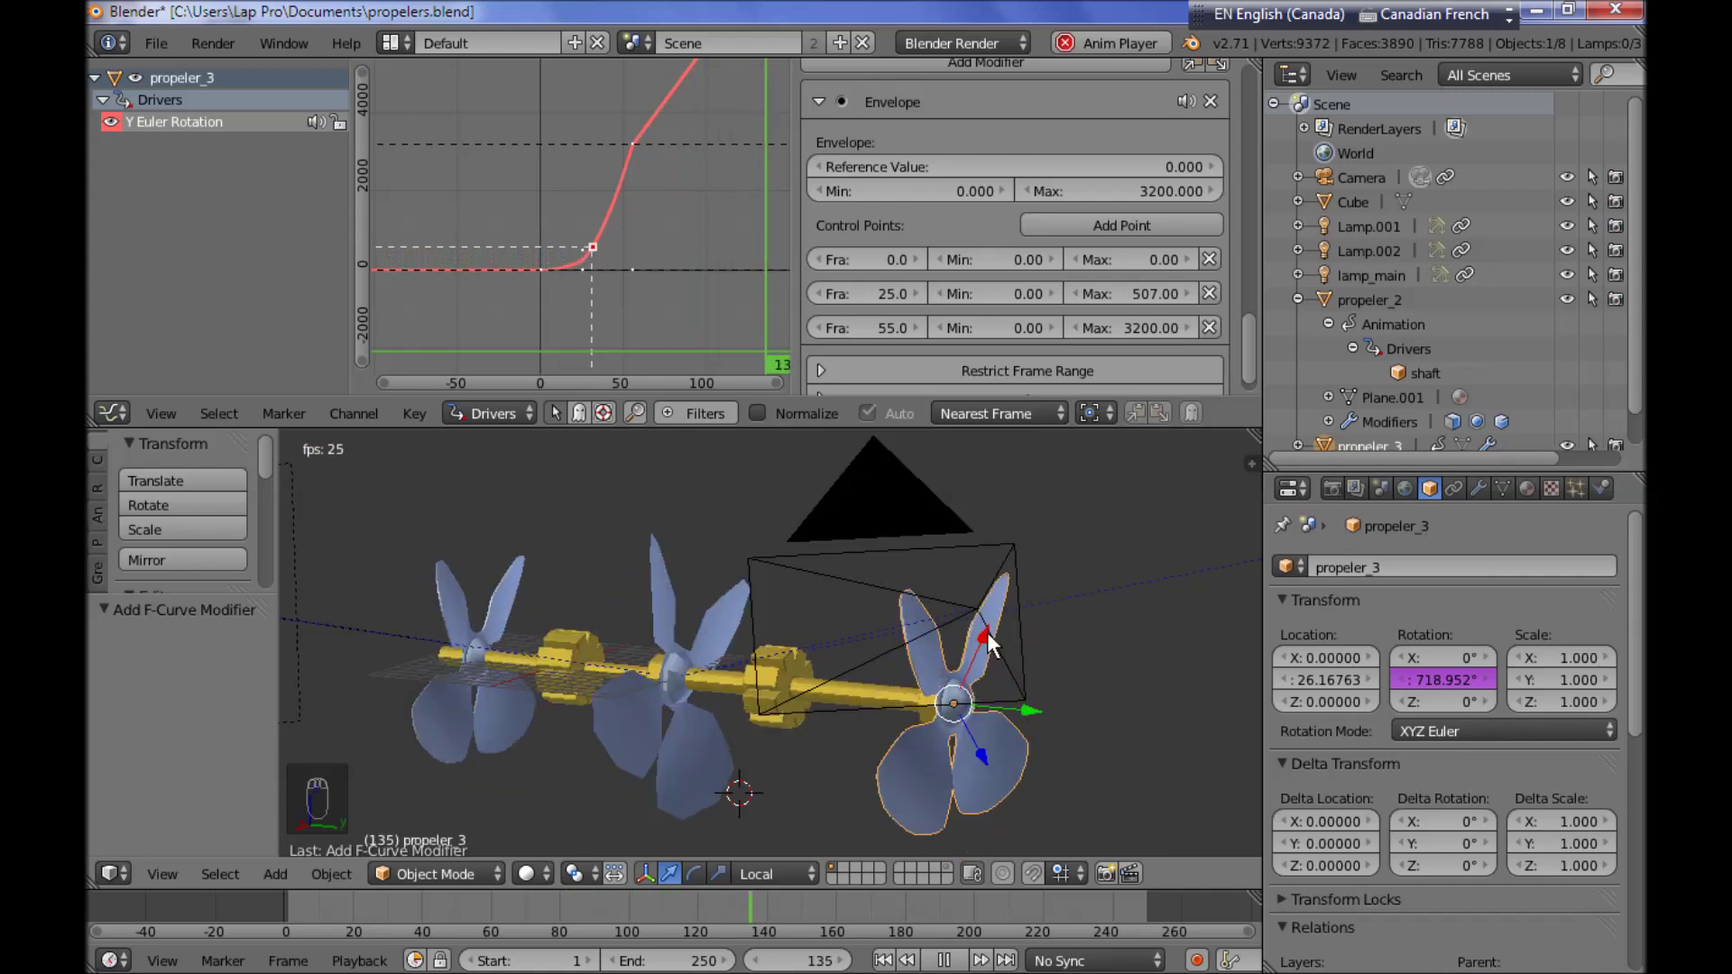
{"action": "key", "text": "alt+a"}
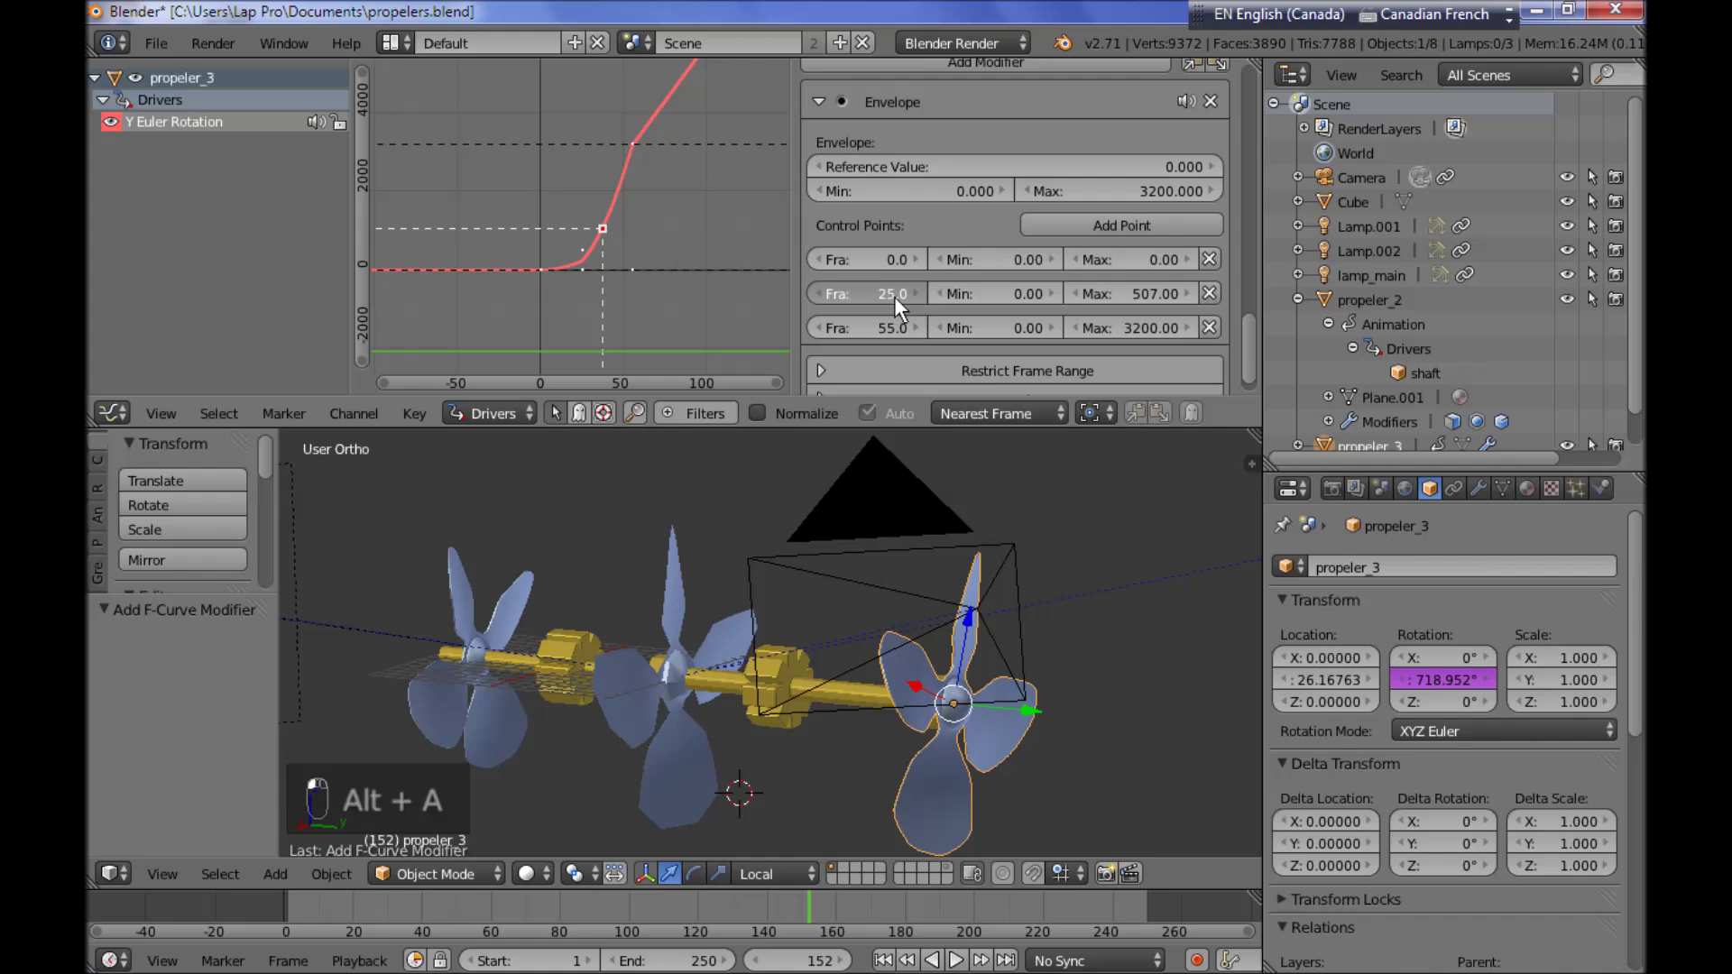
Set the frame of the second control point in propeler_3's Envelope modifier to 40
{"action": "left_click_drag", "start_coordinate": [915, 297], "coordinate": [1032, 314]}
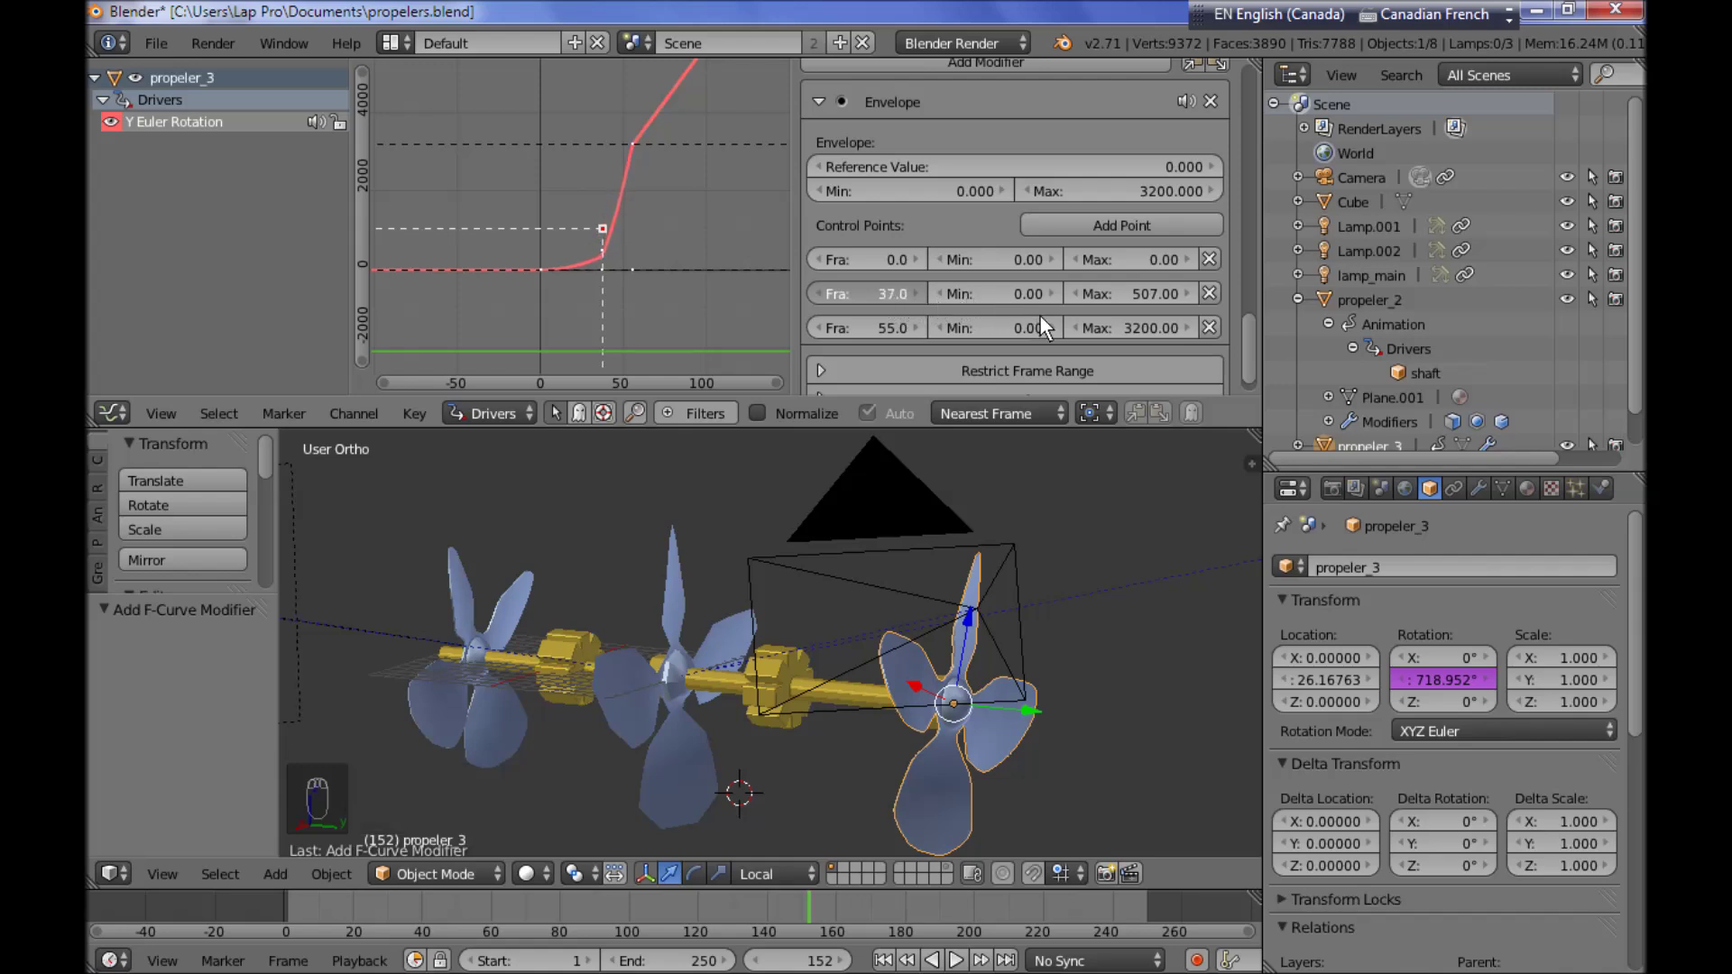
{"action": "left_click_drag", "start_coordinate": [1057, 328], "coordinate": [1079, 320]}
{"action": "middle_click_drag", "start_coordinate": [641, 243], "coordinate": [769, 115]}
{"action": "middle_click_drag", "start_coordinate": [681, 240], "coordinate": [638, 354]}
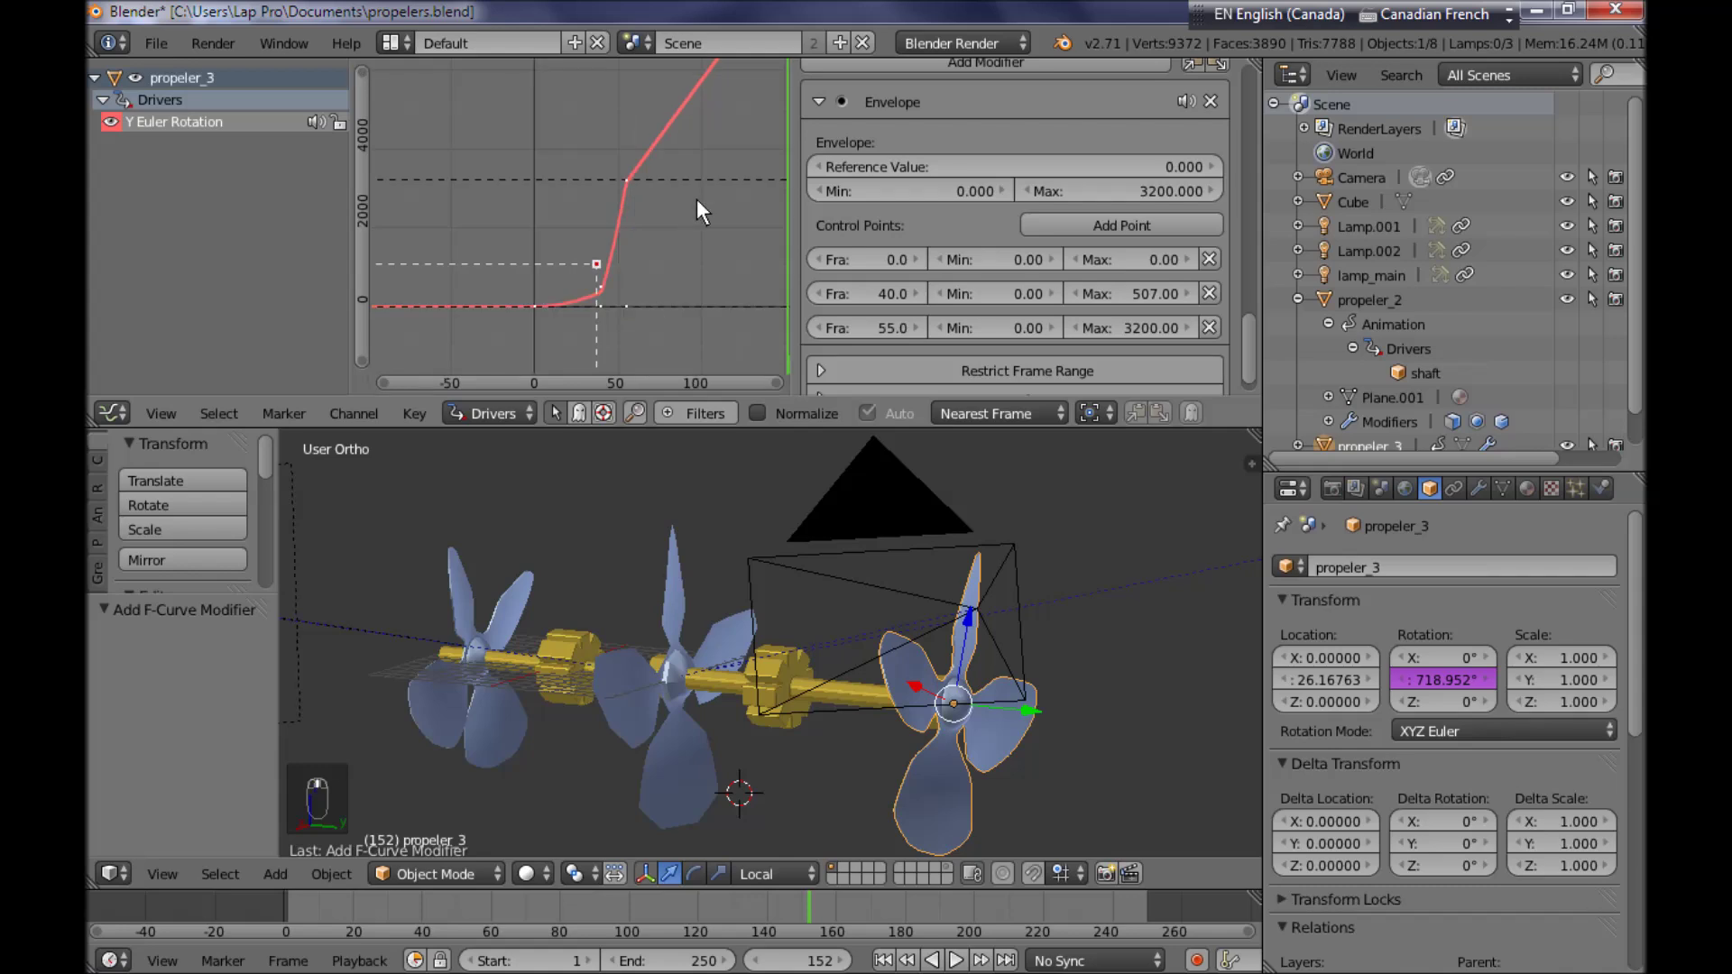
{"action": "scroll", "coordinate": [619, 291], "scroll_direction": "up", "scroll_amount": 1}
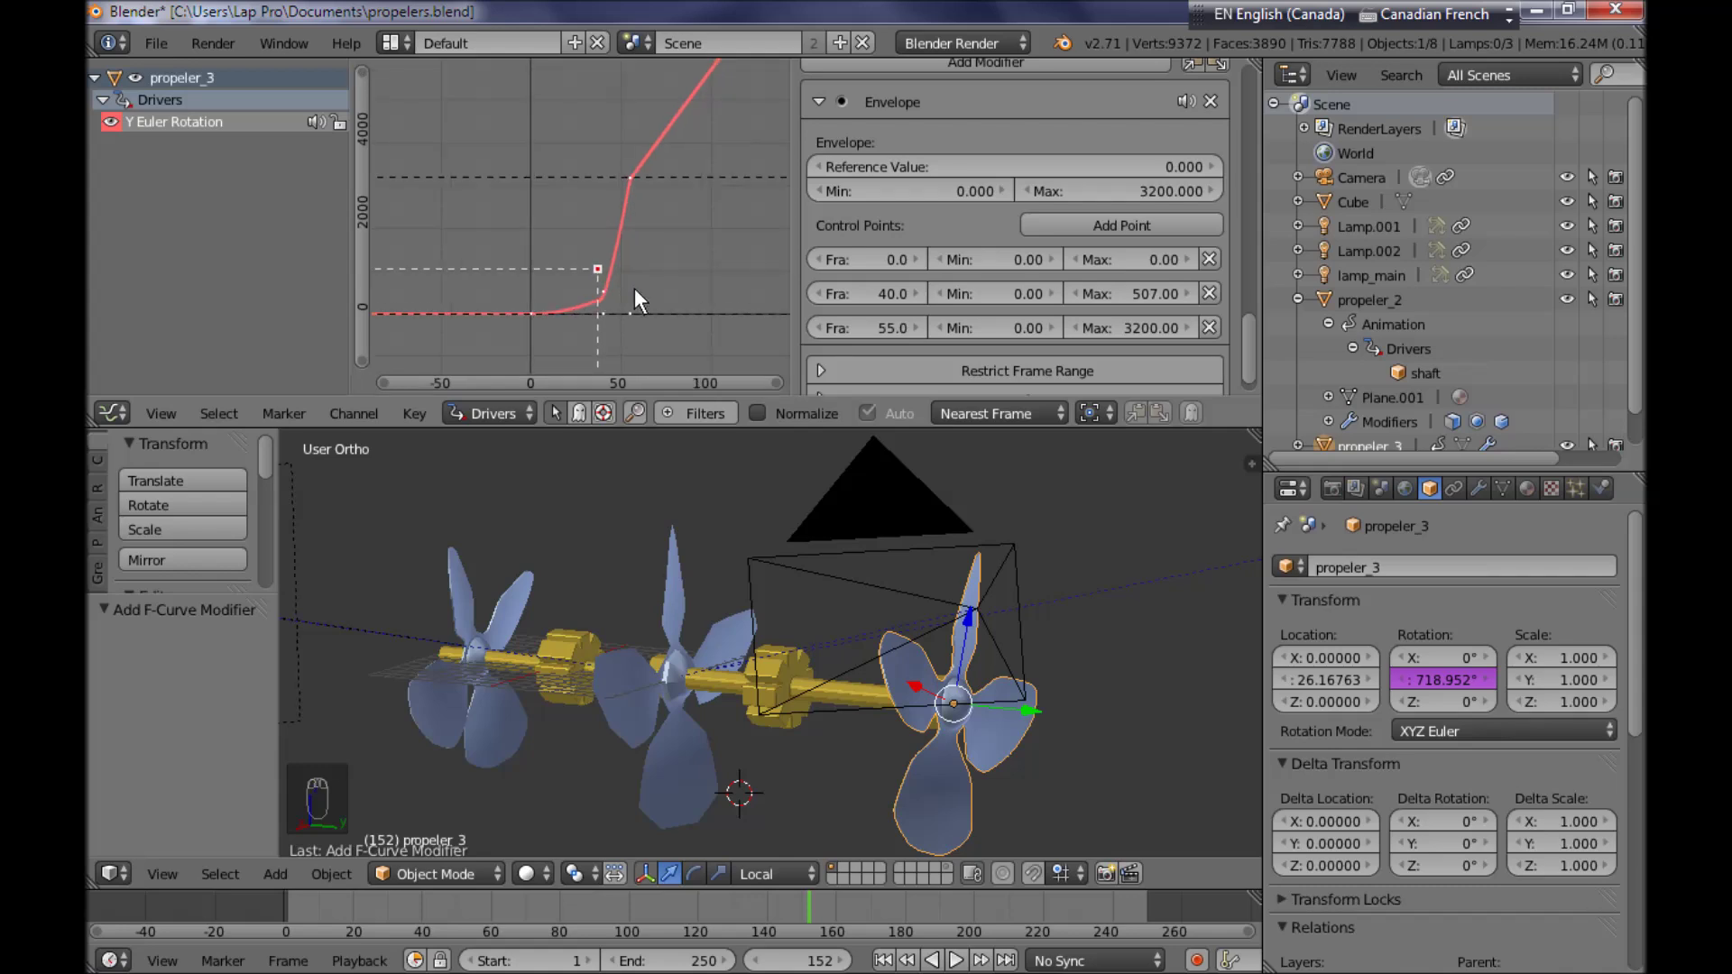
{"action": "scroll", "coordinate": [695, 259], "scroll_direction": "up", "scroll_amount": 1}
{"action": "middle_click_drag", "start_coordinate": [656, 292], "coordinate": [597, 242]}
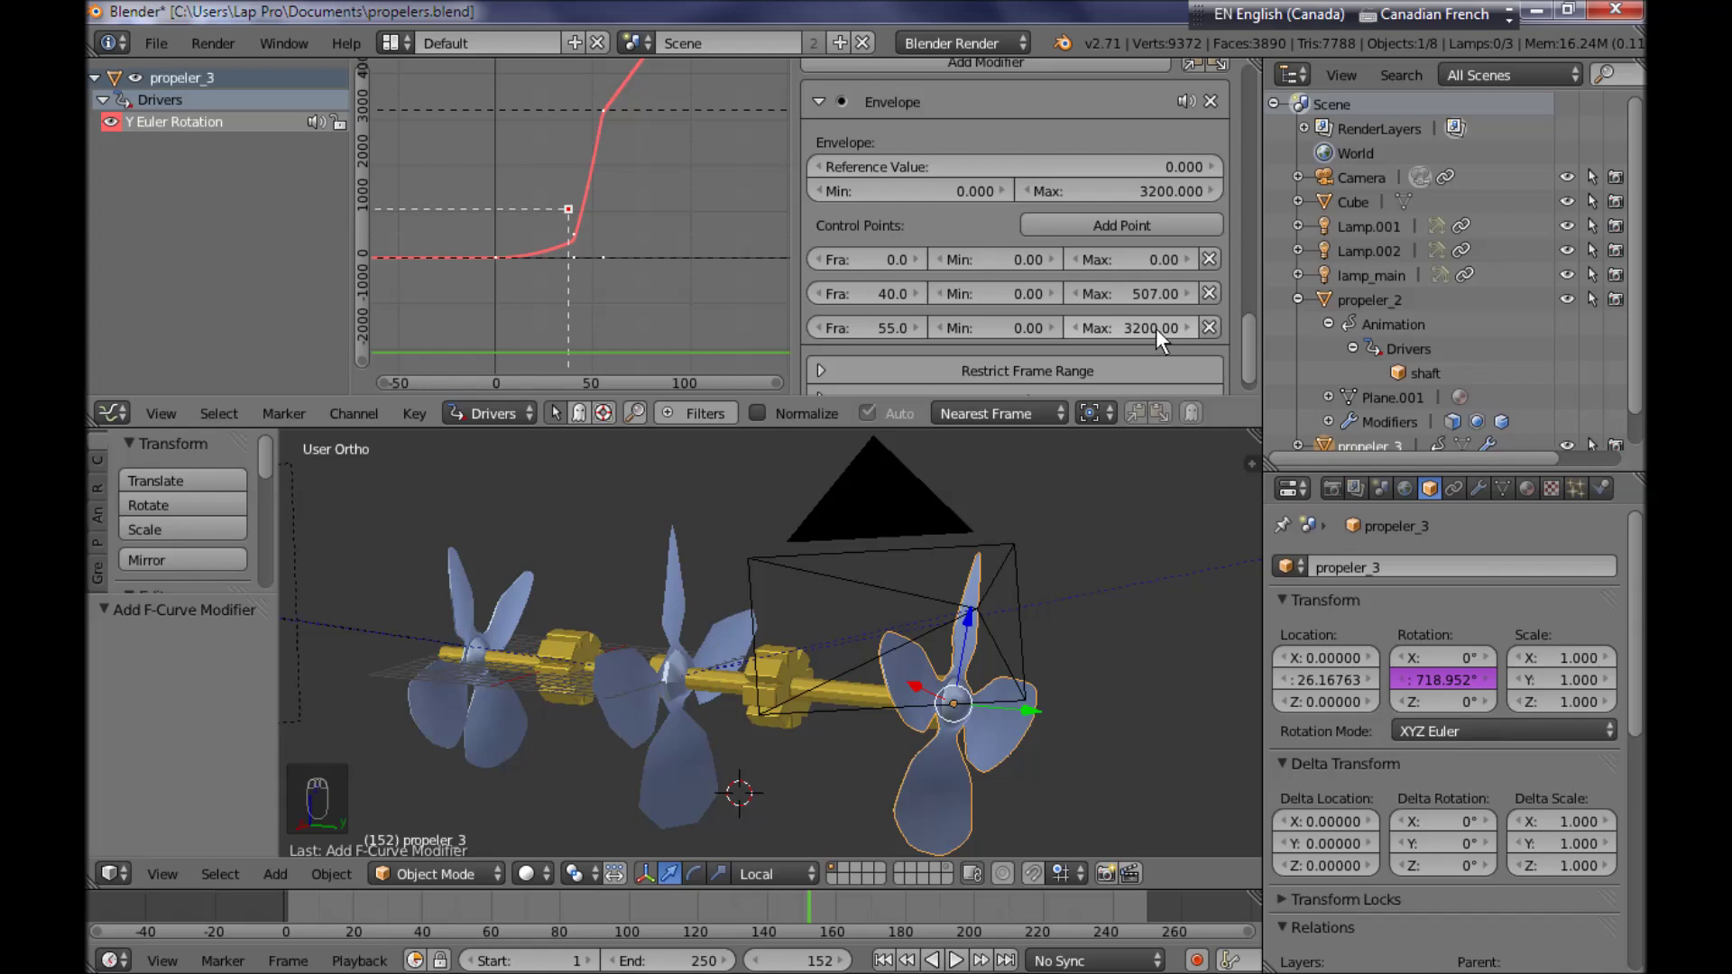
Try a maximum of 150 for the frame 55 control point, and set it to 1500
{"action": "left_click_drag", "start_coordinate": [1158, 327], "coordinate": [1128, 325]}
{"action": "left_click_drag", "start_coordinate": [848, 326], "coordinate": [1130, 338]}
{"action": "left_click", "coordinate": [1128, 326]}
{"action": "type", "text": "150"}
{"action": "key", "text": "Return"}
{"action": "left_click", "coordinate": [1149, 330]}
{"action": "type", "text": "15"}
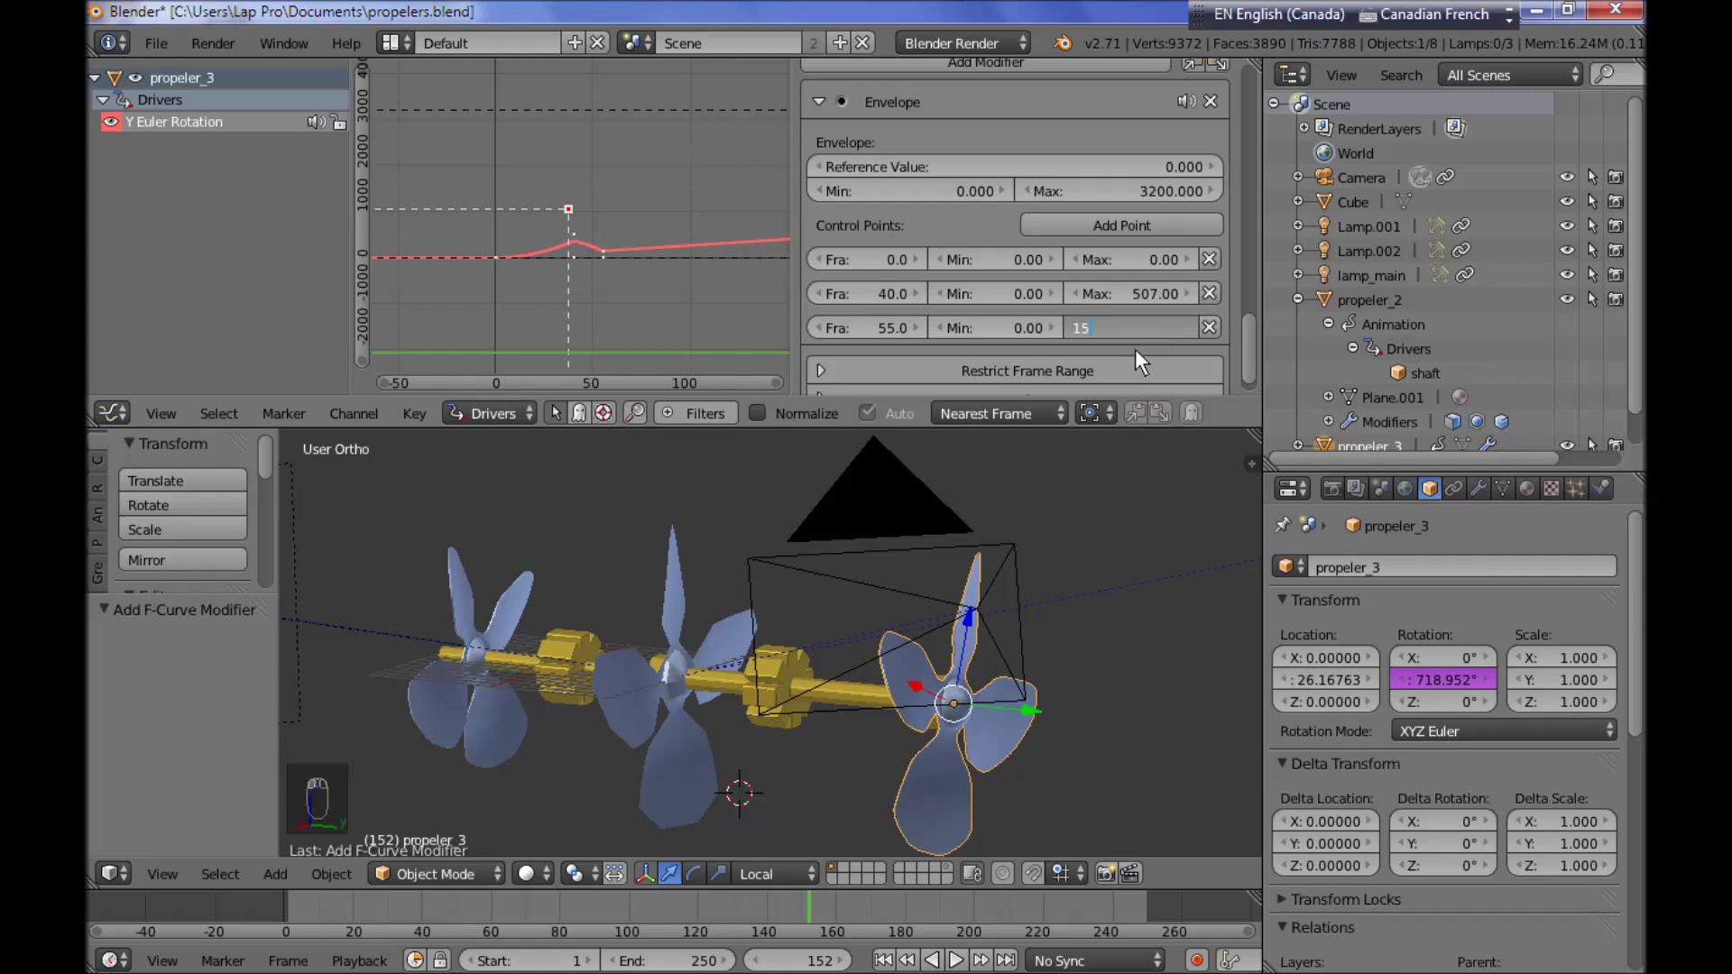
{"action": "type", "text": "00"}
{"action": "key", "text": "Return"}
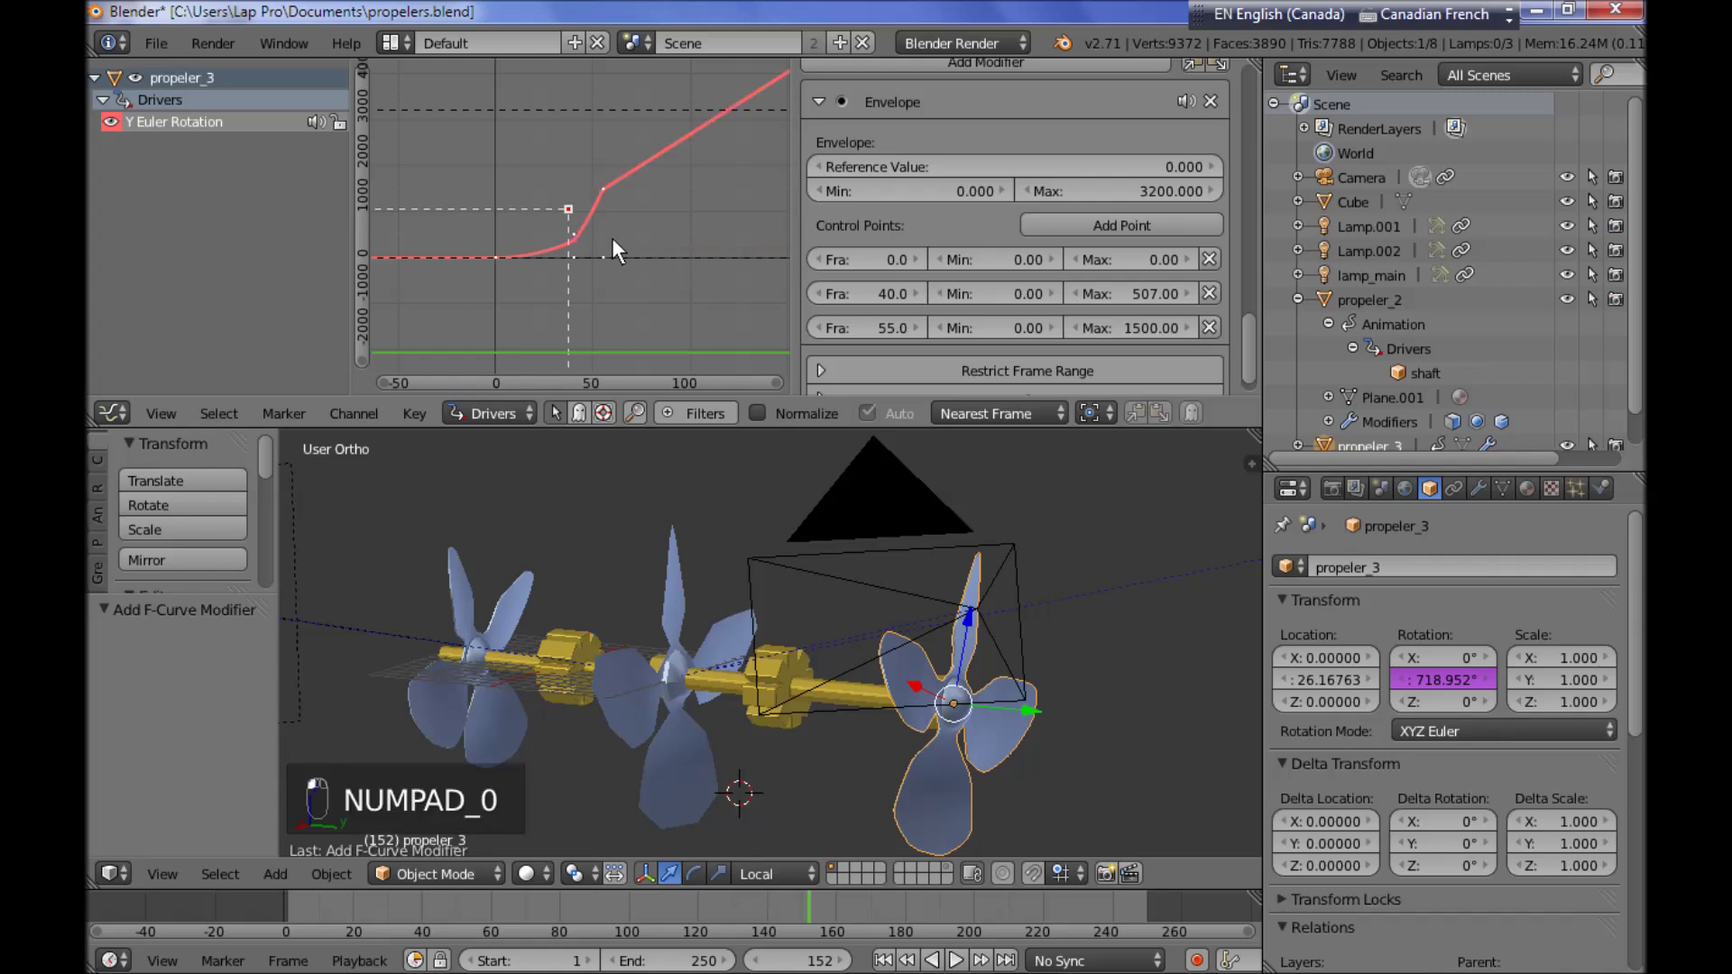
Set the third control point's frame to about 127.3 and play the animation to check propeler_3's rotation
{"action": "left_click_drag", "start_coordinate": [882, 326], "coordinate": [225, 388]}
{"action": "scroll", "coordinate": [584, 268], "scroll_direction": "down", "scroll_amount": 5, "text": "ctrl"}
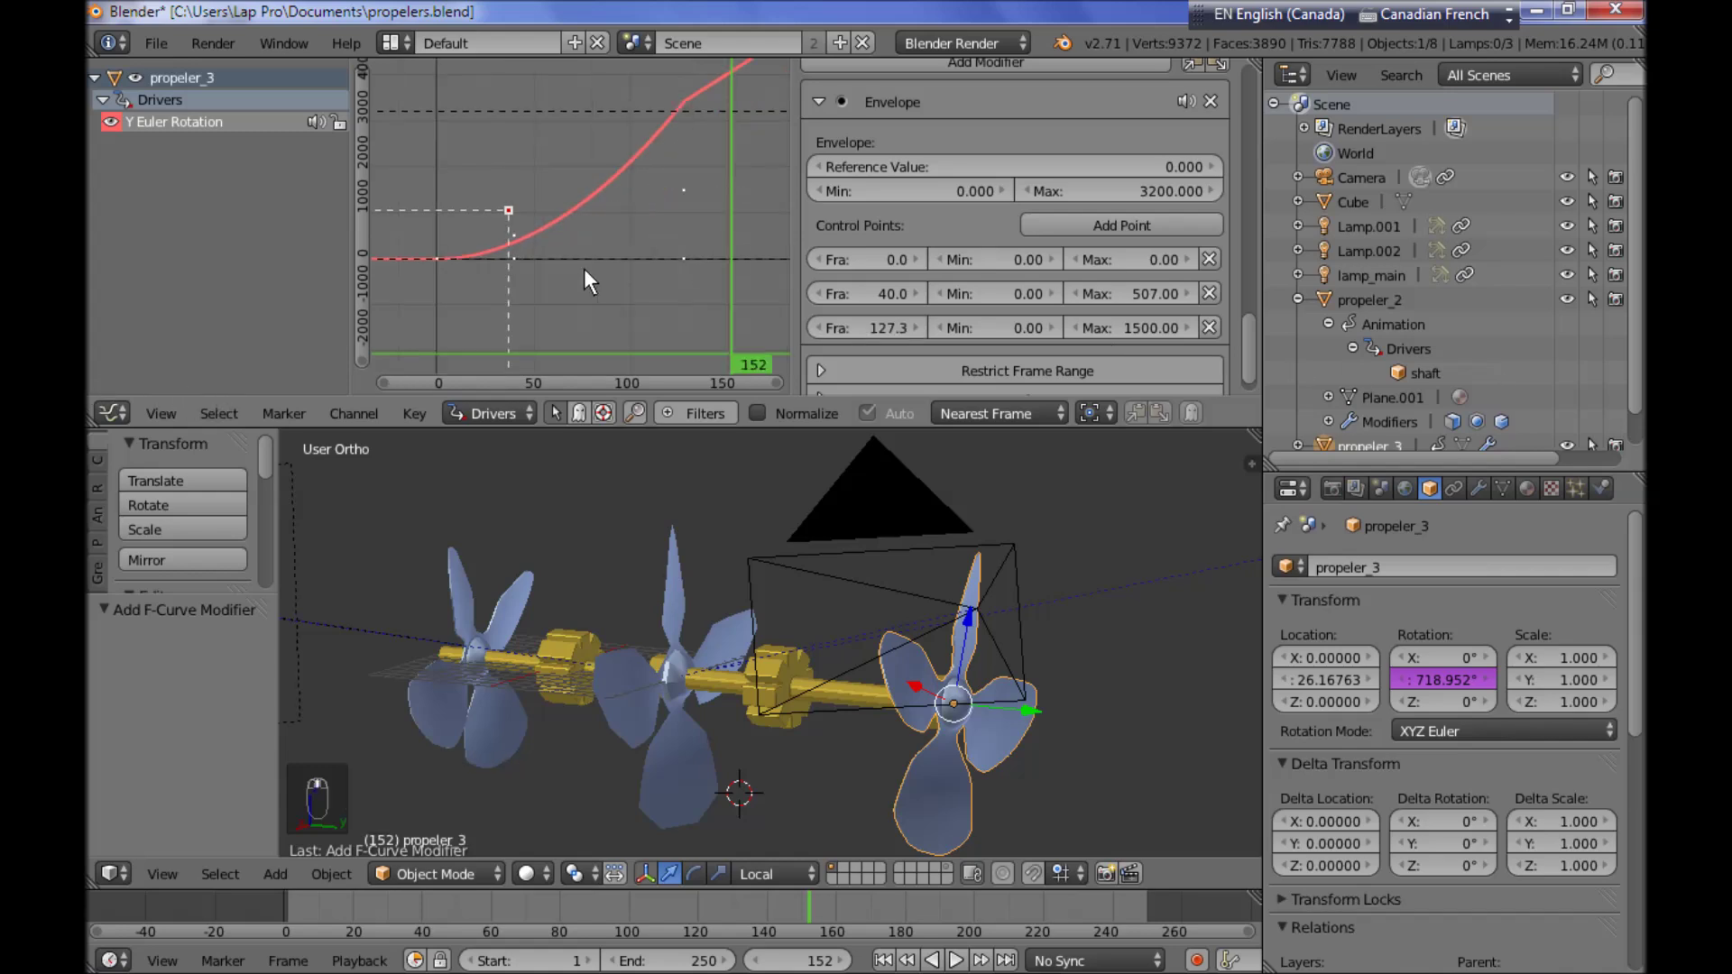
{"action": "scroll", "coordinate": [664, 254], "scroll_direction": "up", "scroll_amount": 5, "text": "ctrl"}
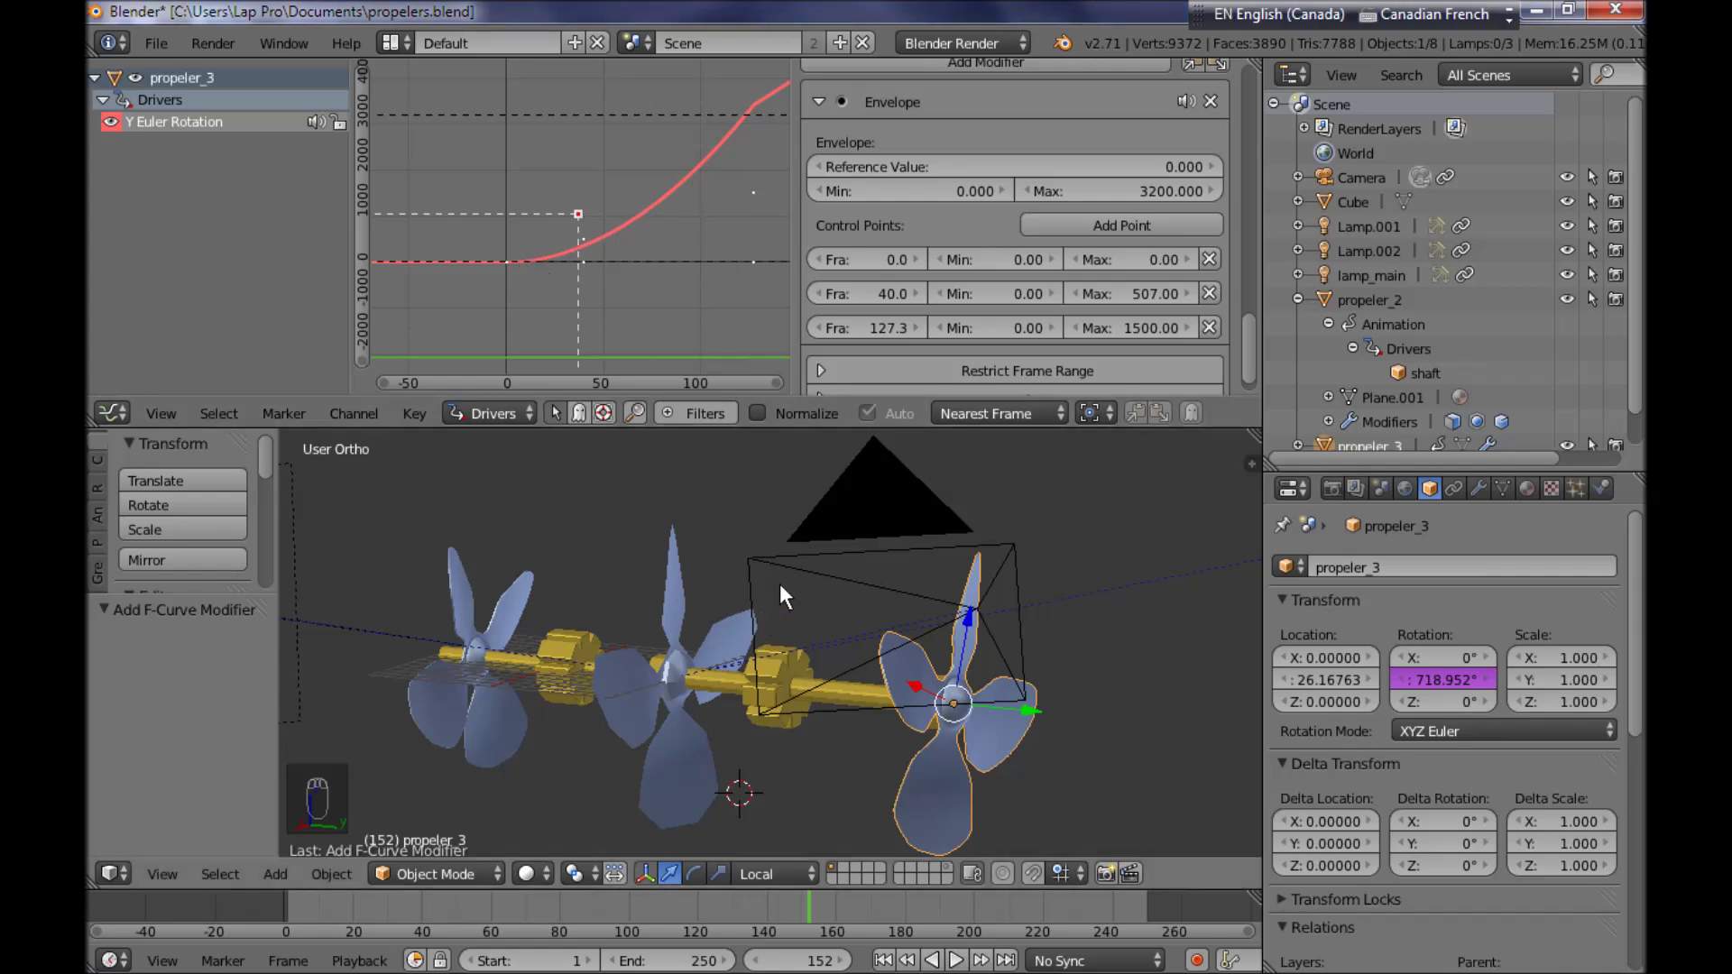
{"action": "key", "text": "alt+a"}
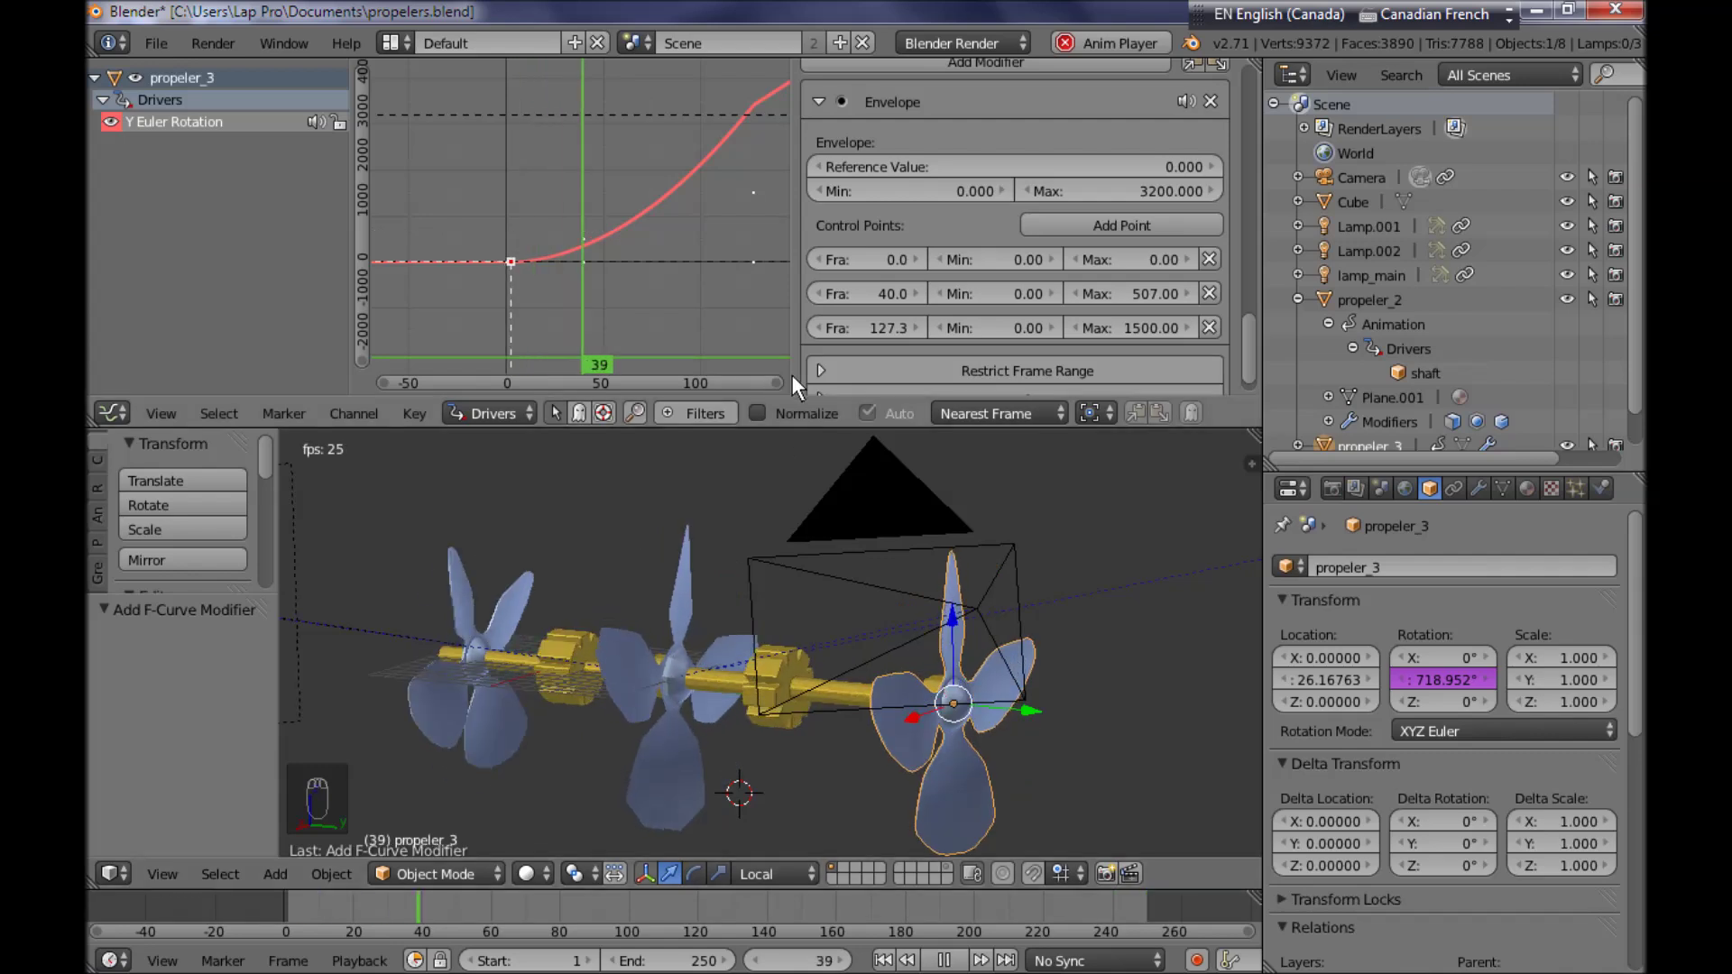
{"action": "key", "text": "alt+a"}
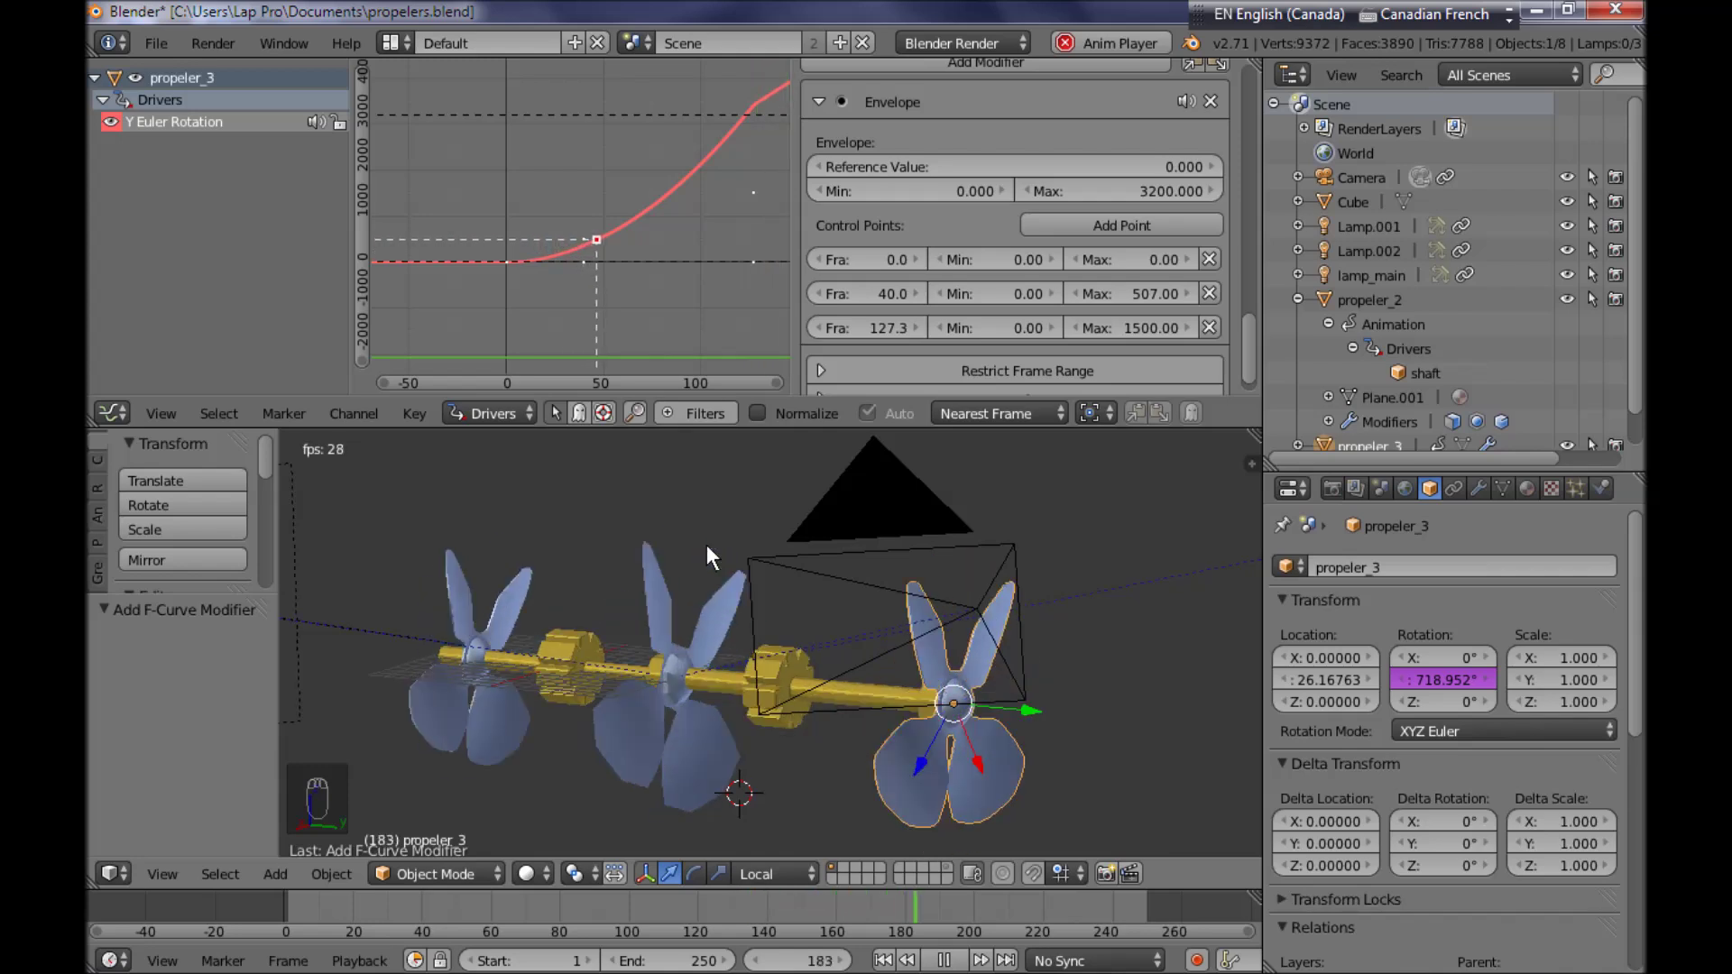
{"action": "key", "text": "alt+a"}
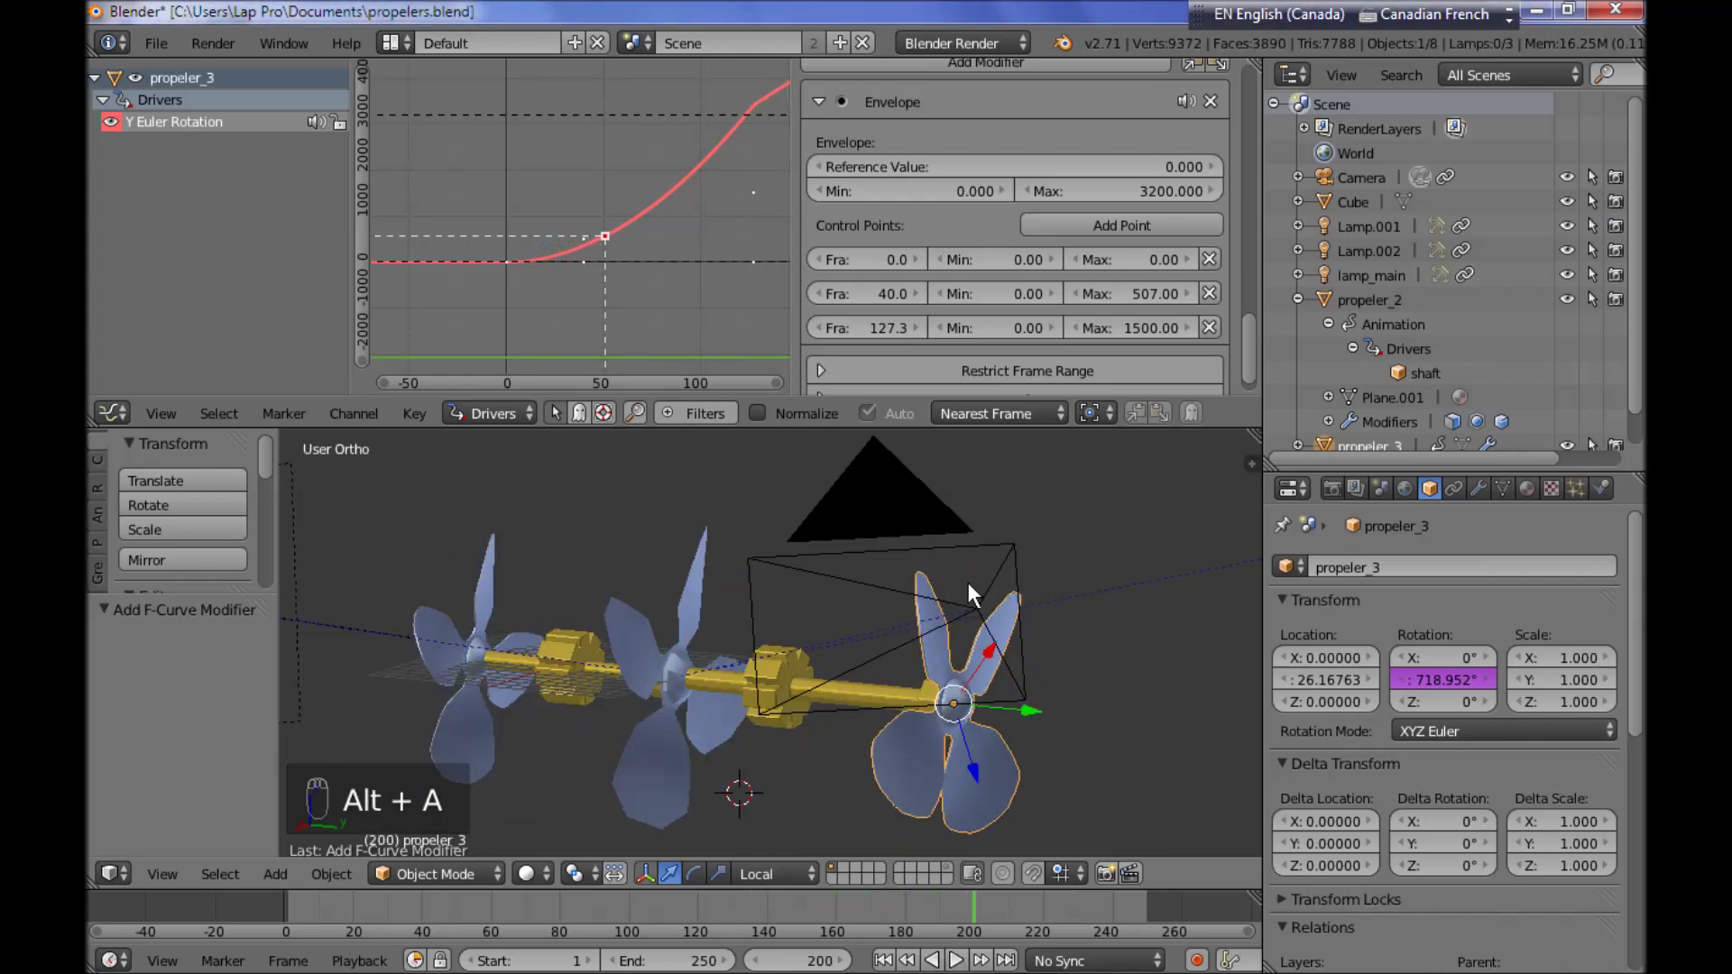
Set the third control point's maximum to 3200 and play the animation from the first frame
{"action": "left_click", "coordinate": [1133, 329]}
{"action": "type", "text": "3200"}
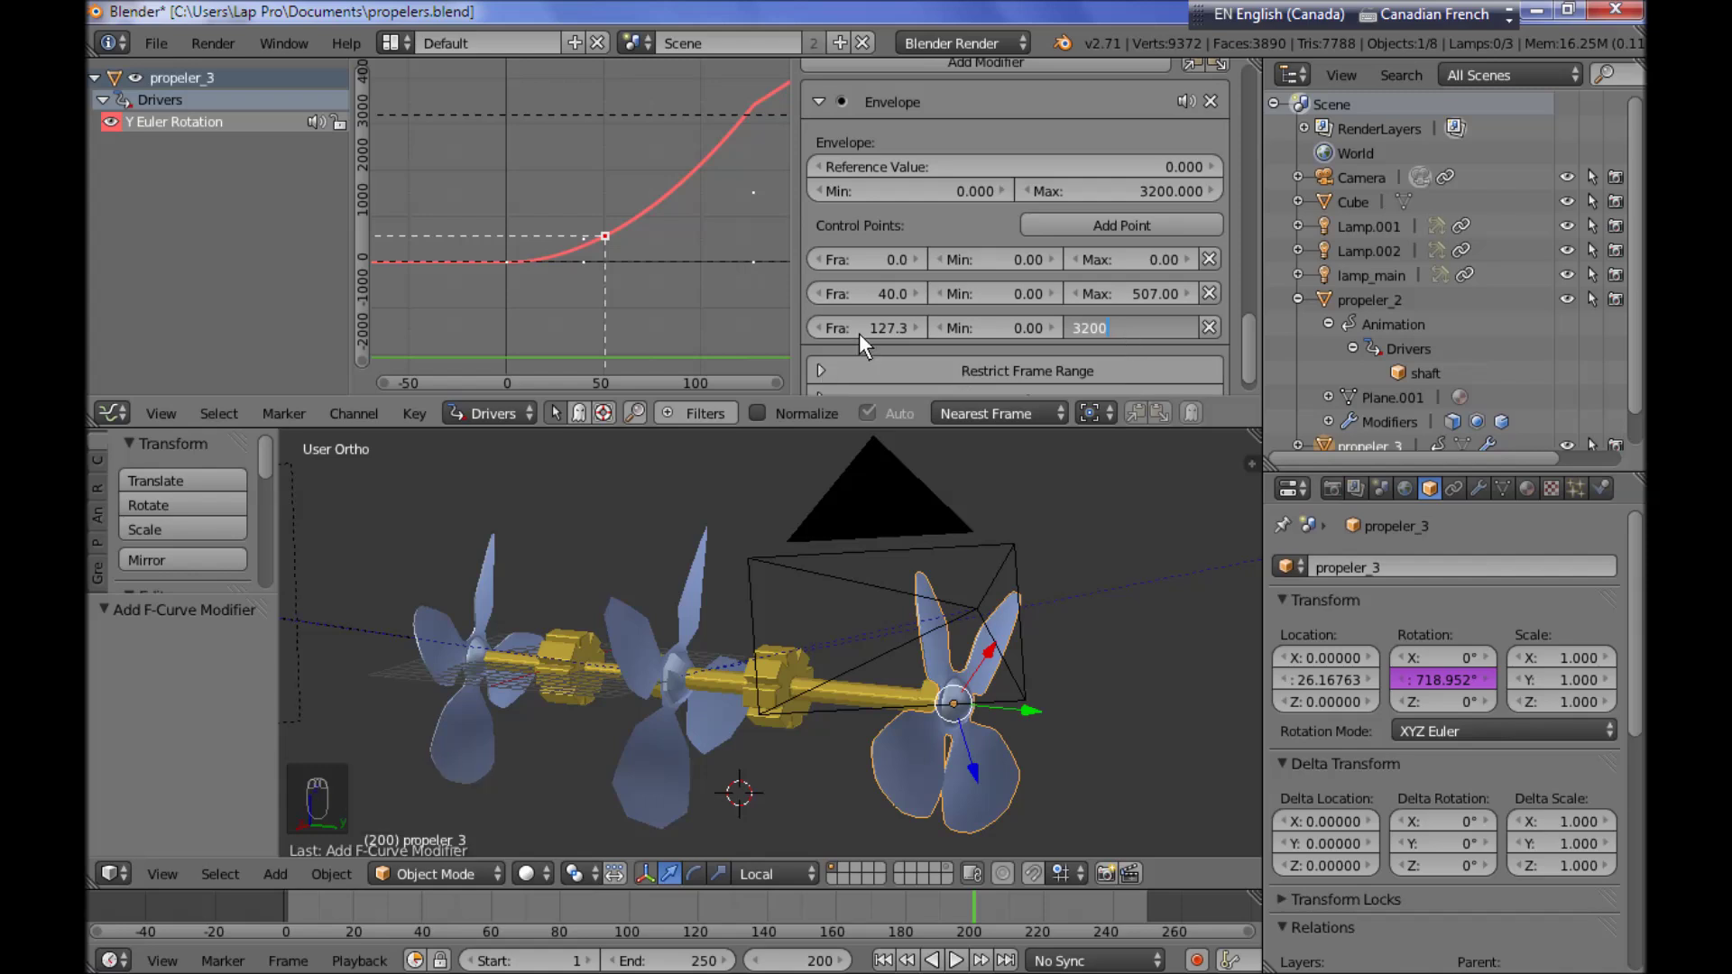
{"action": "key", "text": "Return"}
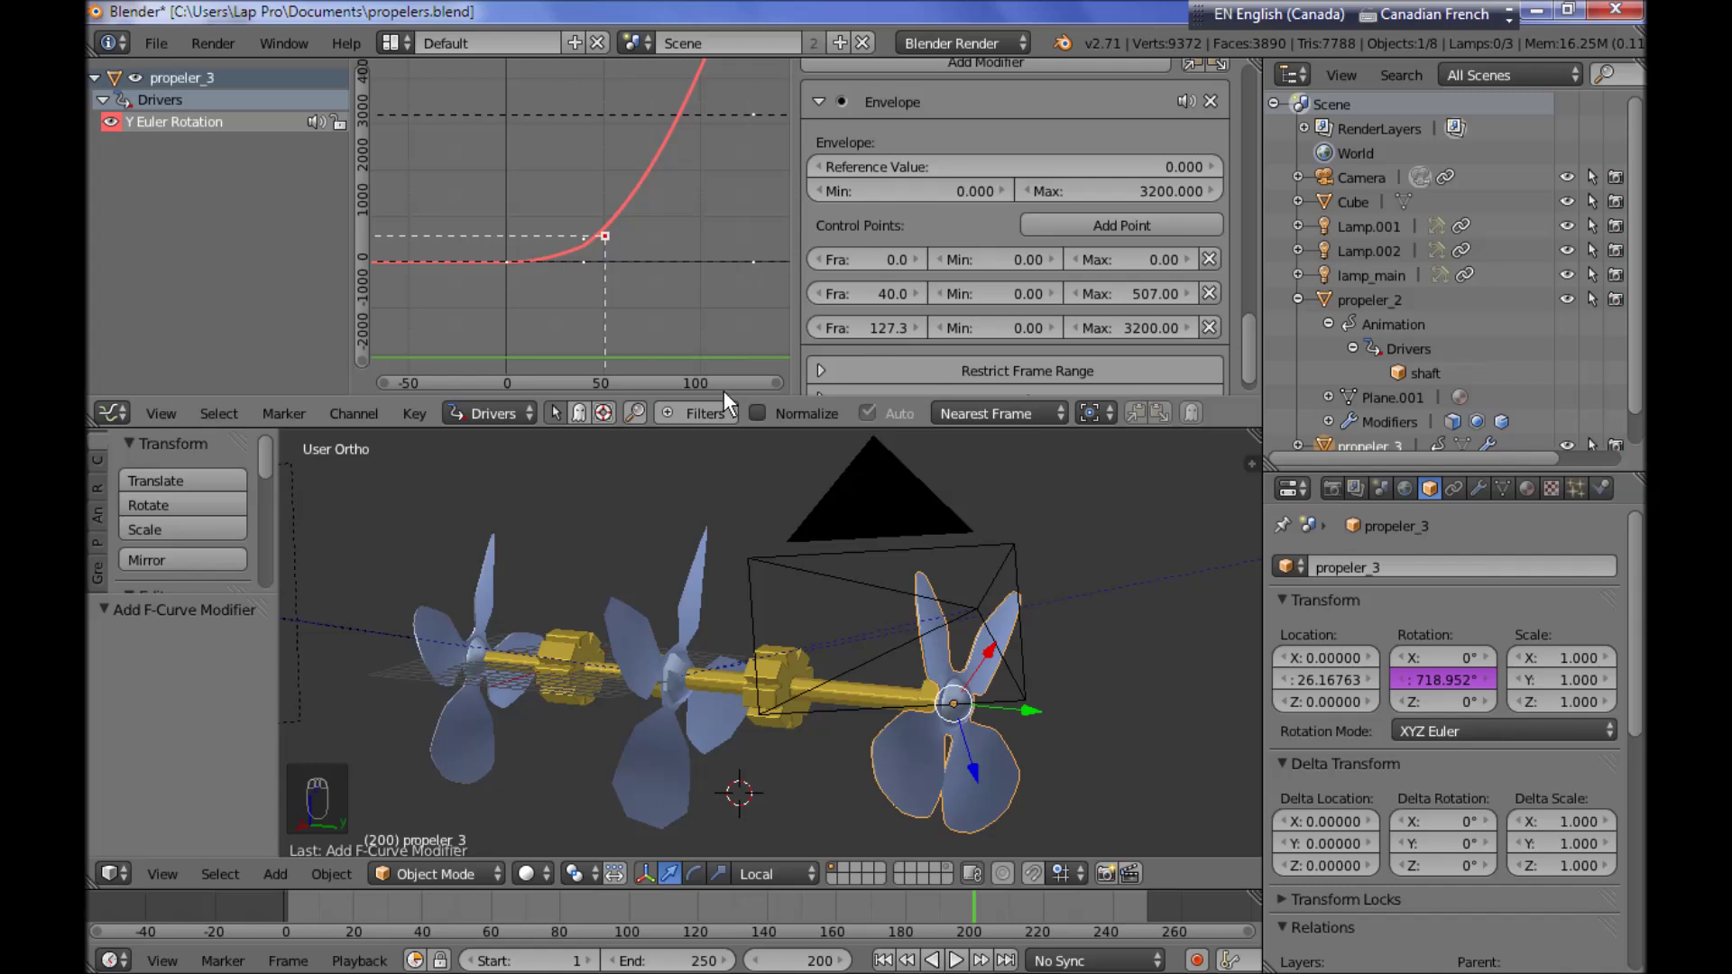
{"action": "key", "text": "shift+Left"}
{"action": "key", "text": "alt+a"}
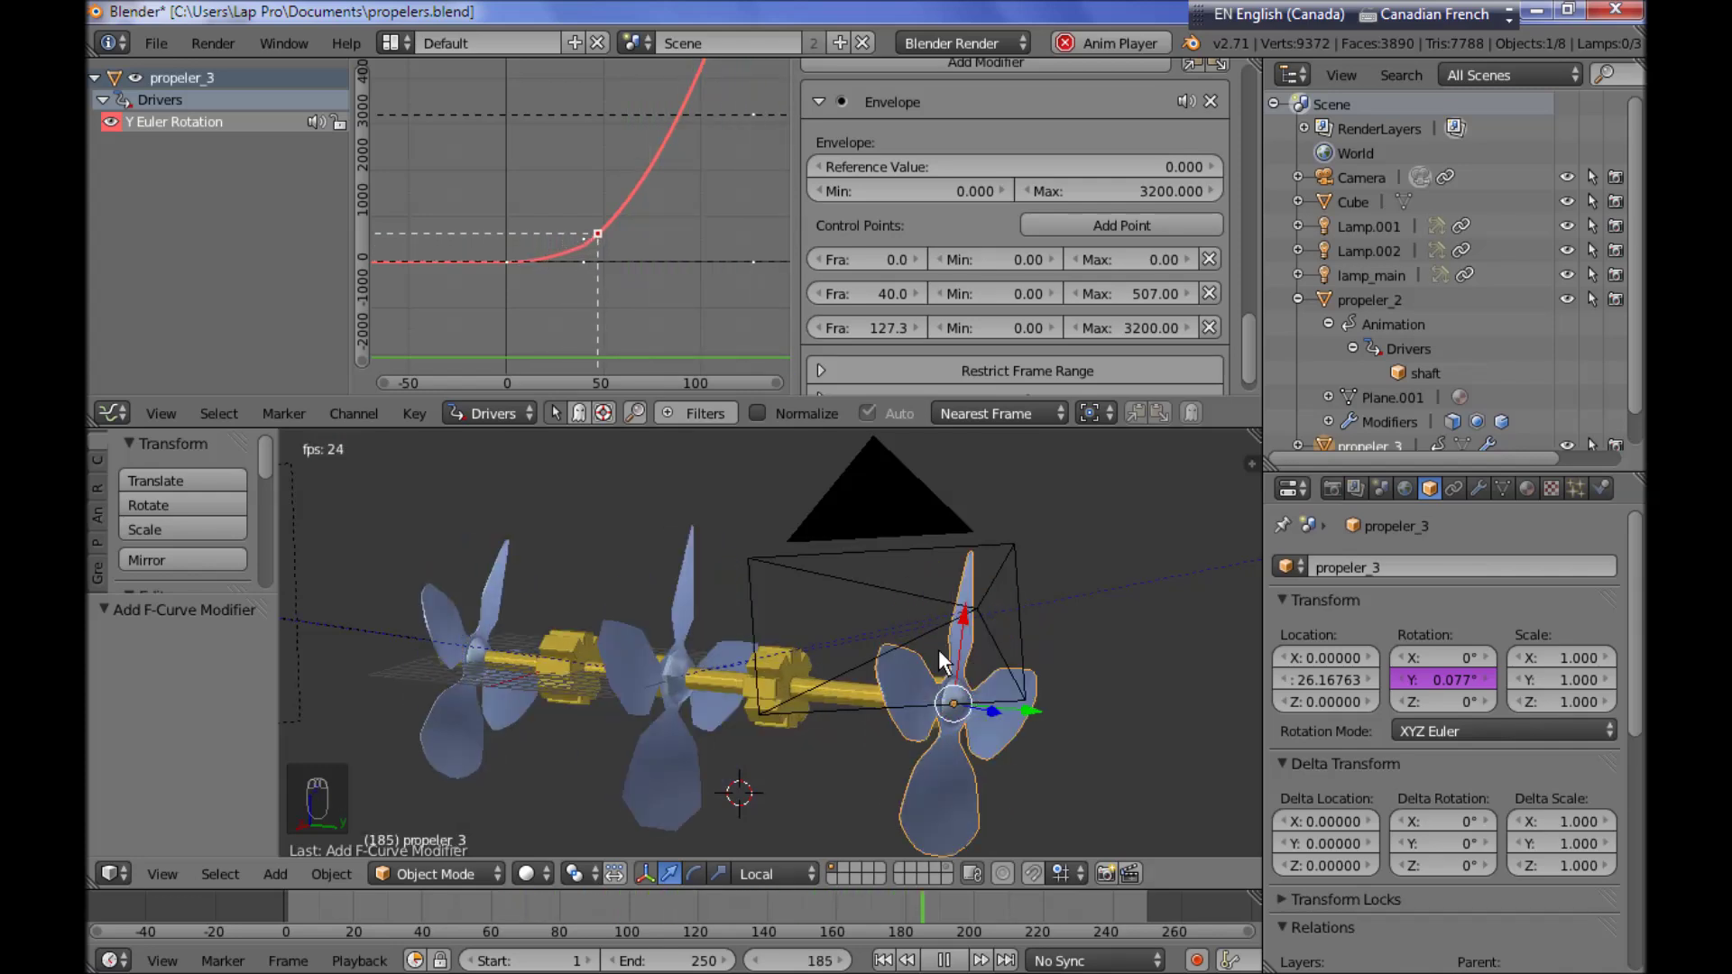
{"action": "key", "text": "alt+a"}
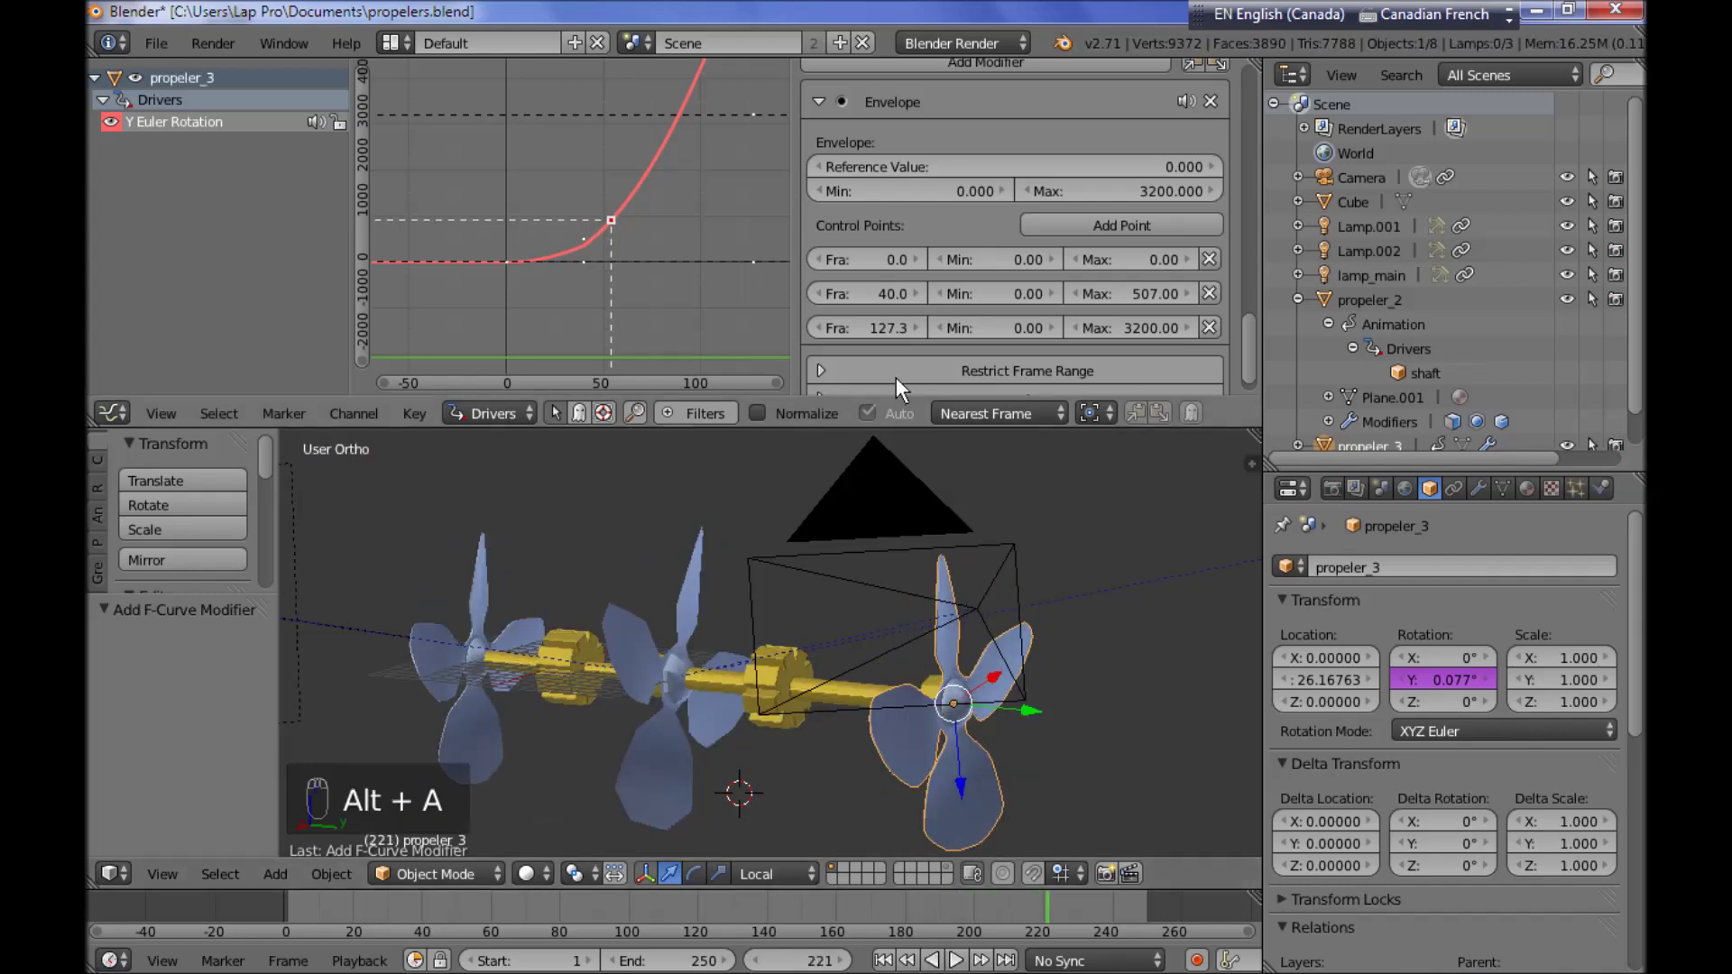
Fine-tune the third control point's frame to about 134.6 and replay the animation from the first frame
{"action": "left_click_drag", "start_coordinate": [903, 330], "coordinate": [1081, 373]}
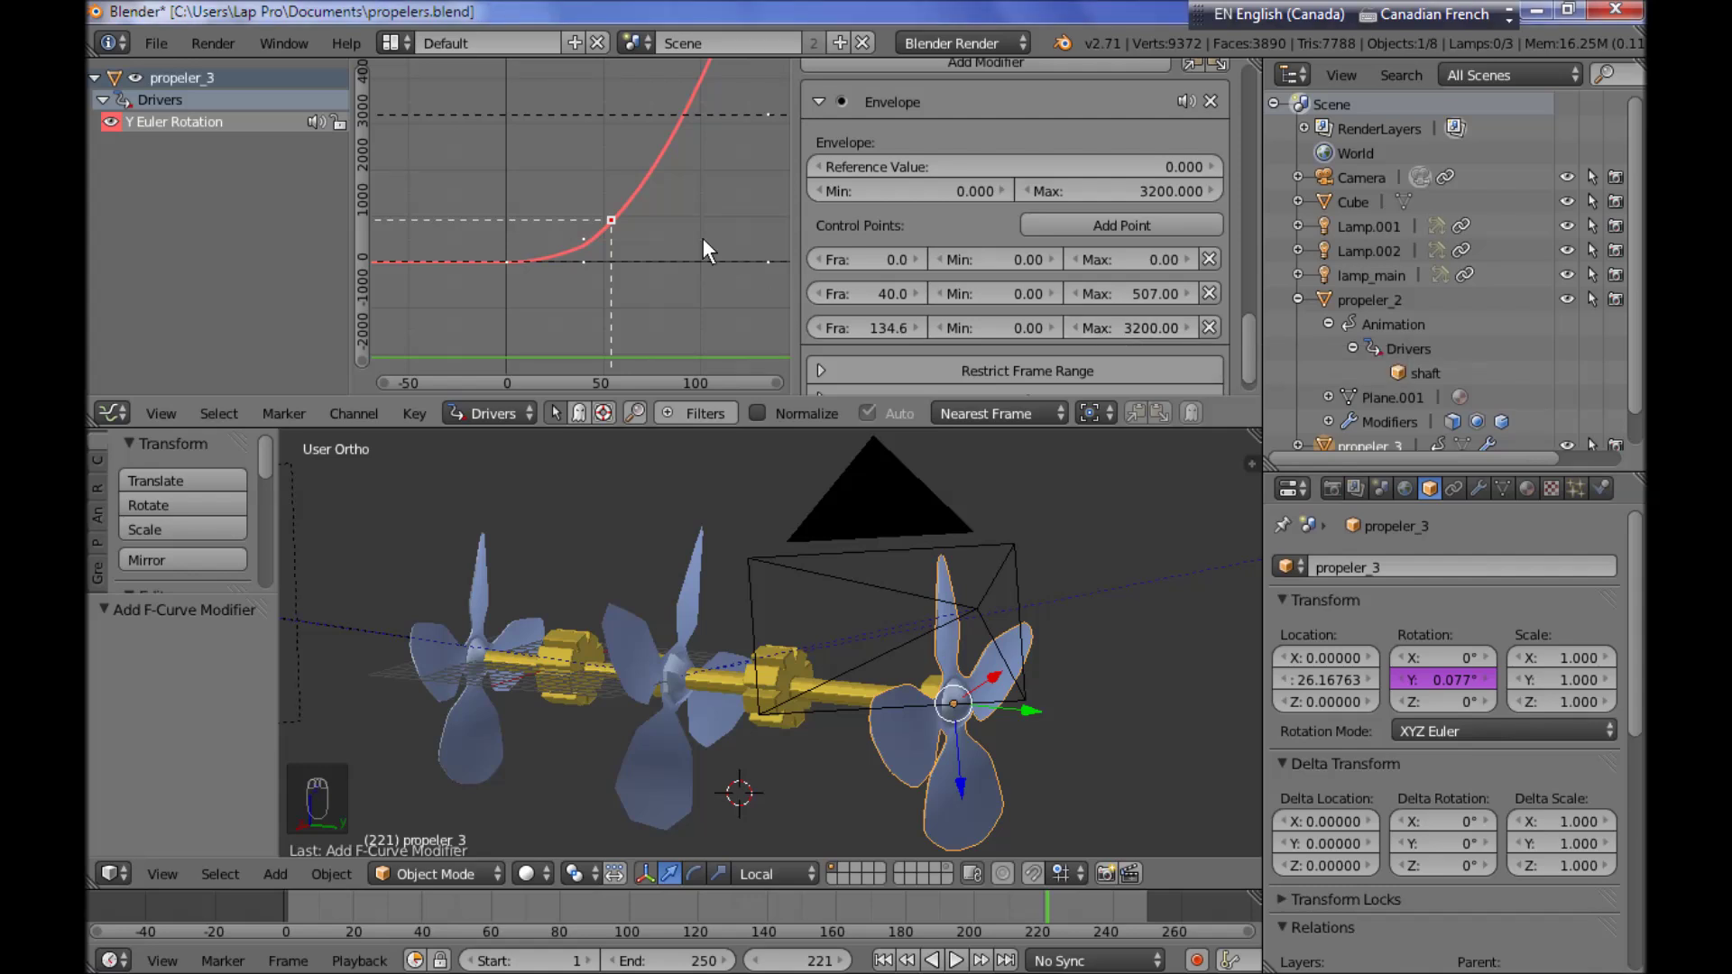
{"action": "key", "text": "shift+Left"}
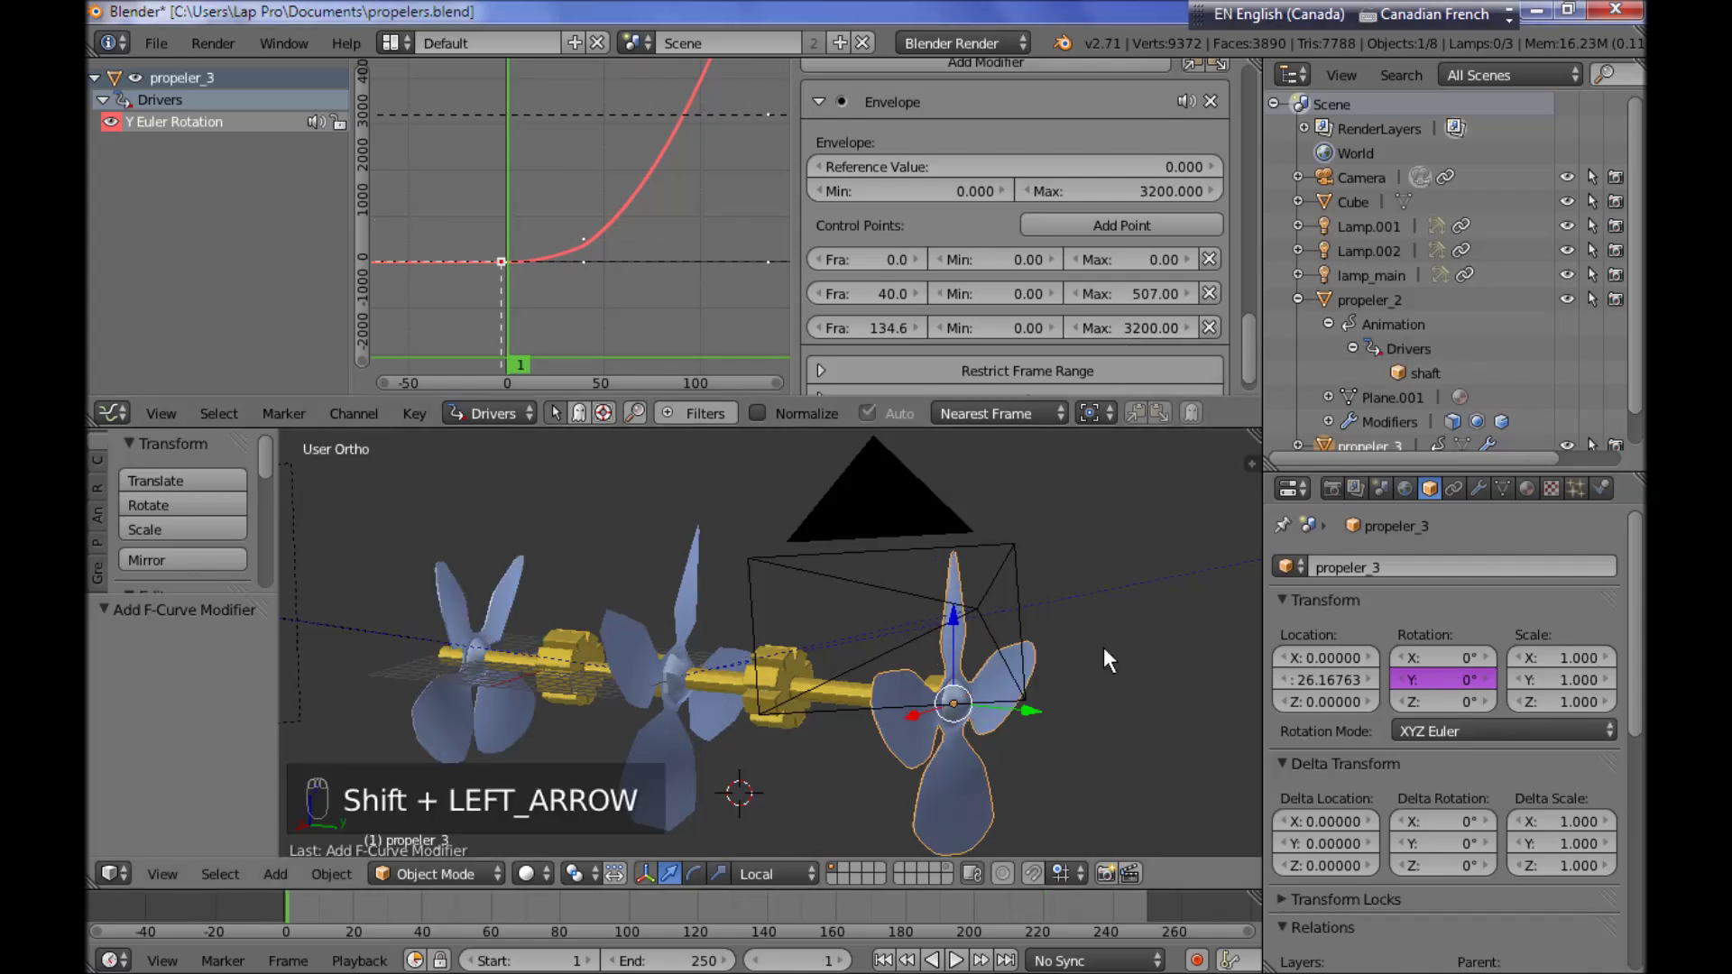
{"action": "key", "text": "alt+a"}
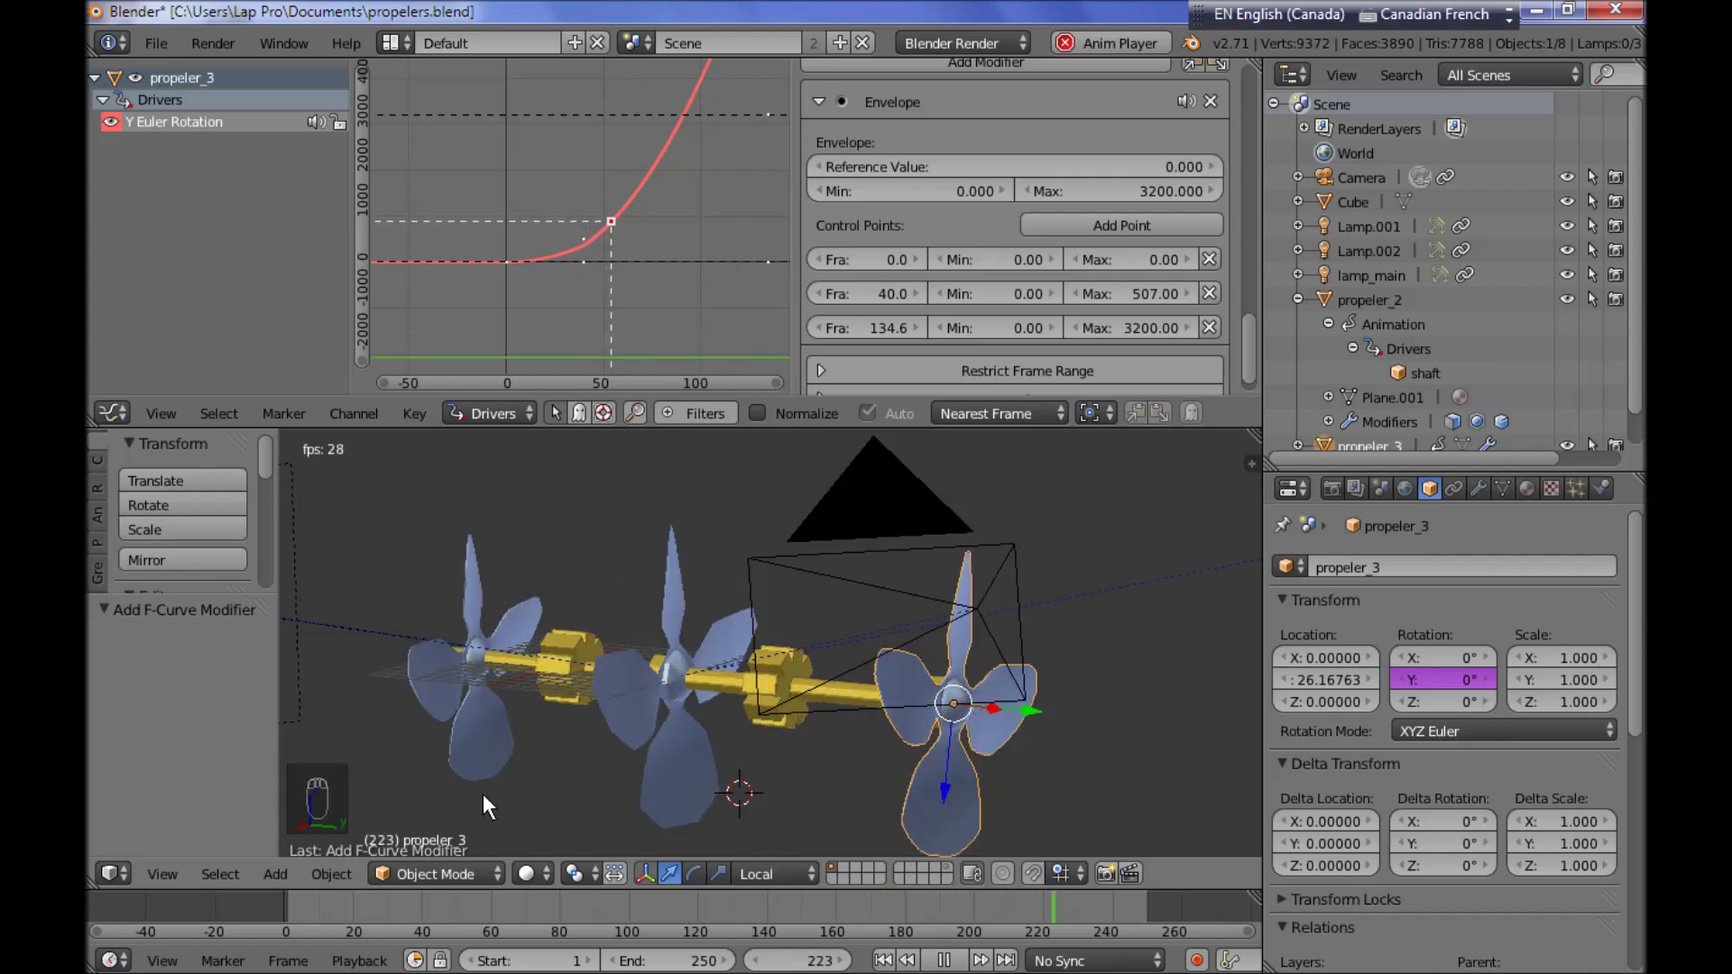
{"action": "key", "text": "shift+Left"}
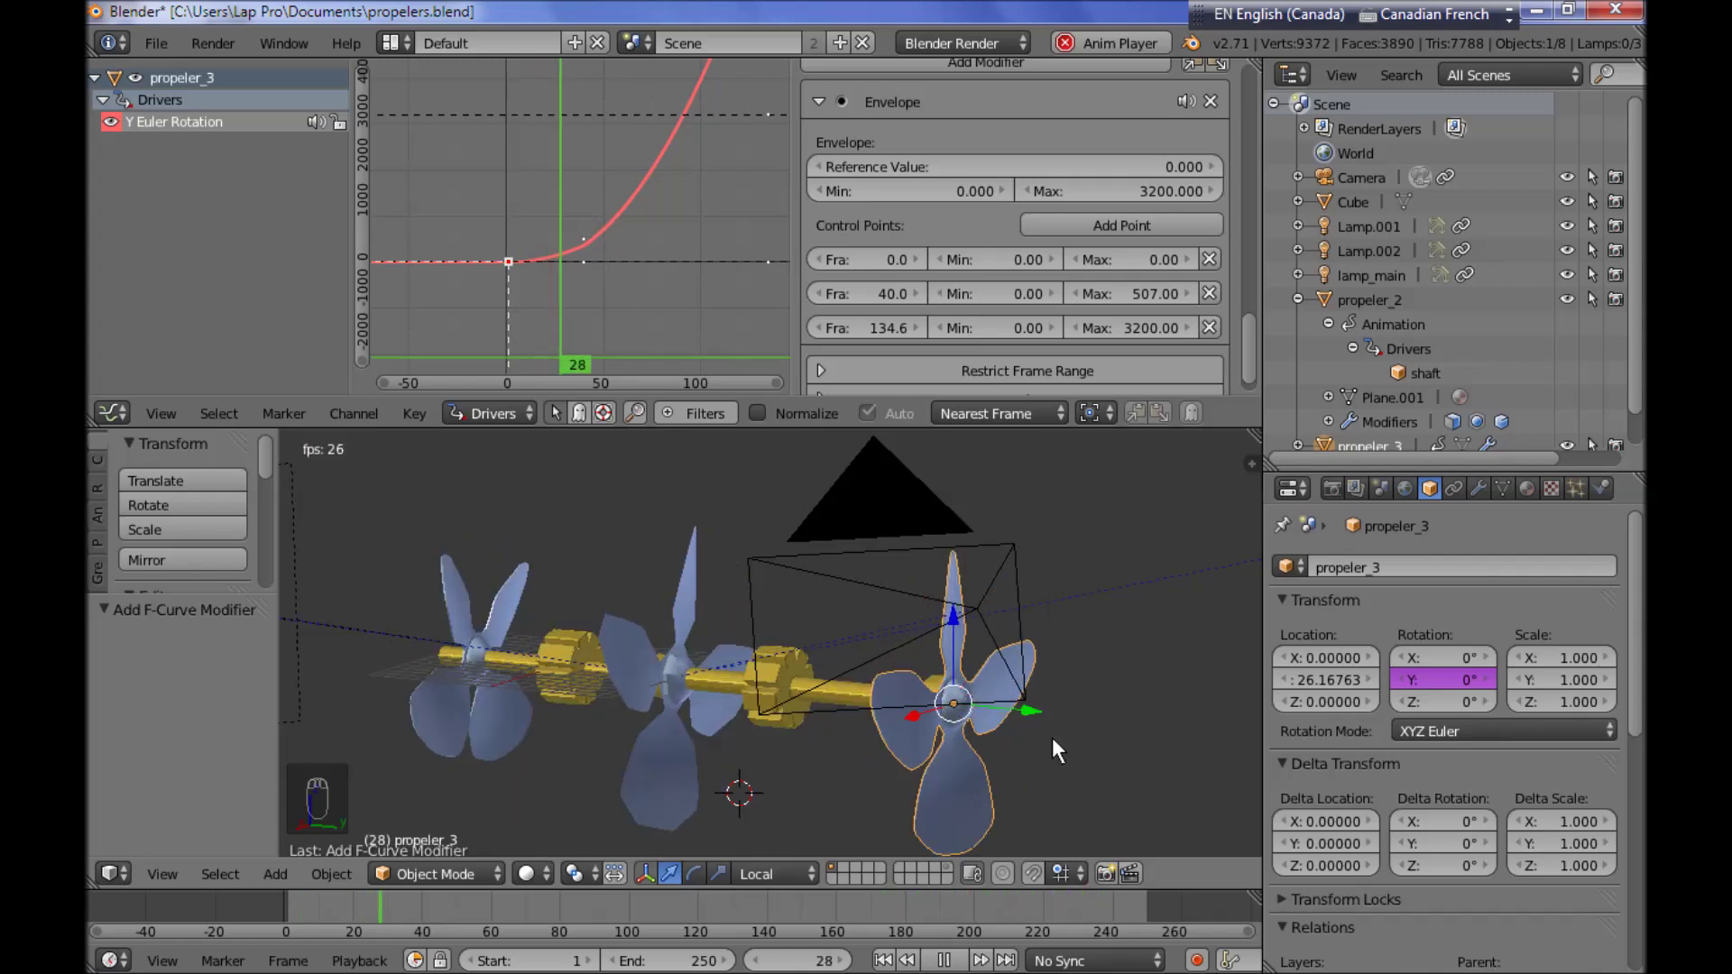